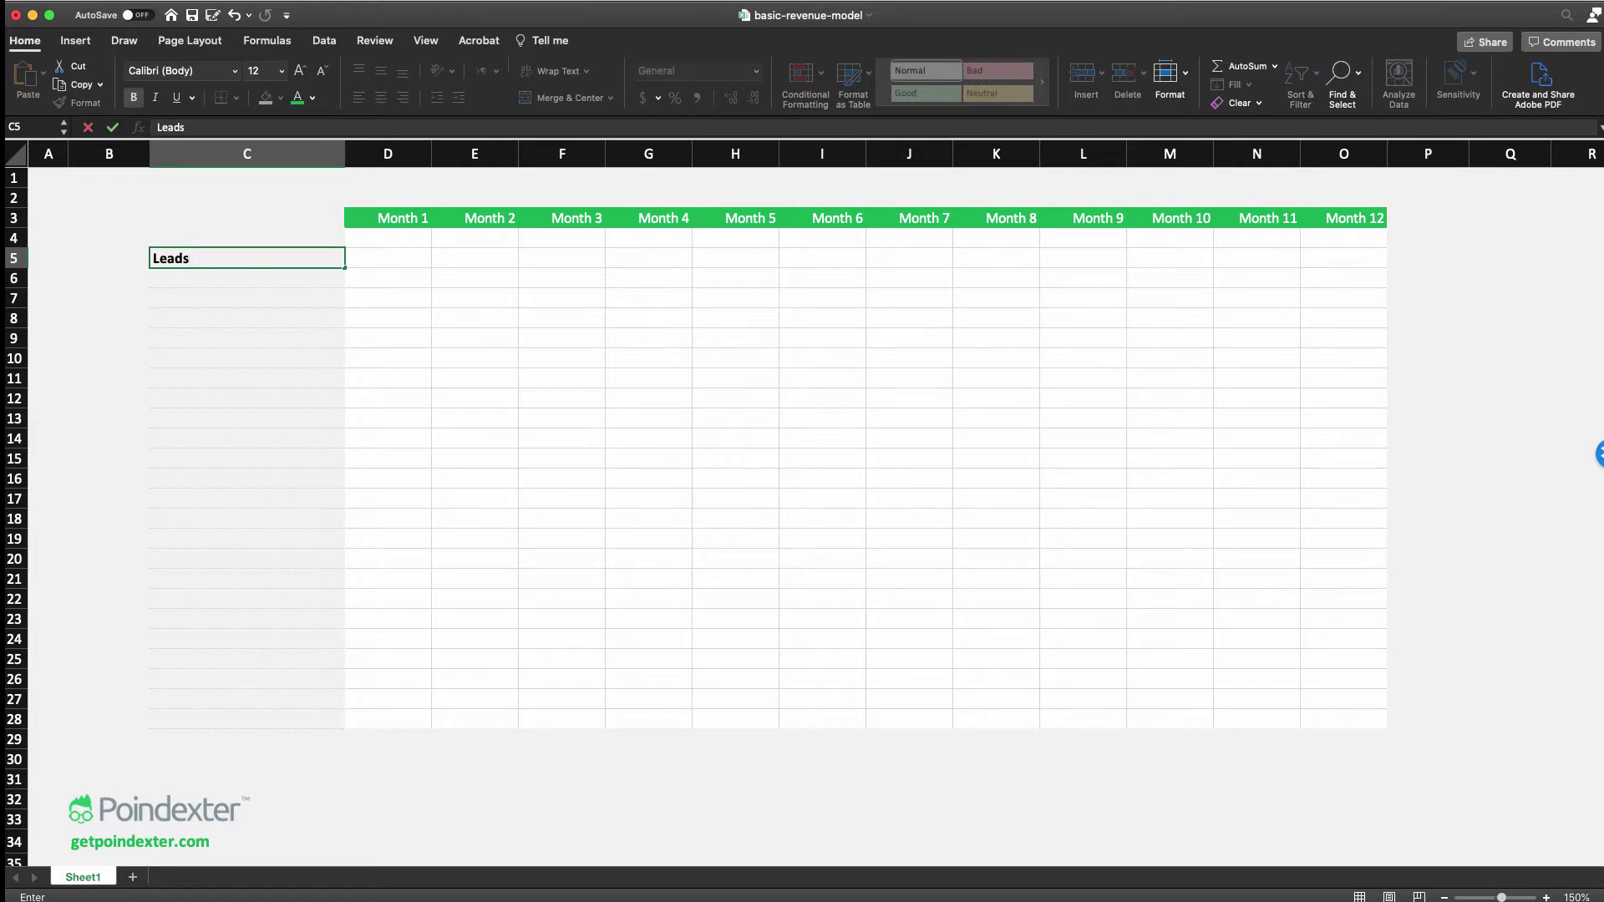
Finish the Leads heading in C5 and list Google, TV Ads and Billboards beneath it in C6:C8
key("Return")
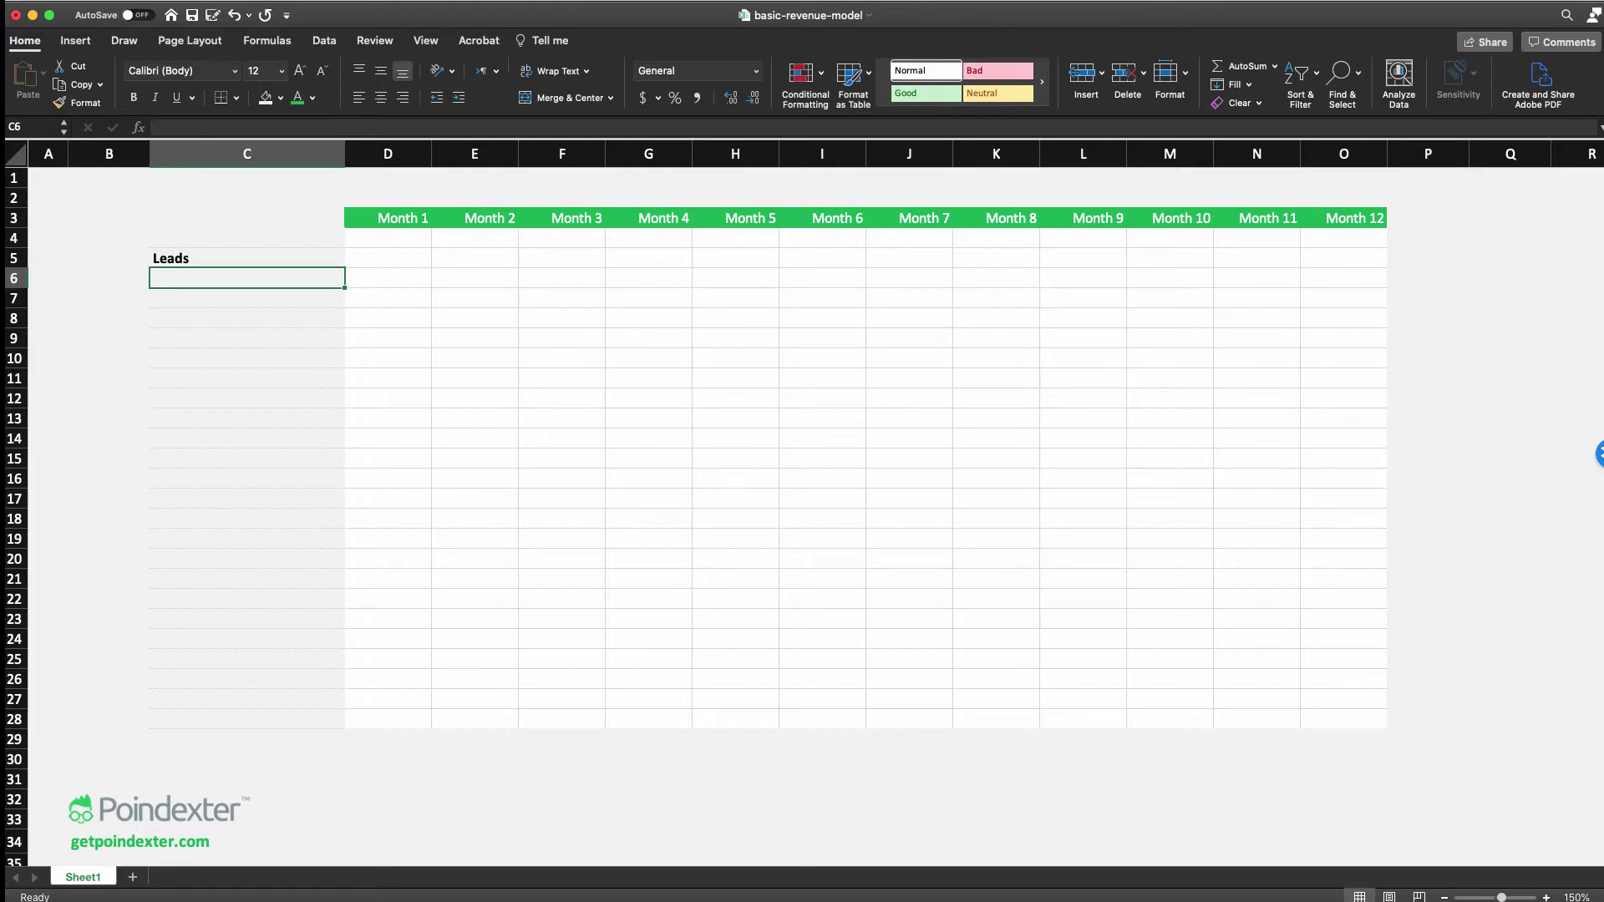
type("Google")
key("Return")
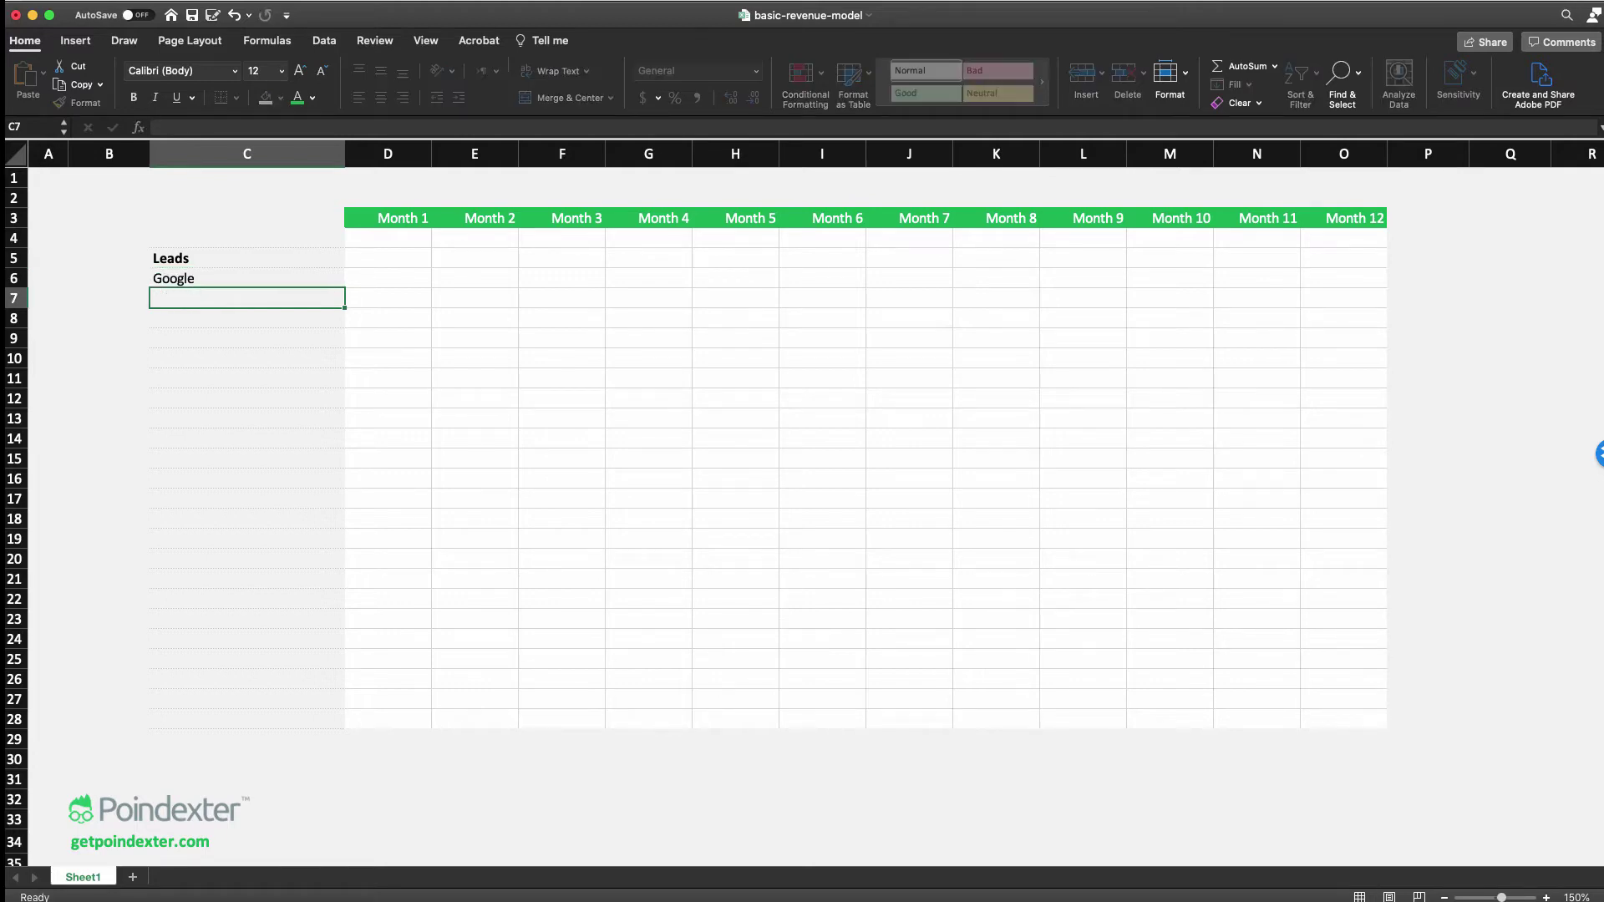
type("TV Ads")
key("Return")
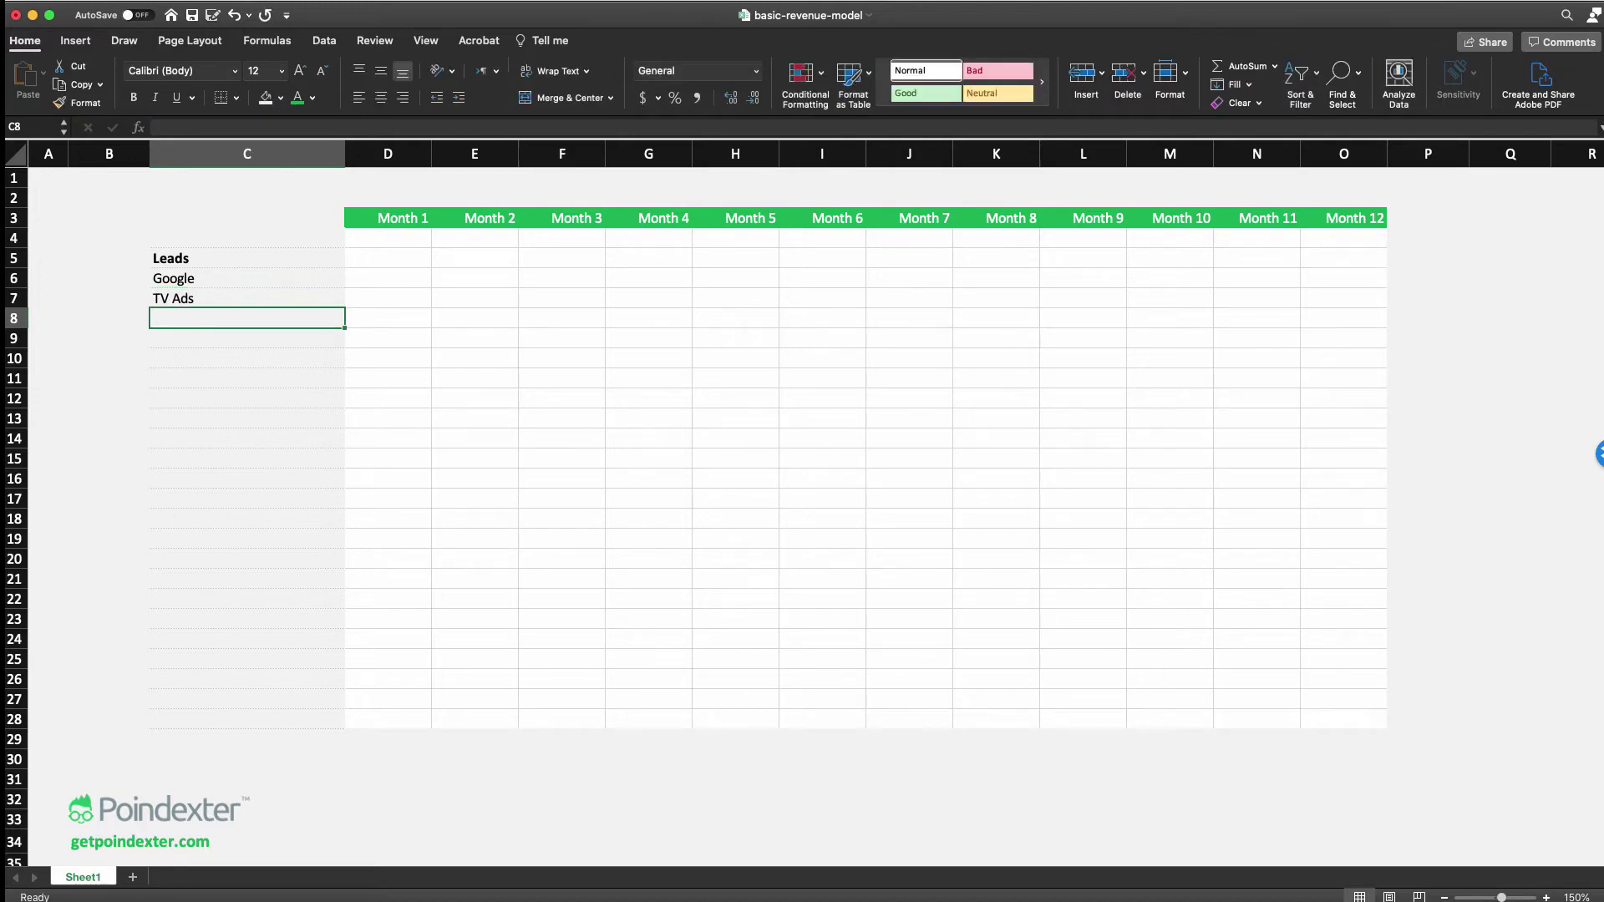
type("Billboards")
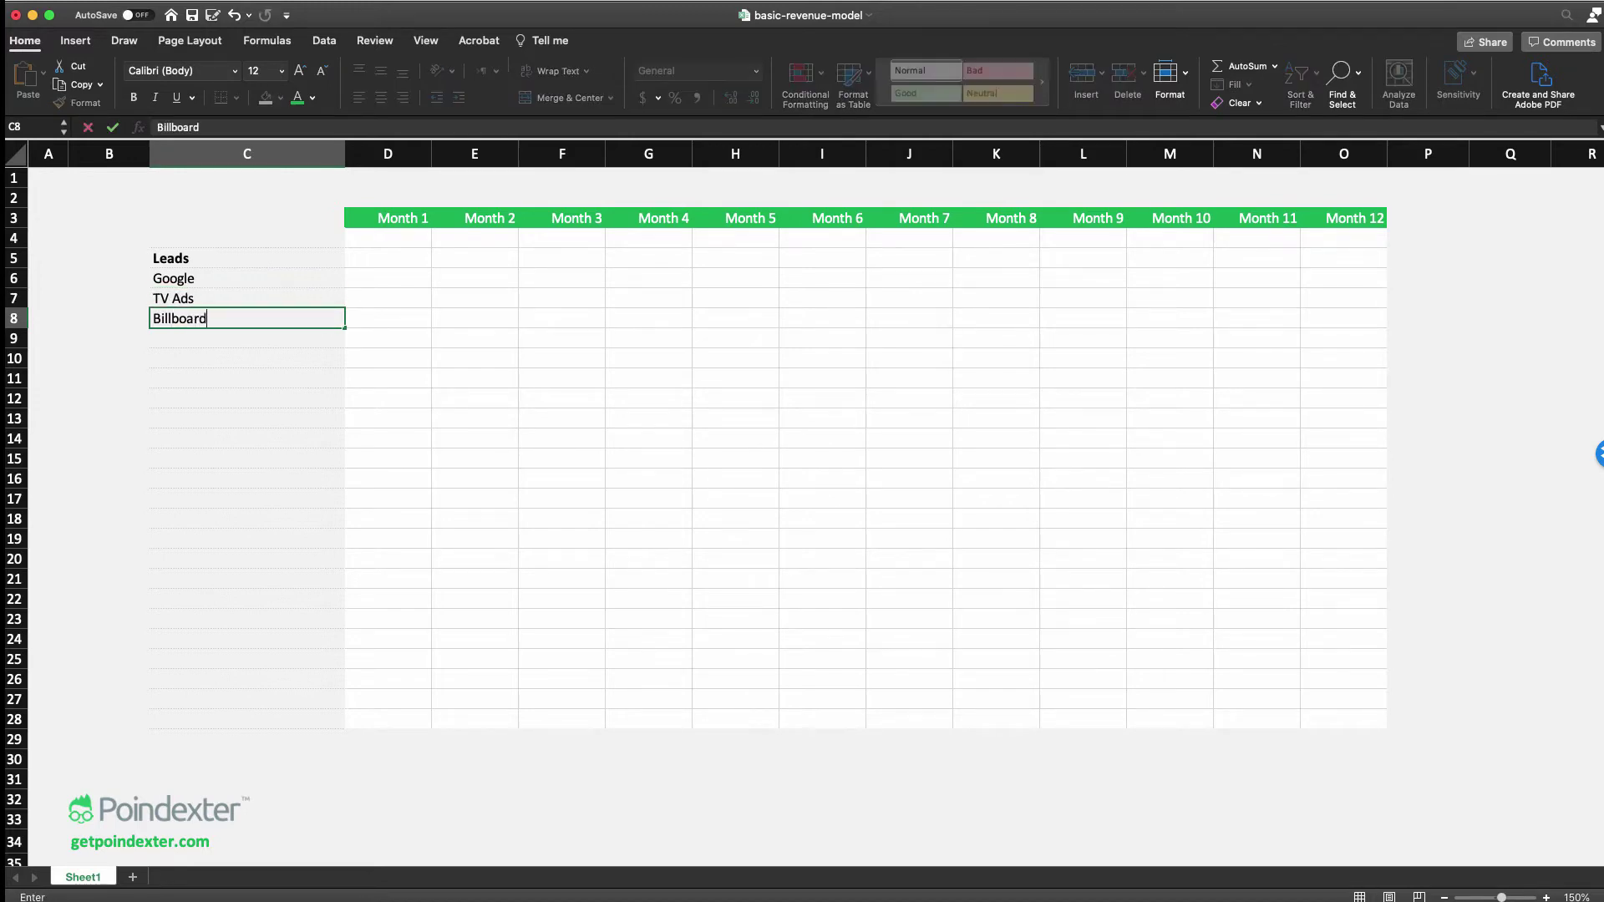
key("Tab")
Enter the Month 1 leads: 600 for Google, 900 for TV Ads and 500 for Billboards
key("Left")
key("Right")
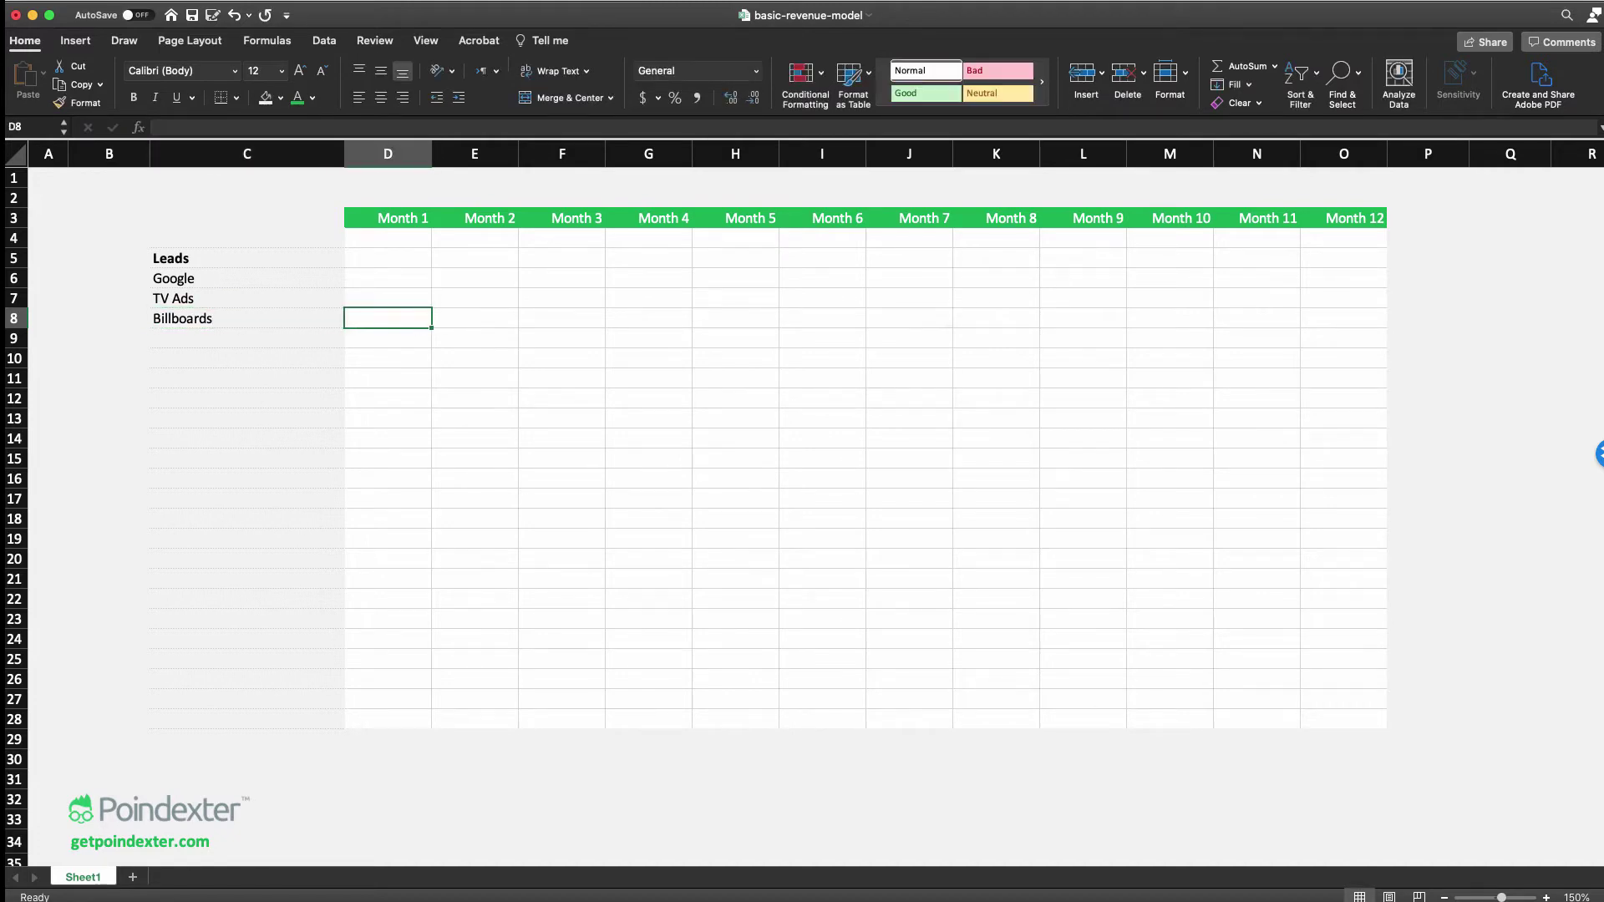
key("Up")
key("Up")
key("Left")
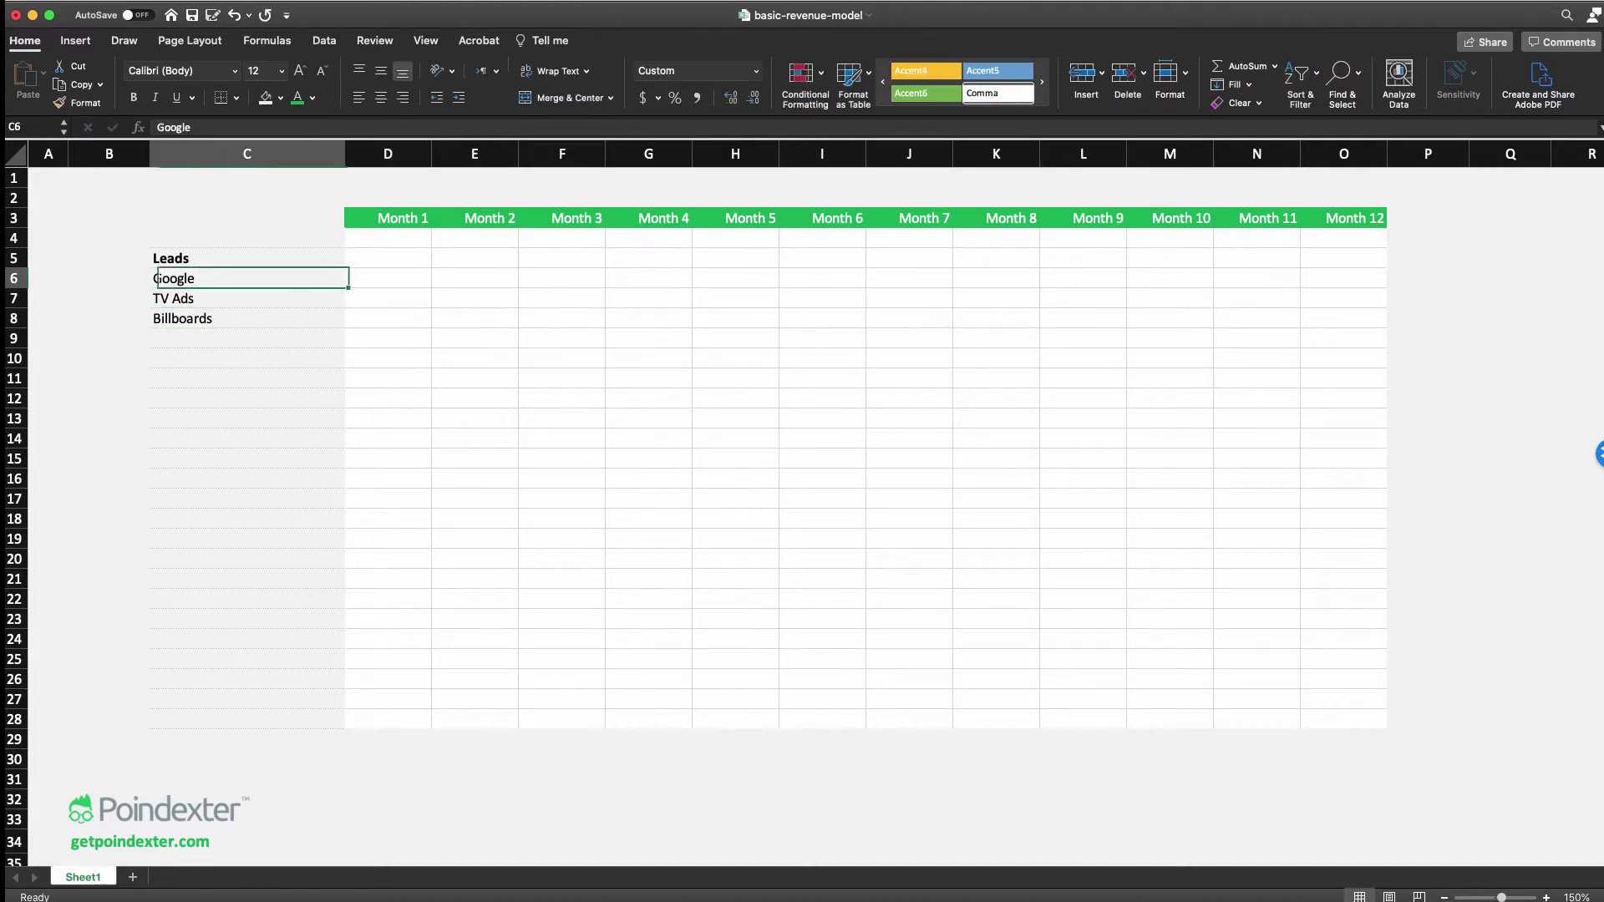
key("Right")
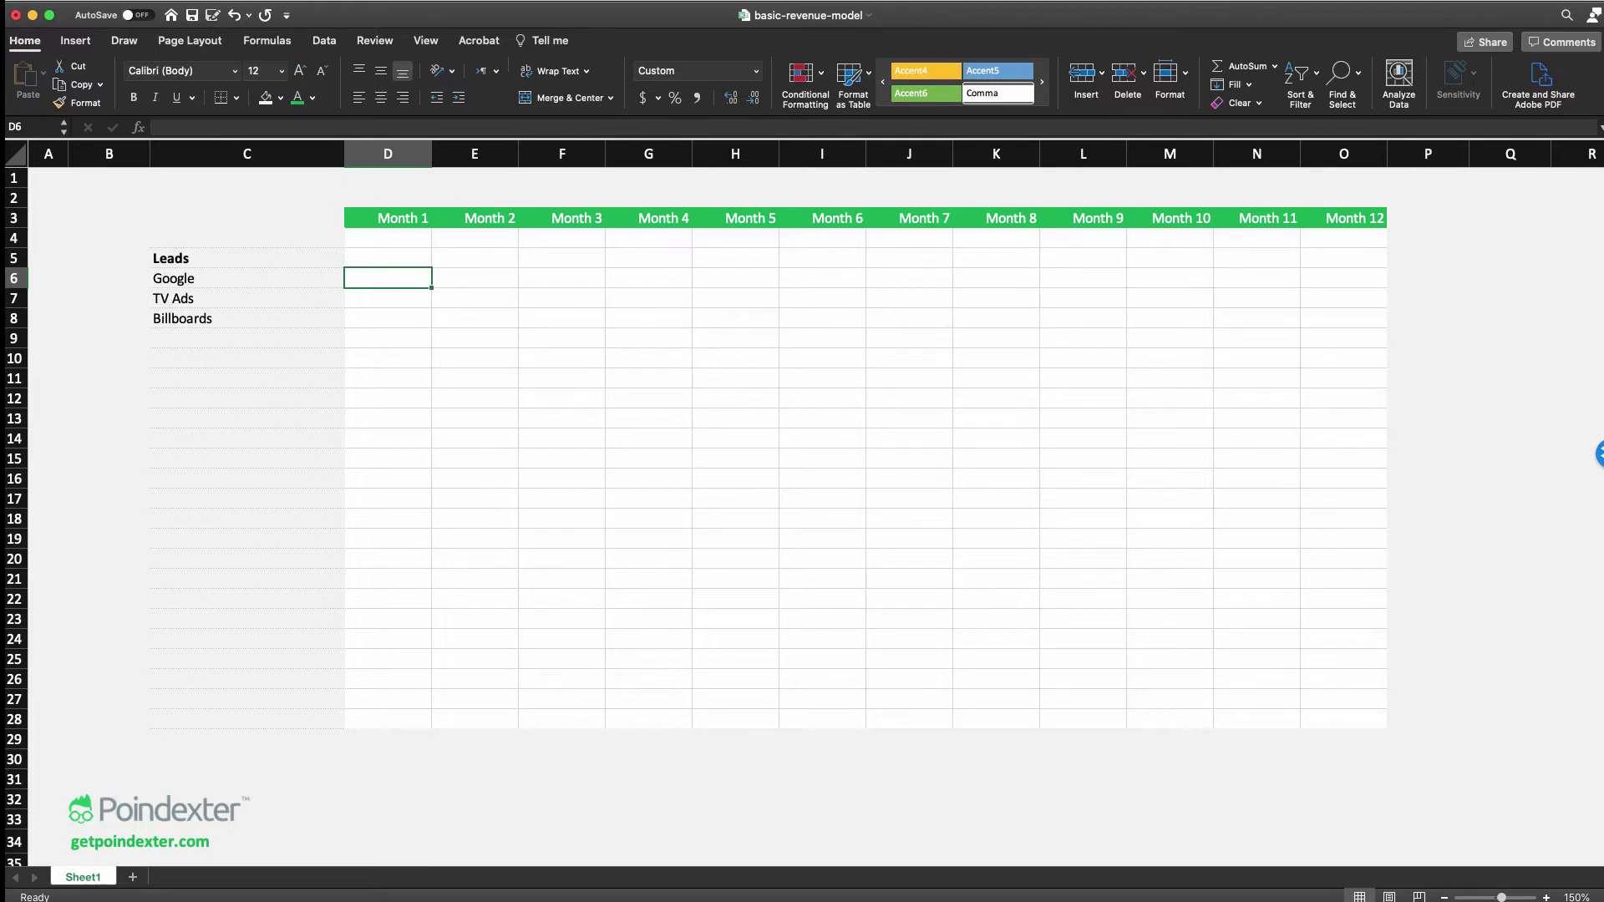
type("600")
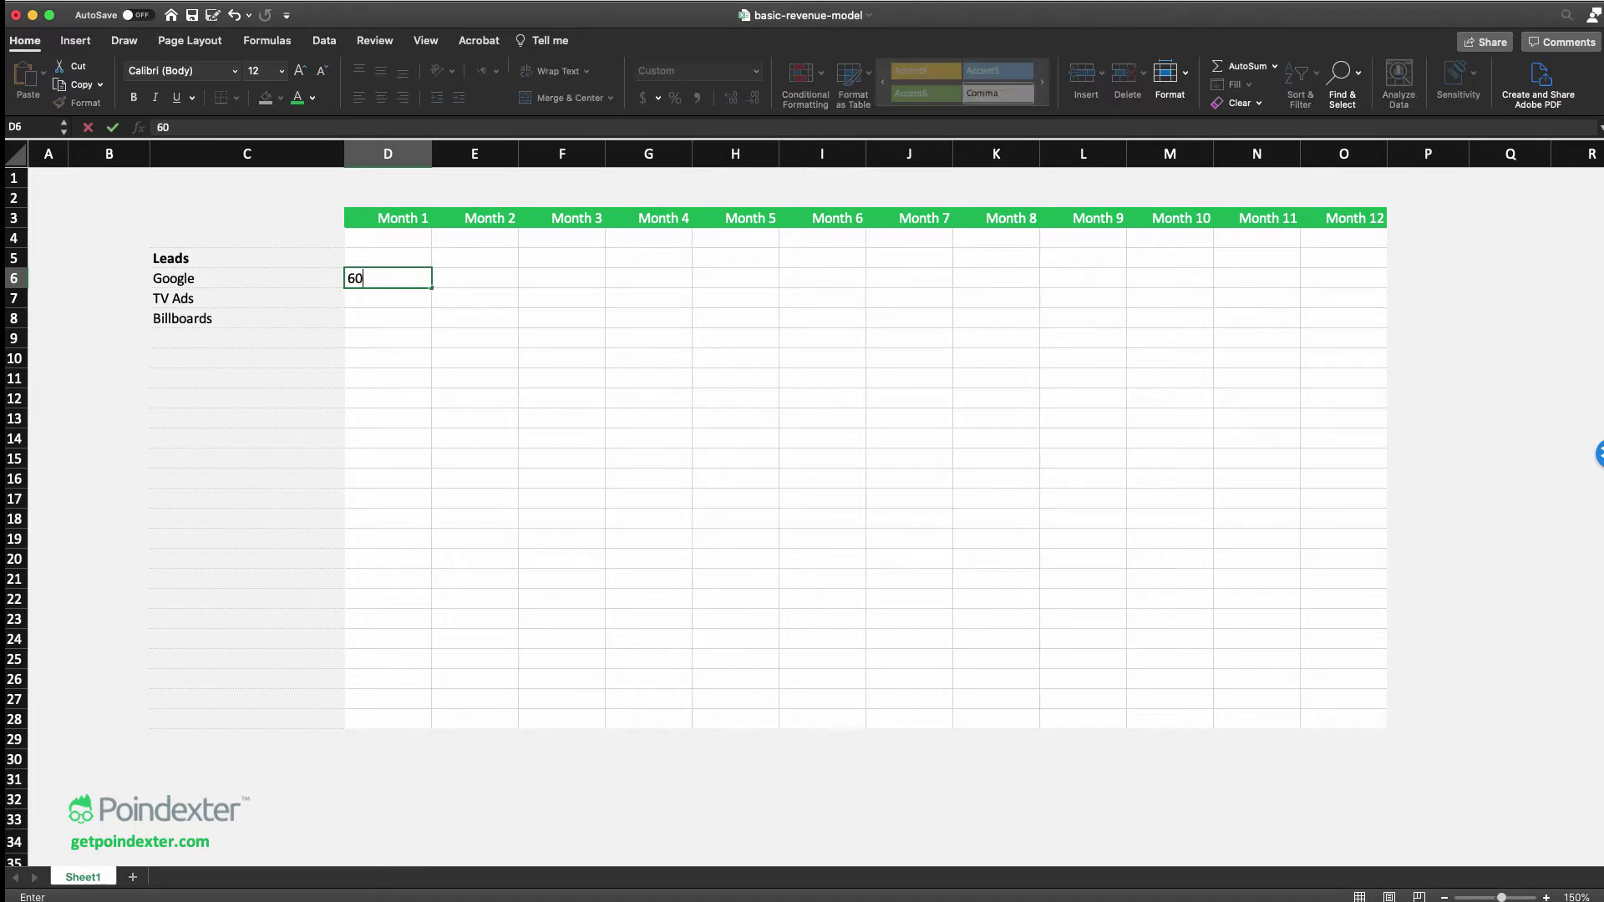
key("Return")
type("900")
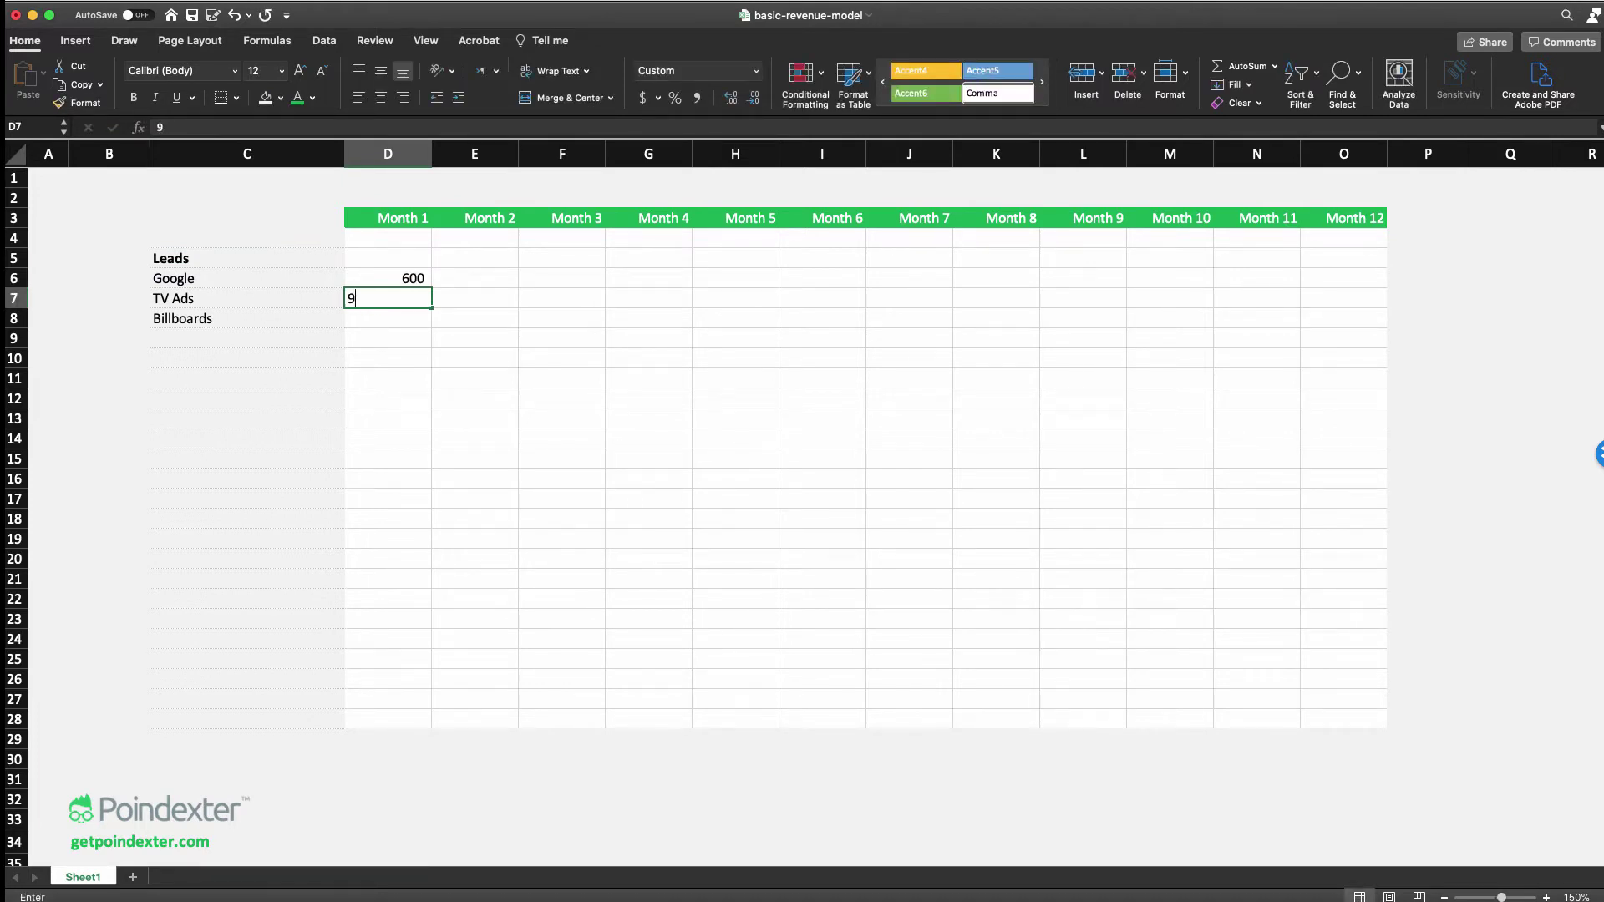
key("Return")
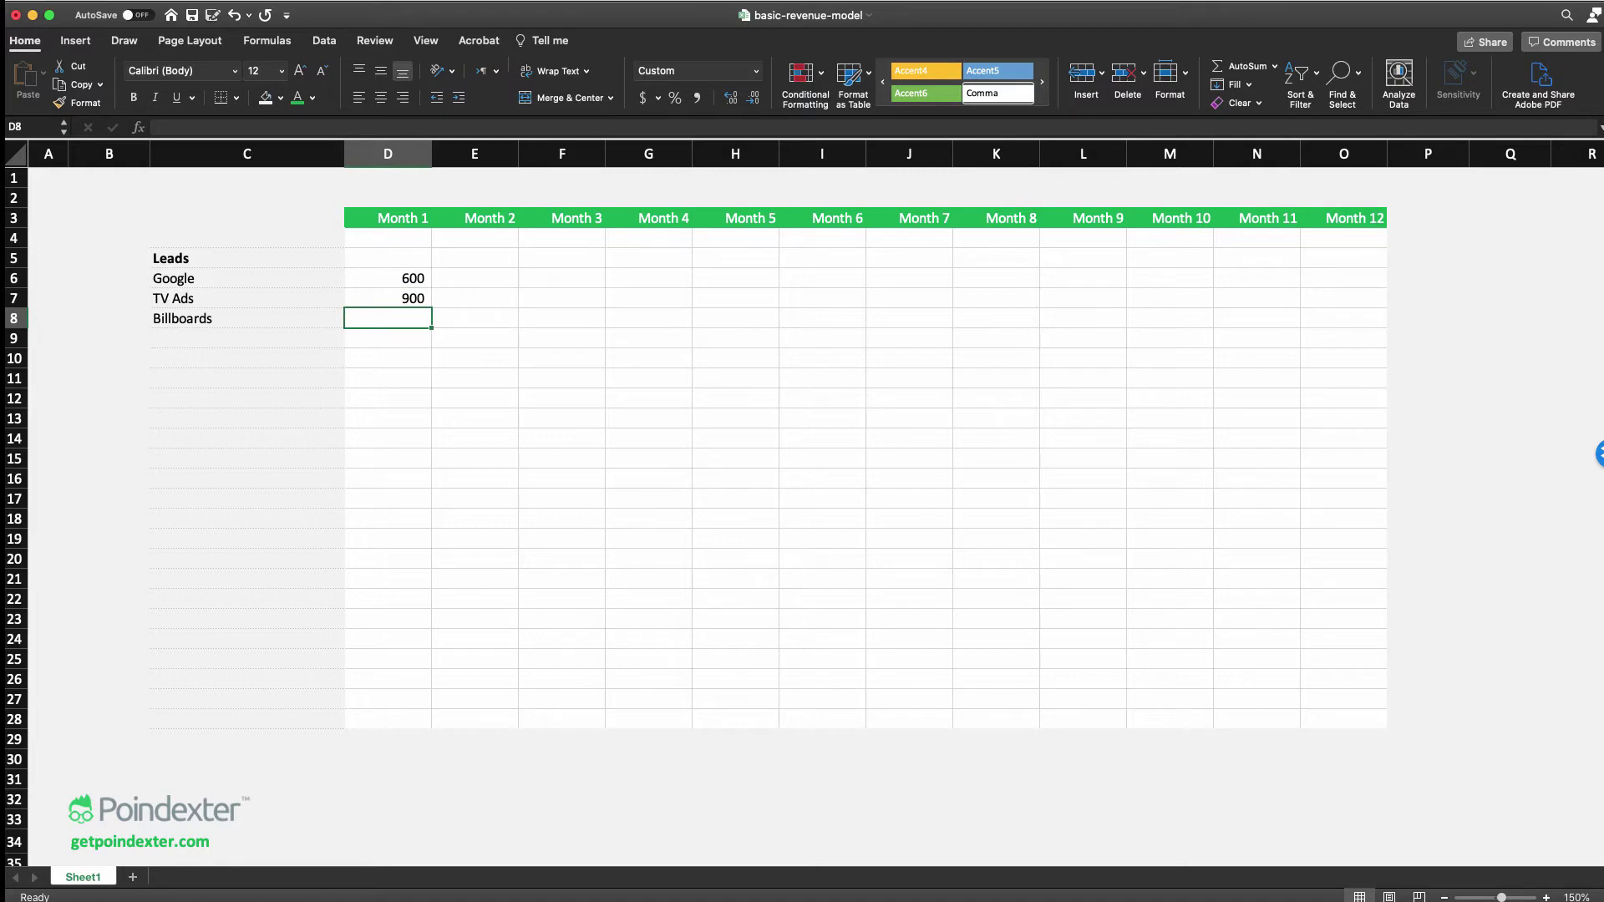
type("500")
key("Return")
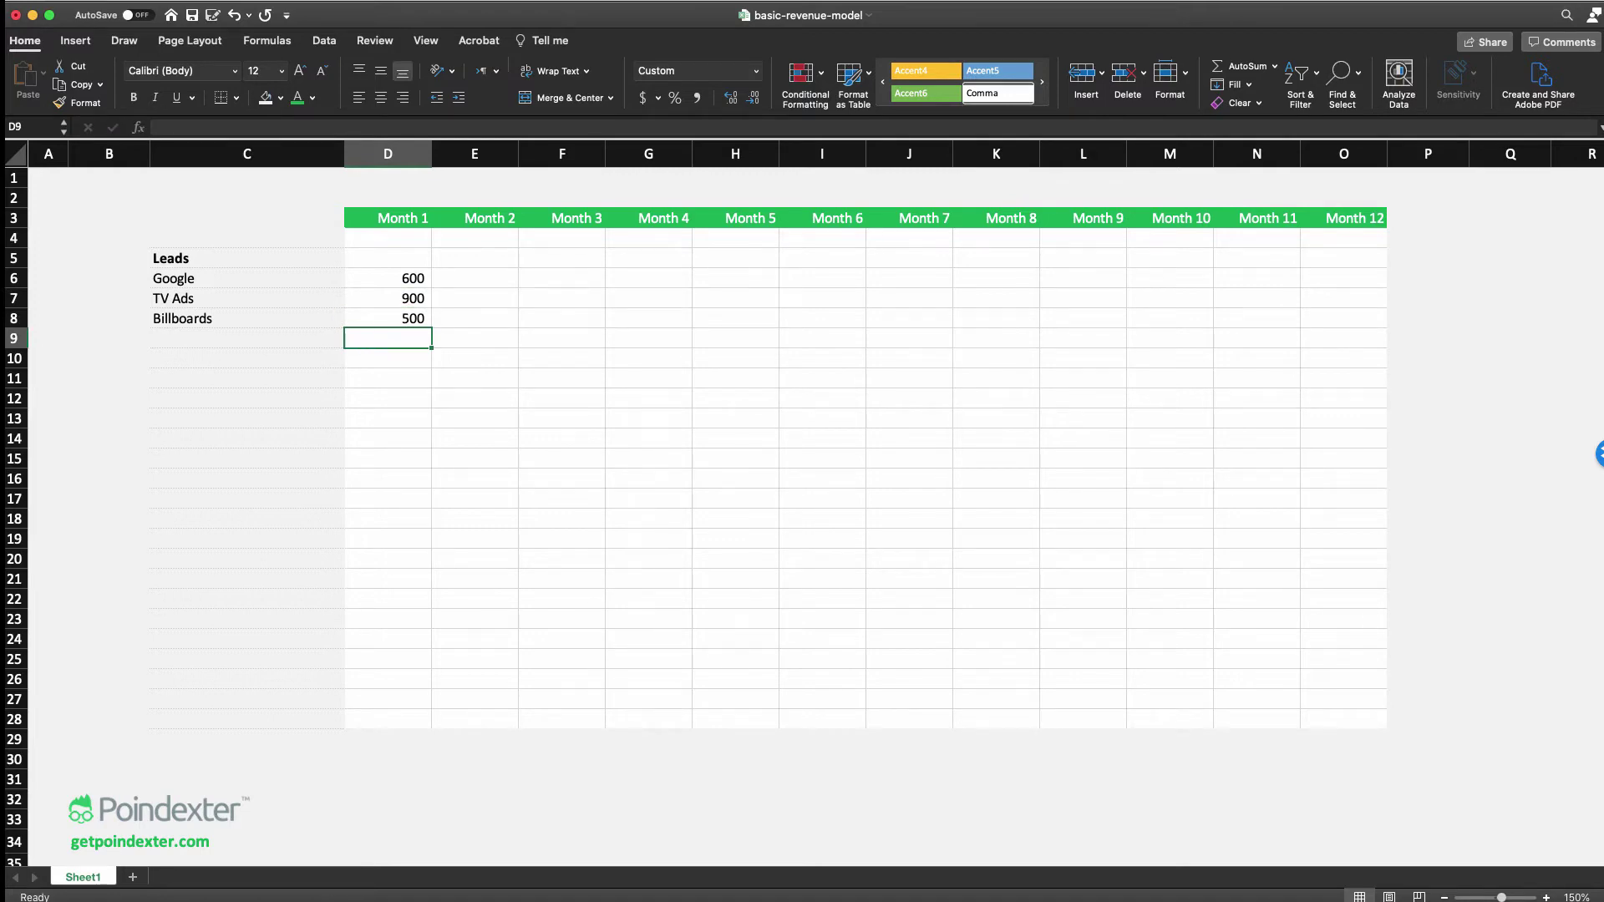
Calculate the Month 2 Google leads in E6 as 2% growth over Month 1, using =D6*1.02
key("Right")
key("Up")
key("Up")
key("Up")
key("Up")
key("Down")
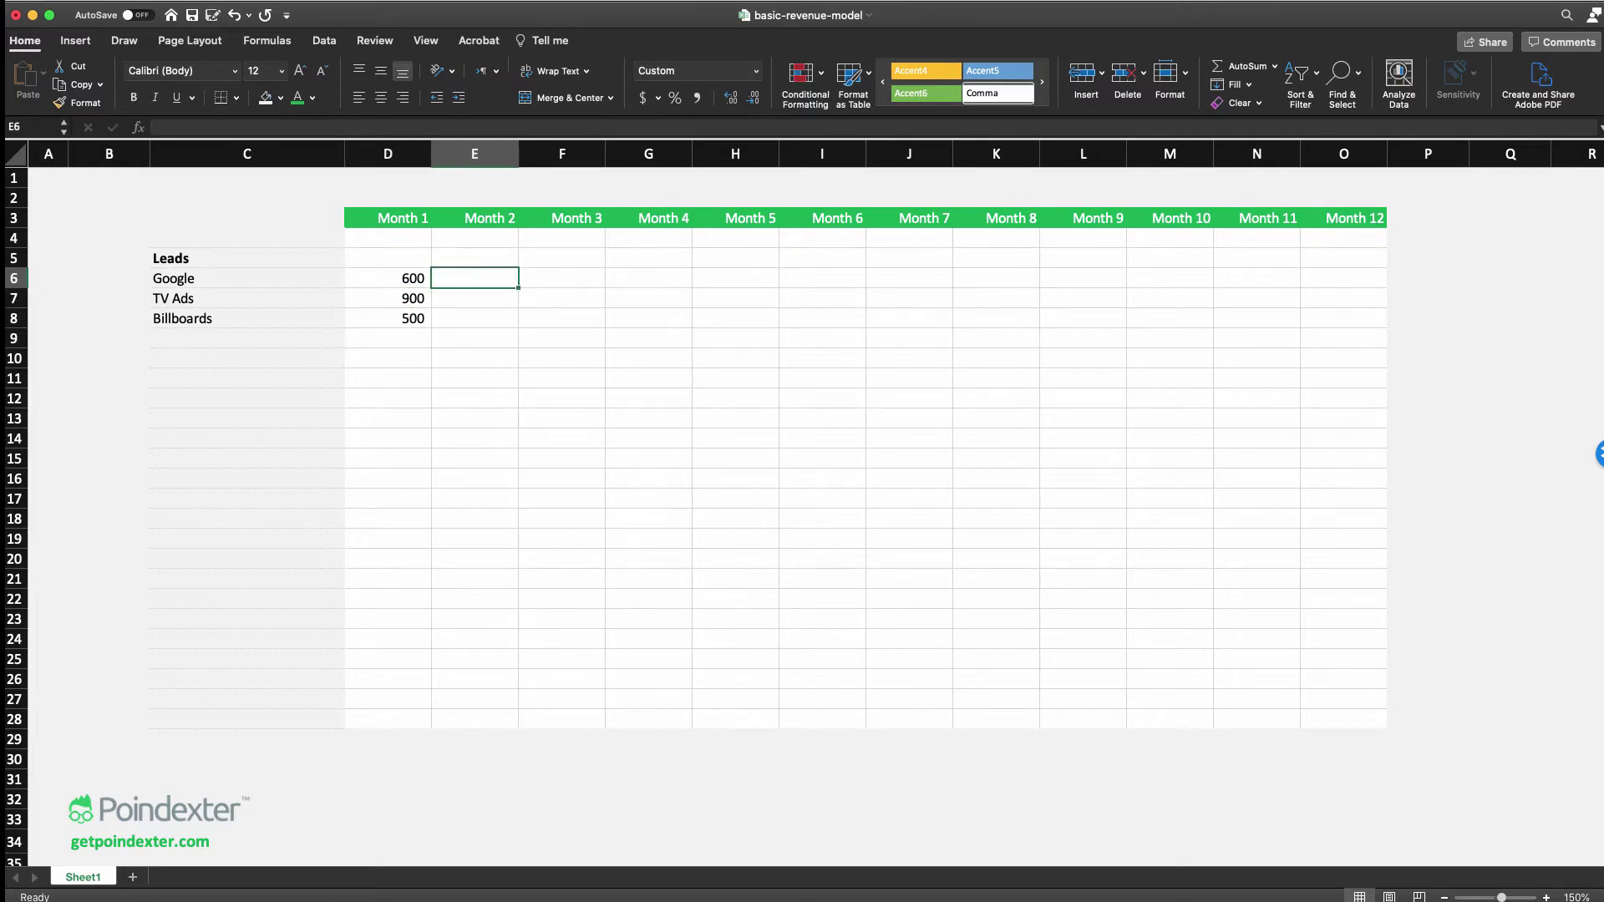
type("=")
key("Left")
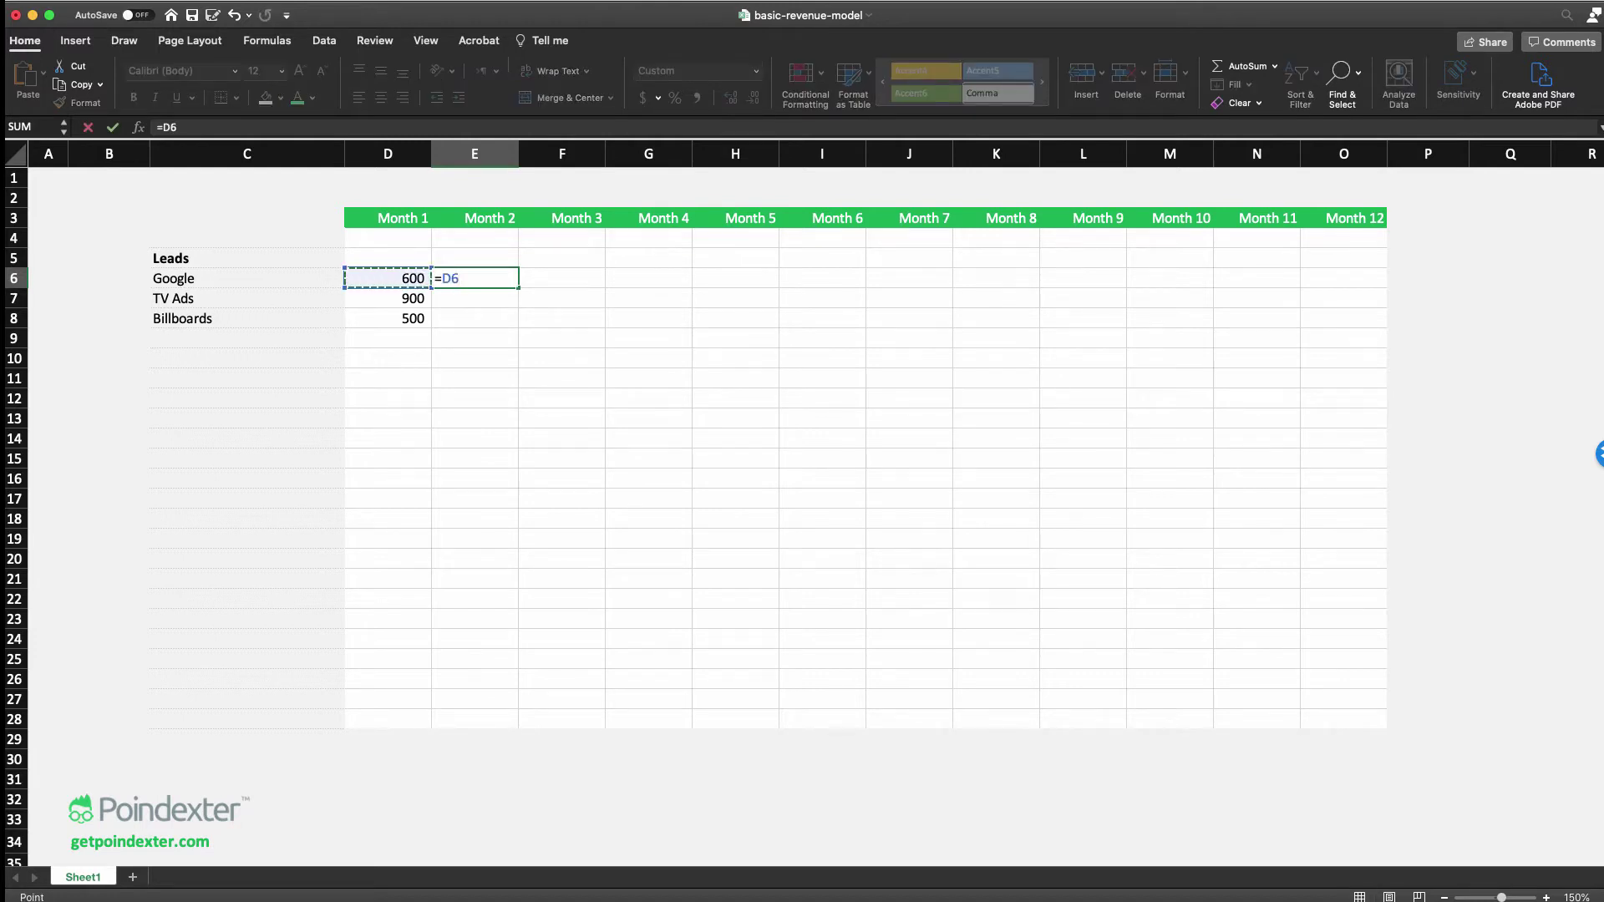
type("*")
type("100")
key("BackSpace")
key("BackSpace")
type(".02")
key("Return")
Copy the Month 2 Google growth formula across the row through Month 12
key("Up")
key("super+c")
key("shift+Right")
key("shift+Right")
key("shift+Right")
key("shift+Right")
key("shift+Right")
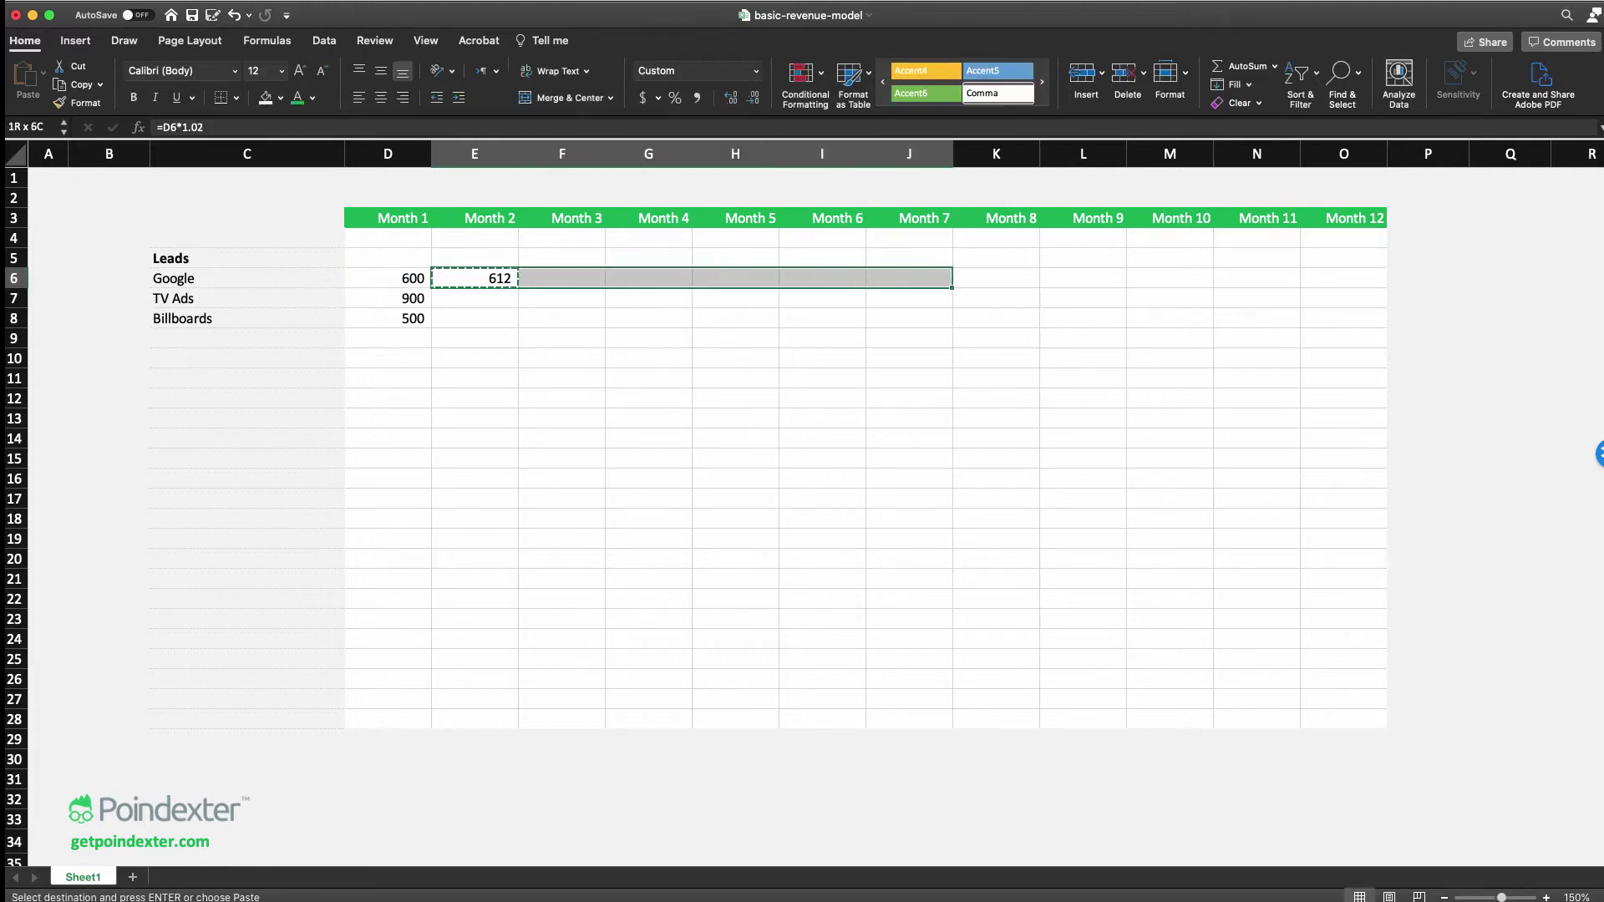
key("shift+Right")
key("shift+Right")
key("shift+Right")
key("shift+Right")
key("shift+Right")
key("super+v")
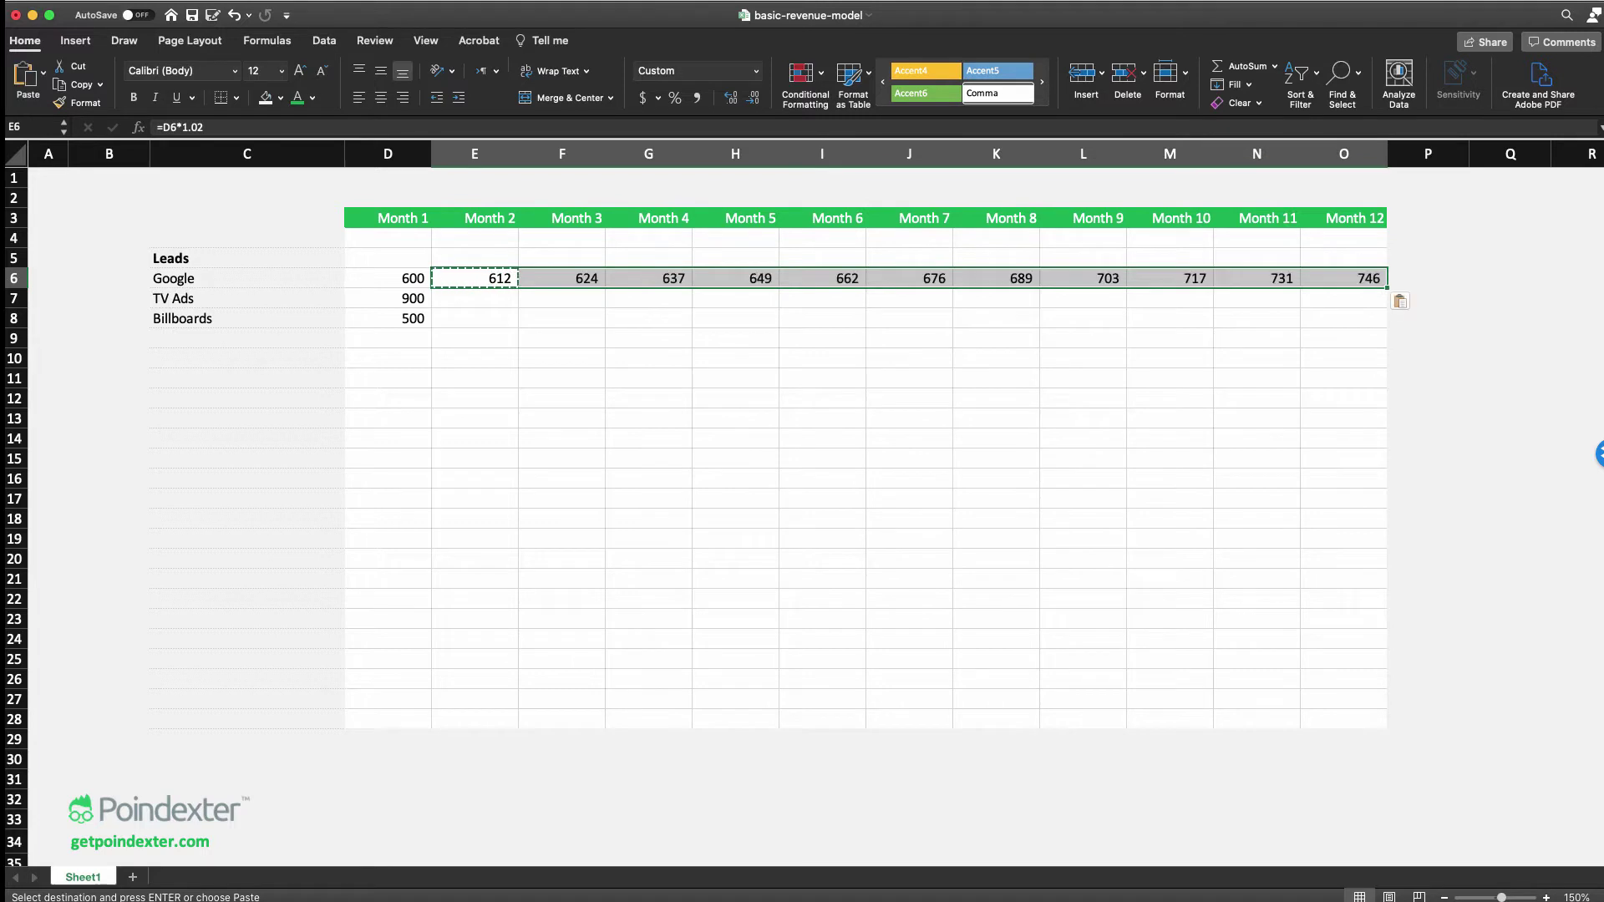
Copy the Google growth formulas for Months 2 to 12 down to the TV Ads and Billboards rows
key("super+c")
key("shift+Down")
key("shift+Down")
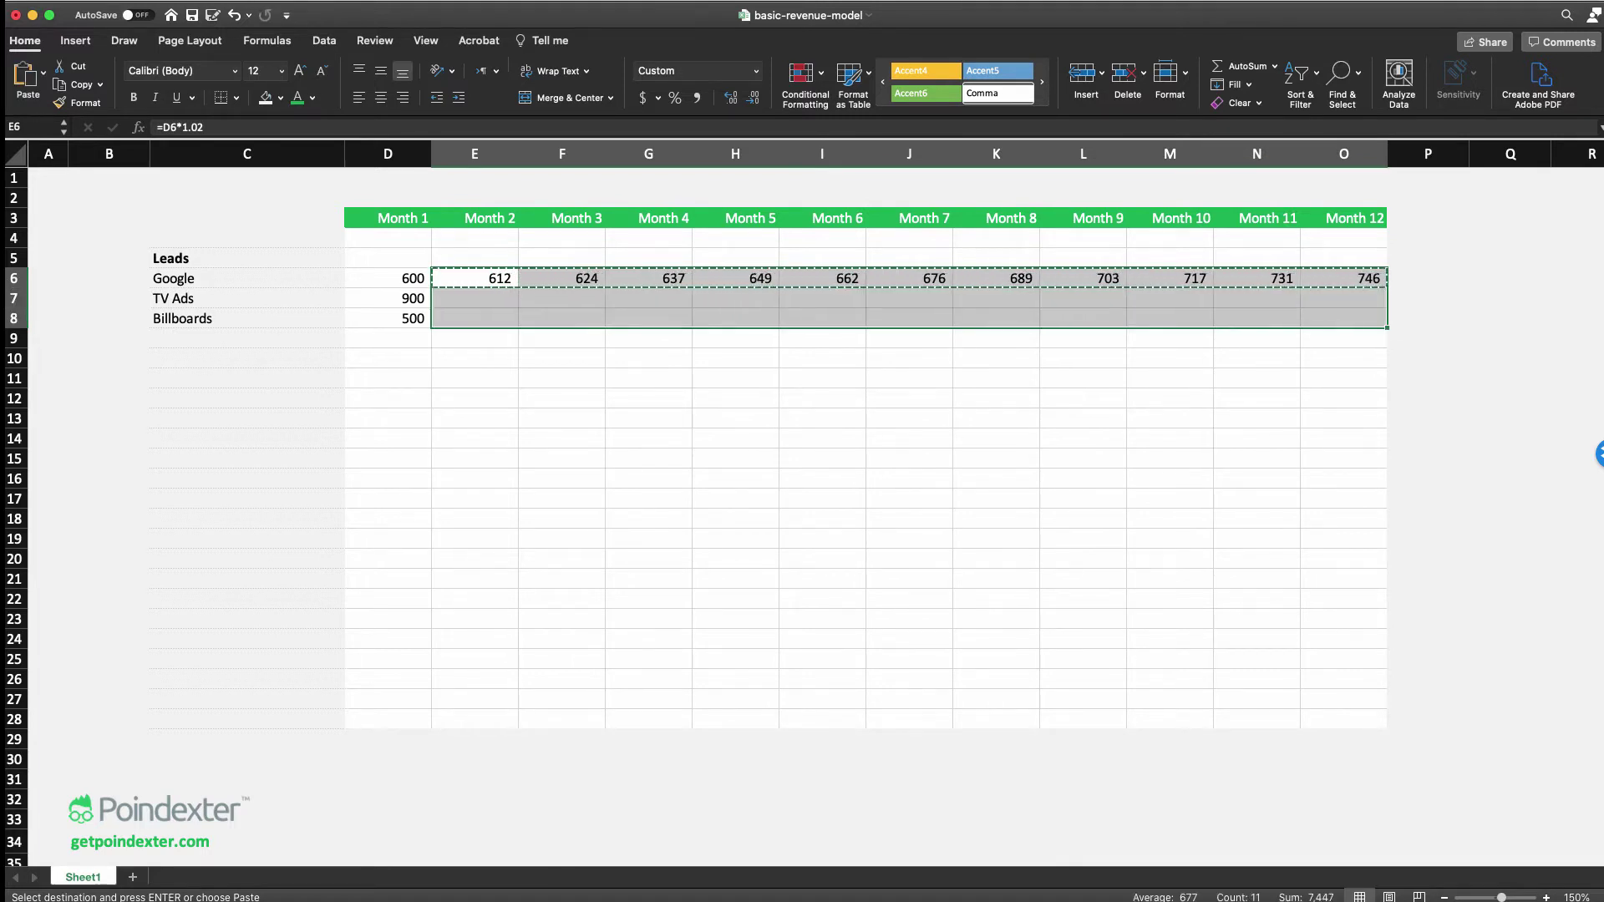
key("super+v")
Add a Total Leads label in C10, leaving one blank row below Billboards
key("Down")
key("Down")
key("Down")
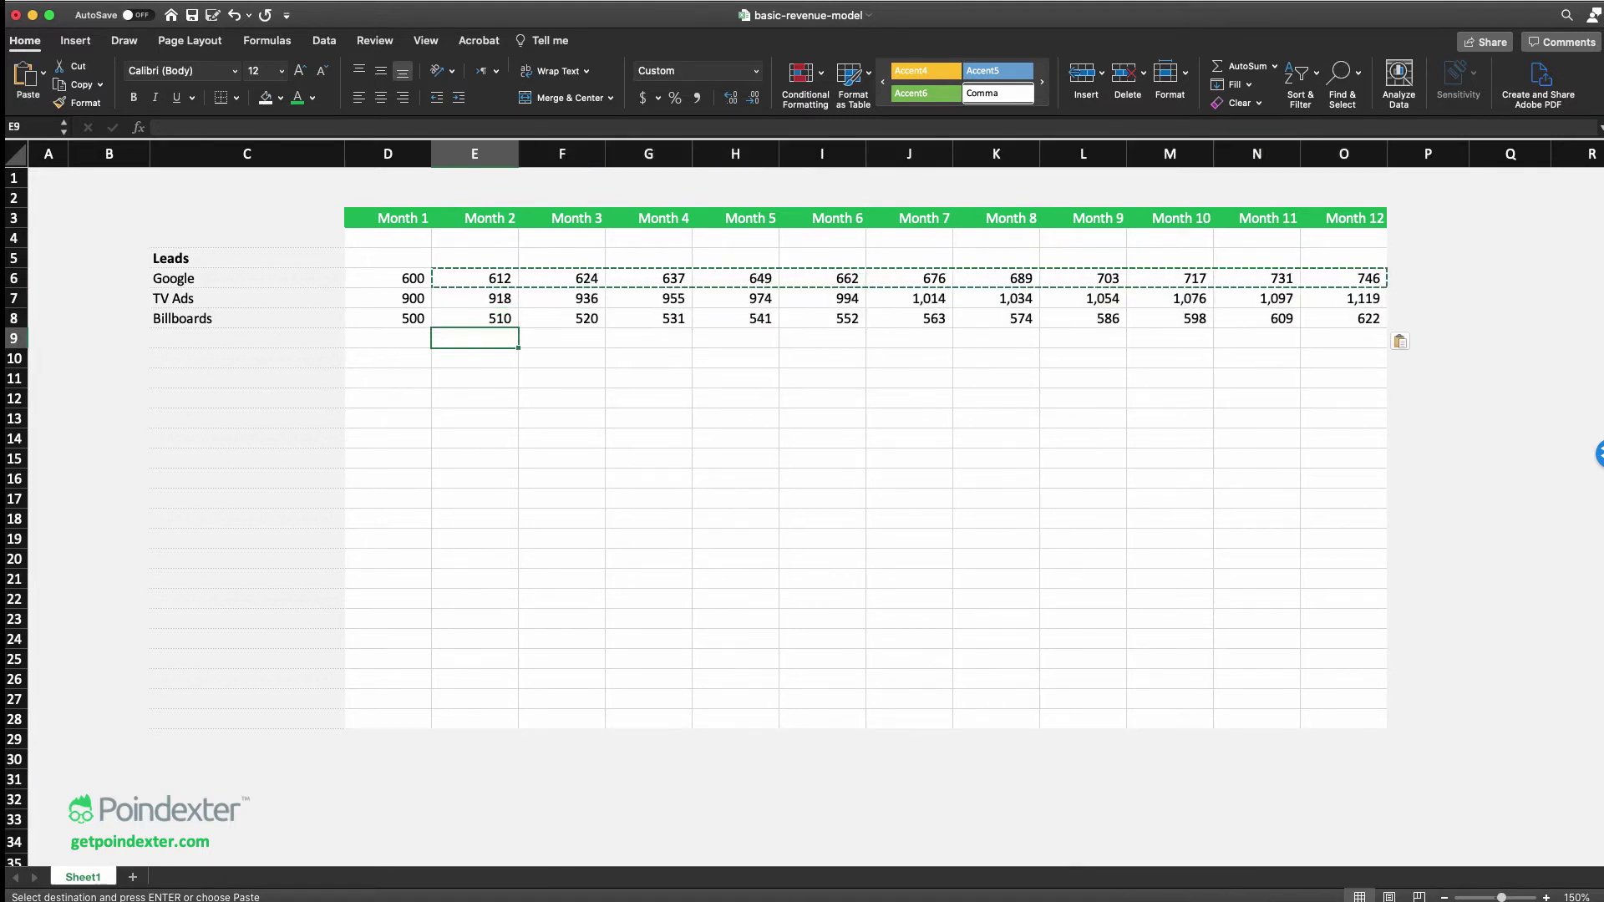
key("Down")
key("Left")
key("Left")
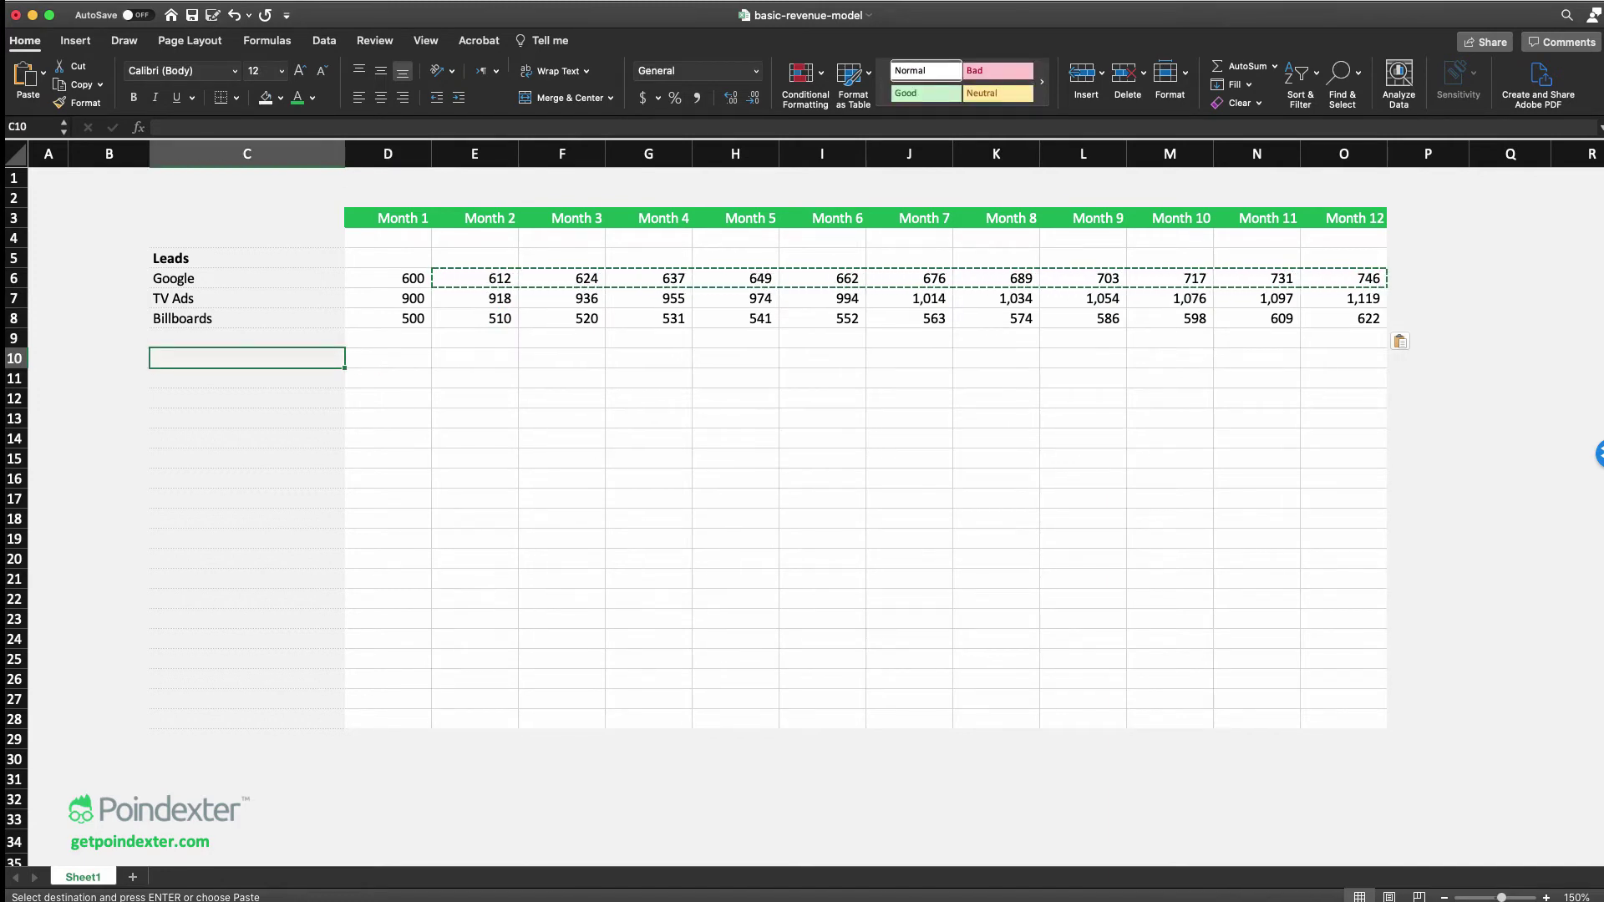
type("Total Leads")
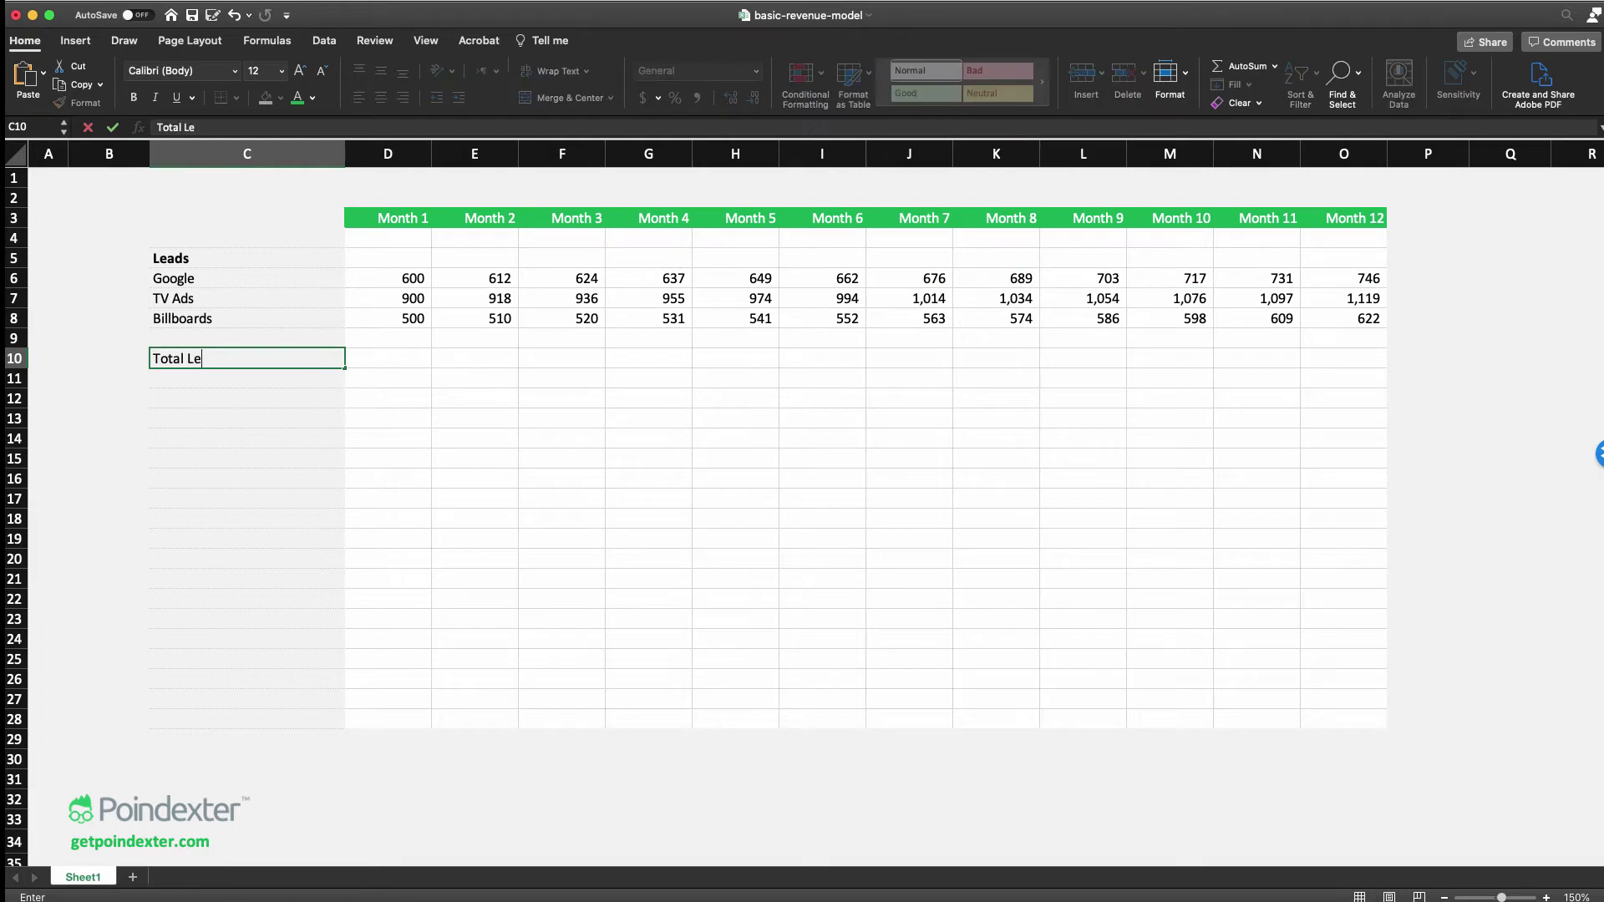
key("Return")
Sum the three Month 1 lead sources, D6:D8, in the Total Leads row at D10
key("Up")
key("Right")
type("=sum(")
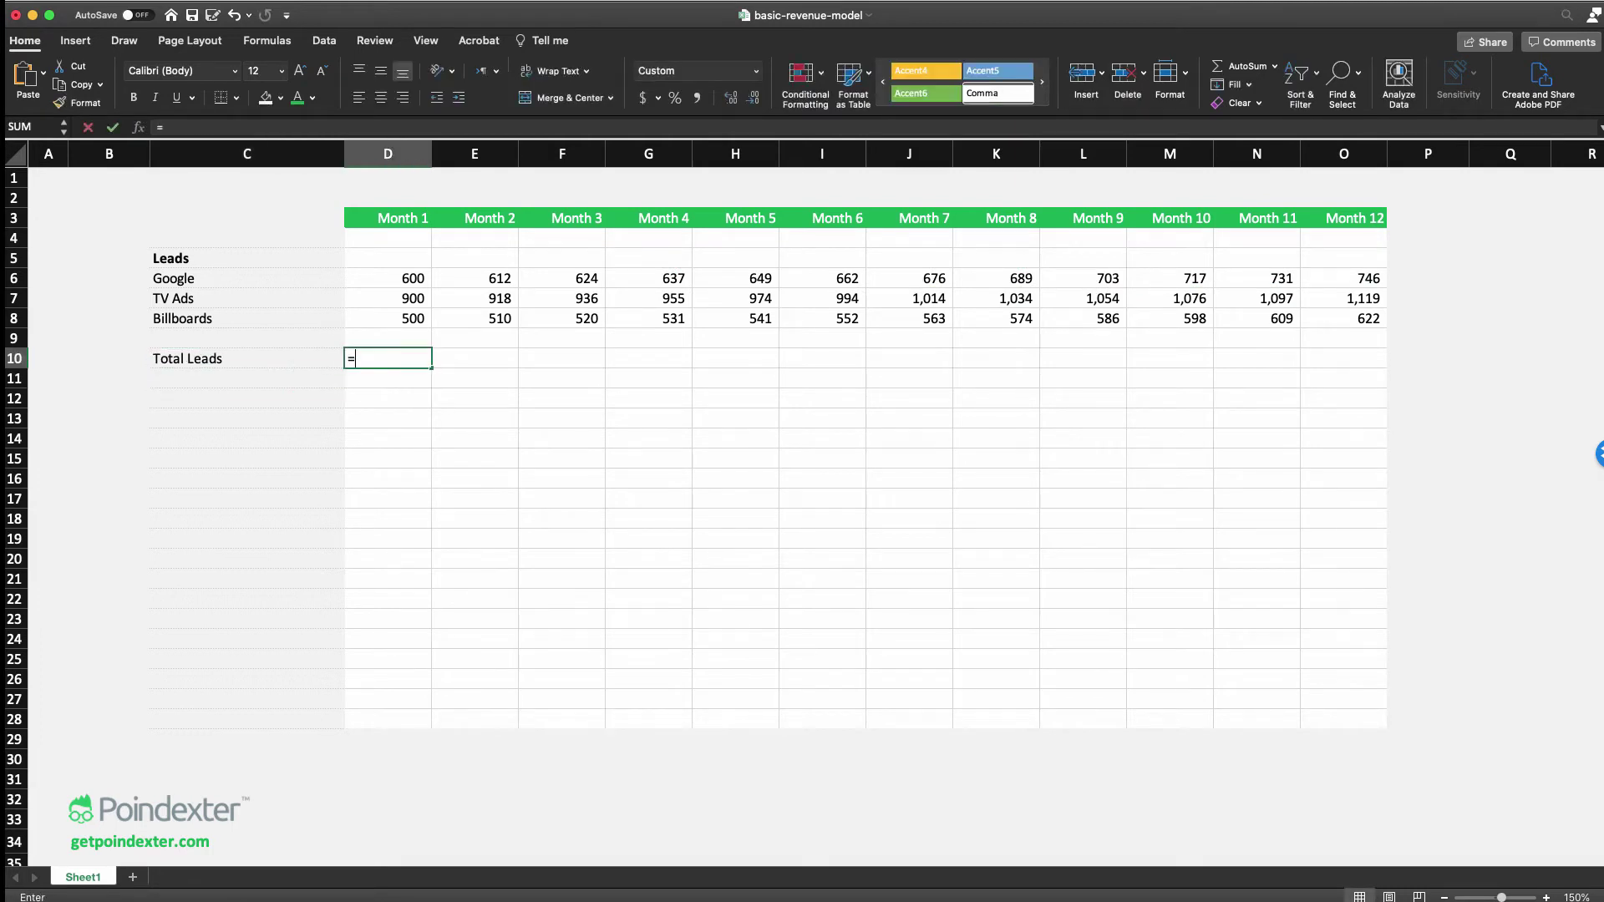
key("Up")
key("Up")
key("shift+Up")
key("shift+Up")
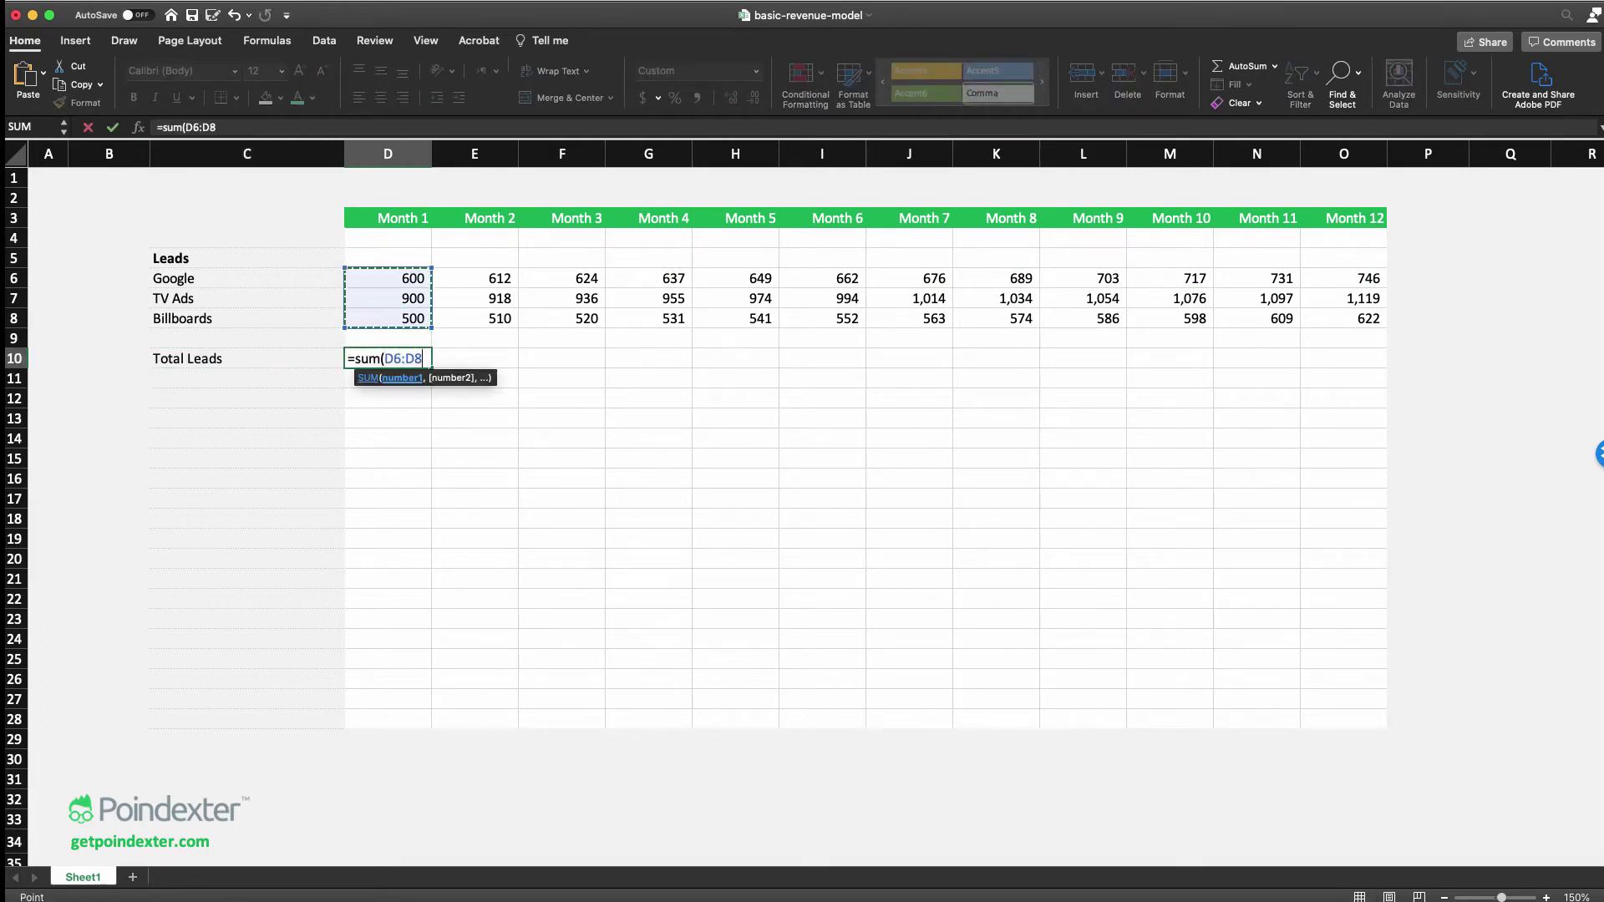
key("Return")
Copy the Month 1 Total Leads formula across the row through Month 12
key("Up")
key("super+c")
key("shift+Right")
key("shift+Right")
key("shift+Right")
key("shift+Right")
key("shift+Right")
key("shift+Right")
key("shift+Right")
key("shift+Right")
key("shift+Right")
key("shift+Right")
key("shift+Right")
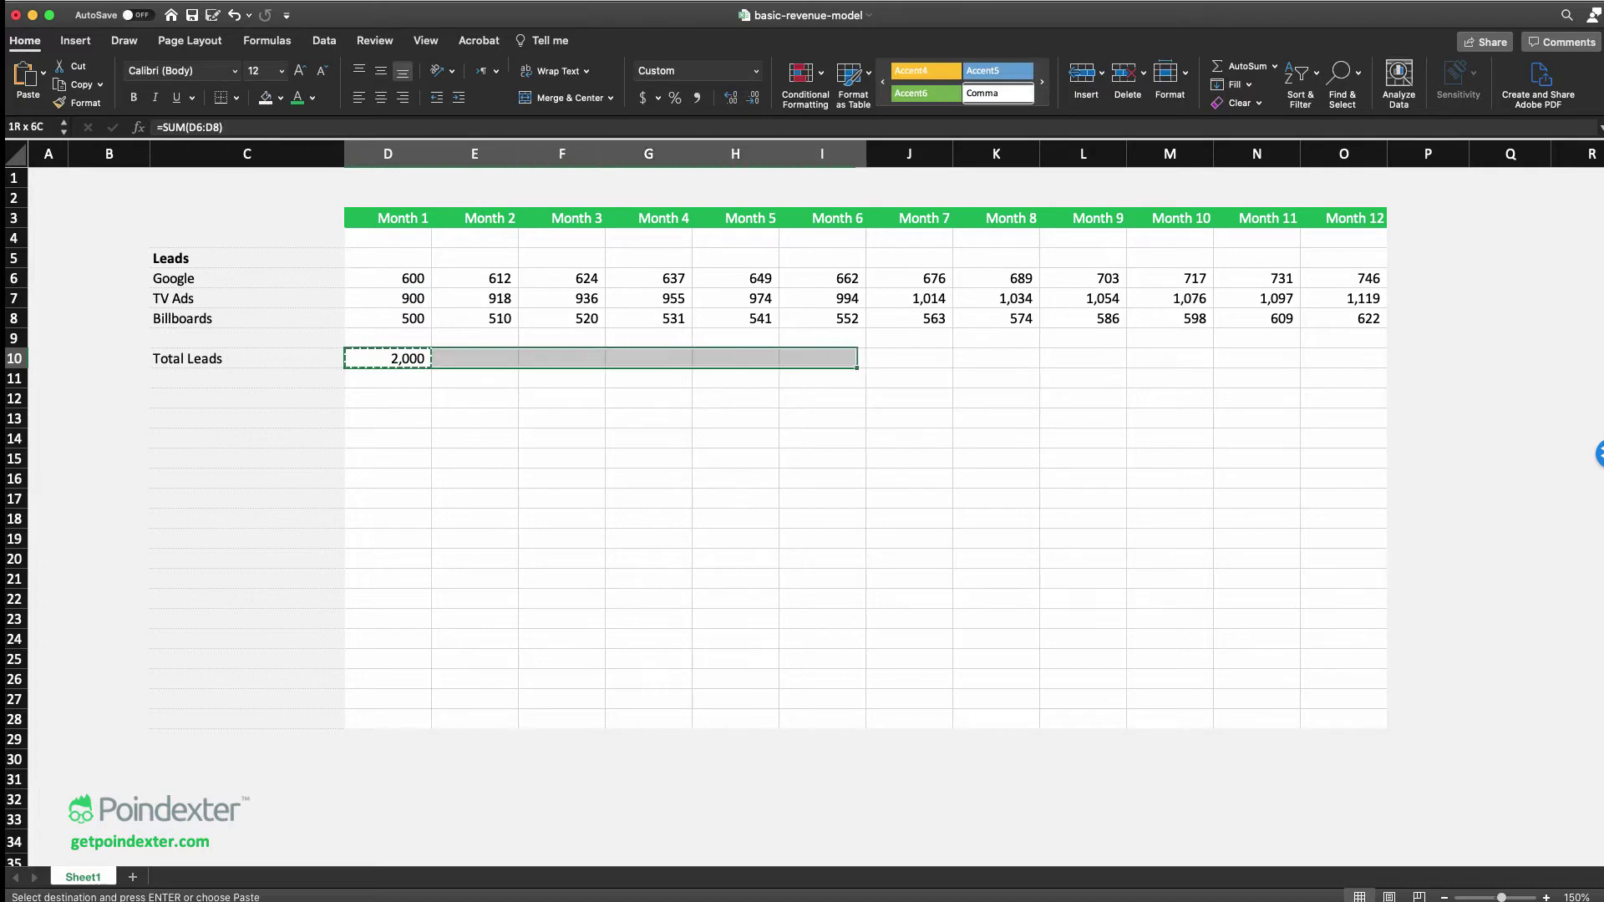
key("super+v")
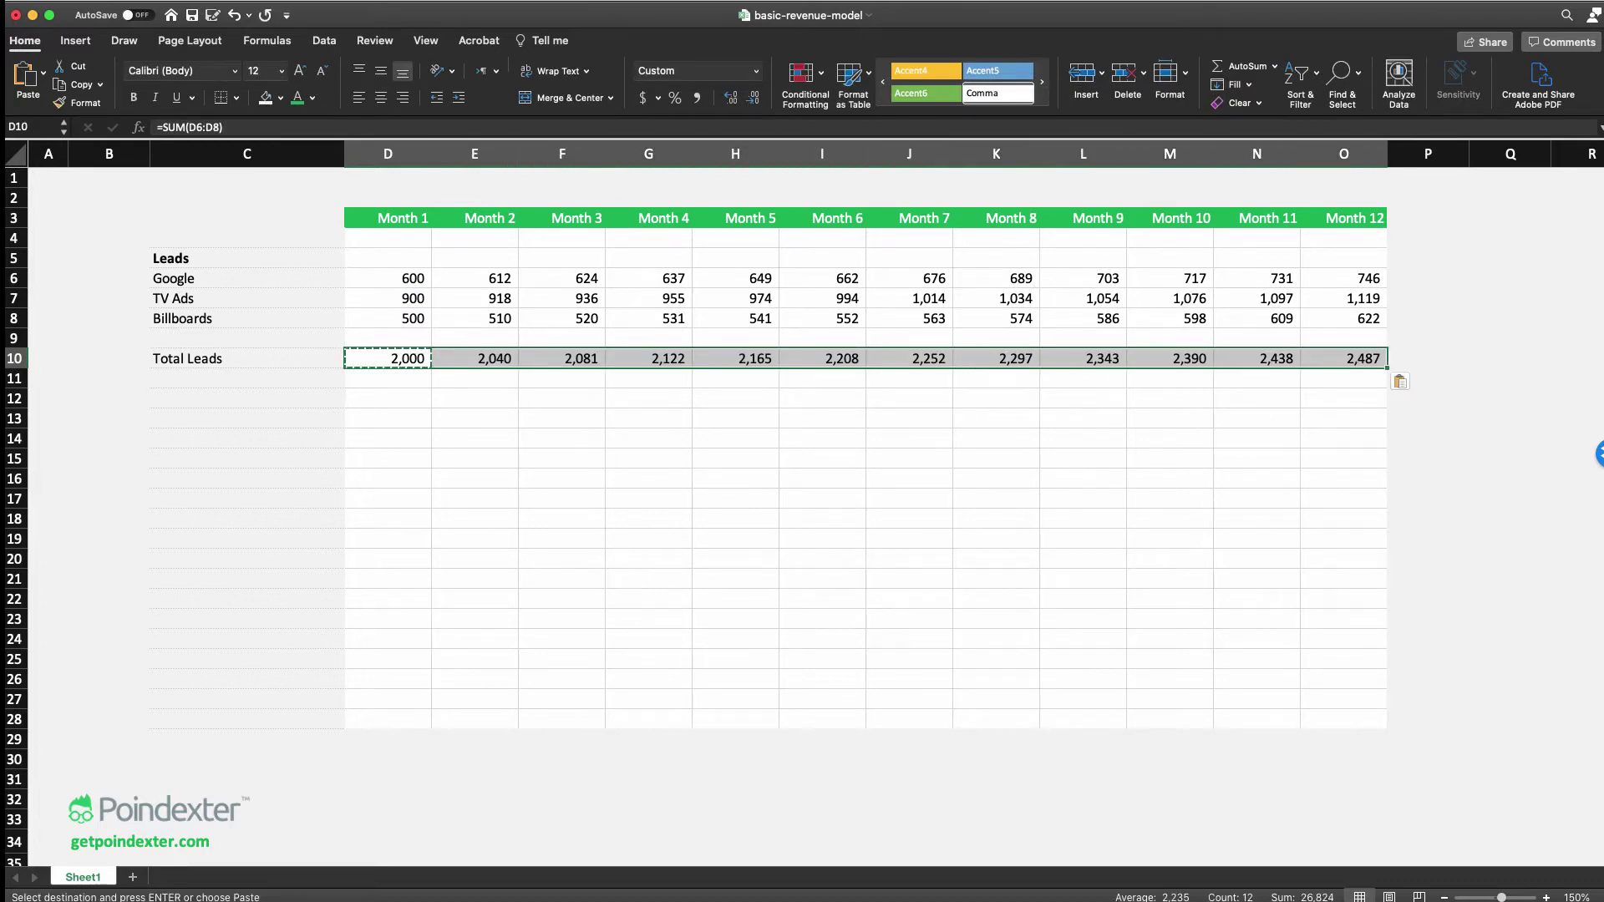
Apply a top border to the Total Leads values in D10:O10
left_click(236, 97)
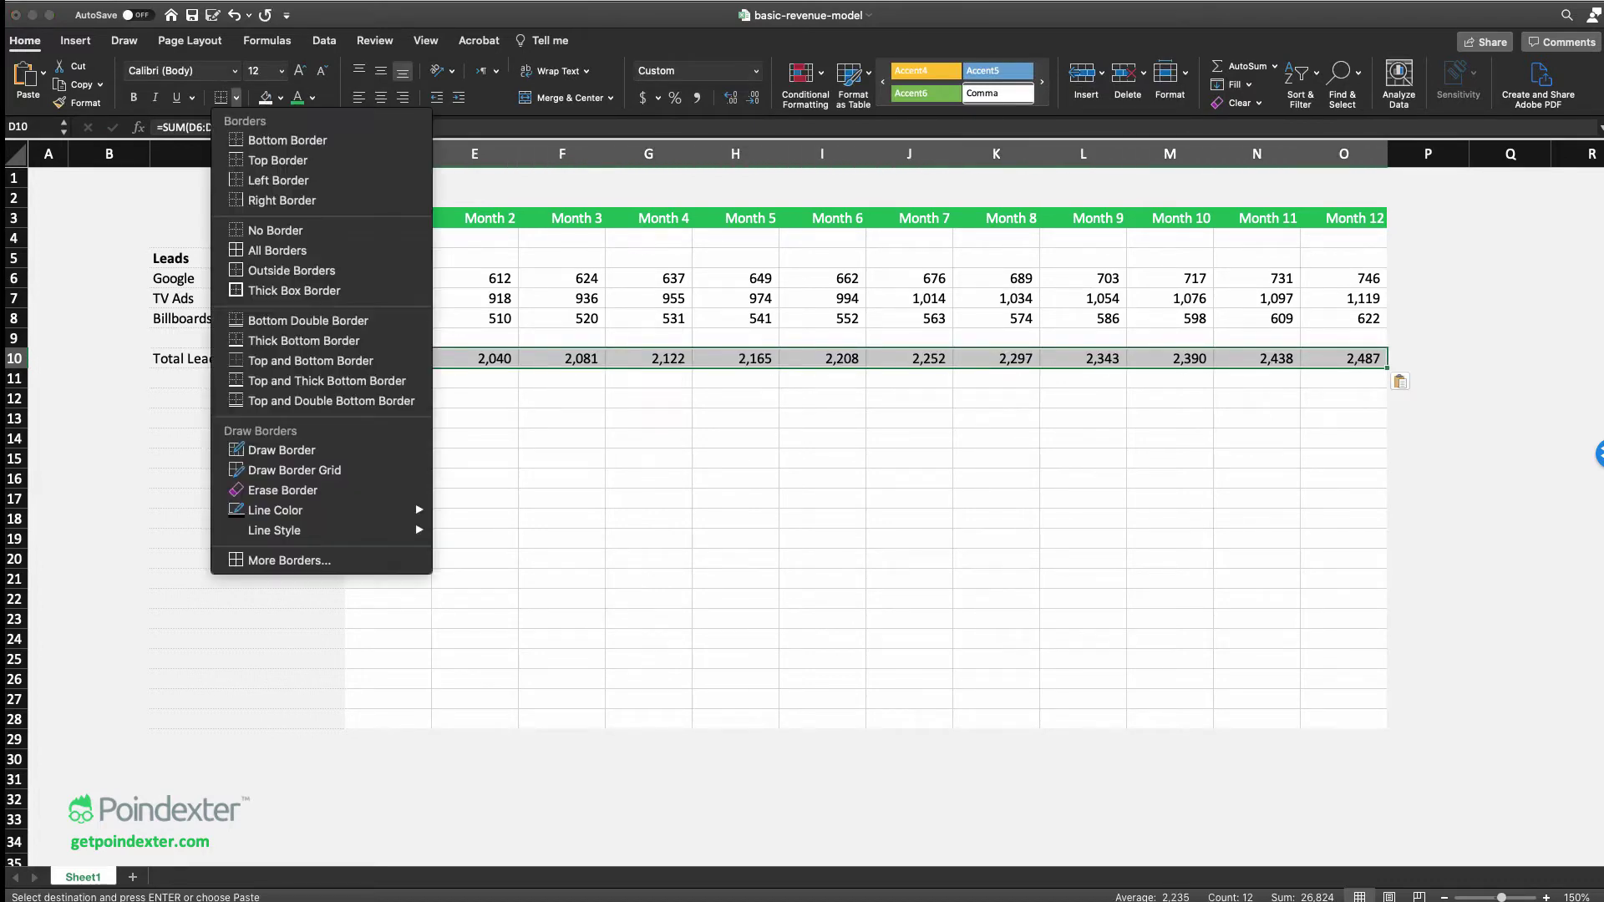
left_click(278, 160)
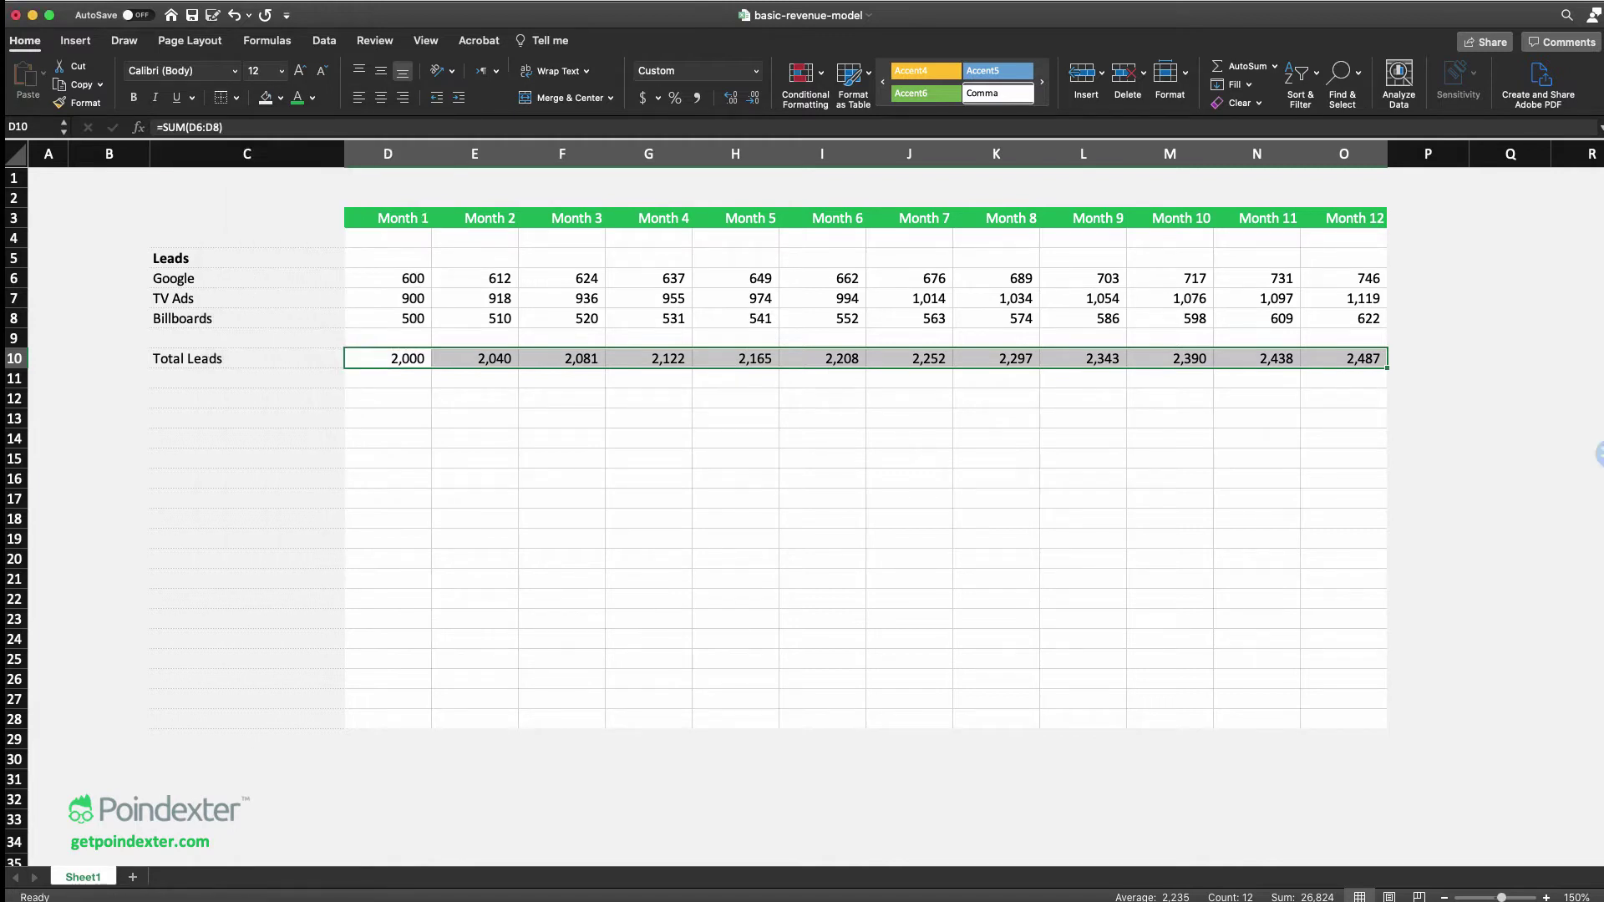
left_click(387, 399)
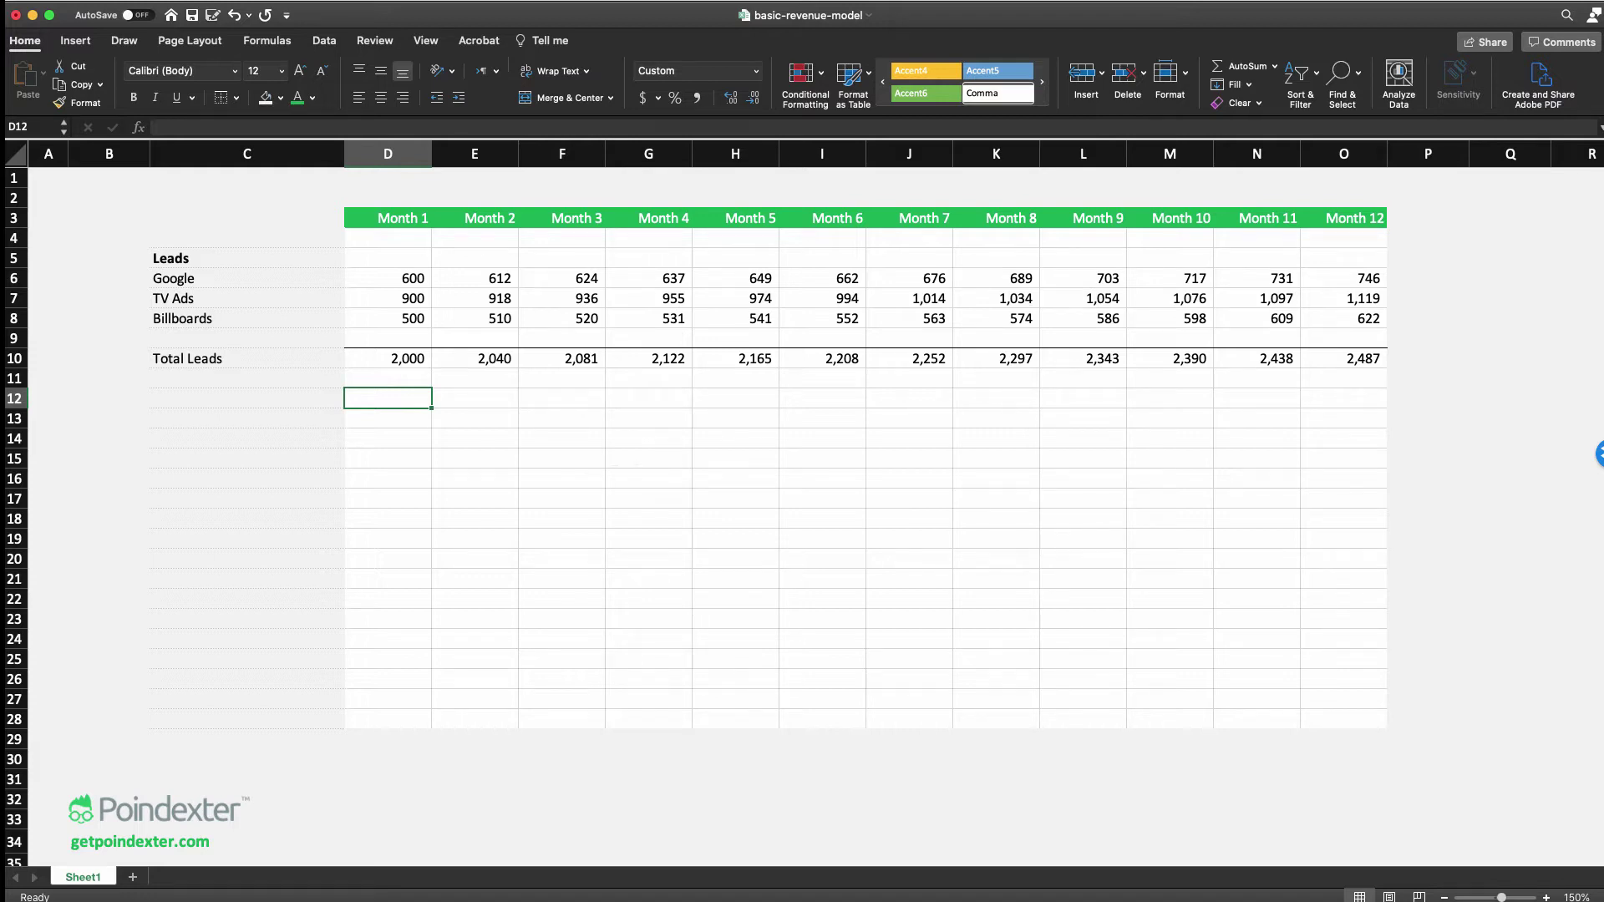
left_click(648, 278)
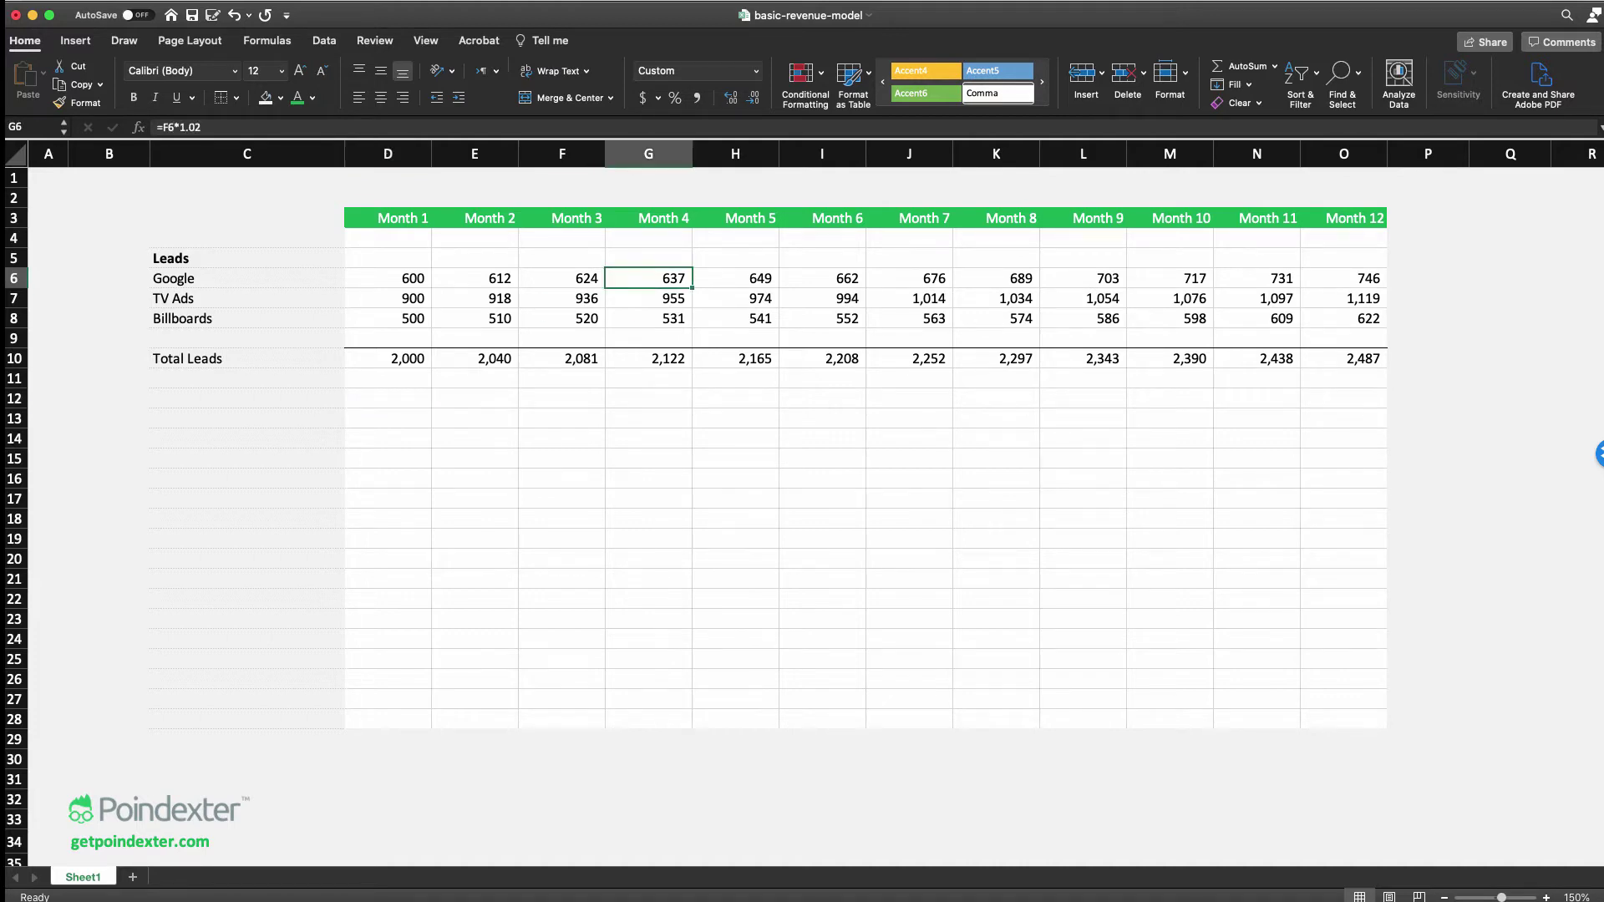
key("Down")
key("Down")
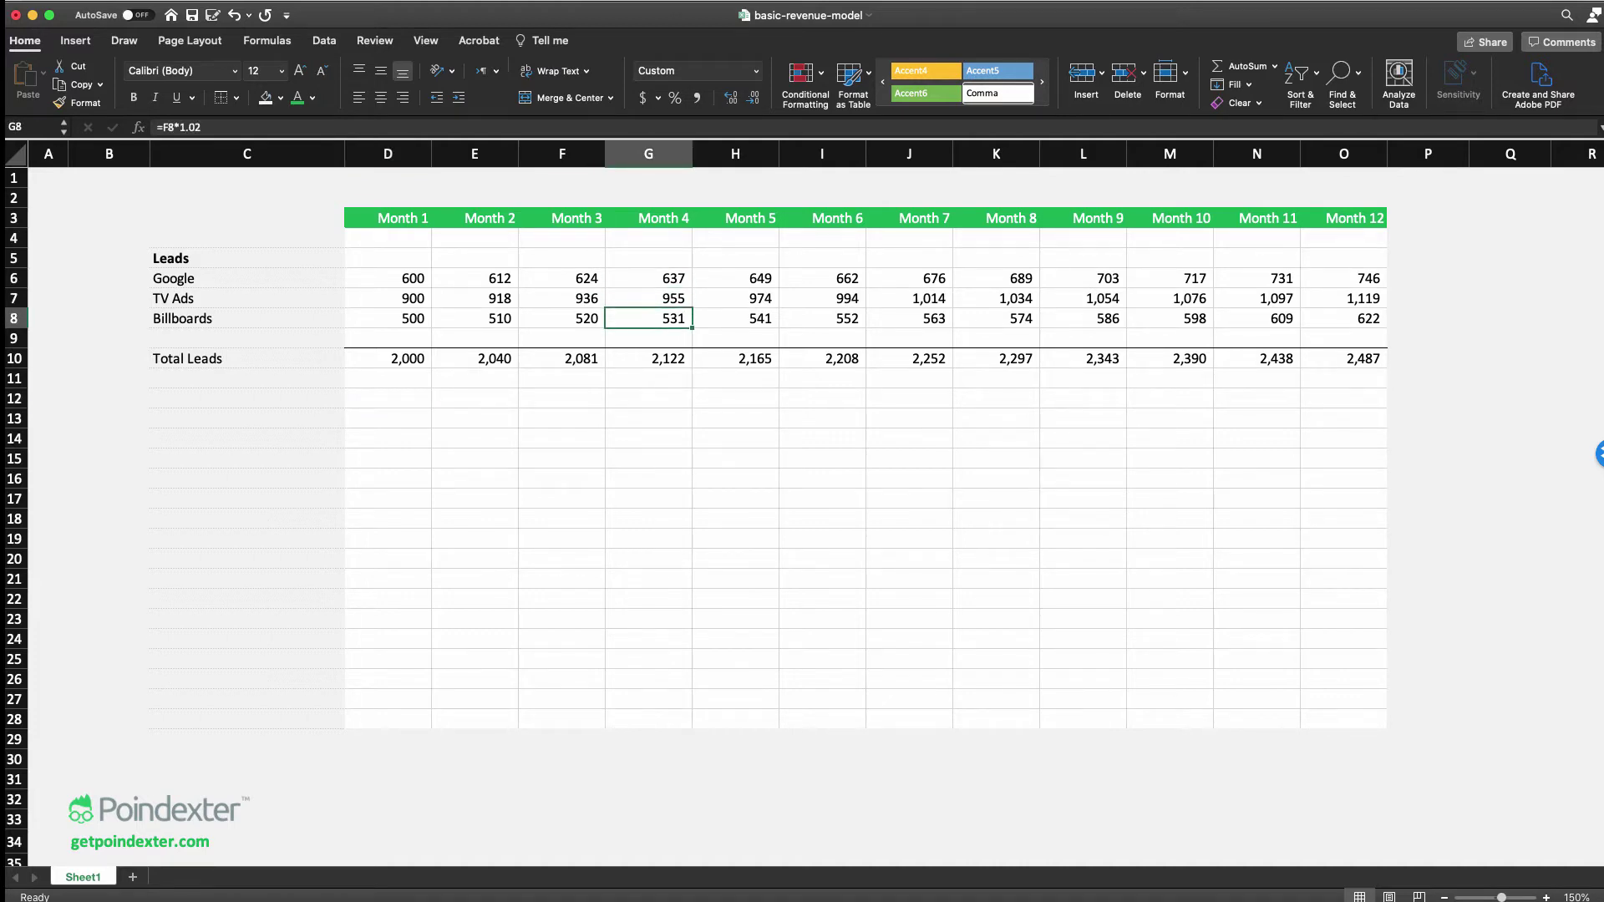
Add a Product 1 heading in C12 and a Price label beneath it in C13
left_click(247, 398)
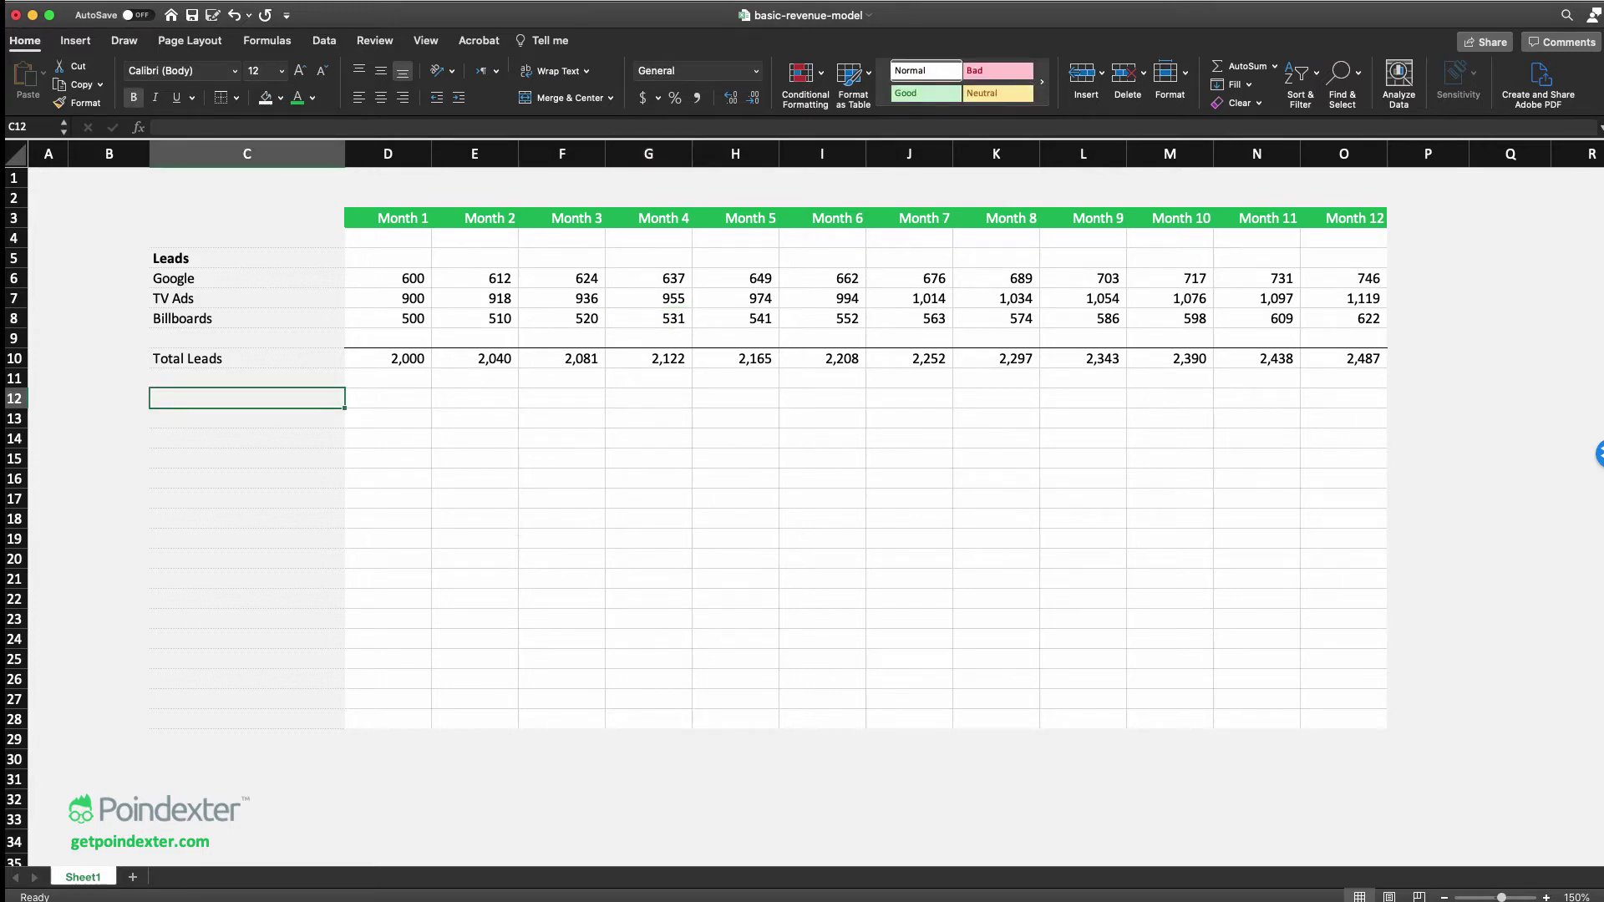
type("Produc")
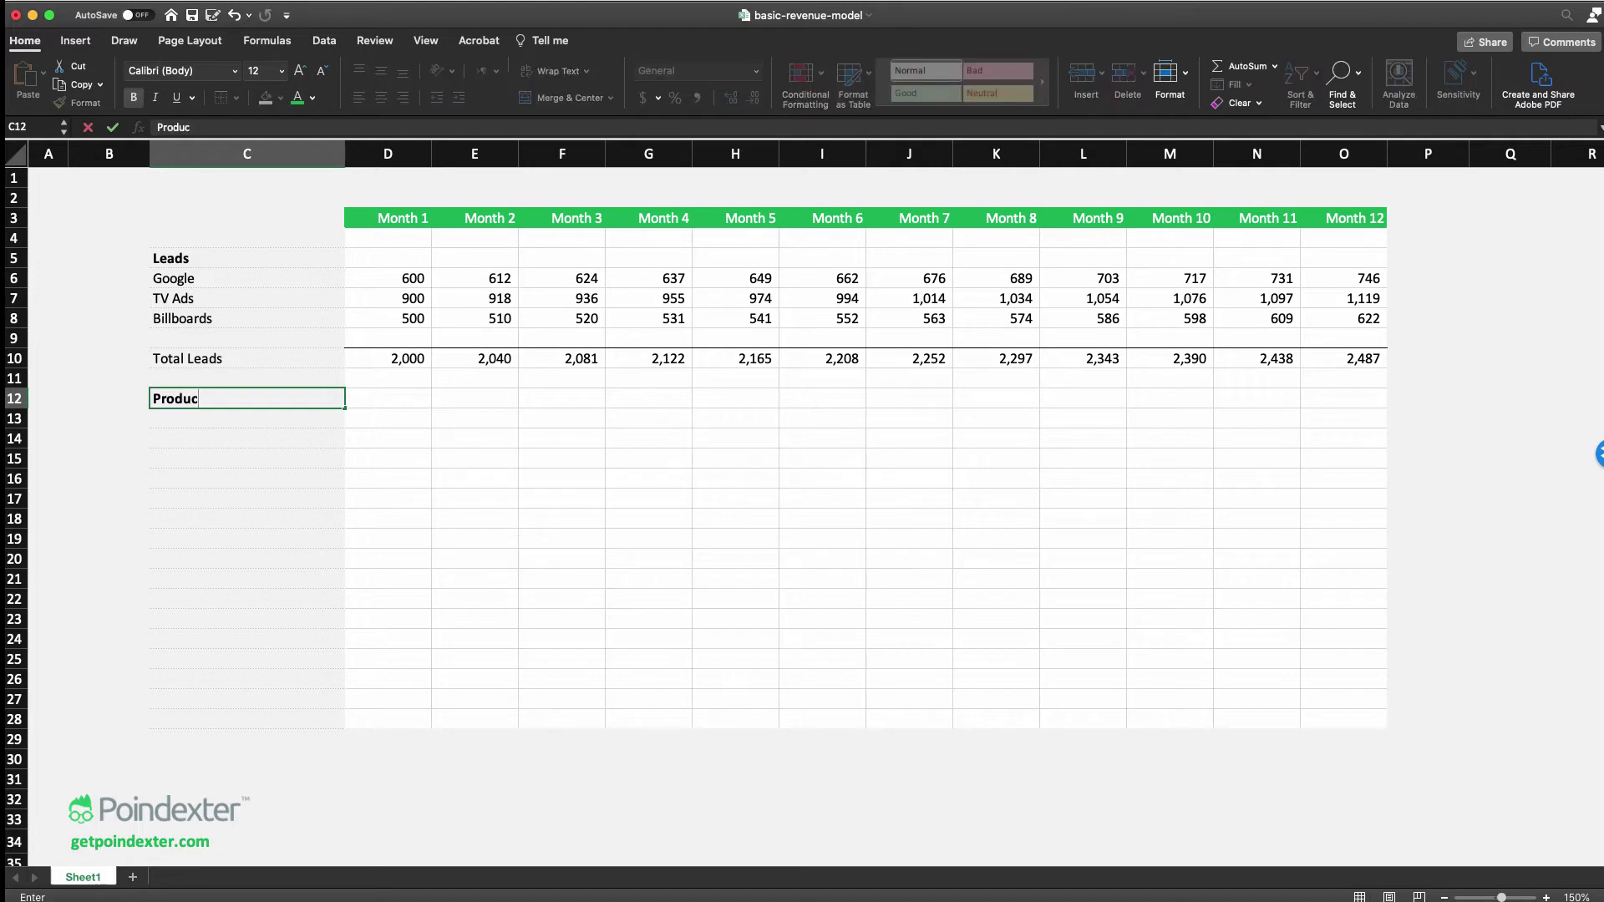
type("t 1")
key("Return")
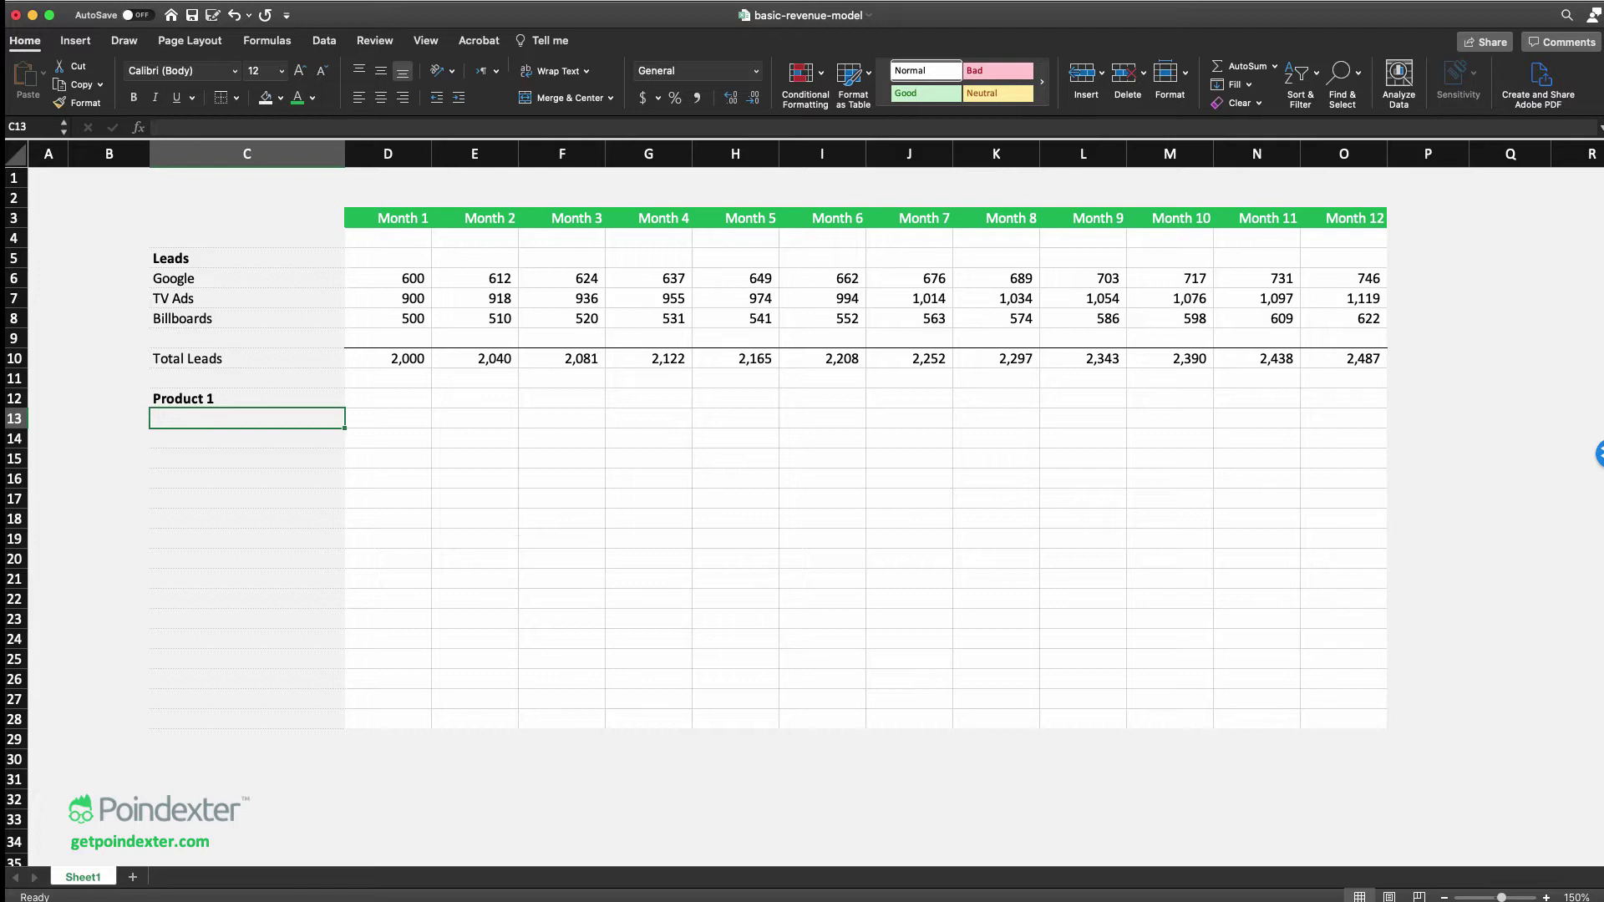
type("Price")
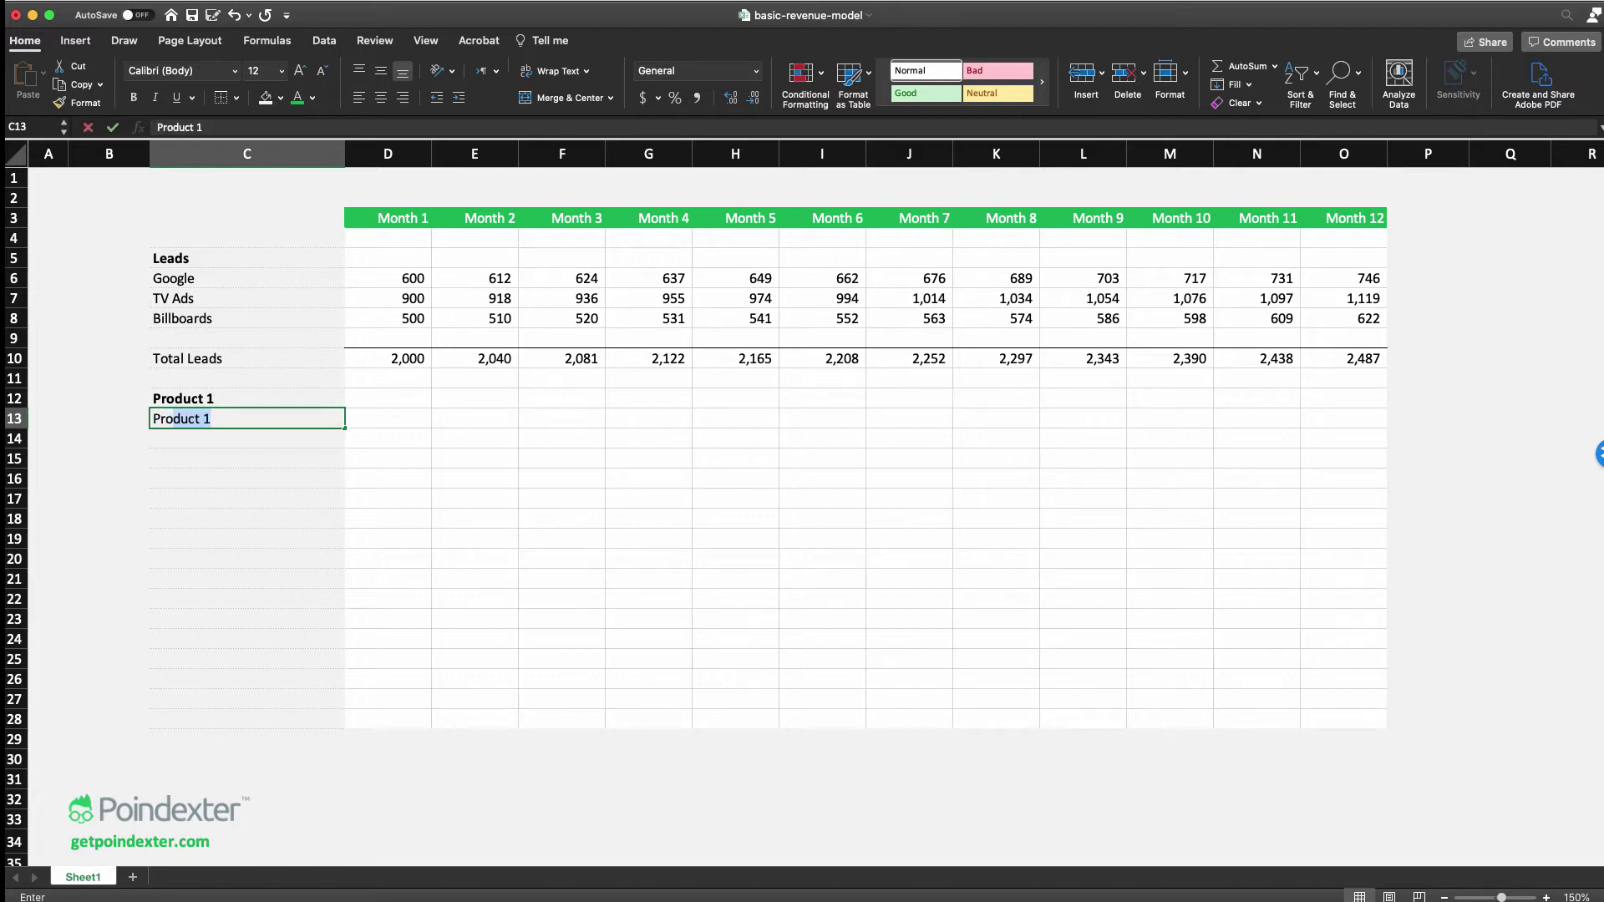
key("Tab")
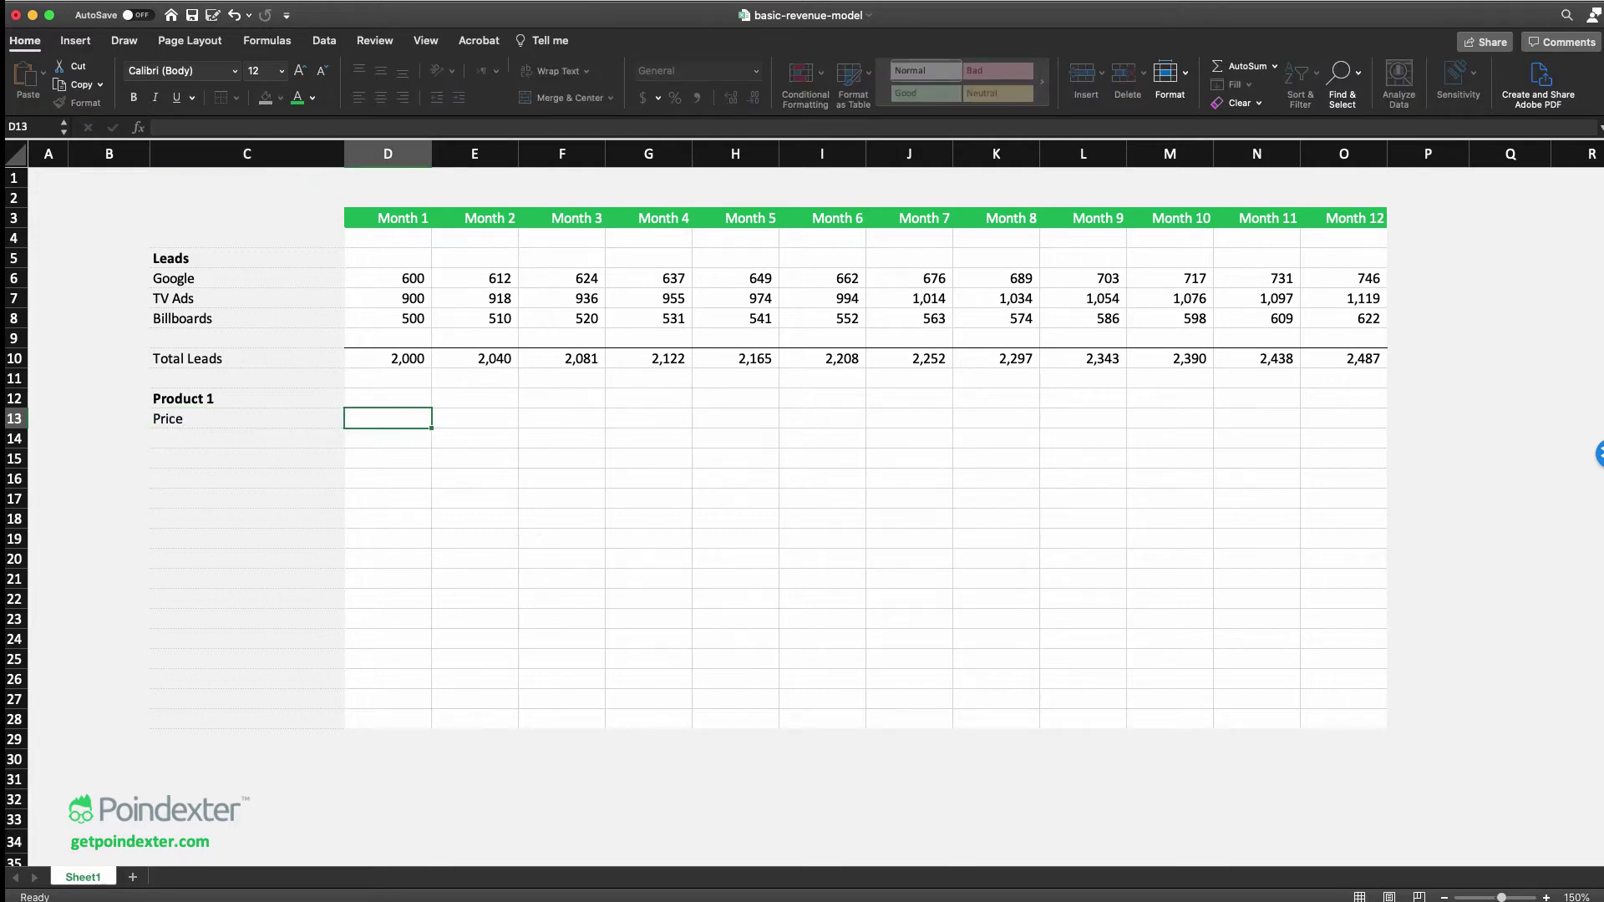
Set the Month 1 price of Product 1 to 19.99 in D13
type("19.995")
key("Return")
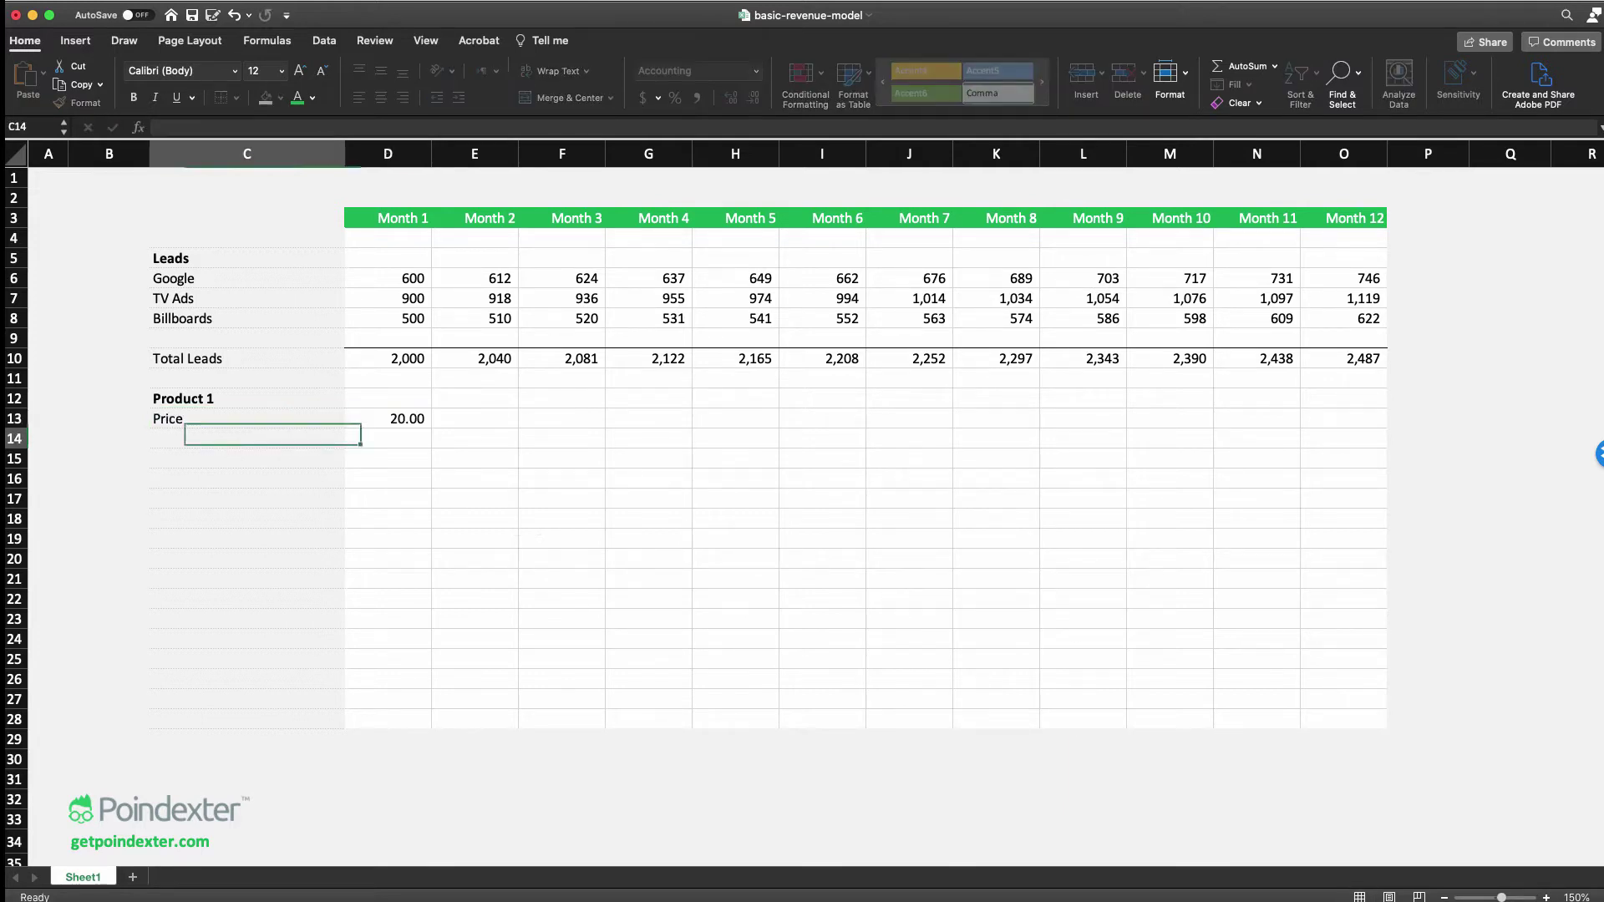
key("Up")
key("Right")
type("1999")
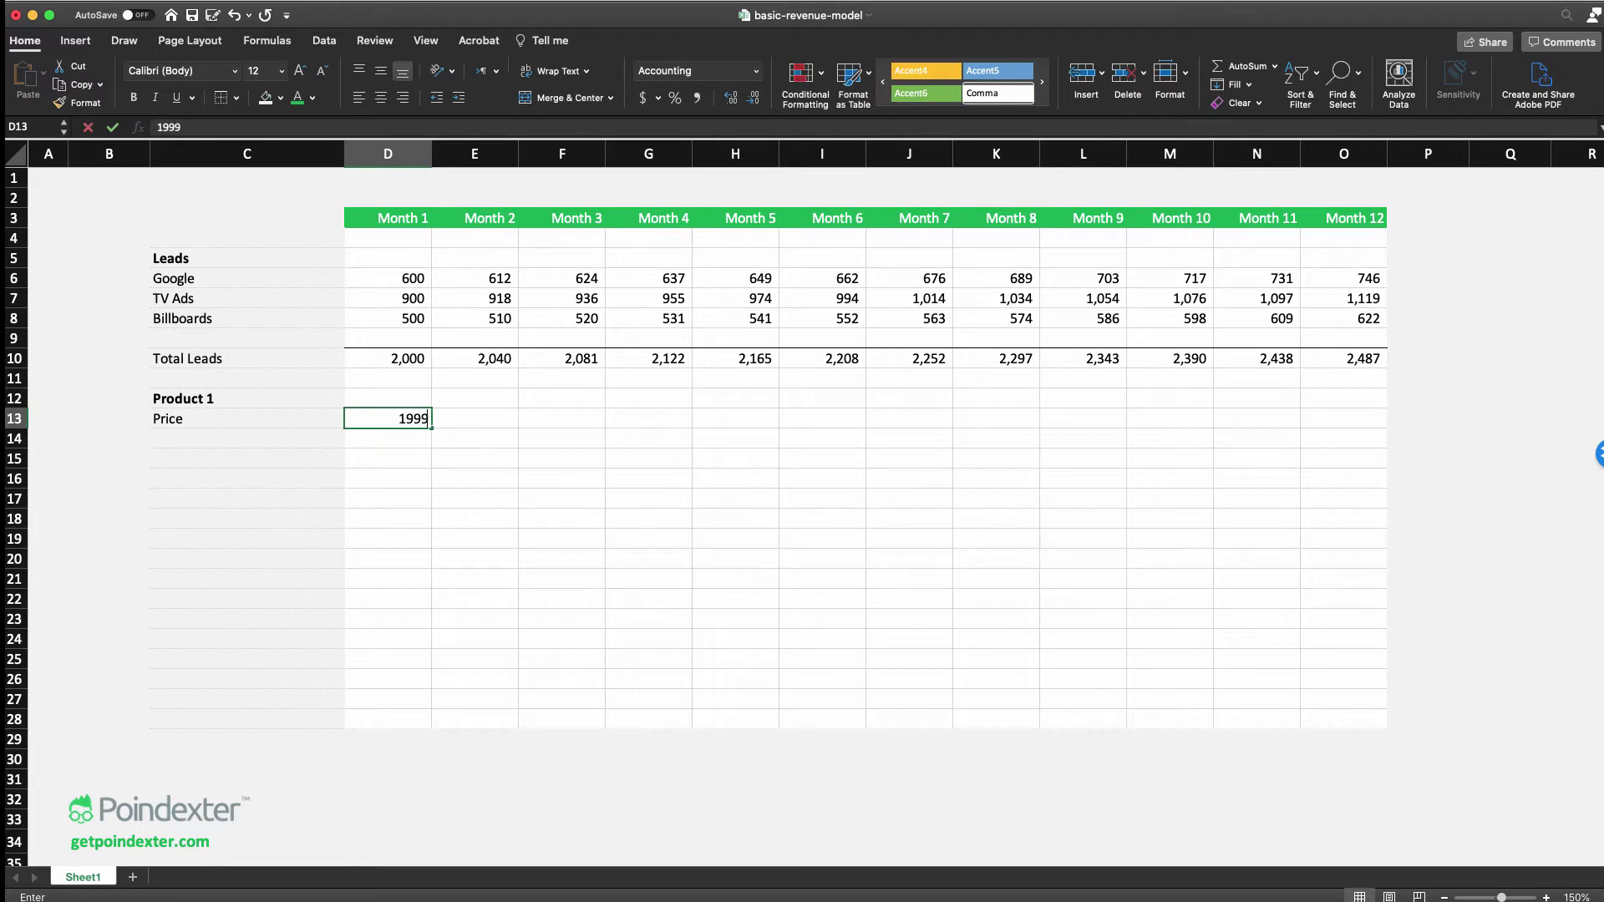
key("BackSpace")
key("BackSpace")
type(".99")
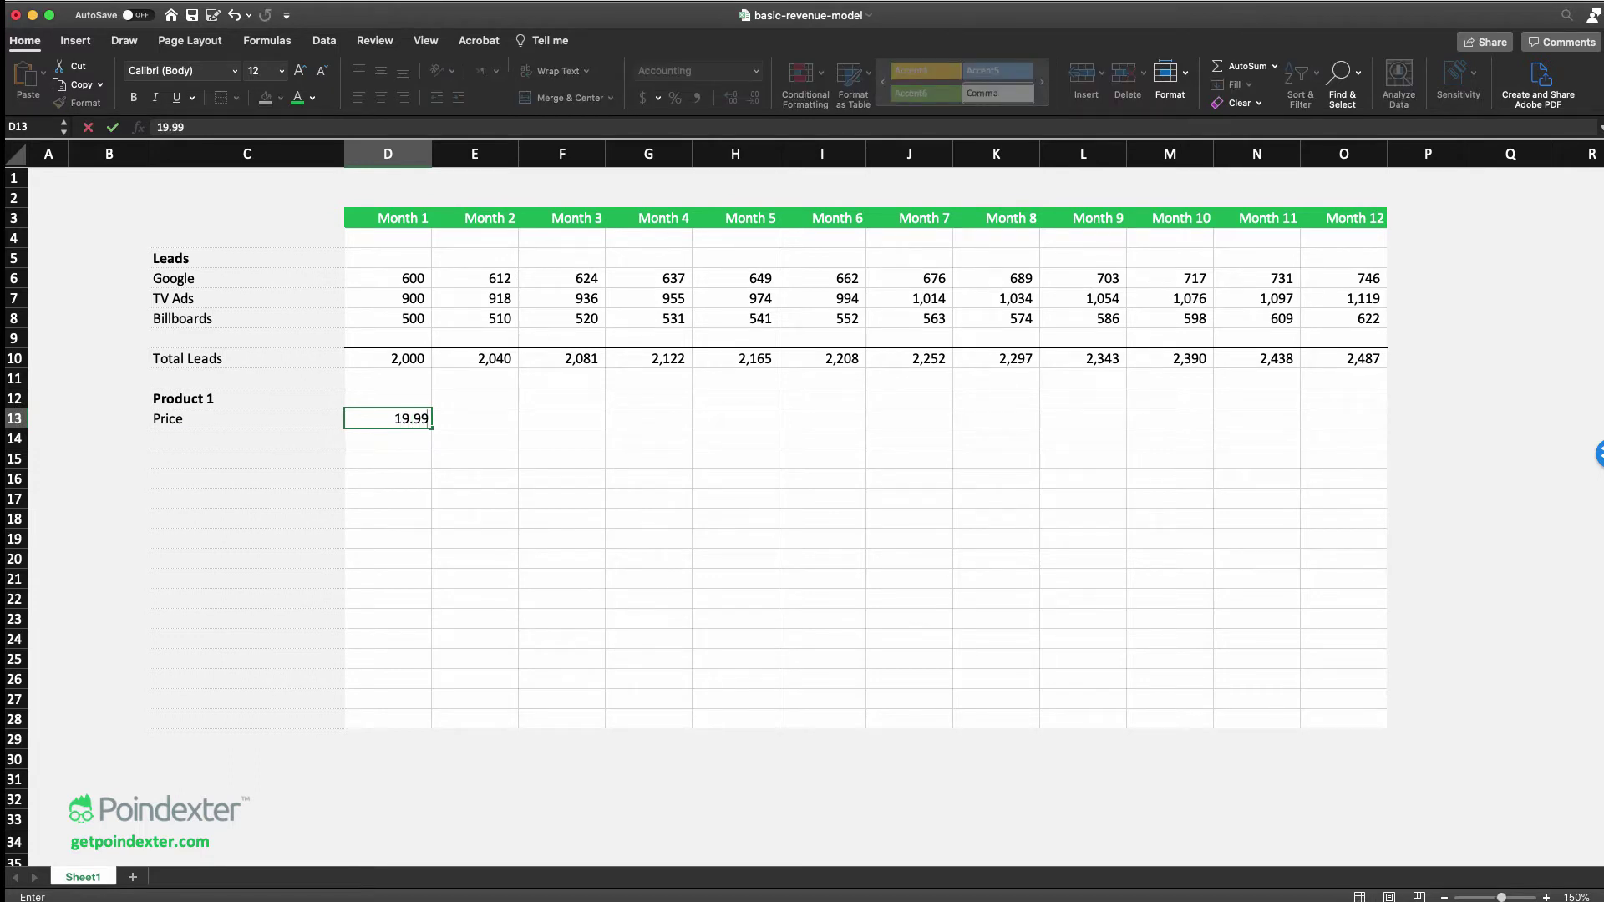
key("Return")
Copy the Month 1 price across row 13 through Month 12
key("Up")
key("cmd+c")
key("shift+Right")
key("shift+Right")
key("shift+Right")
key("shift+Right")
key("shift+Right")
key("shift+Right")
key("shift+Right")
key("shift+Right")
key("shift+Right")
key("shift+Right")
key("shift+Right")
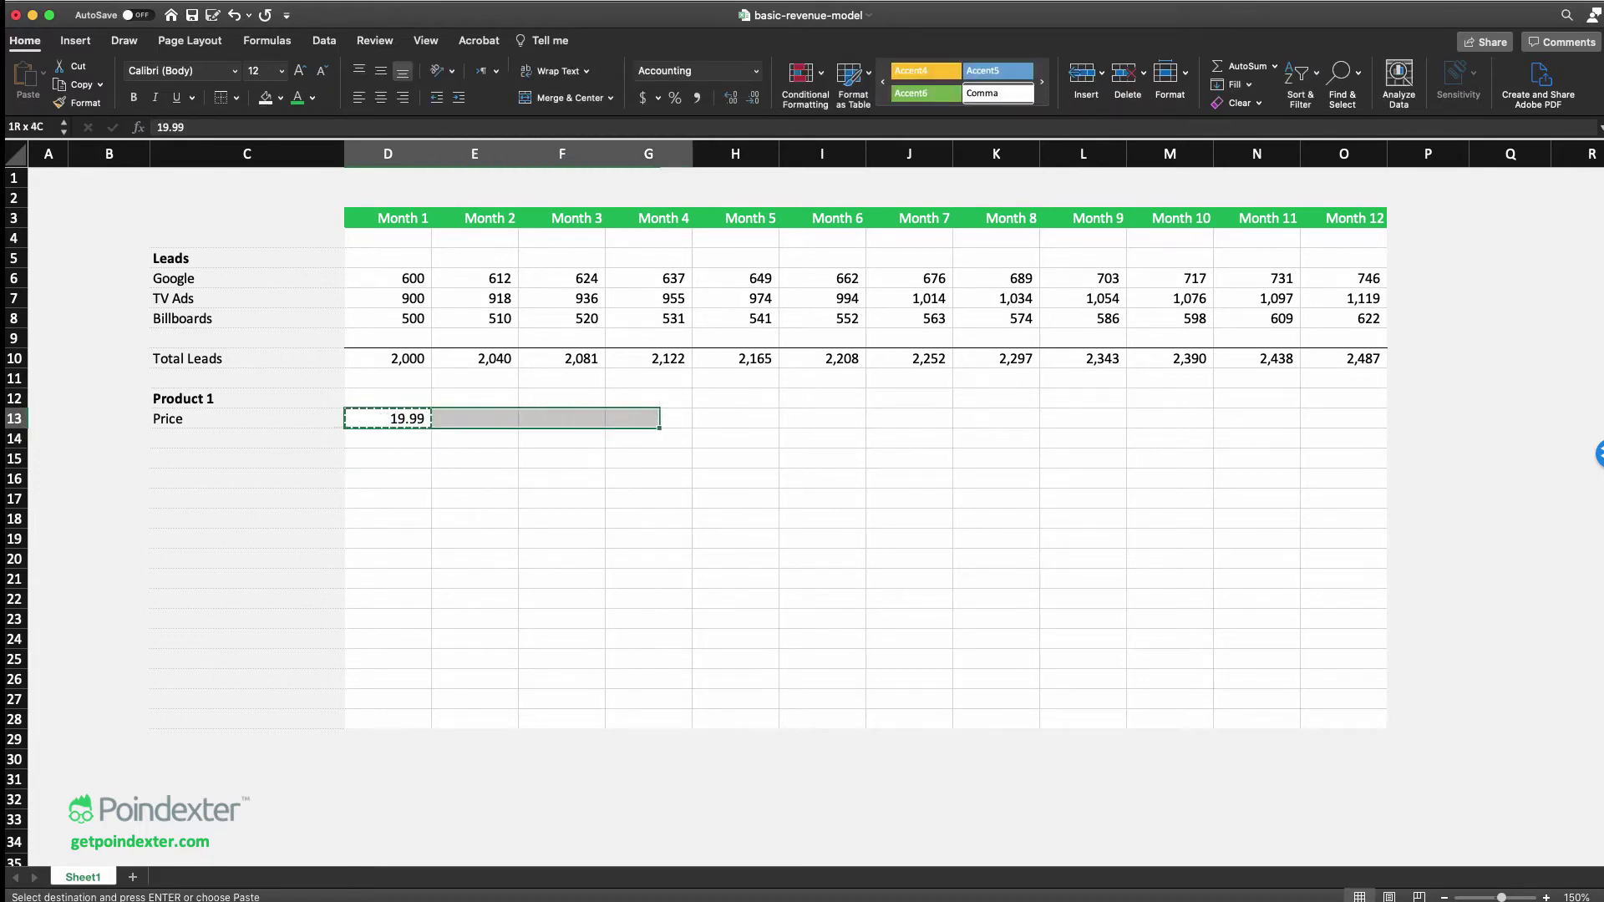
key("cmd+v")
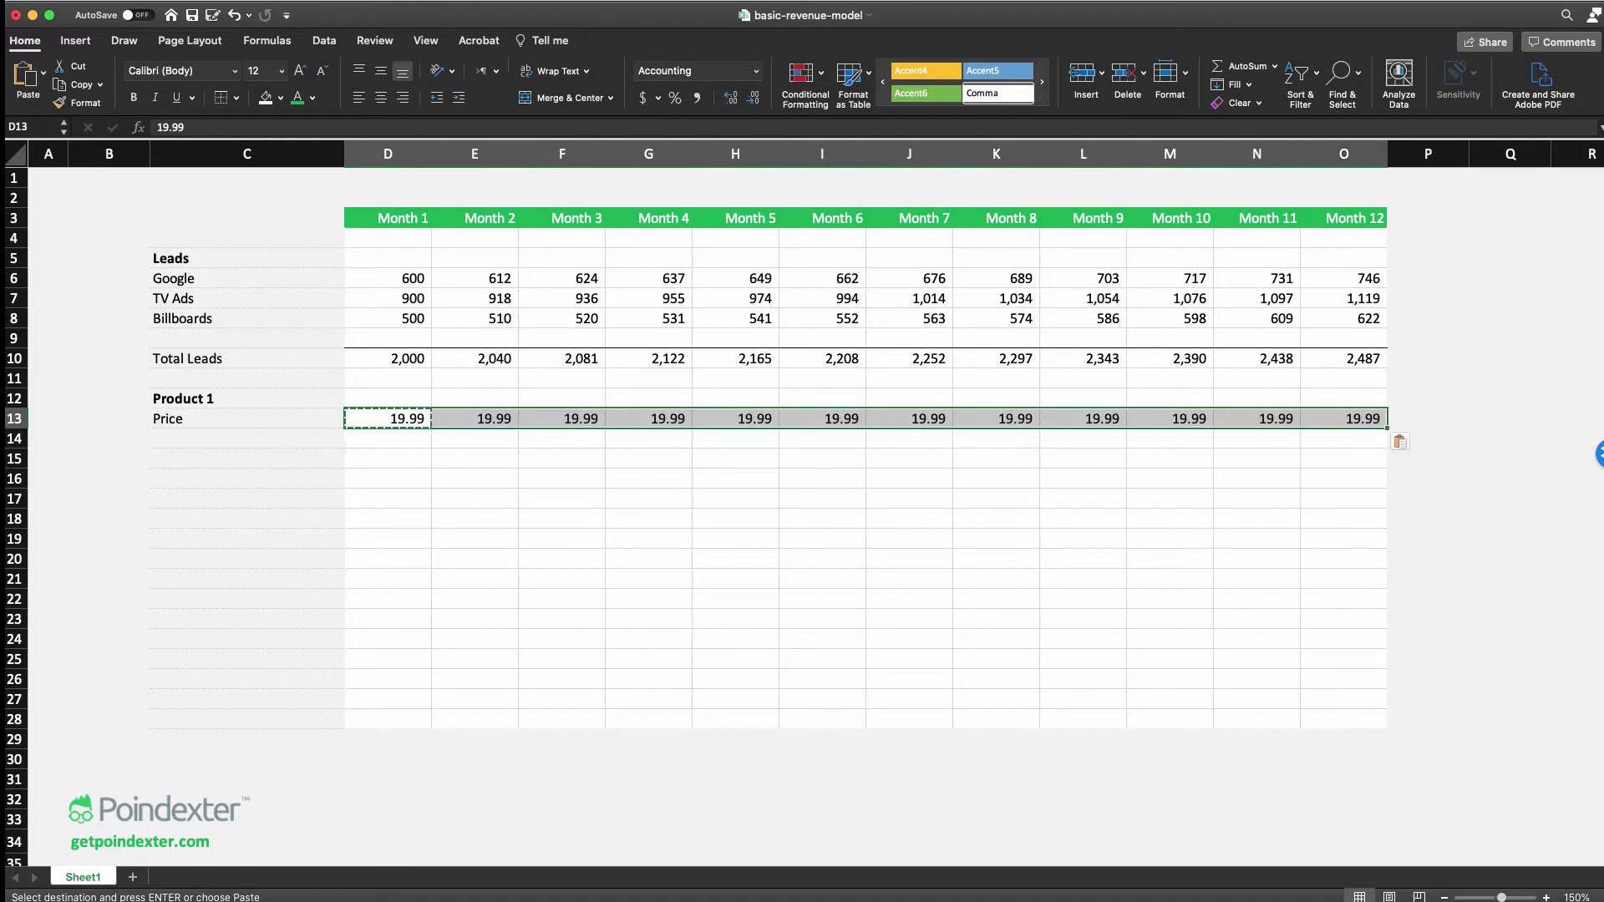
Add a Revenue label in C15, leaving one blank row below Price
key("Down")
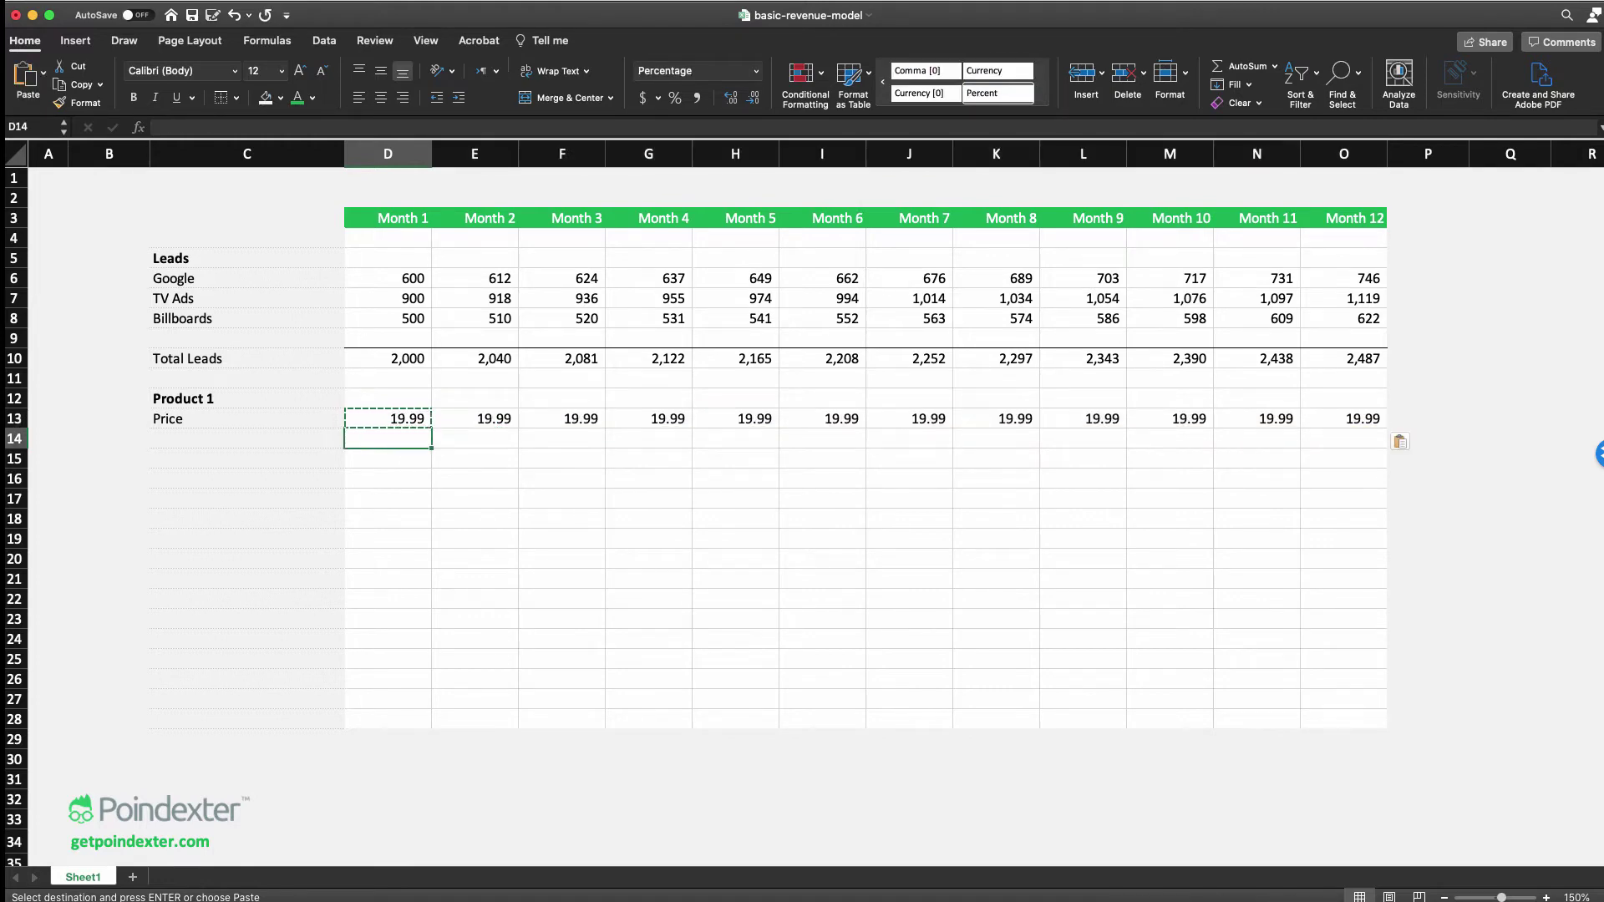
key("Left")
key("Down")
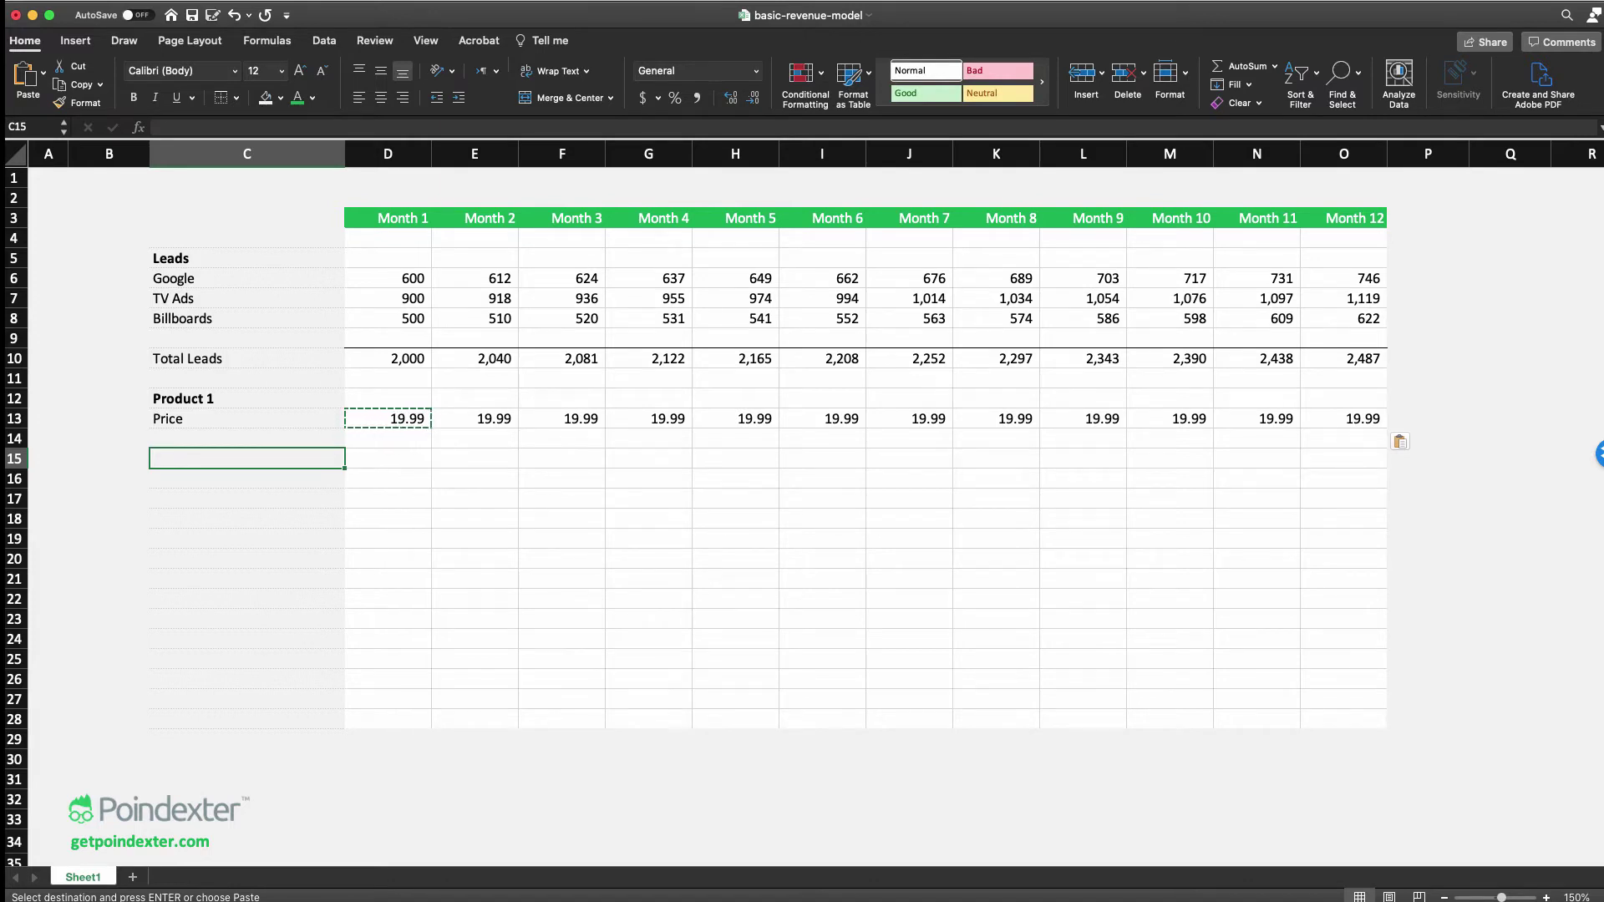
type("Reveneu")
key("BackSpace")
key("BackSpace")
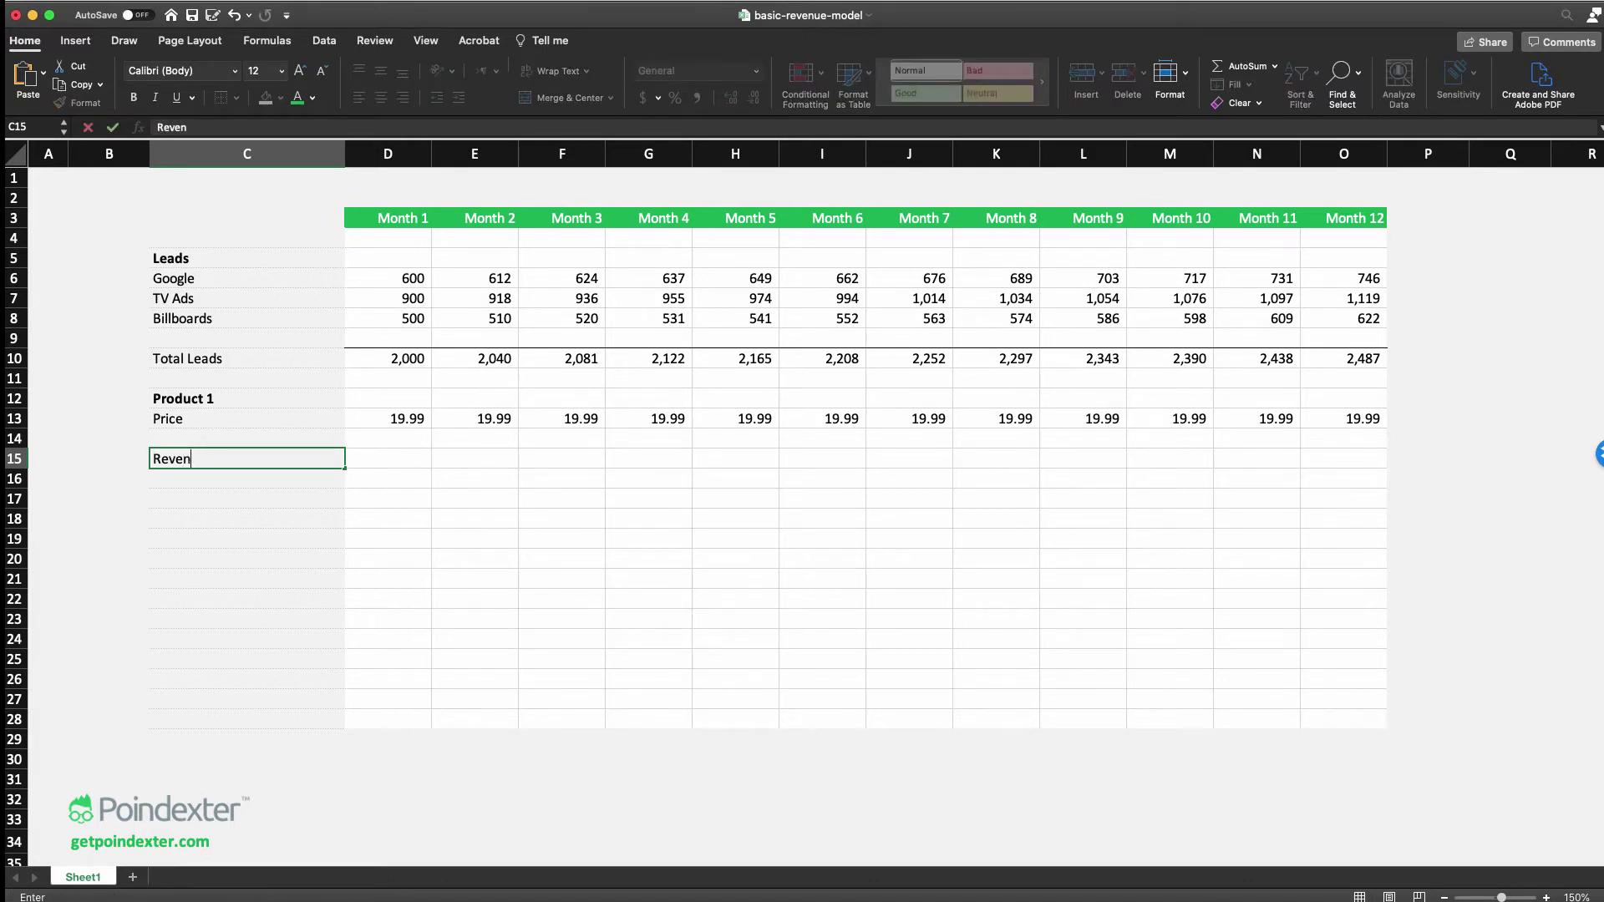
type("ue")
key("Tab")
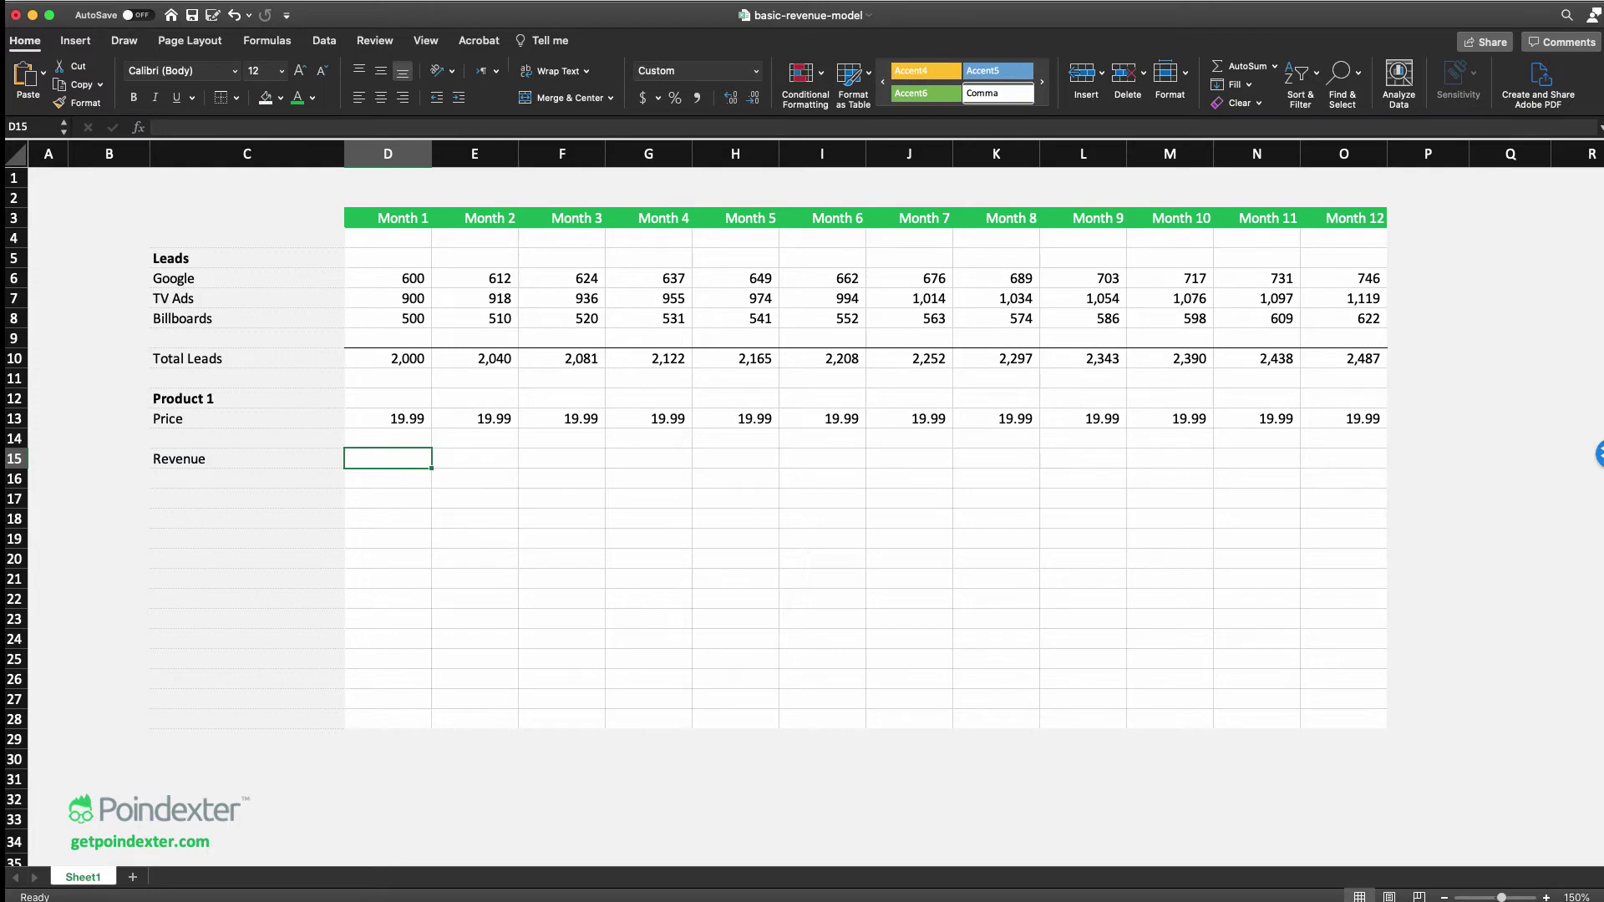
Calculate Month 1 Revenue in D15 as price times total leads, with the formula =D13*D10
type("=")
key("Up")
key("Up")
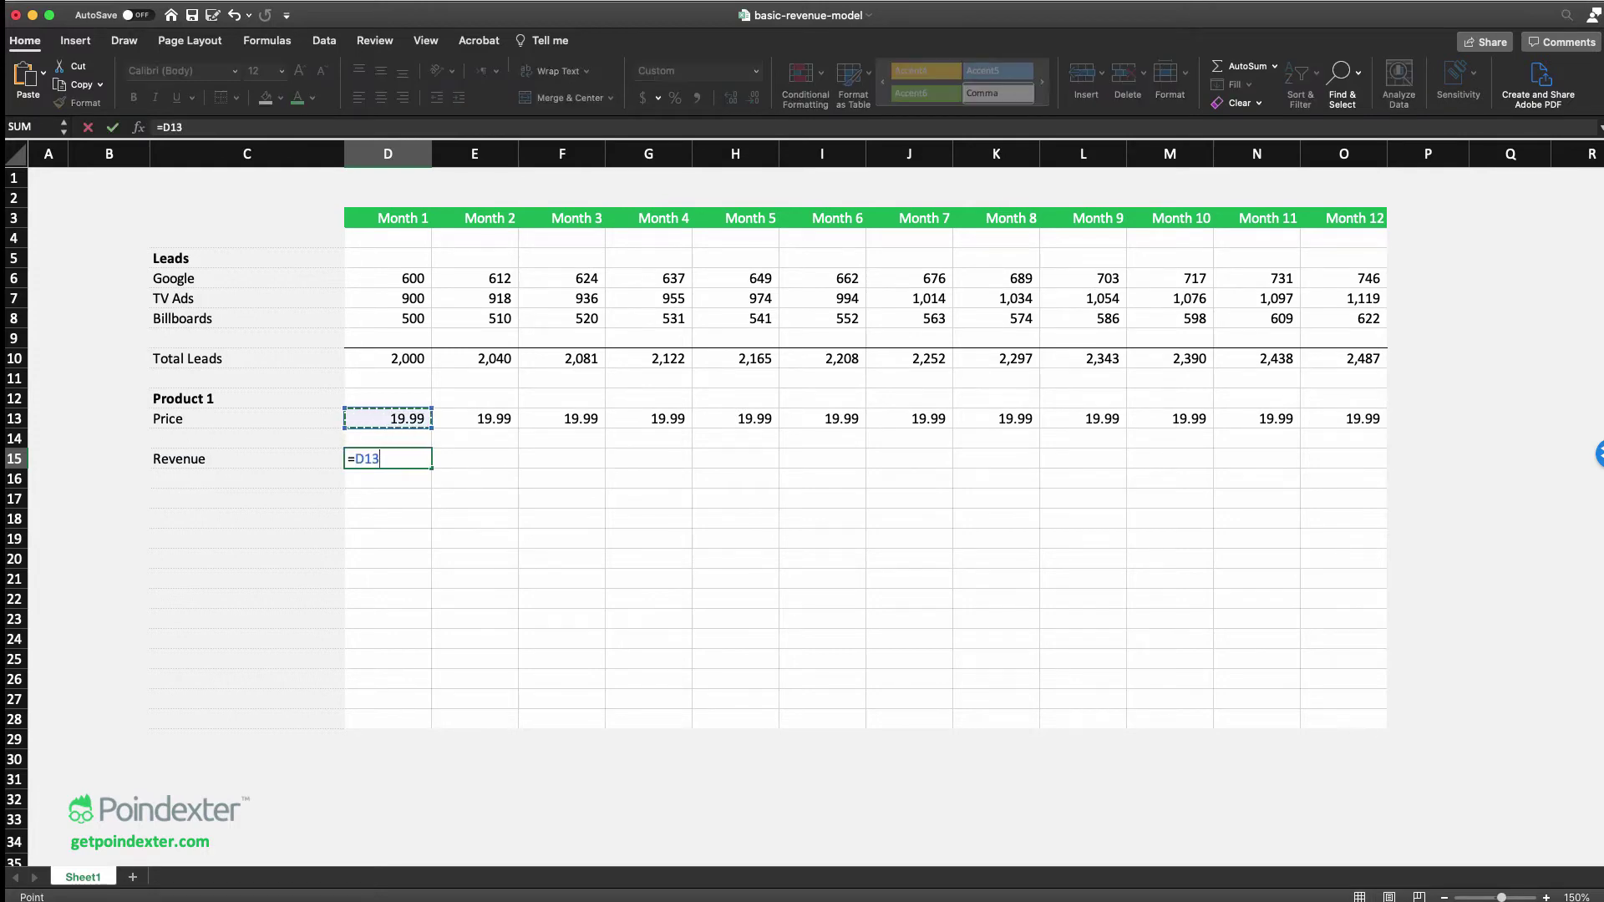
type("*")
key("Up")
key("Up")
key("Up")
key("Up")
key("Up")
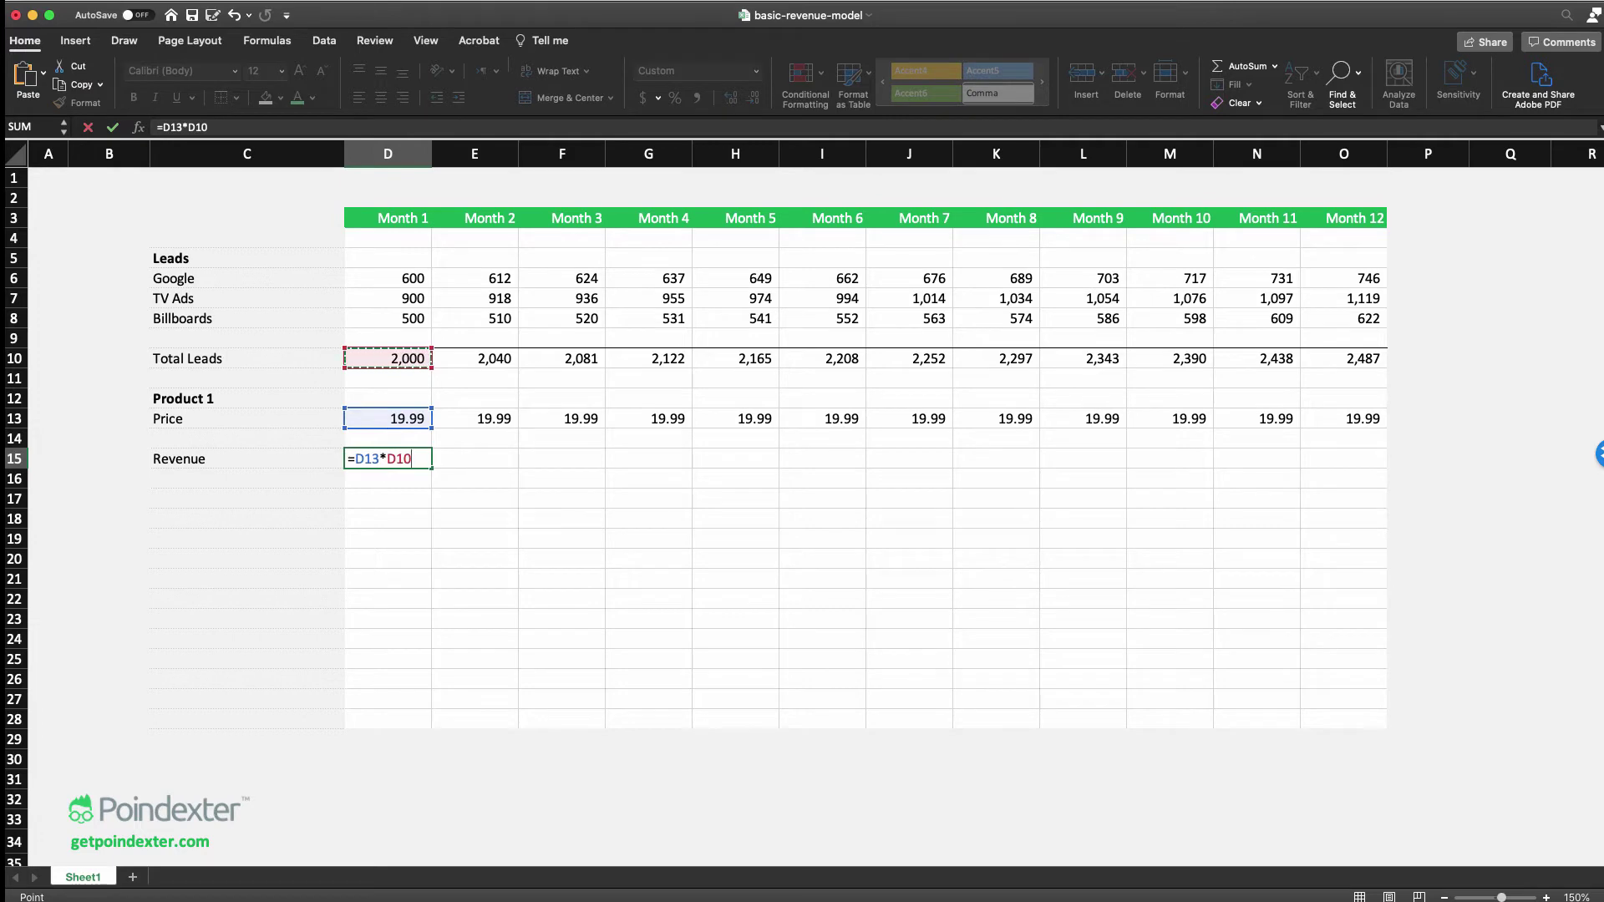
key("Return")
key("Right")
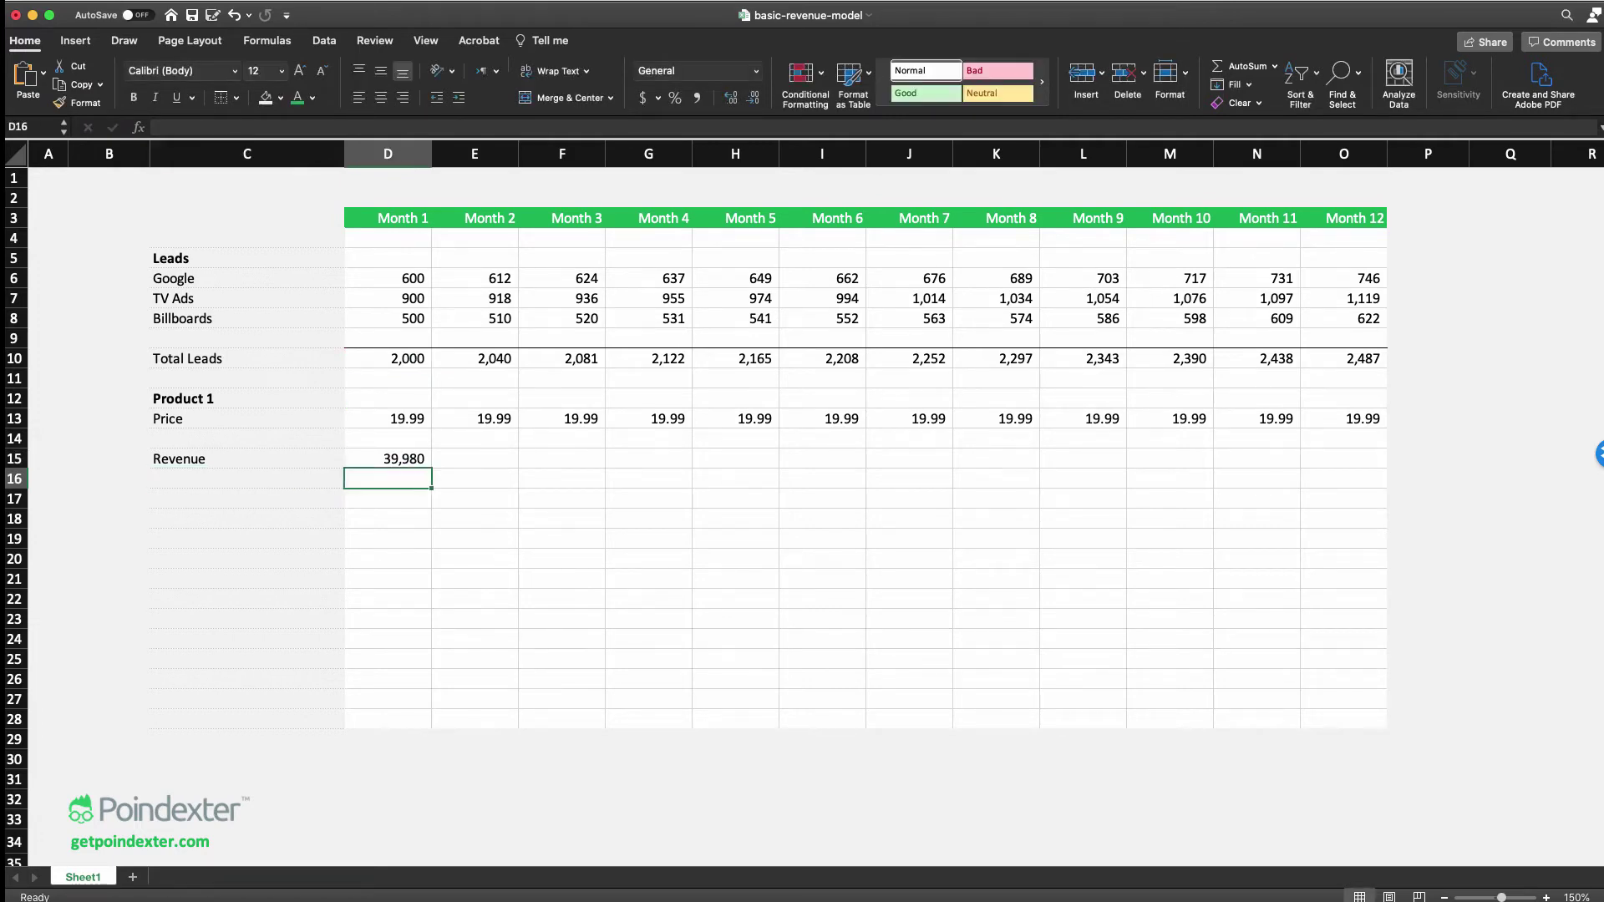
Copy the Month 1 Revenue formula across through Month 12 and apply the dollar accounting format to D15:O15
key("Up")
key("super+c")
key("shift+Right")
key("shift+Right")
key("shift+Right")
key("shift+Right")
key("shift+Right")
key("shift+Right")
key("shift+Right")
key("shift+Right")
key("shift+Right")
key("shift+Right")
key("shift+Right")
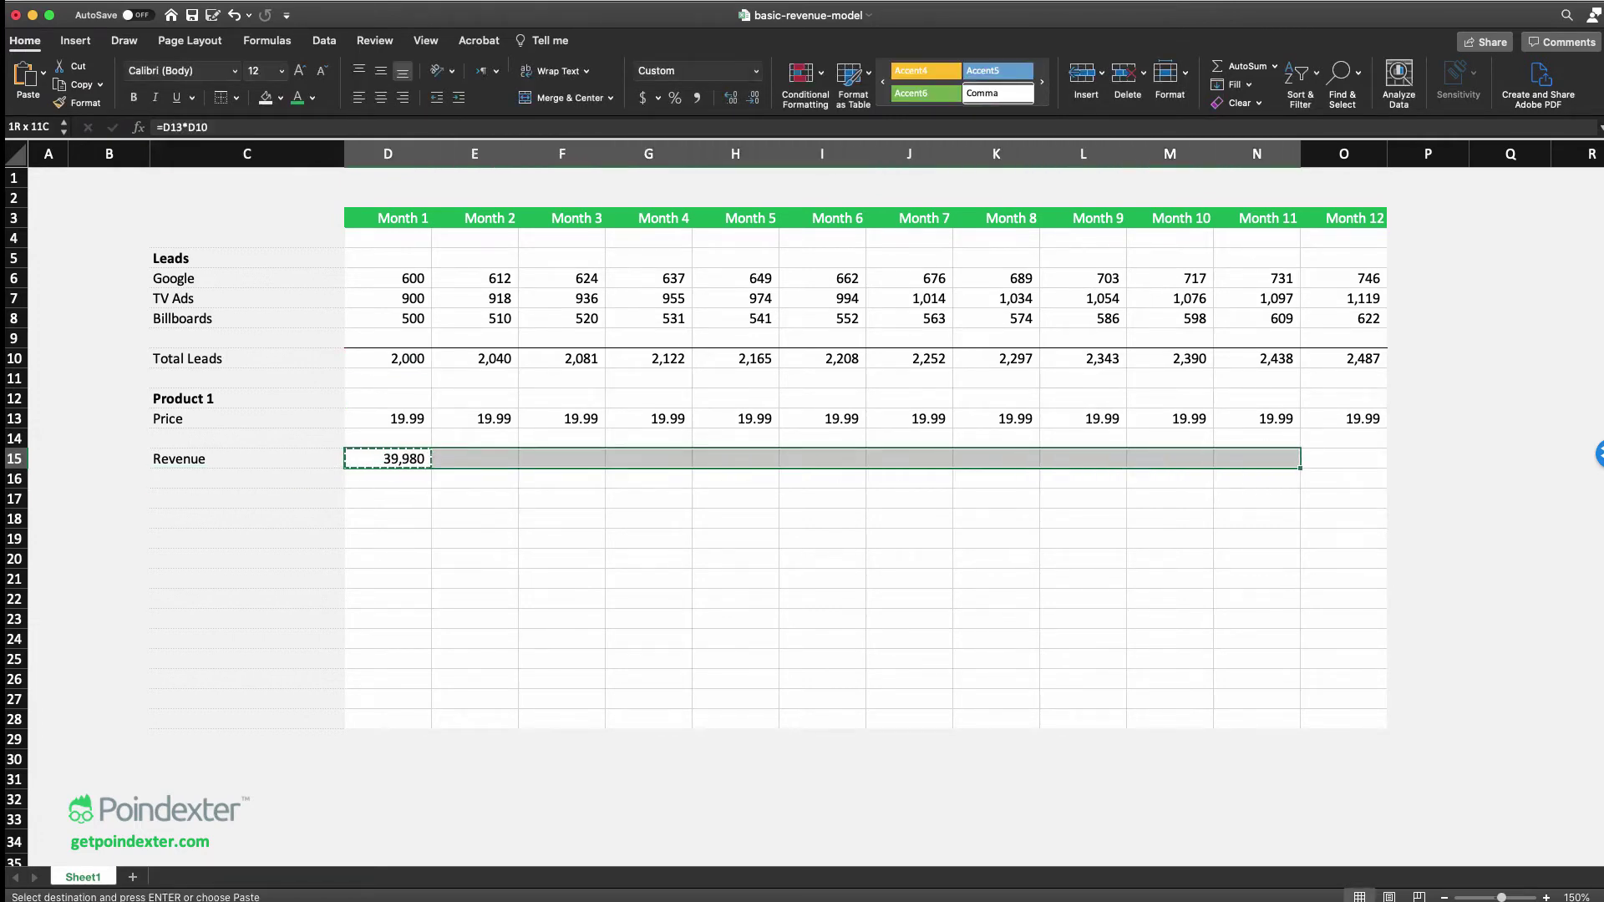
key("super+v")
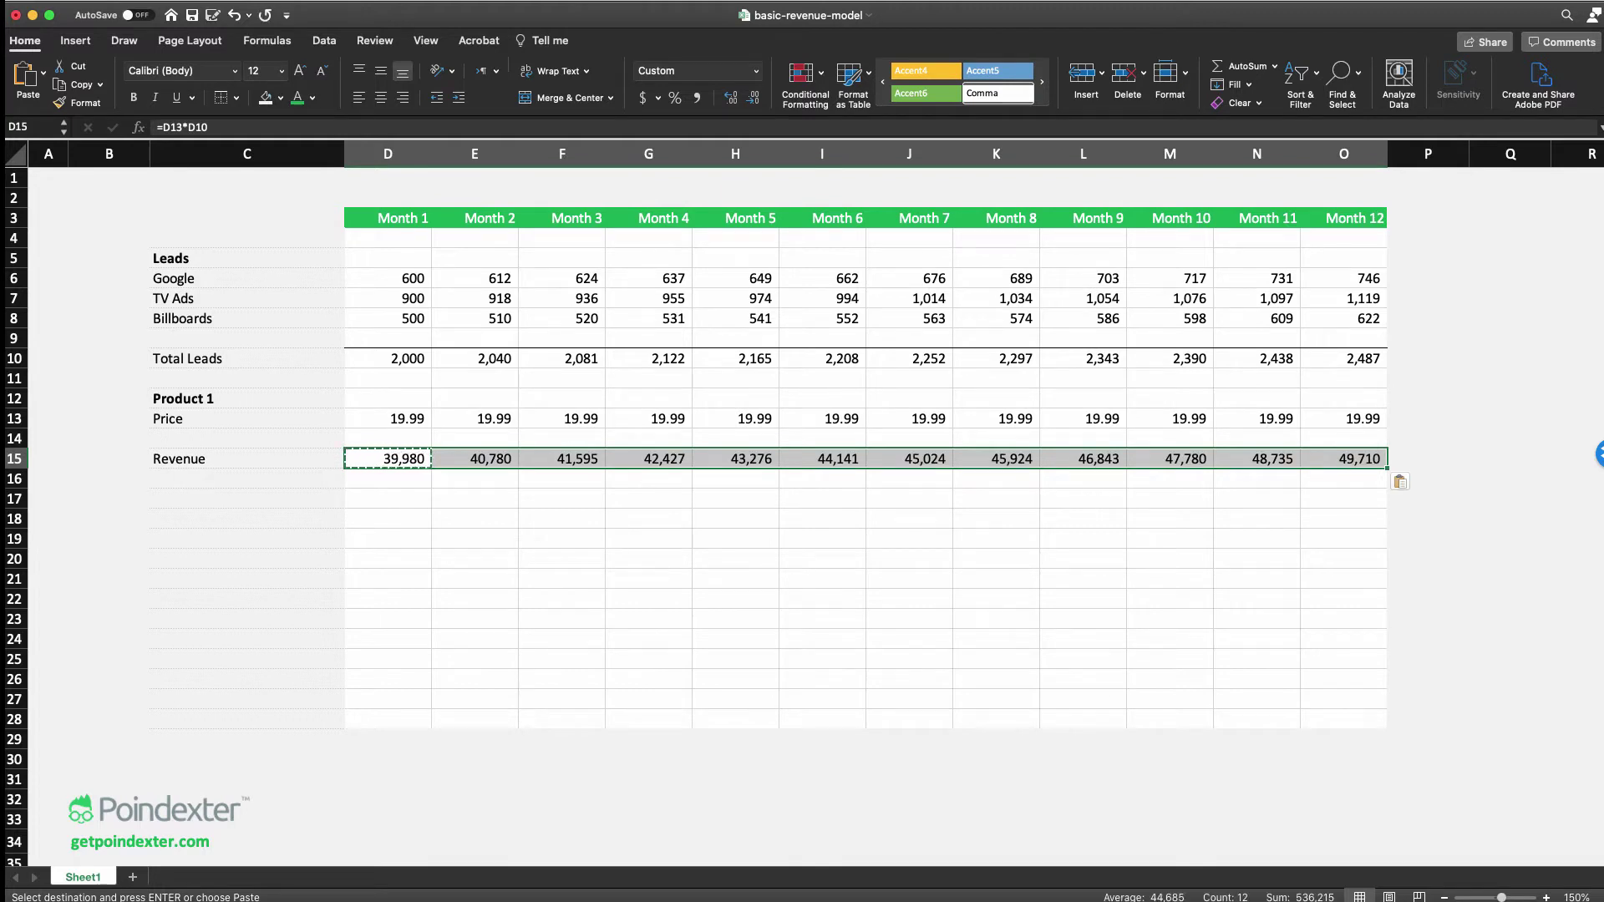
left_click(643, 97)
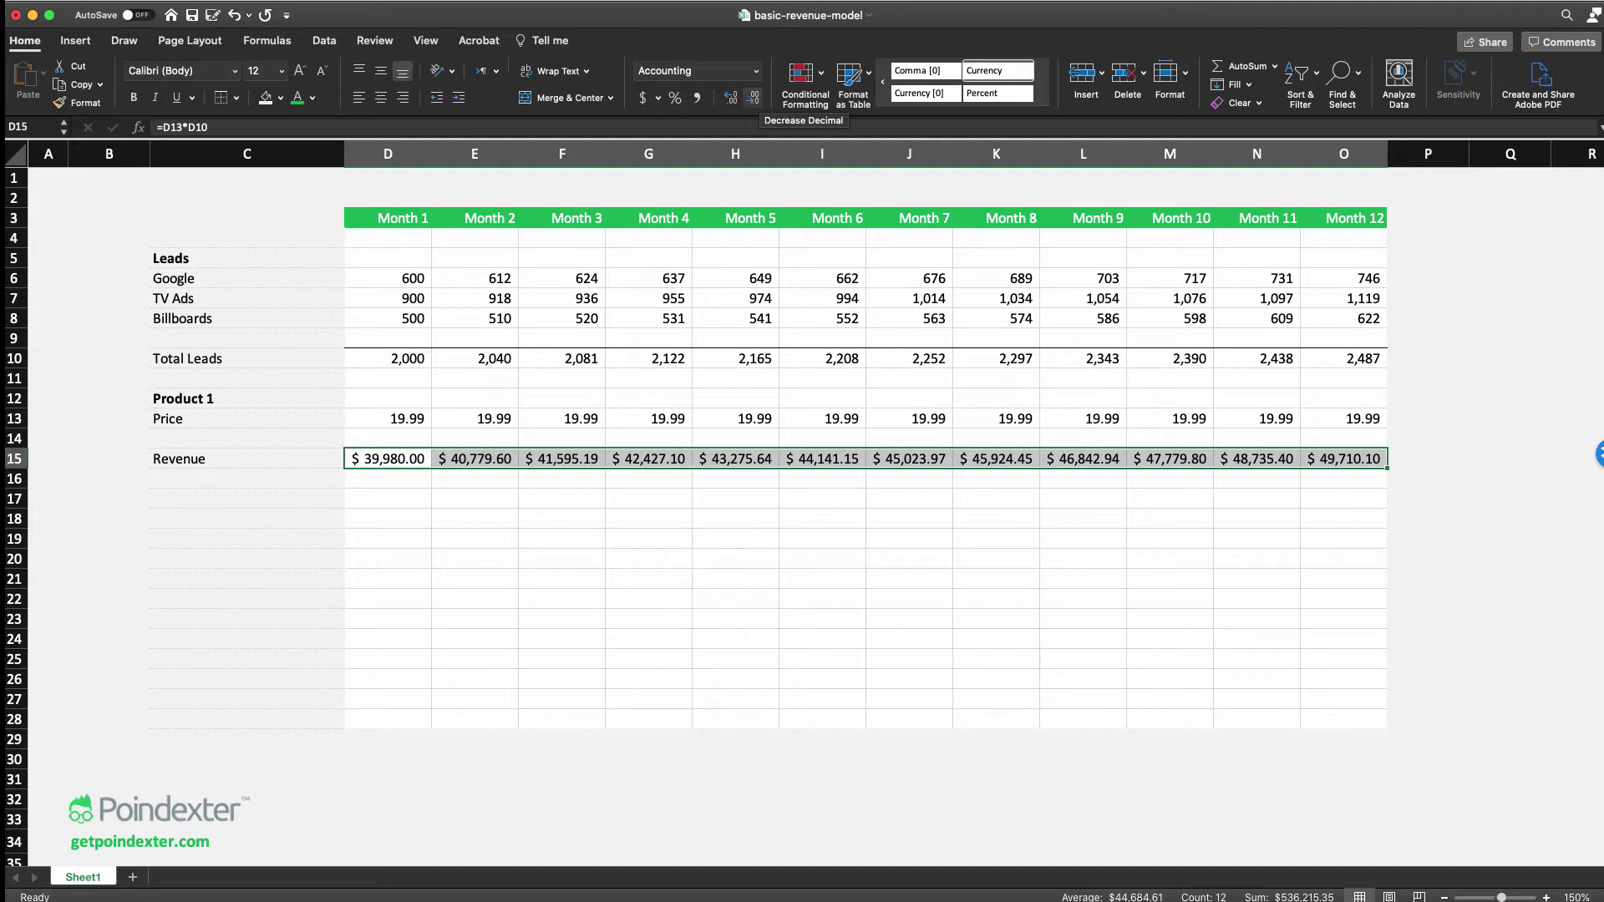
Undo the Revenue row's formatting, copied formulas, Month 1 formula and label
key("super+z")
key("super+z")
key("super+z")
key("super+z")
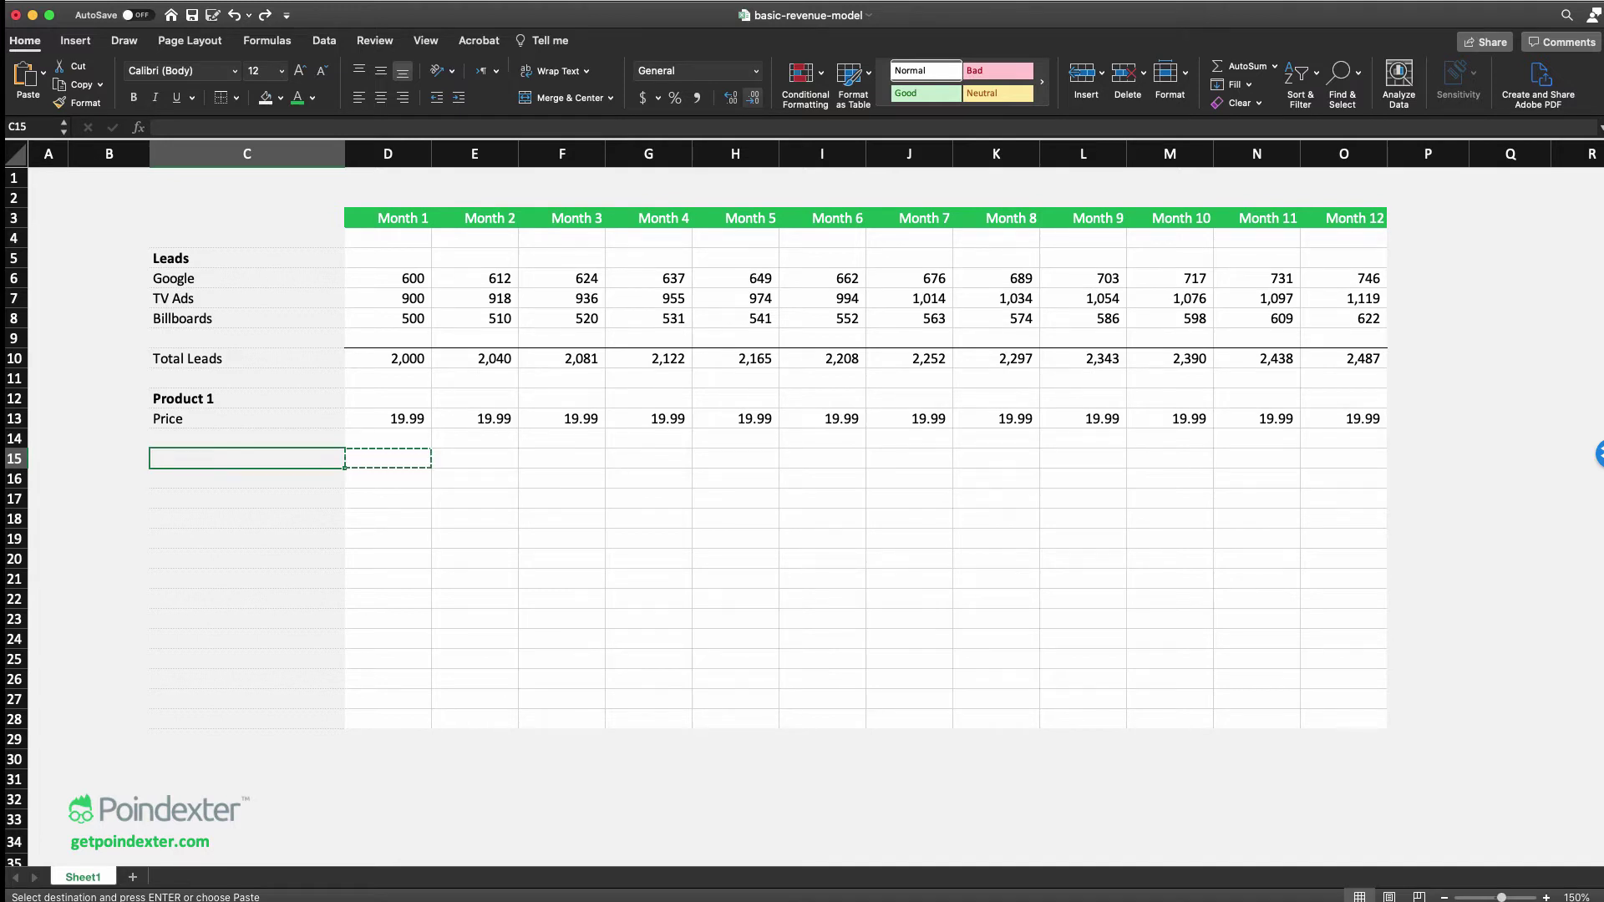
Add a Conversion % label in C16
key("Down")
type("Convers")
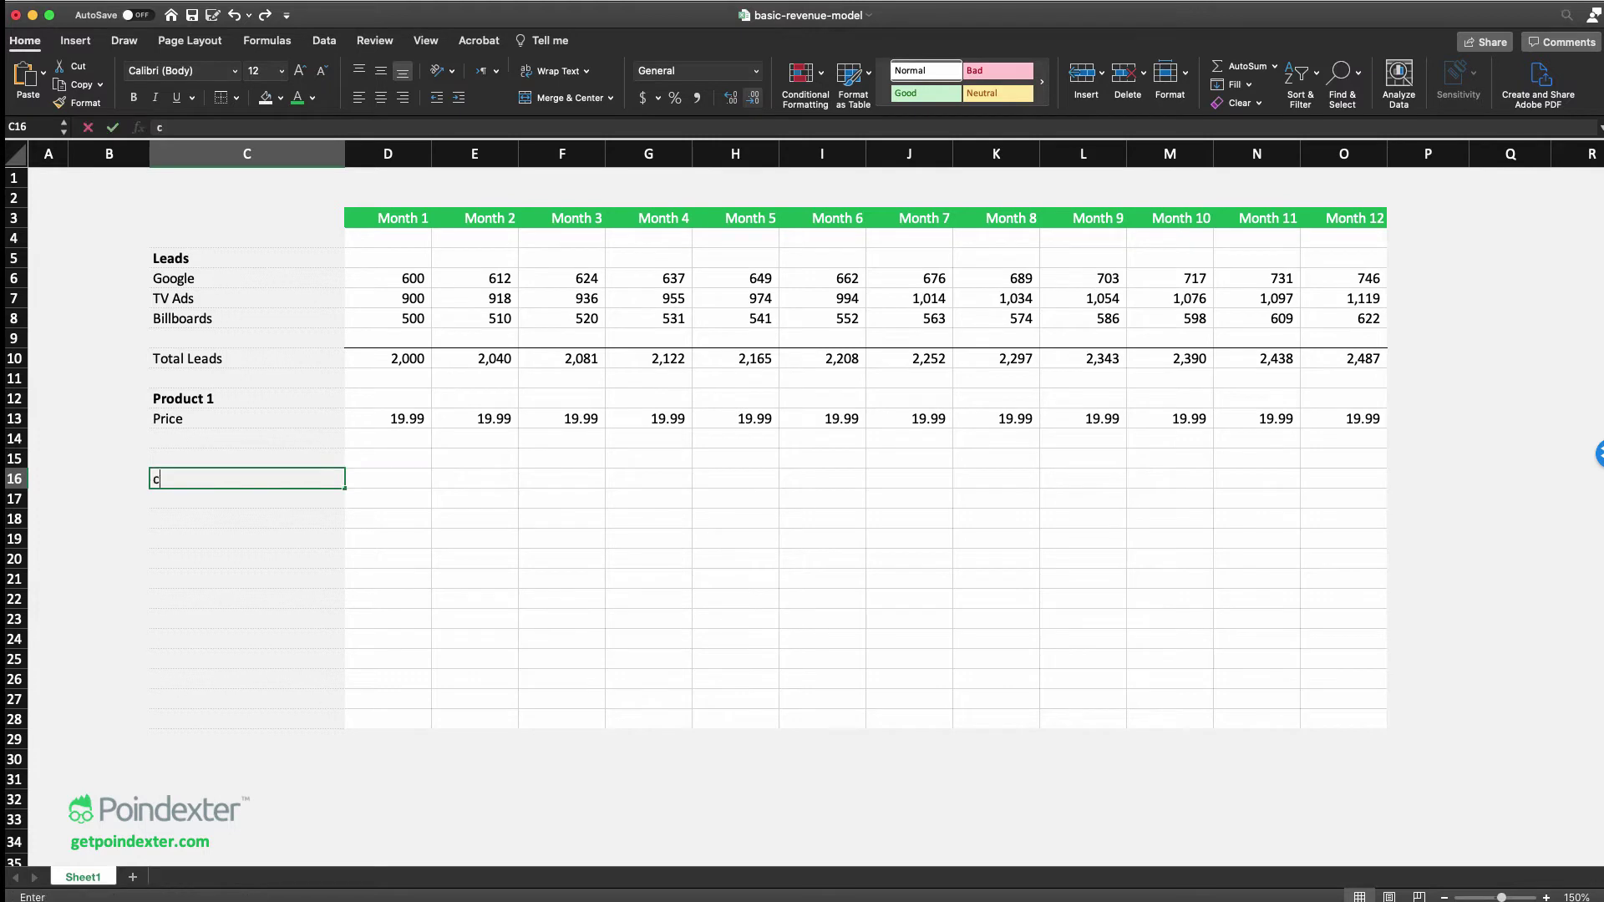
type("ion")
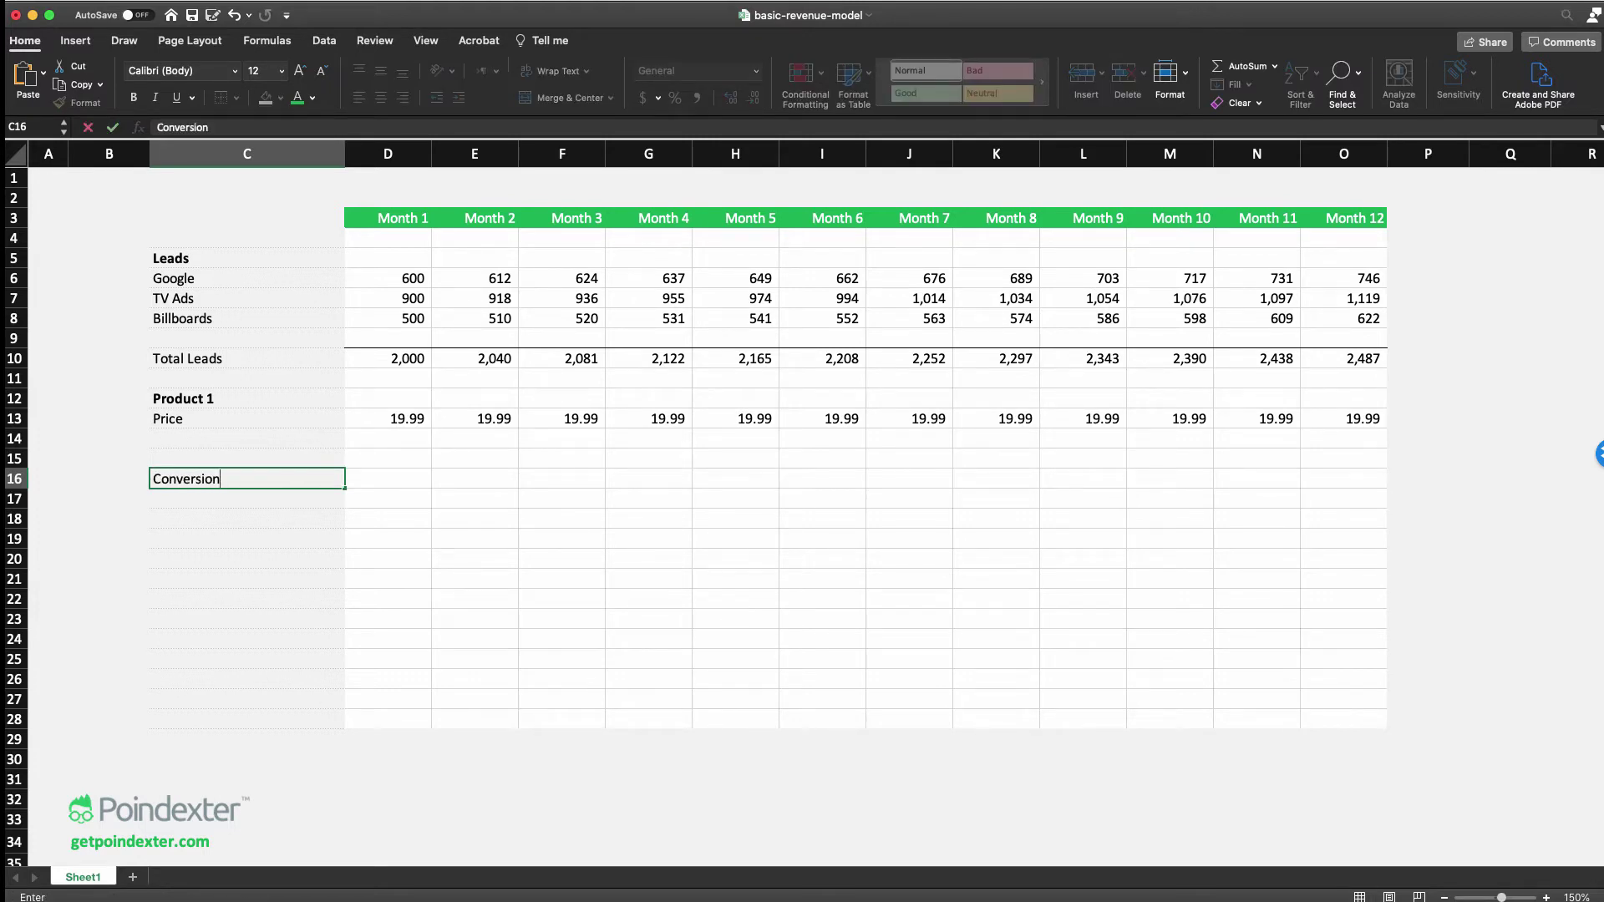
type(" %")
key("Tab")
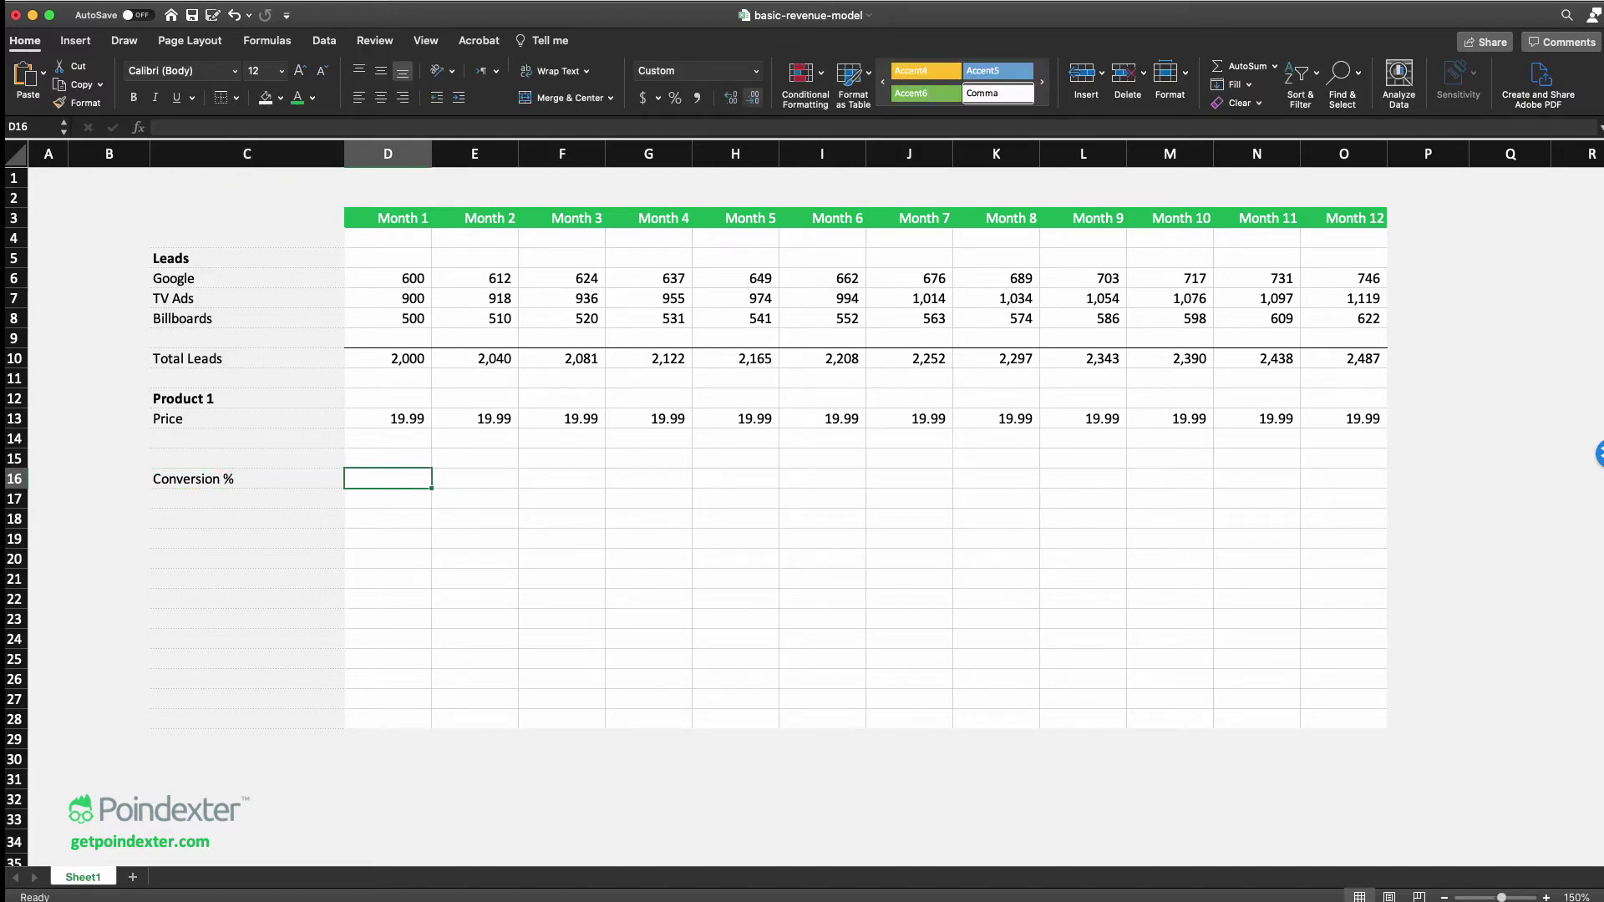
Set the Month 1 conversion rate in D16 to 80% and format the cell as a percentage
type("80%")
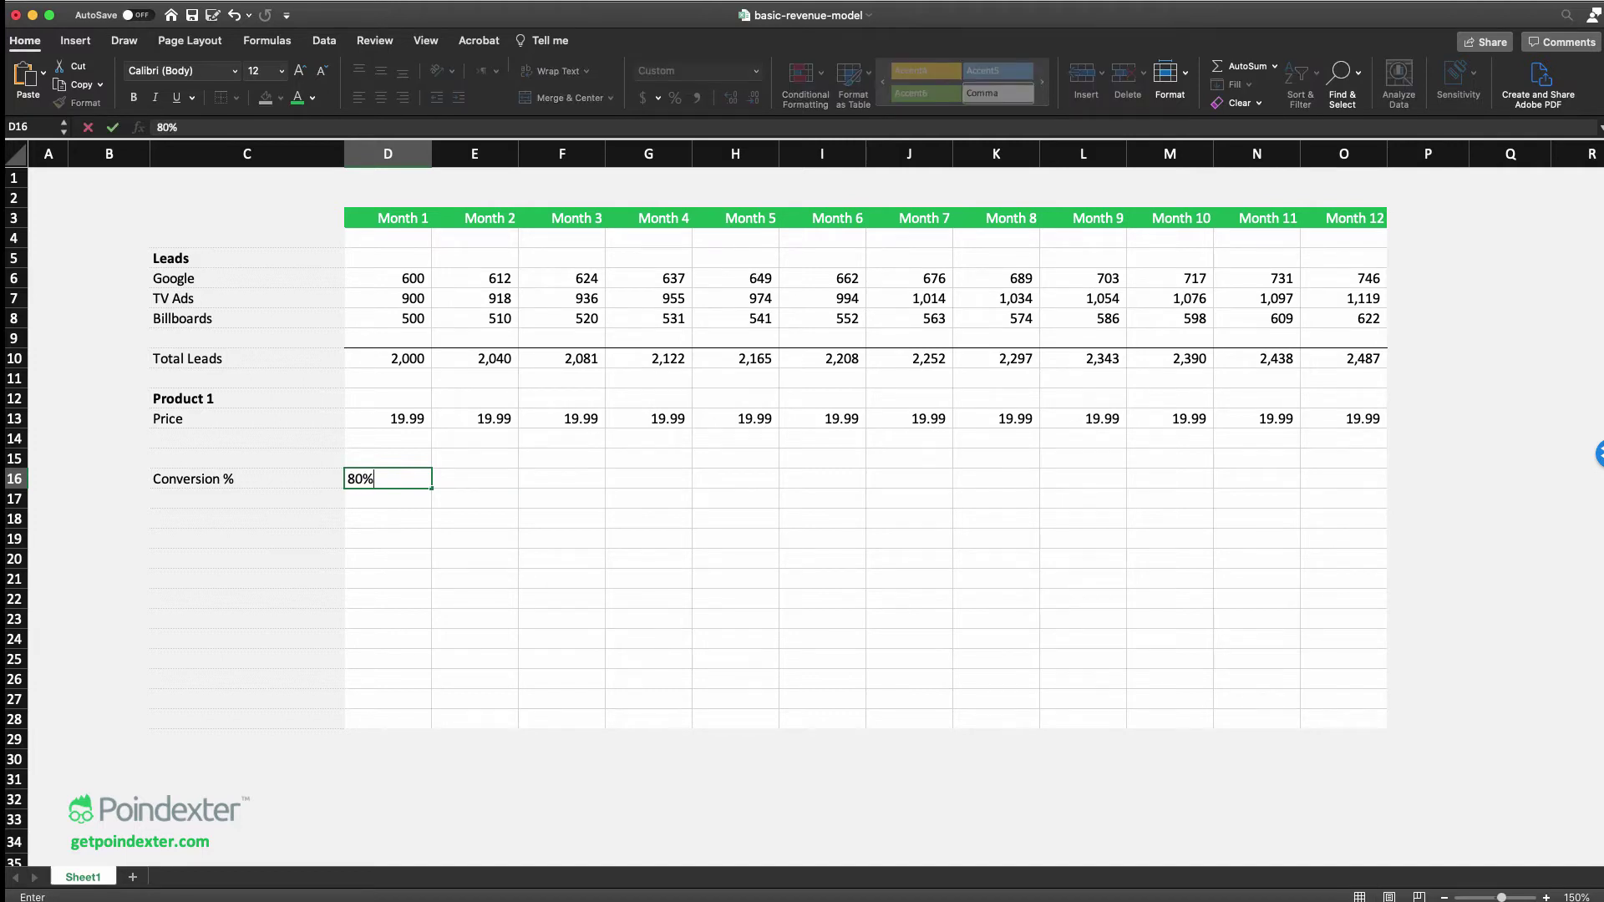
key("Return")
left_click(388, 479)
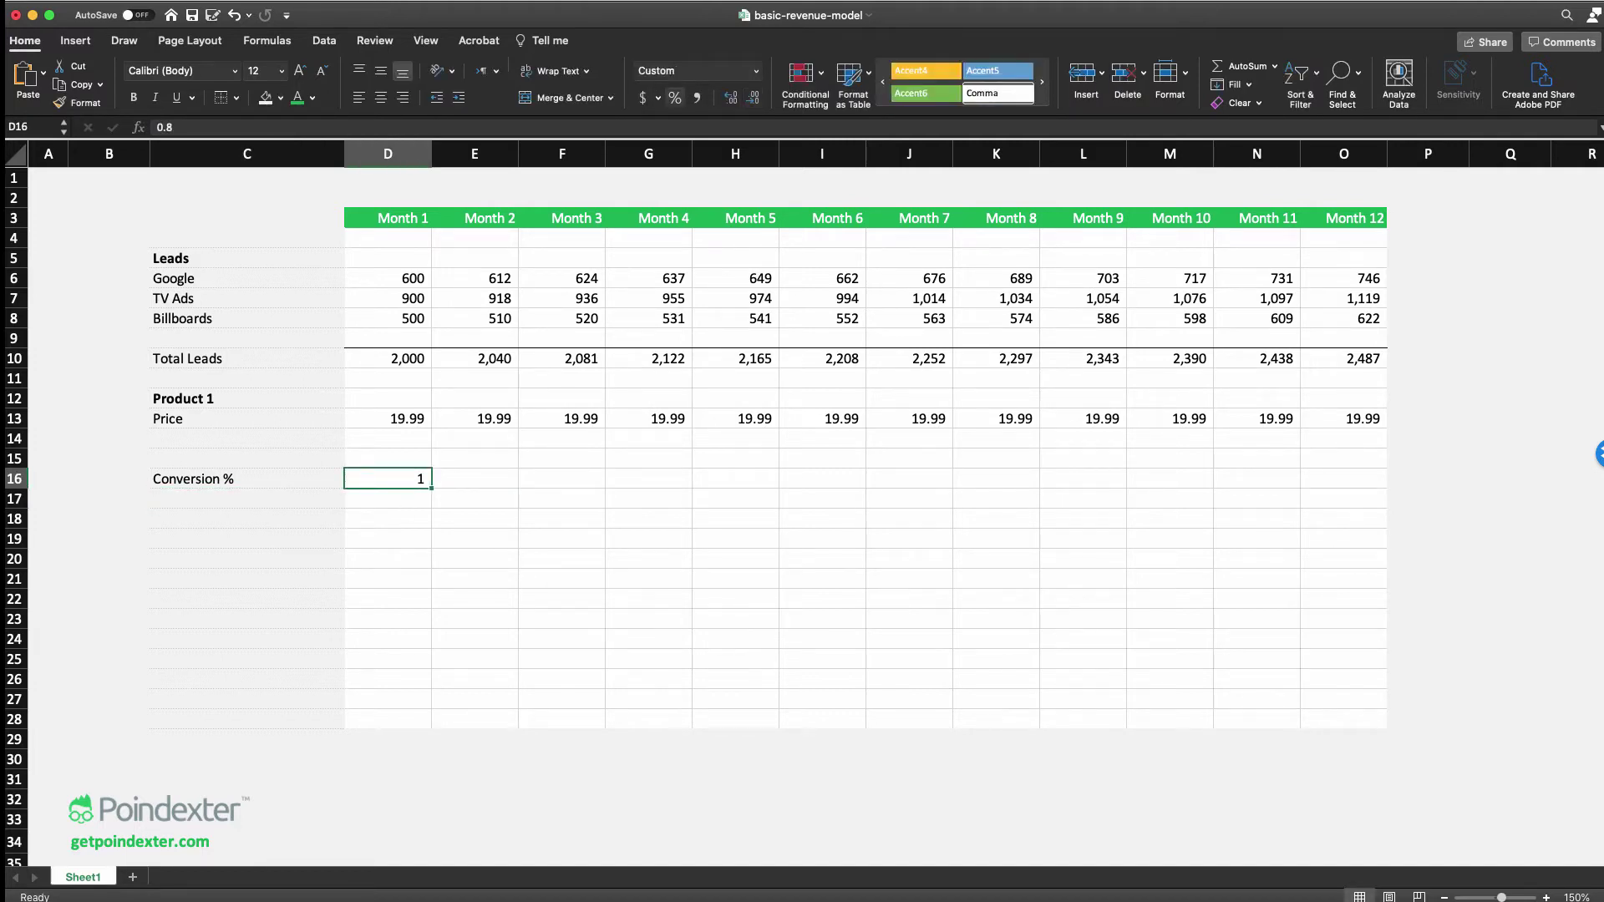
left_click(675, 98)
Link the Month 2 conversion rate in E16 to the previous month with the formula =D16
key("Tab")
type("=")
key("Left")
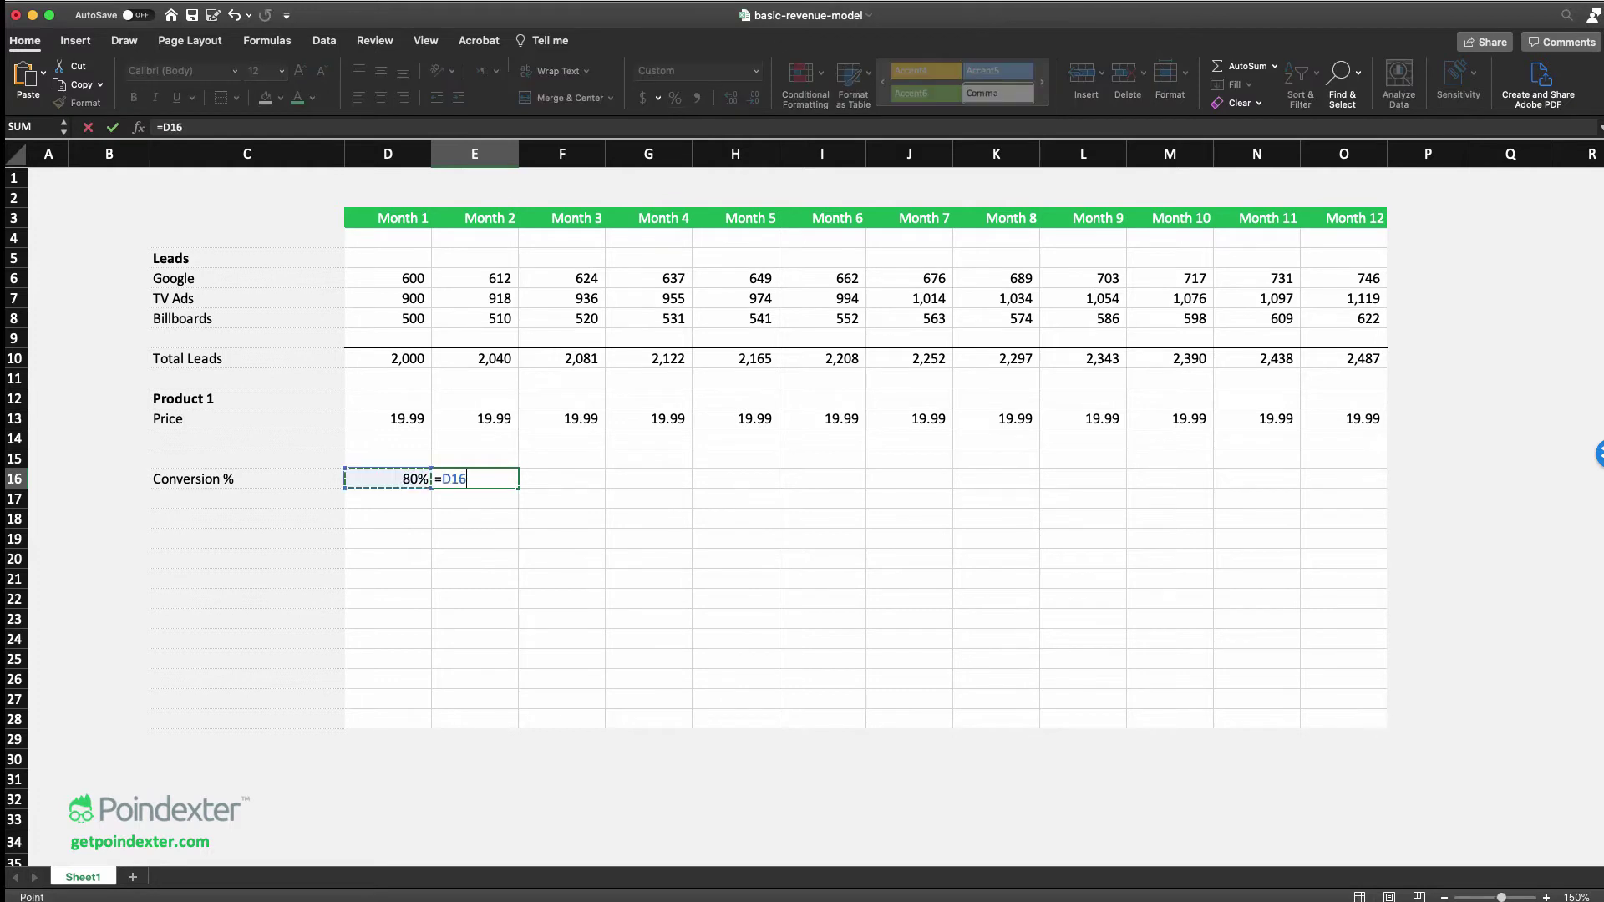
key("Return")
key("Return")
Copy the Month 2 conversion formula across through Month 12 and format E16:O16 as percentages
key("Up")
key("Up")
key("super+c")
key("shift+Right")
key("shift+Right")
key("shift+Right")
key("shift+Right")
key("shift+Right")
key("shift+Right")
key("shift+Right")
key("shift+Right")
key("shift+Right")
key("shift+Right")
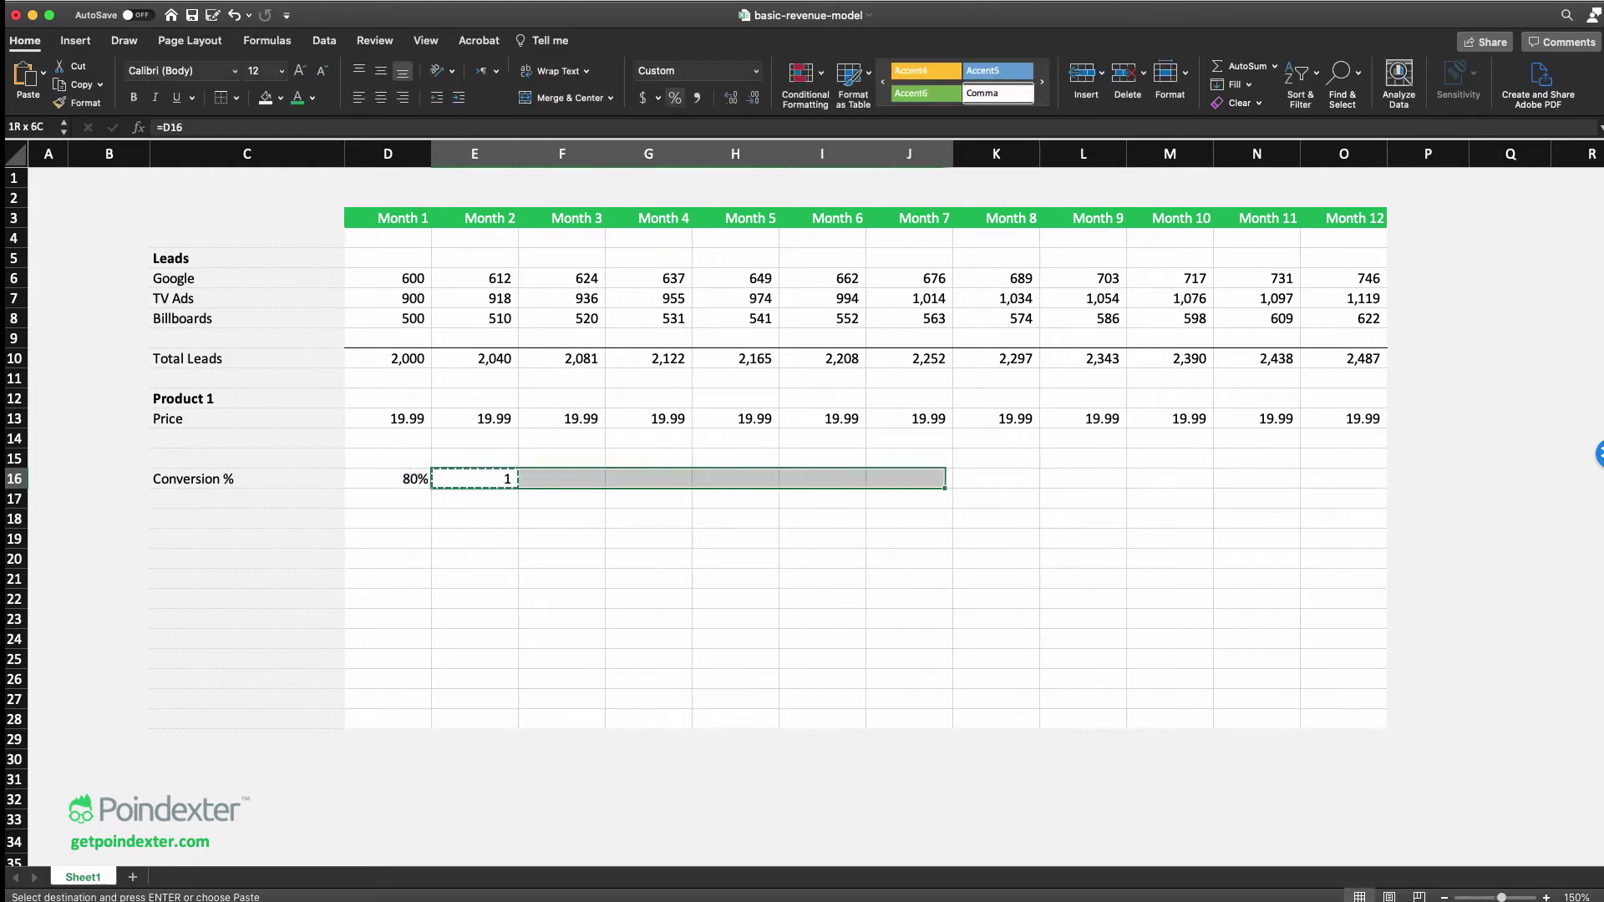
key("super+v")
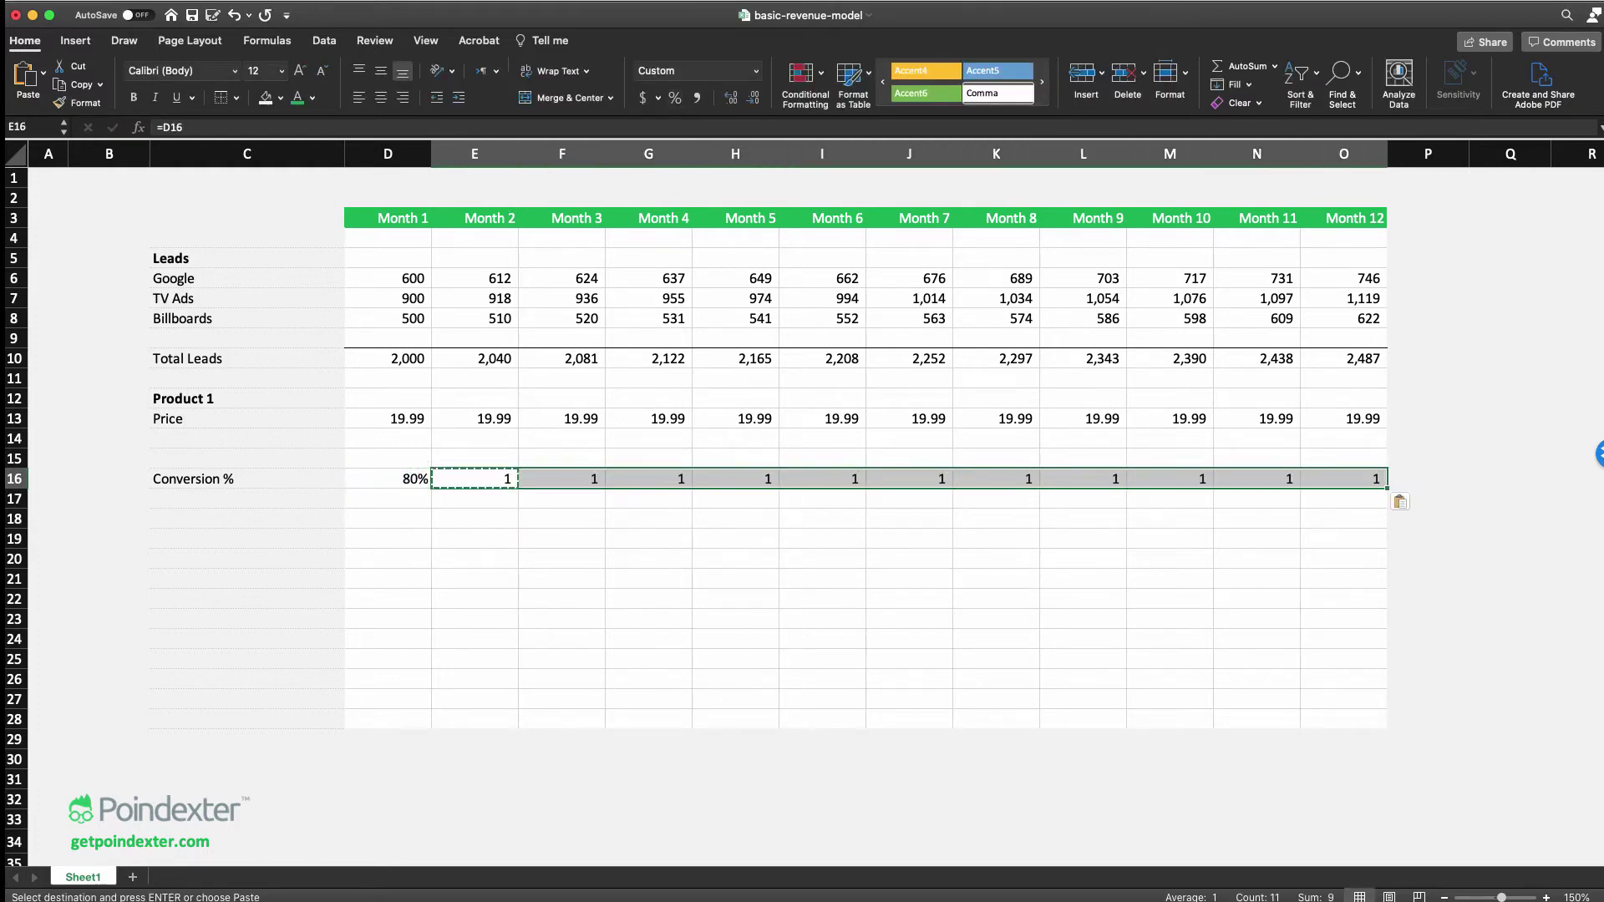
key("ctrl+shift+5")
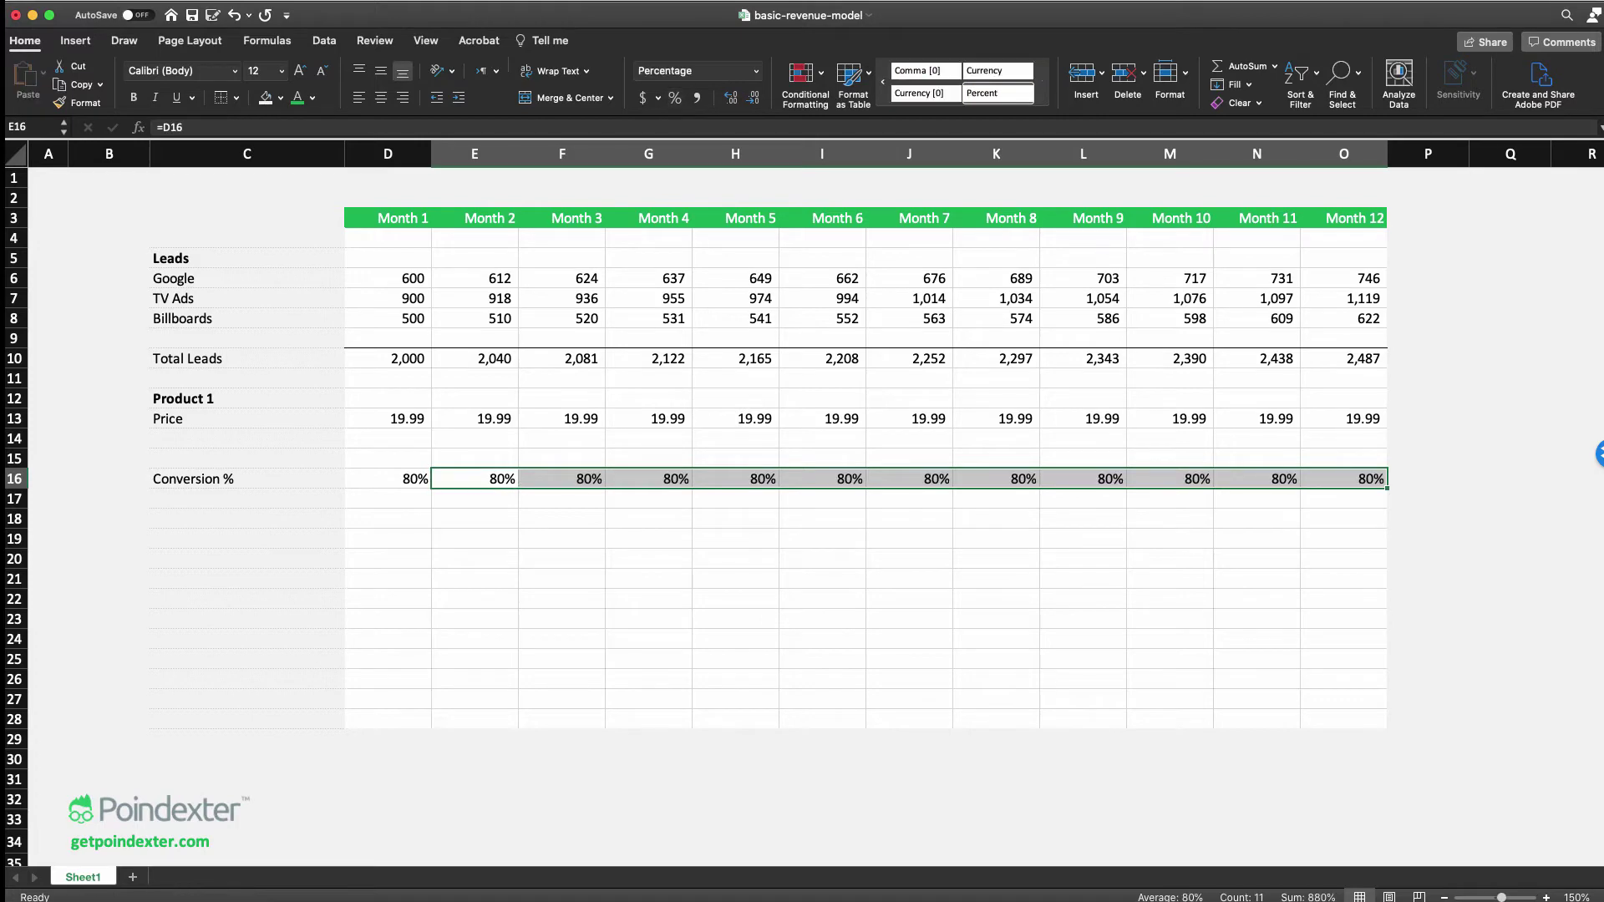
key("Down")
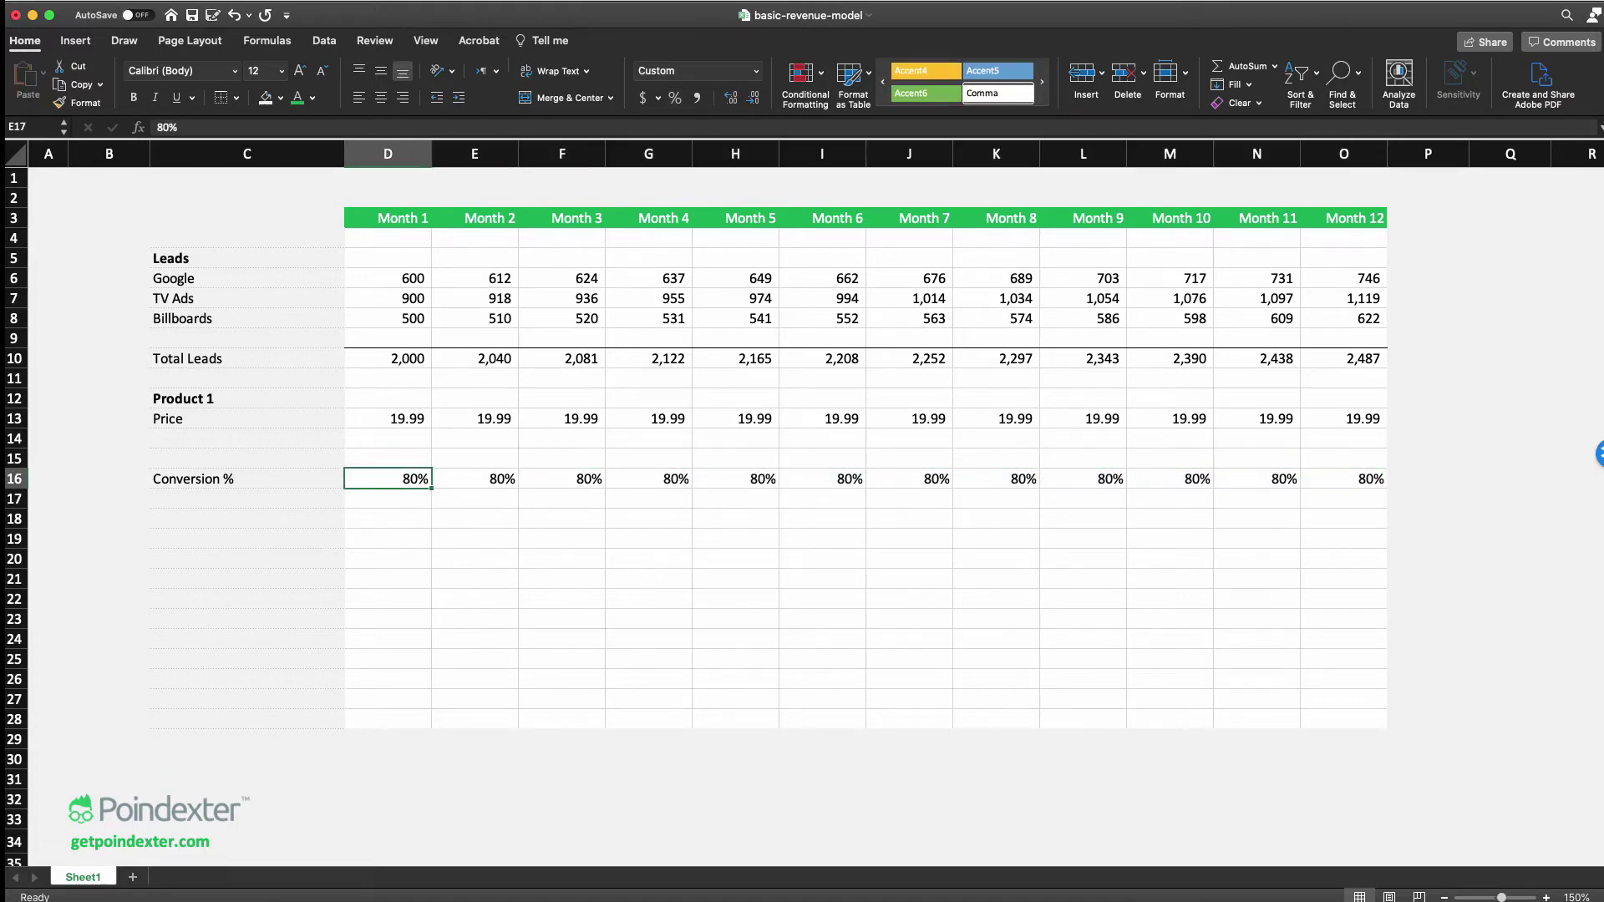
left_click_drag(387, 478, 1345, 478)
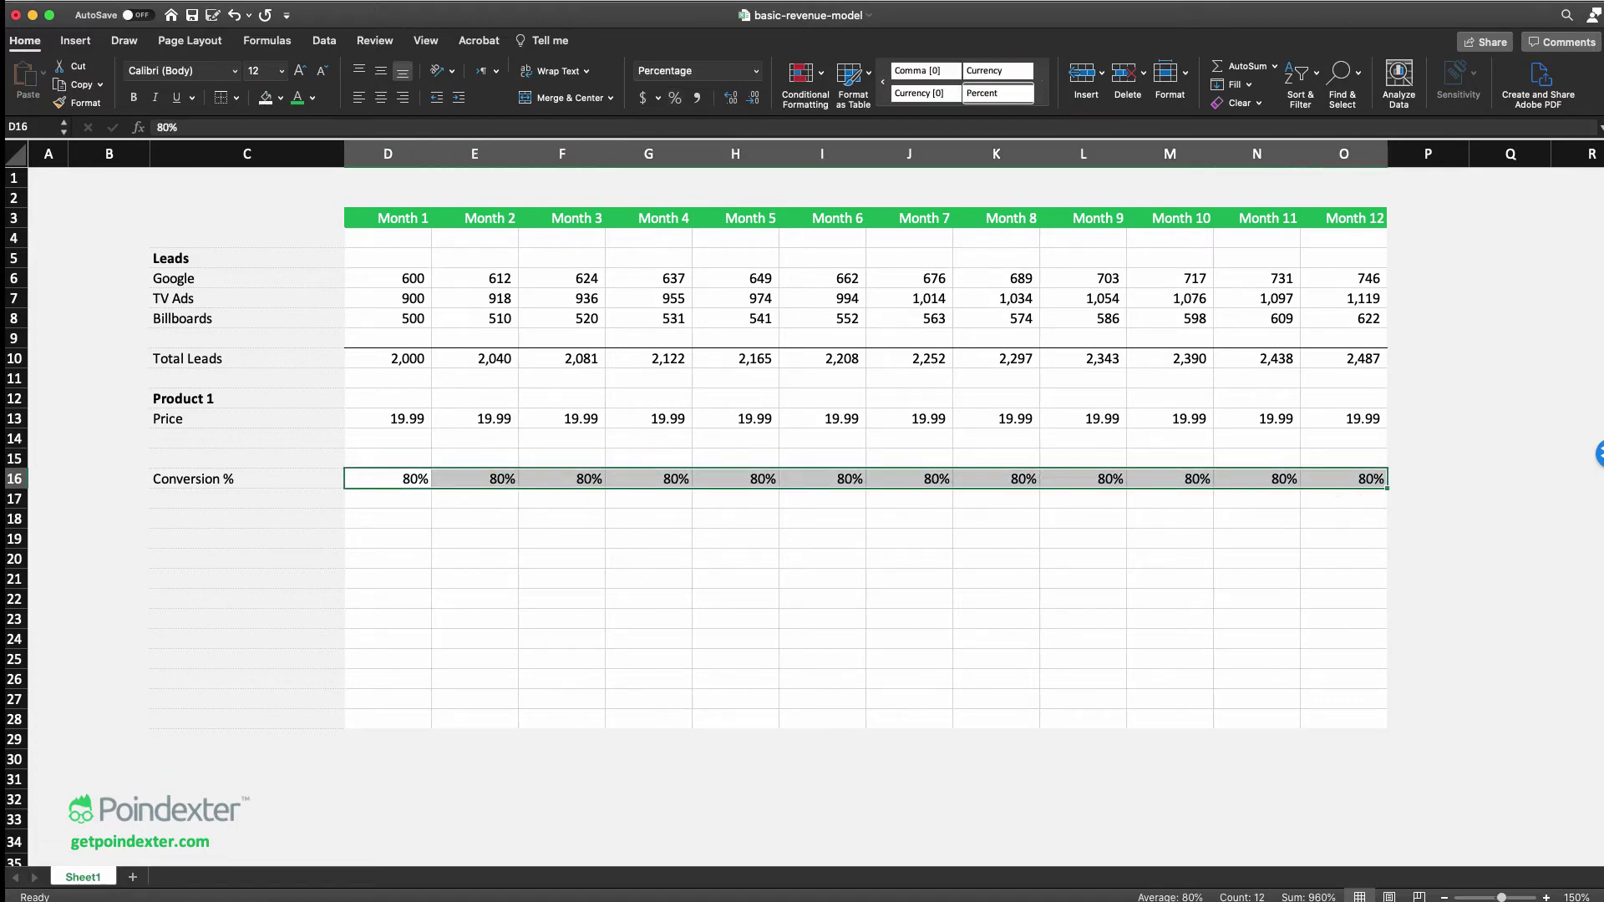
Add a New Customers label in C17 below Conversion %
key("Down")
key("Left")
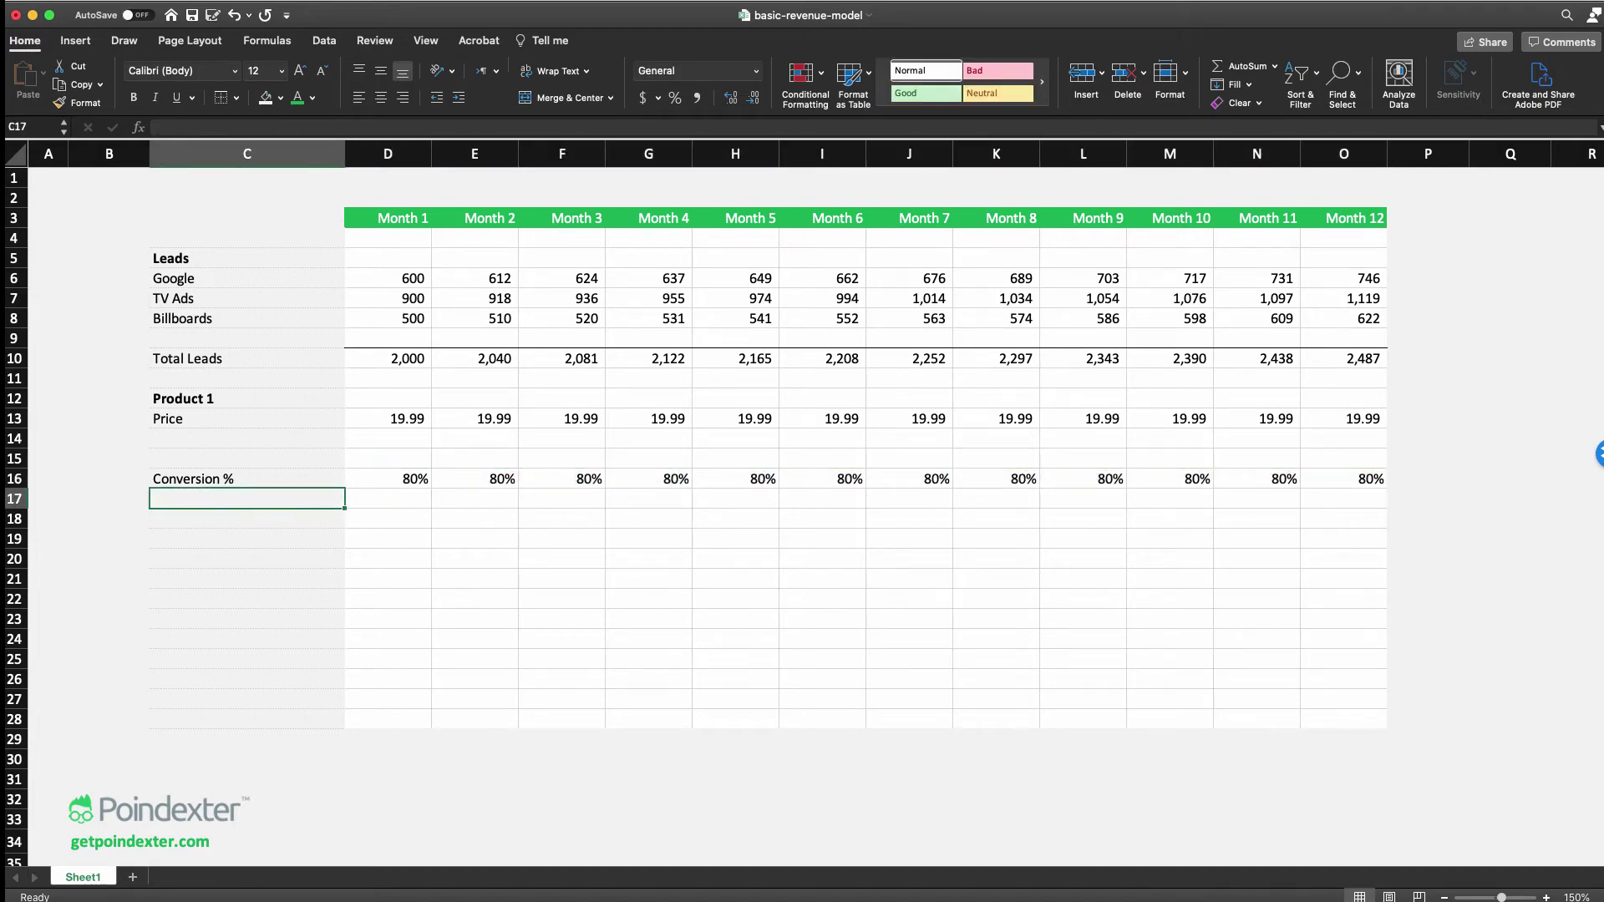
type("New Customers")
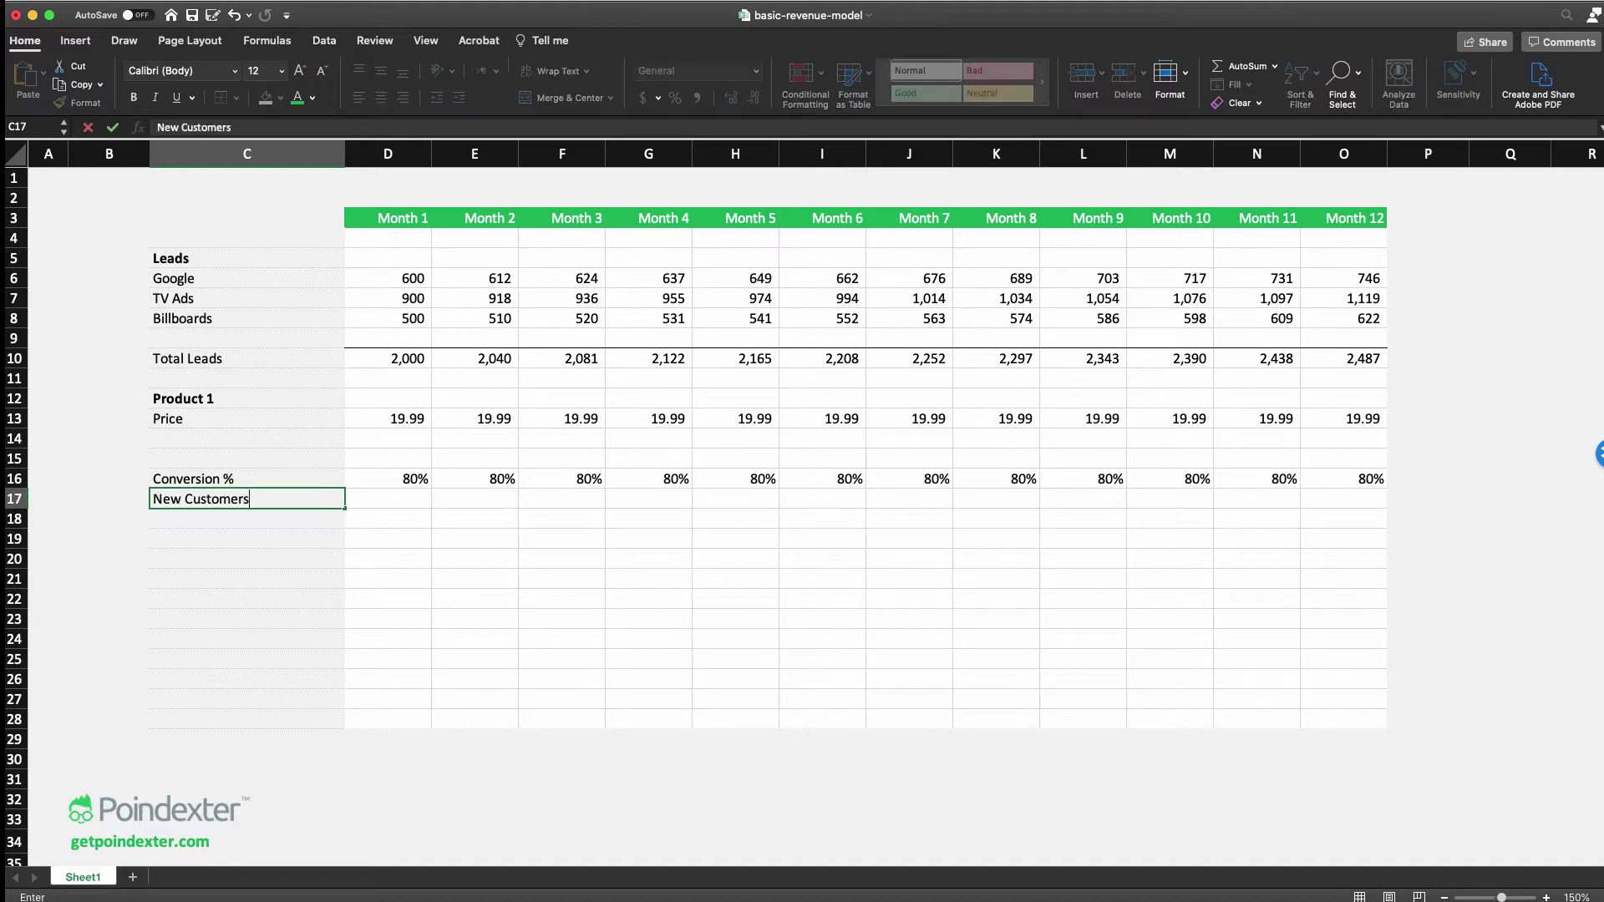
key("Tab")
Calculate Month 1 New Customers in D17 as conversion rate times total leads, with the formula =D16*D10
type("=")
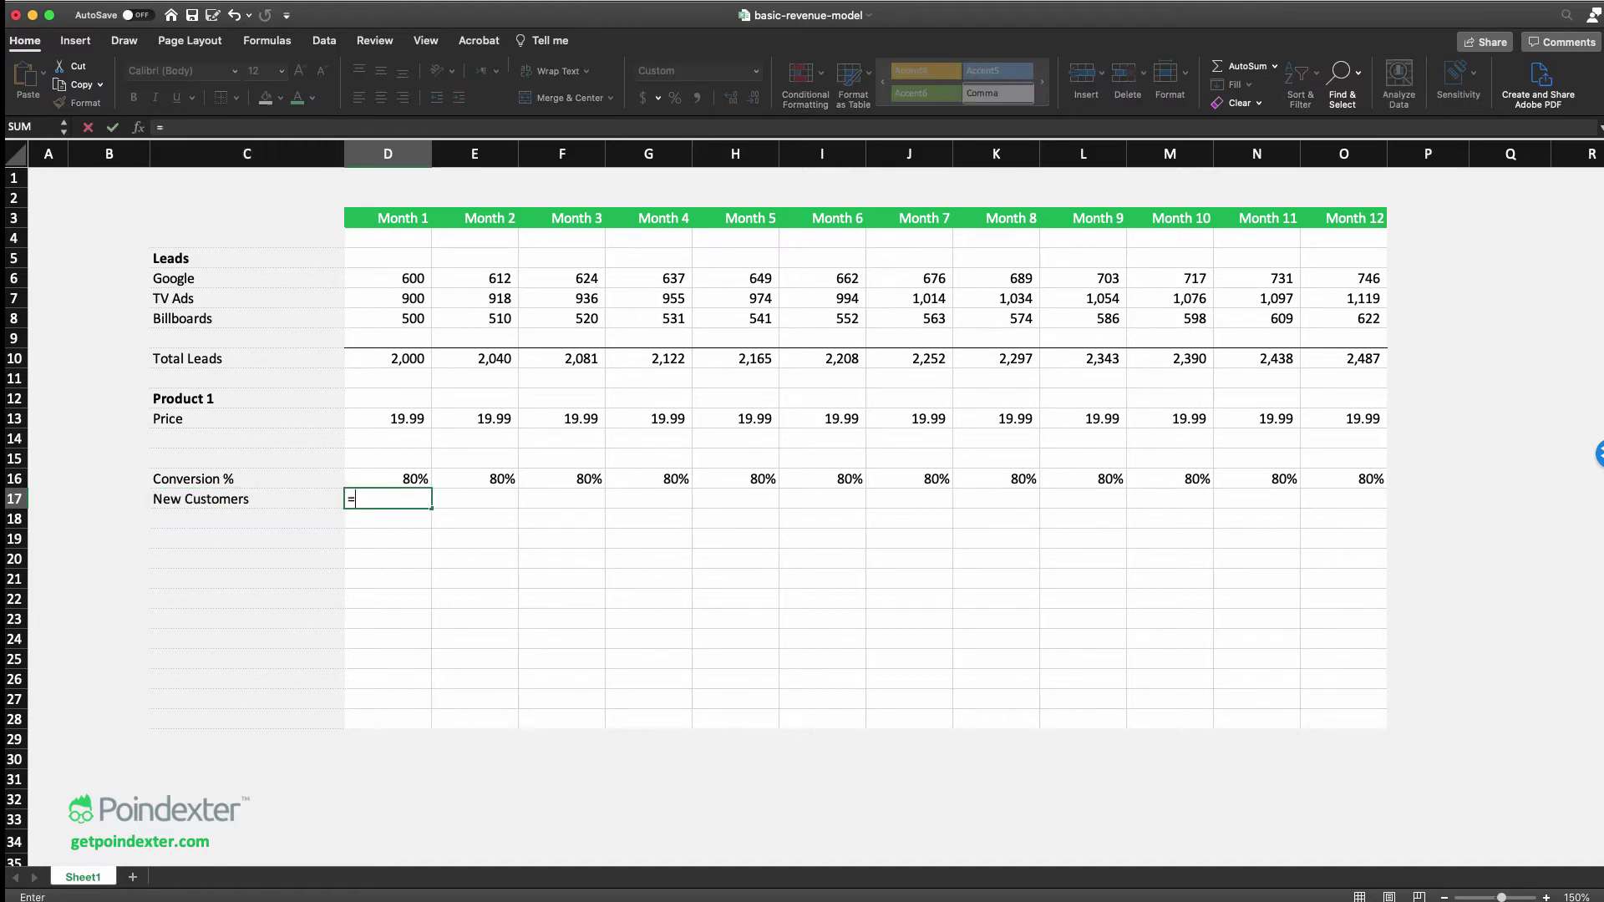
key("Up")
type("*")
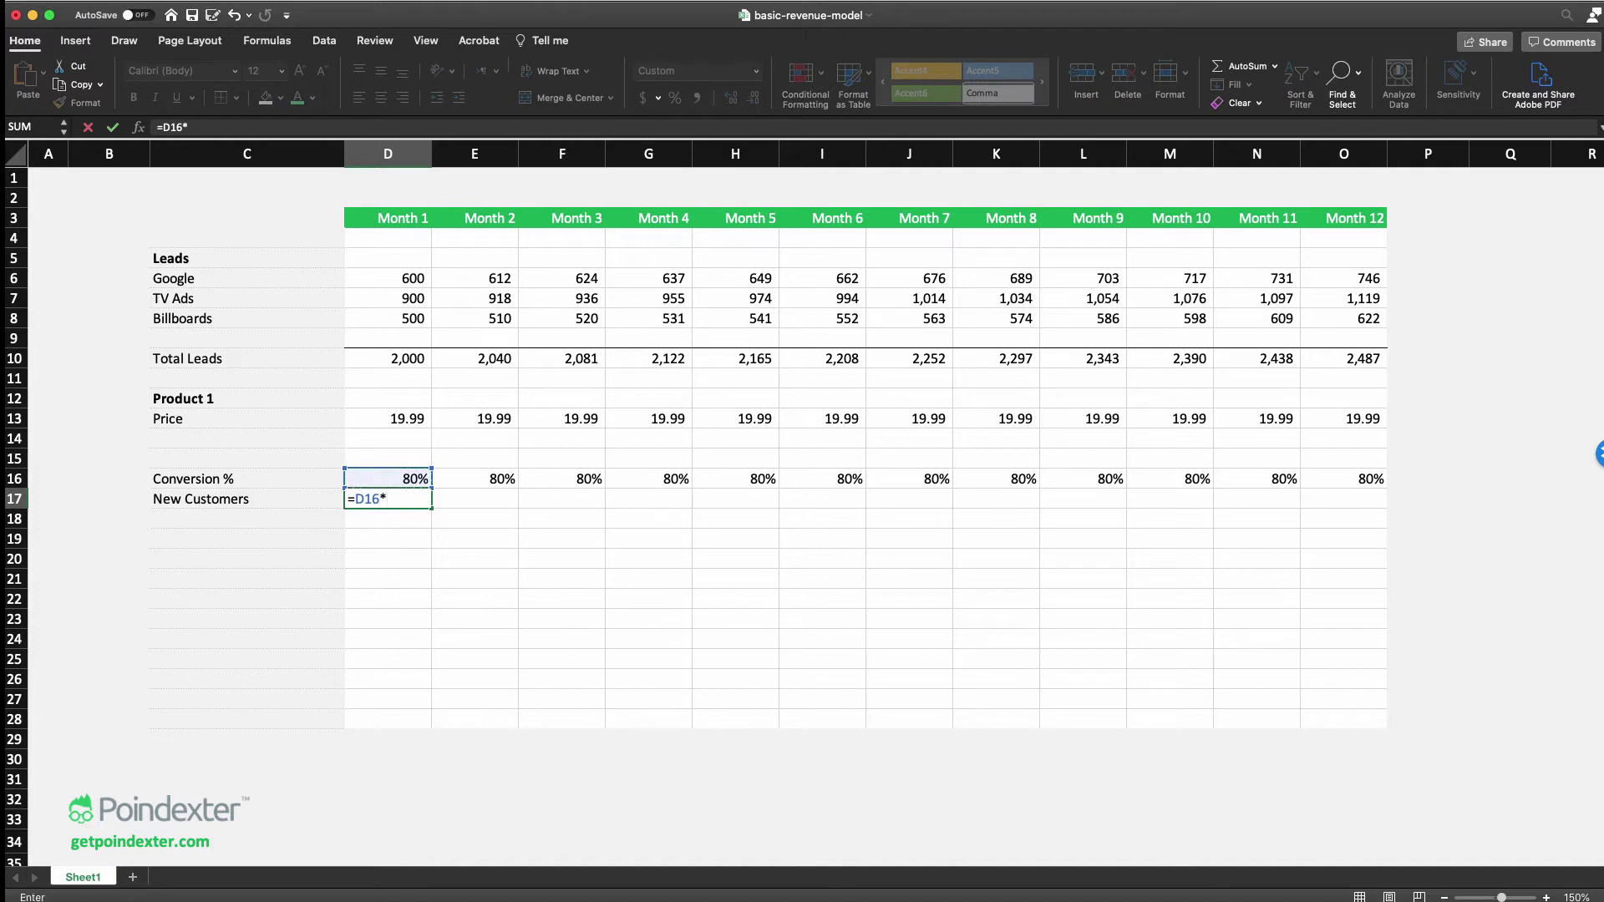
key("Up")
key("Up")
key("Up")
key("Up")
key("Up")
key("Up")
key("Up")
key("shift+Tab")
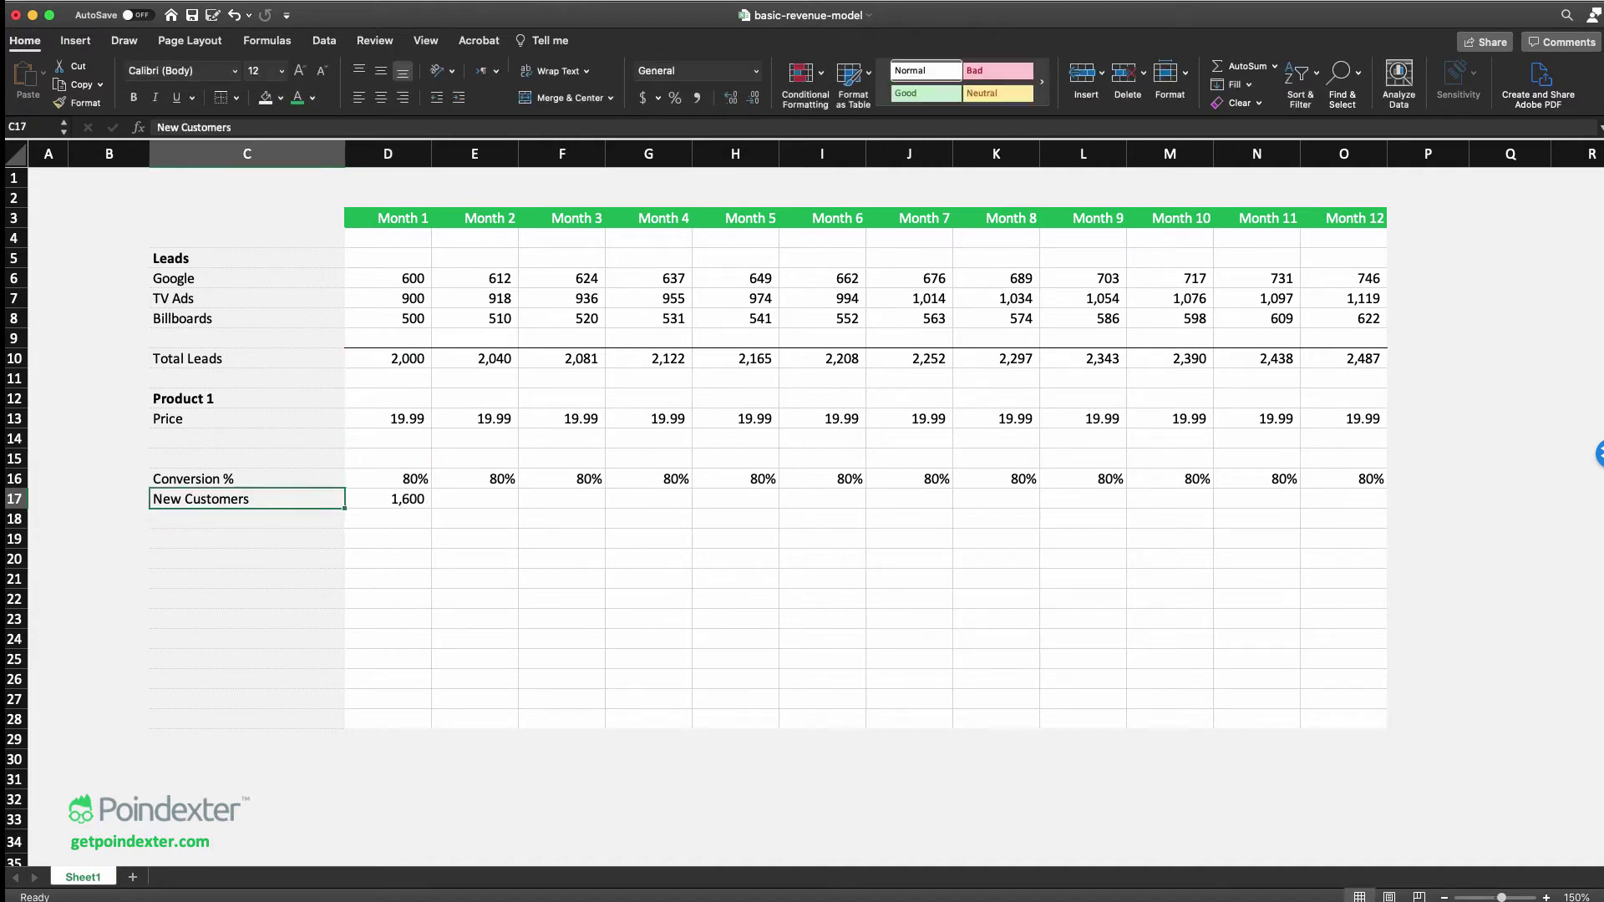
Copy the Month 1 New Customers formula across row 17 through Month 12
key("Right")
key("super+c")
key("shift+Right")
key("shift+Right")
key("shift+Right")
key("shift+Right")
key("shift+Right")
key("shift+Right")
key("shift+Right")
key("shift+Right")
key("shift+Right")
key("shift+Right")
key("shift+Right")
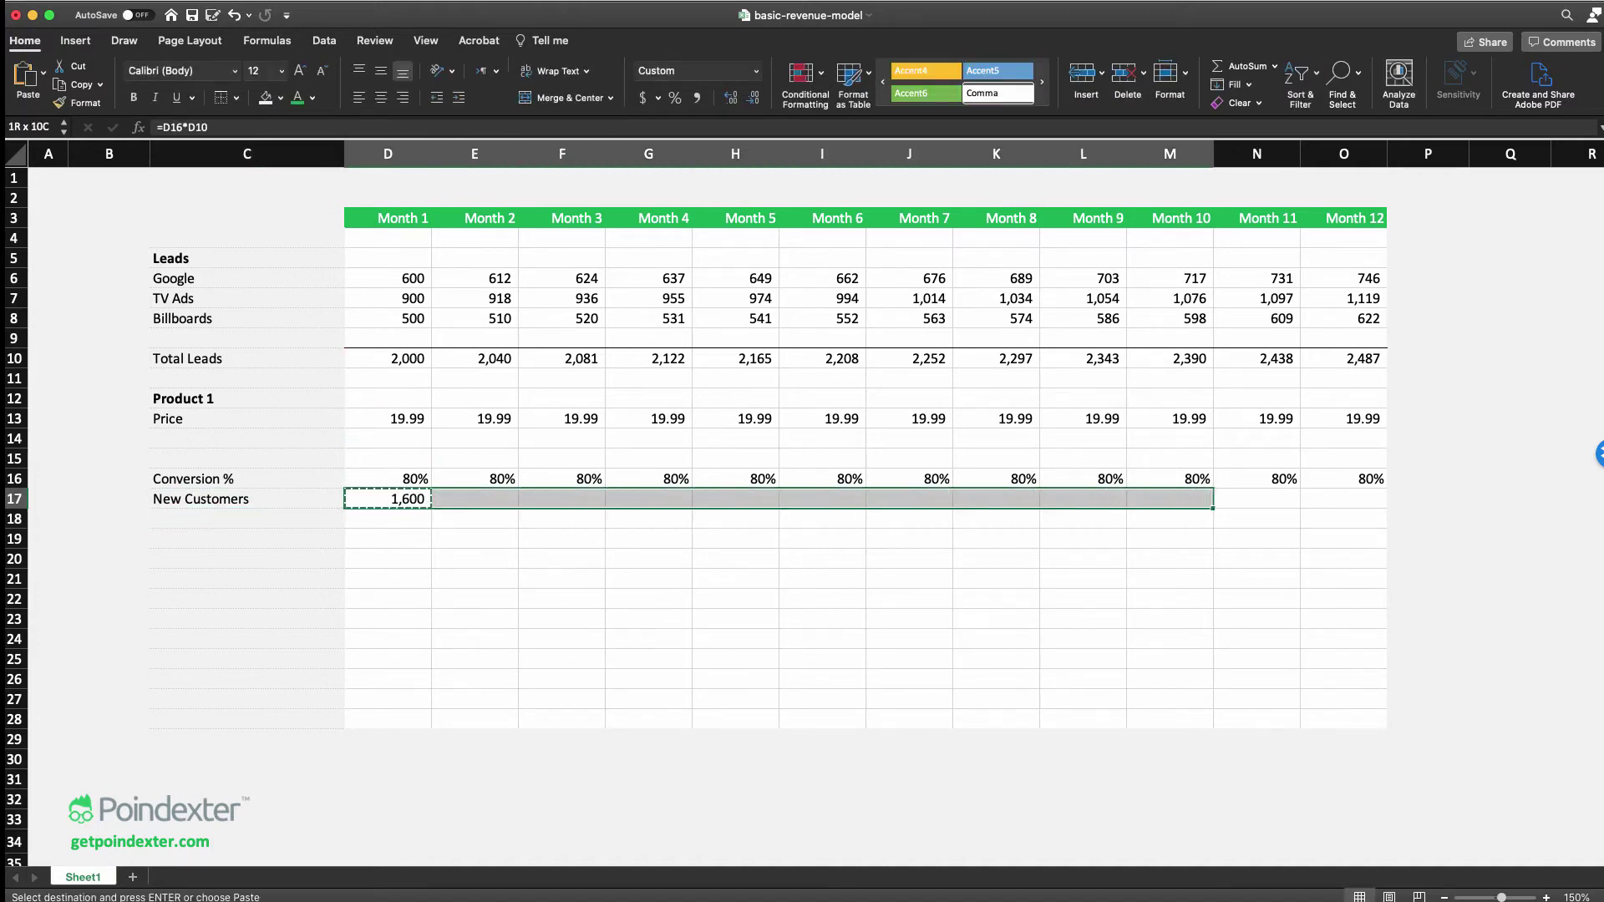
key("super+v")
key("shift+Left")
key("shift+Left")
key("shift+Left")
key("shift+Left")
key("shift+Left")
key("shift+Left")
key("shift+Left")
key("shift+Left")
key("shift+Left")
key("shift+Left")
key("shift+Left")
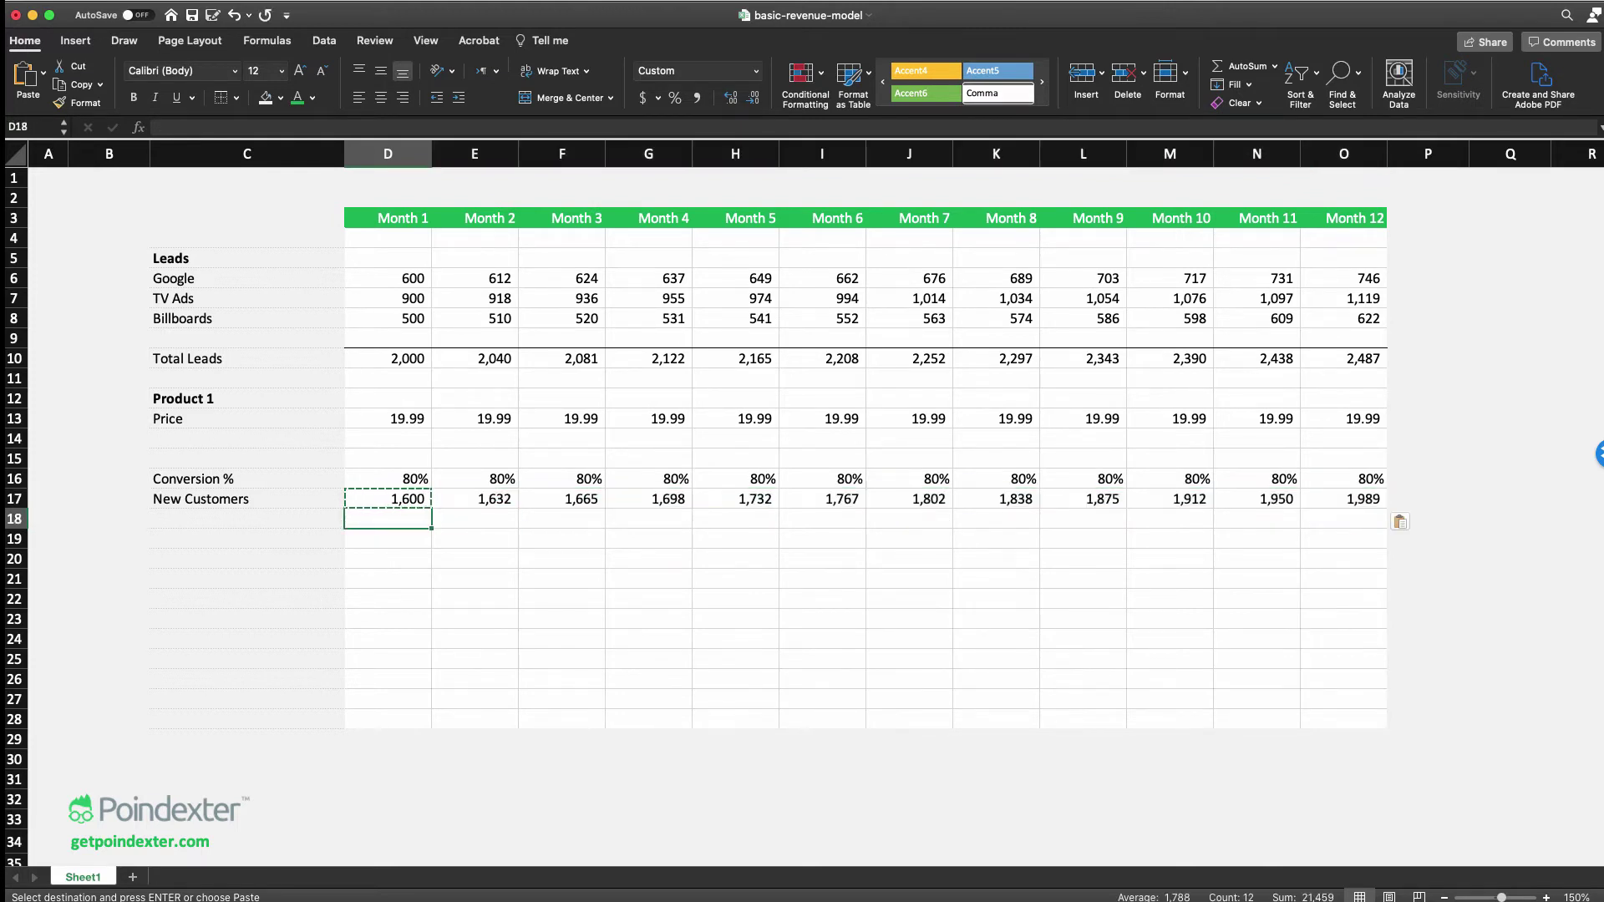
key("Down")
key("Down")
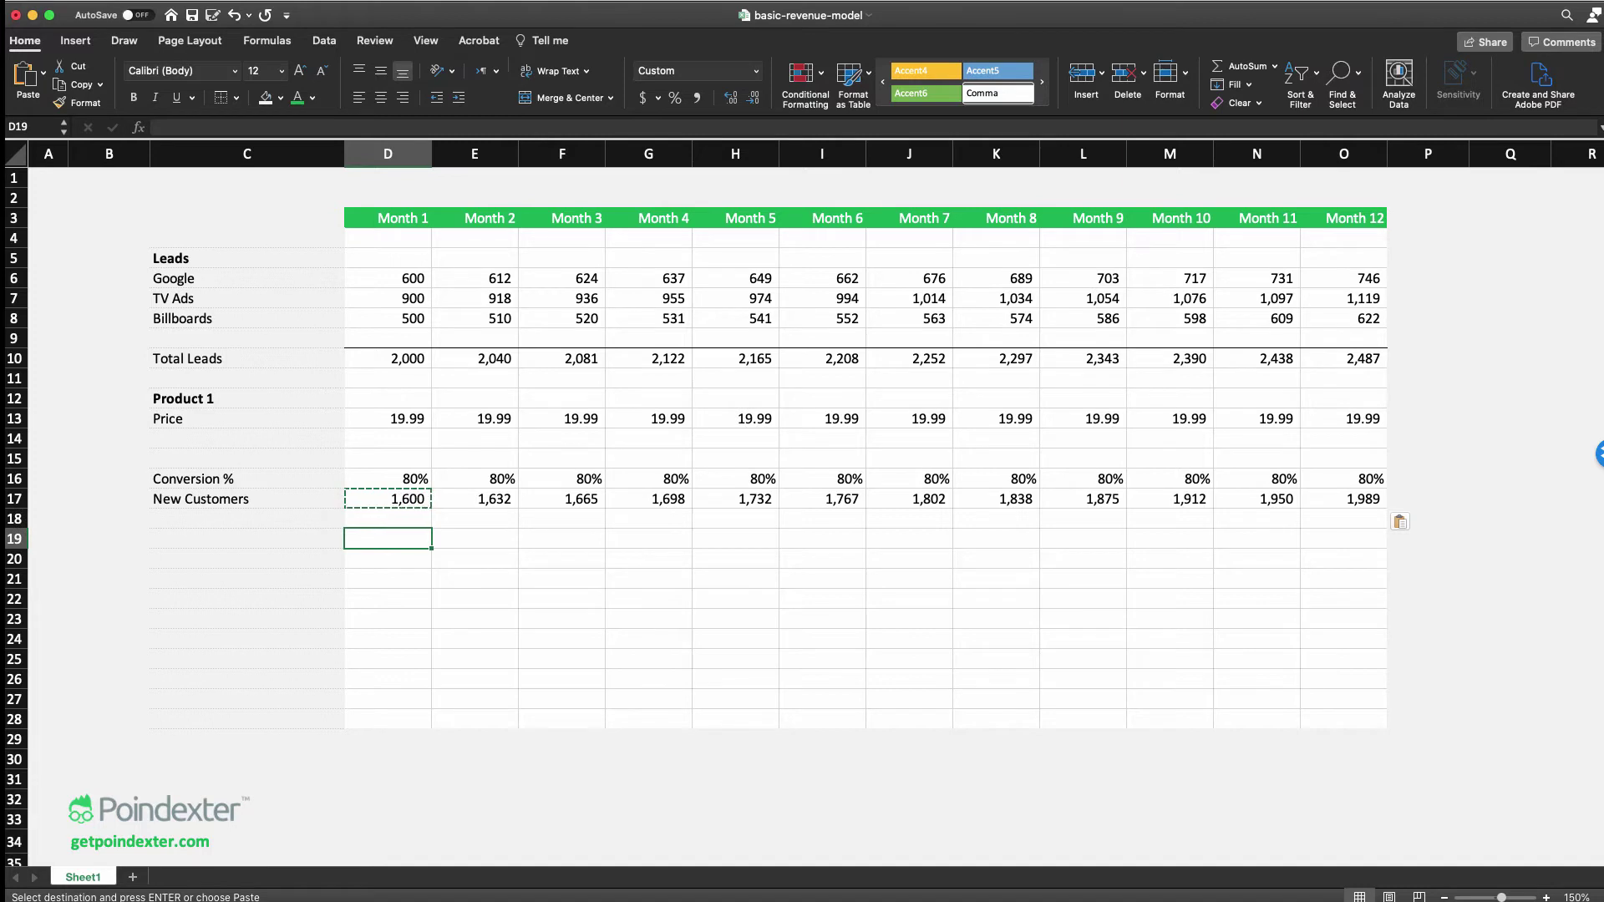
key("Up")
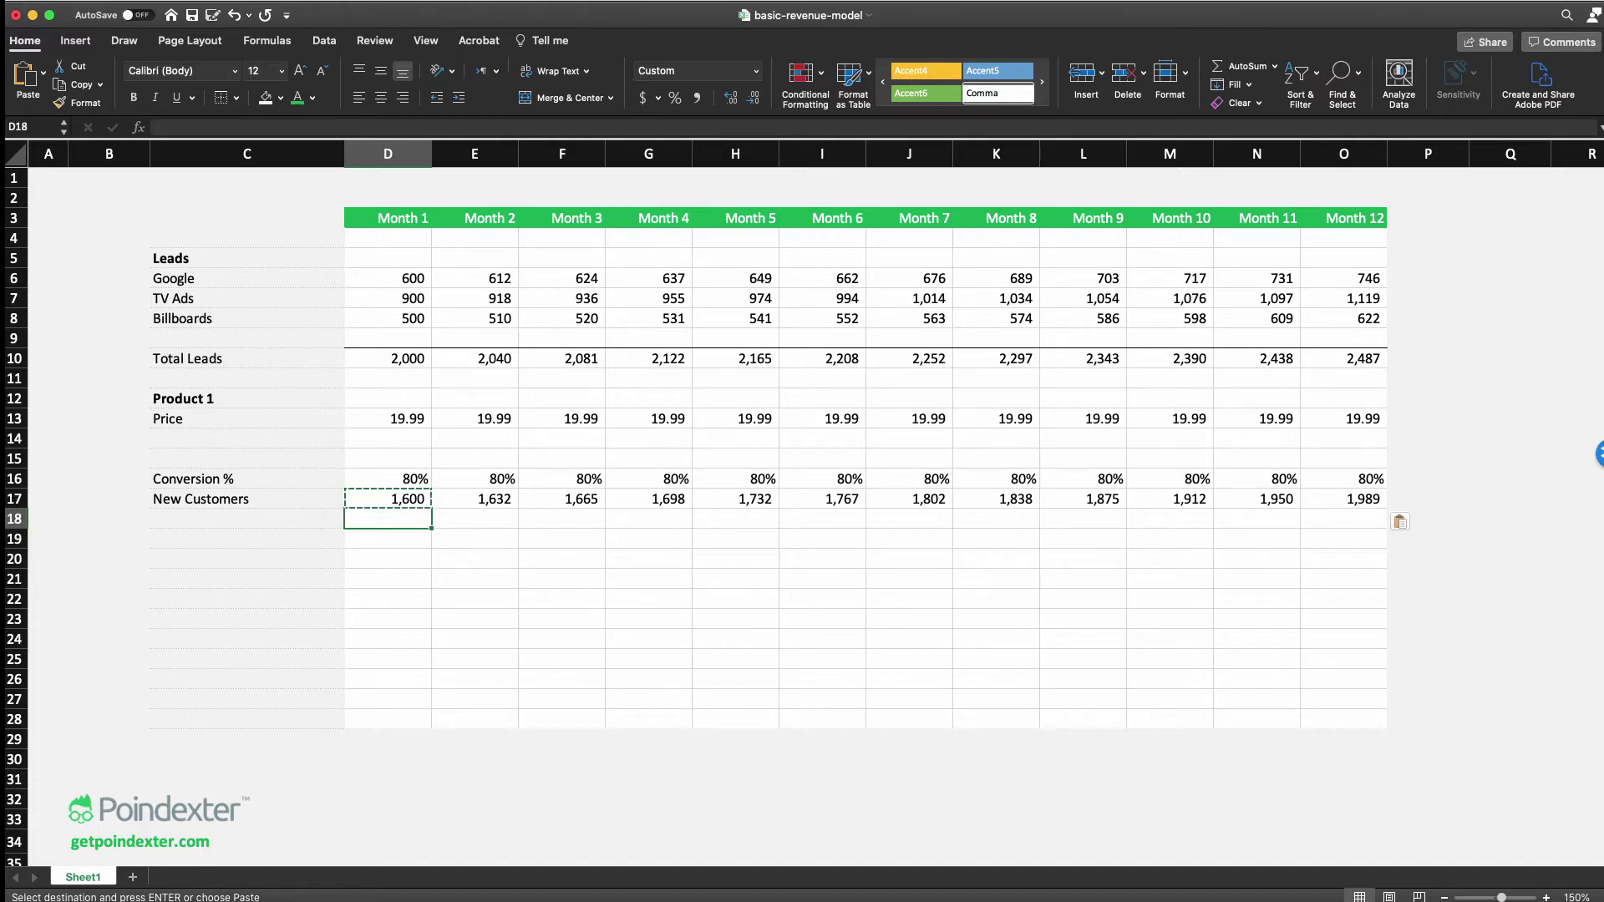
key("Up")
key("Up")
key("Down")
key("Down")
key("Up")
key("Up")
key("Up")
key("Up")
key("Up")
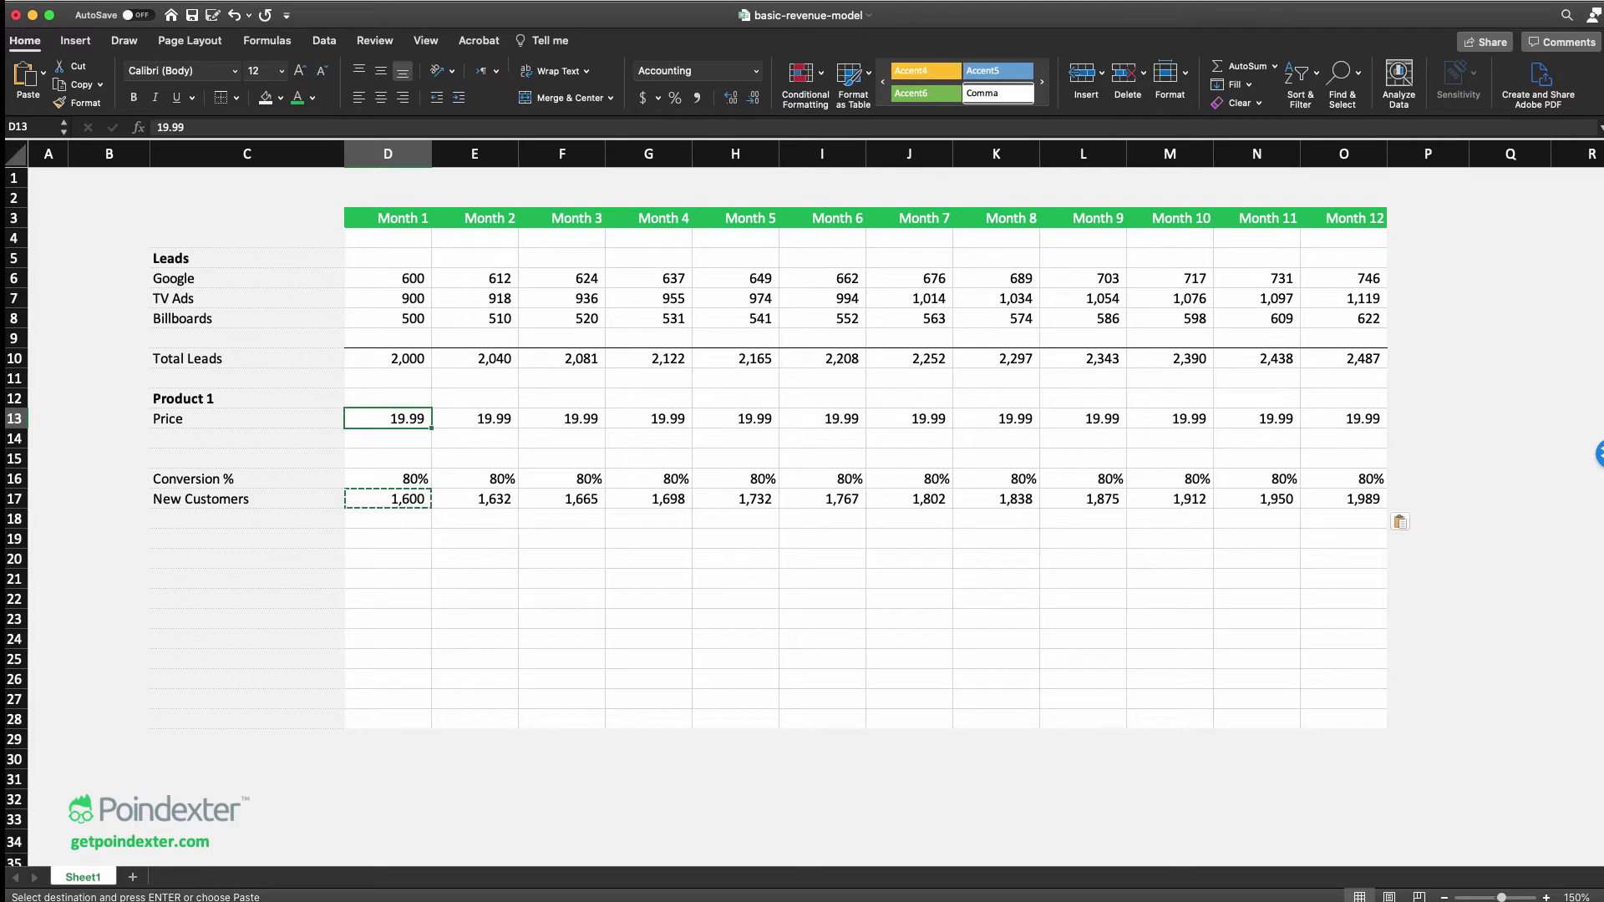
key("Down")
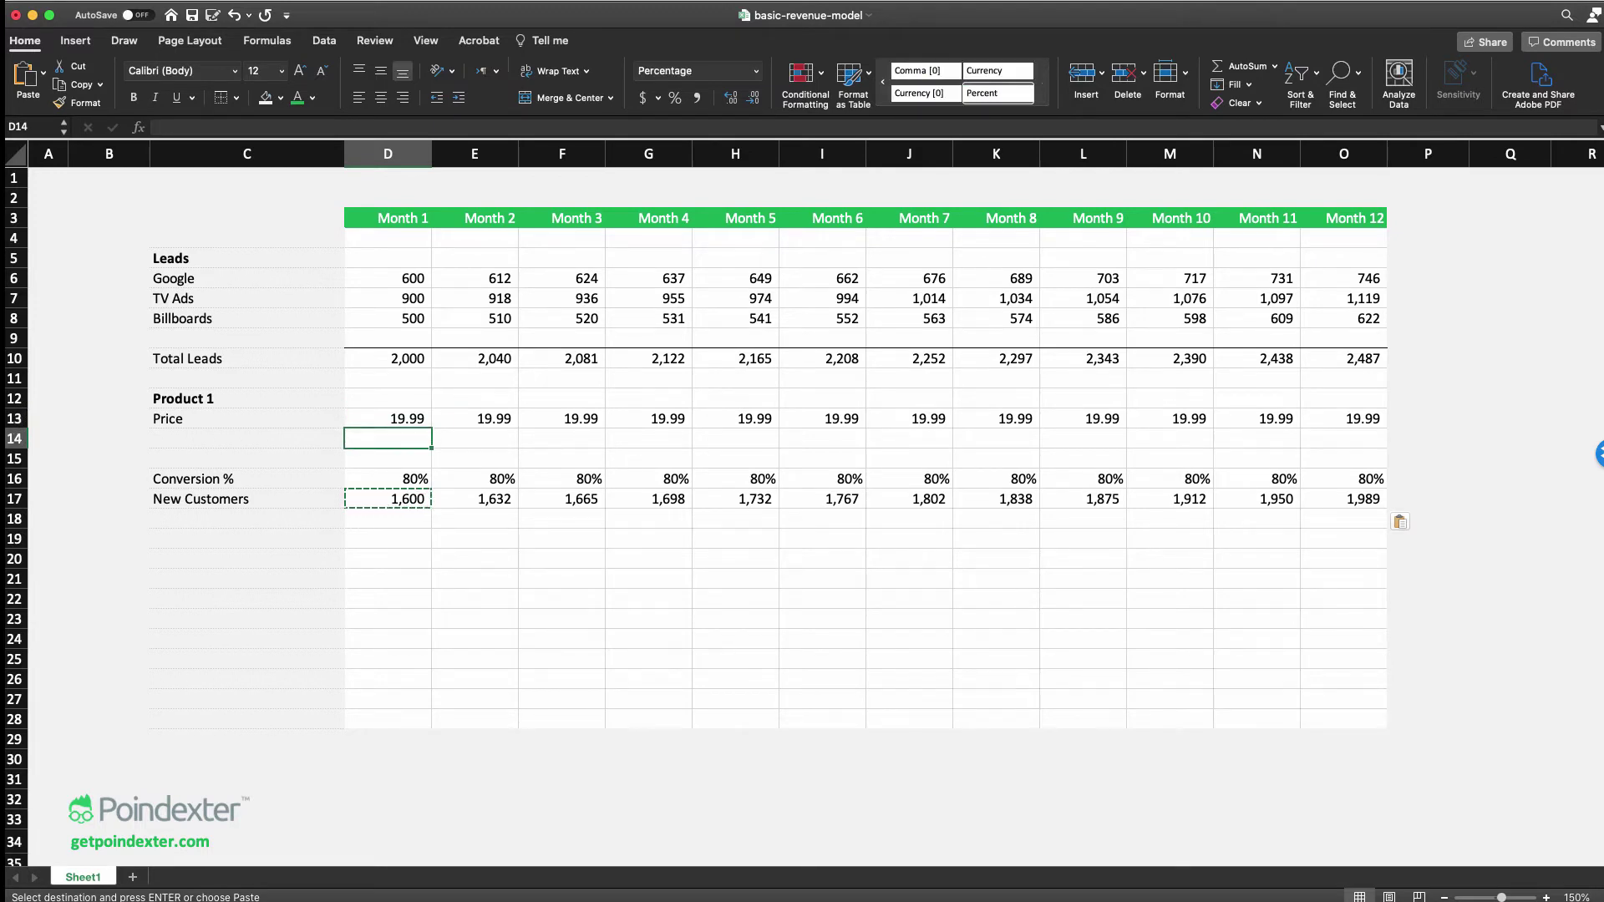
key("Down")
key("Down")
key("Down")
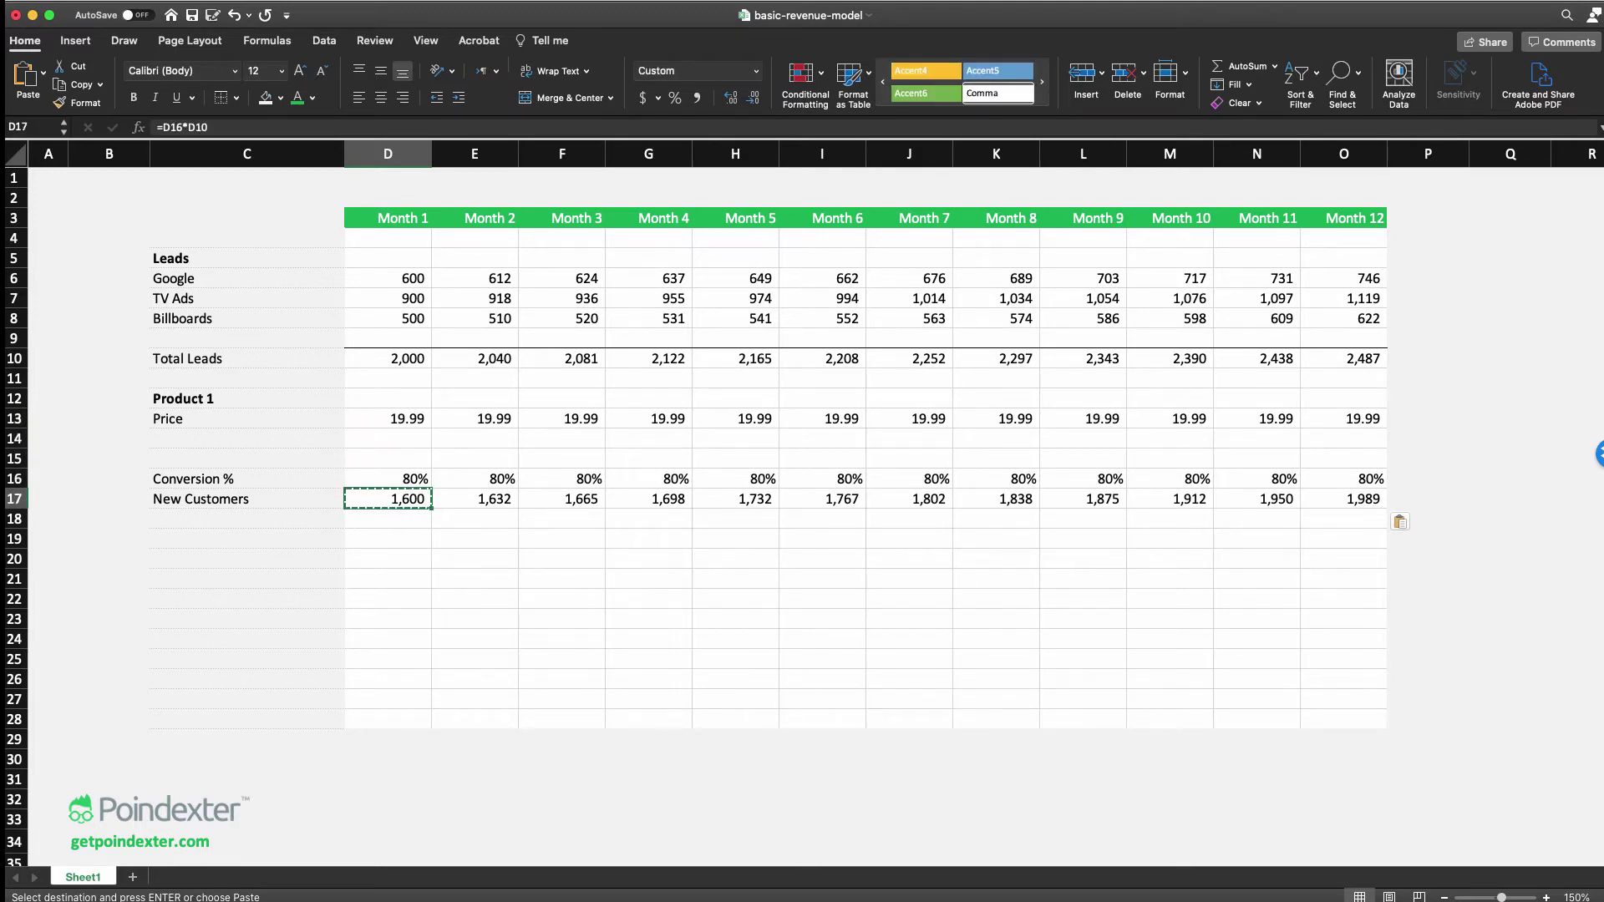
key("Right")
key("Right")
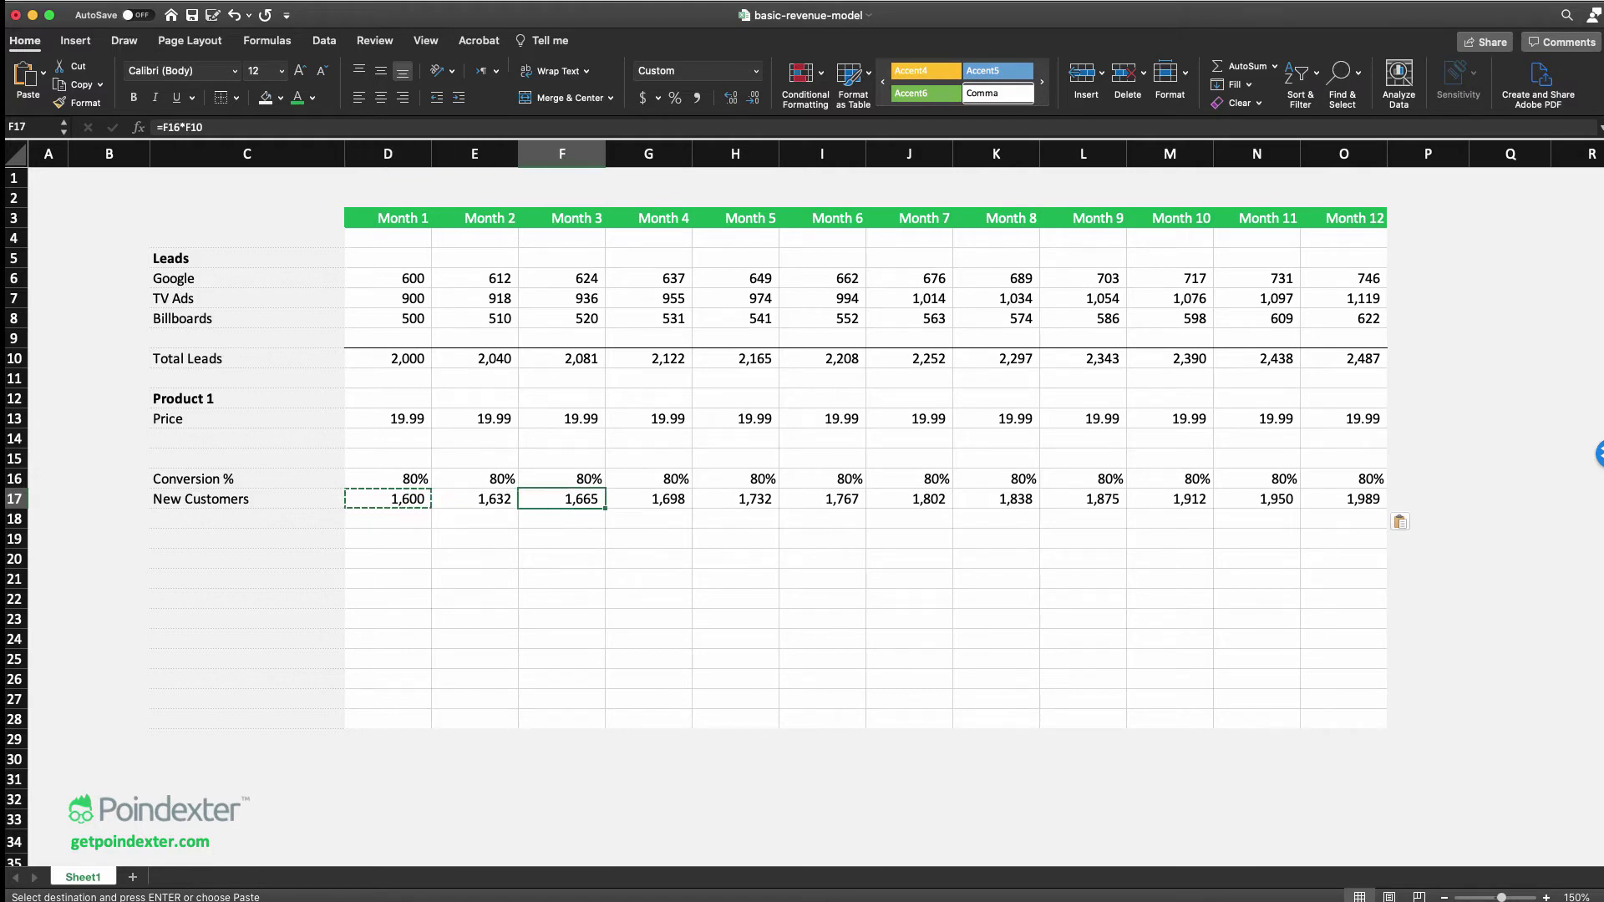
Review the Total Leads figures in row 10 across Months 1 through 7
key("Up")
key("Up")
key("Up")
key("Up")
key("Up")
key("Up")
key("Up")
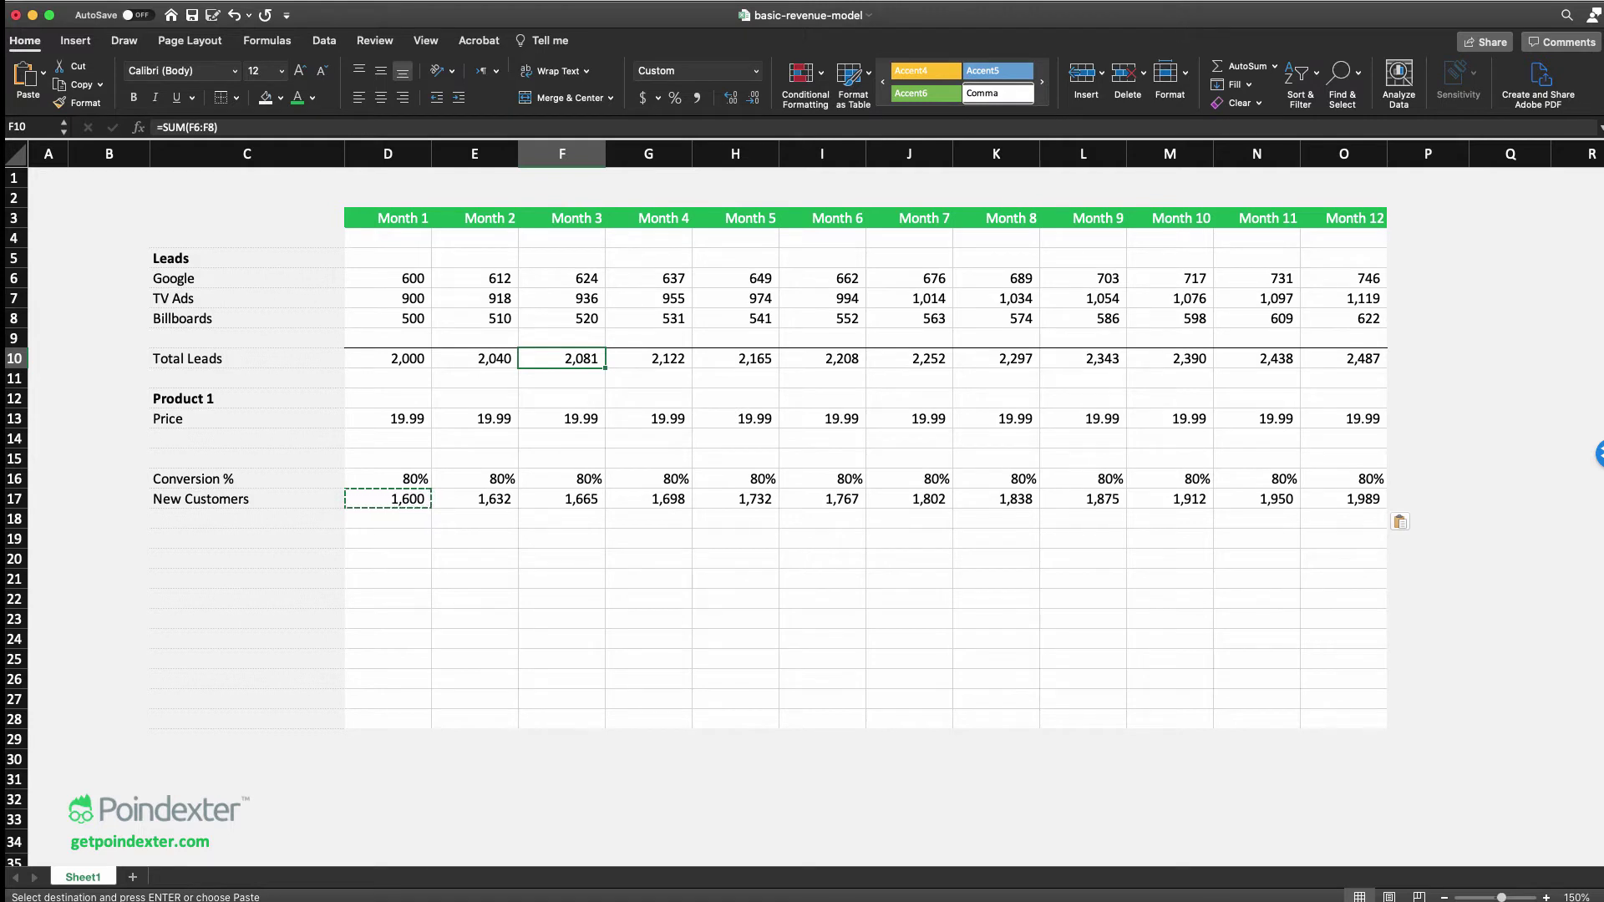
key("Right")
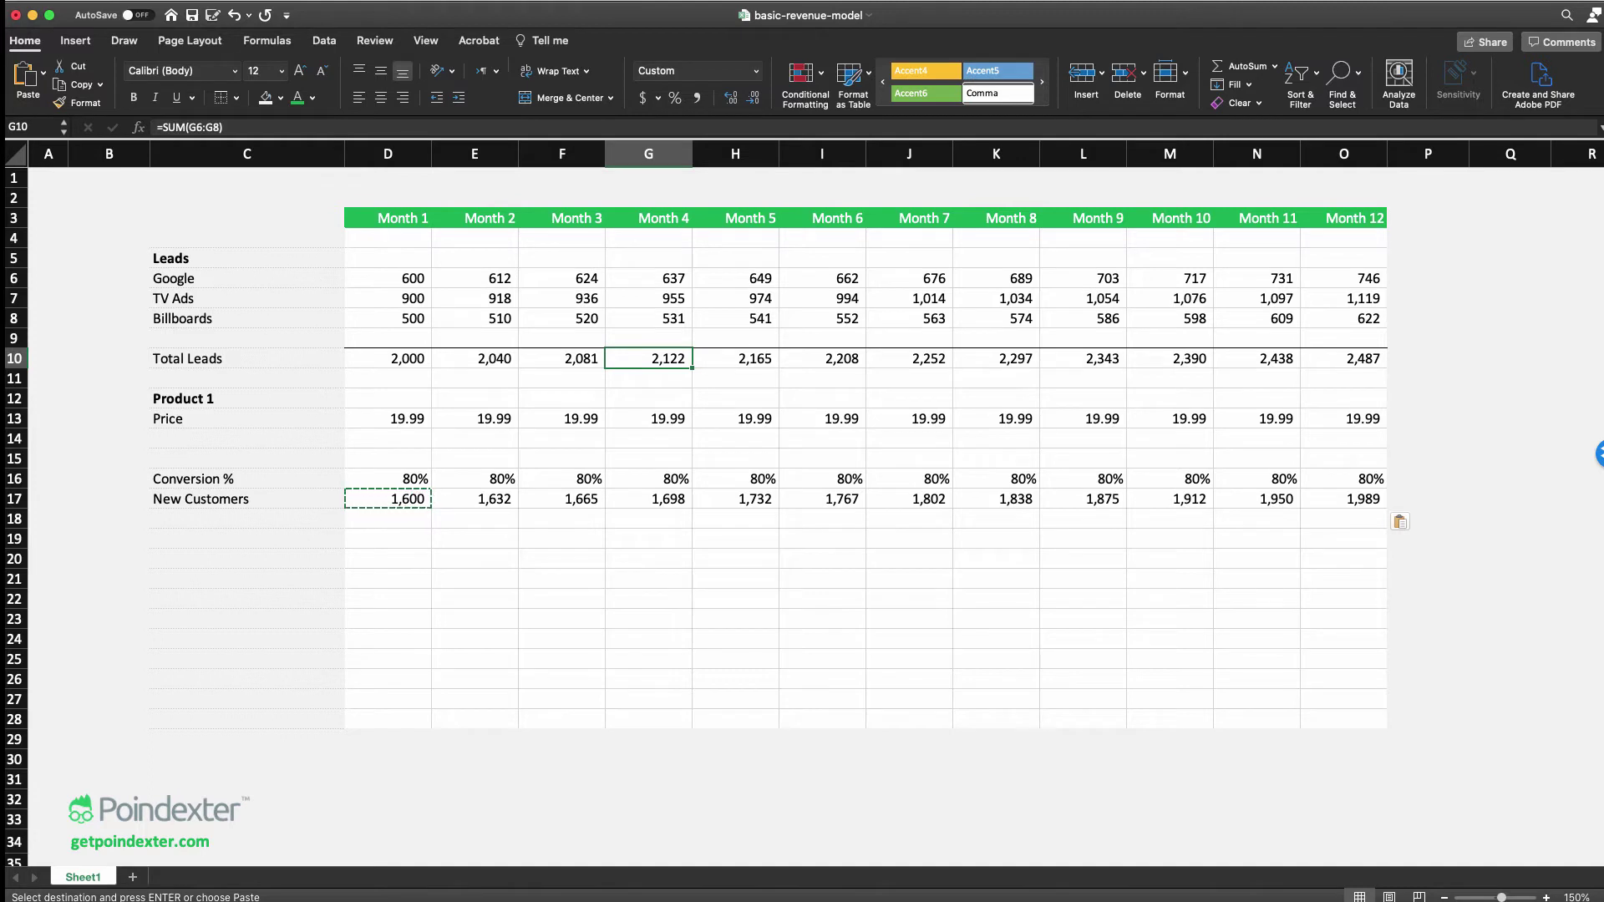
key("Right")
key("Right")
key("Right")
key("Left")
key("shift+Left")
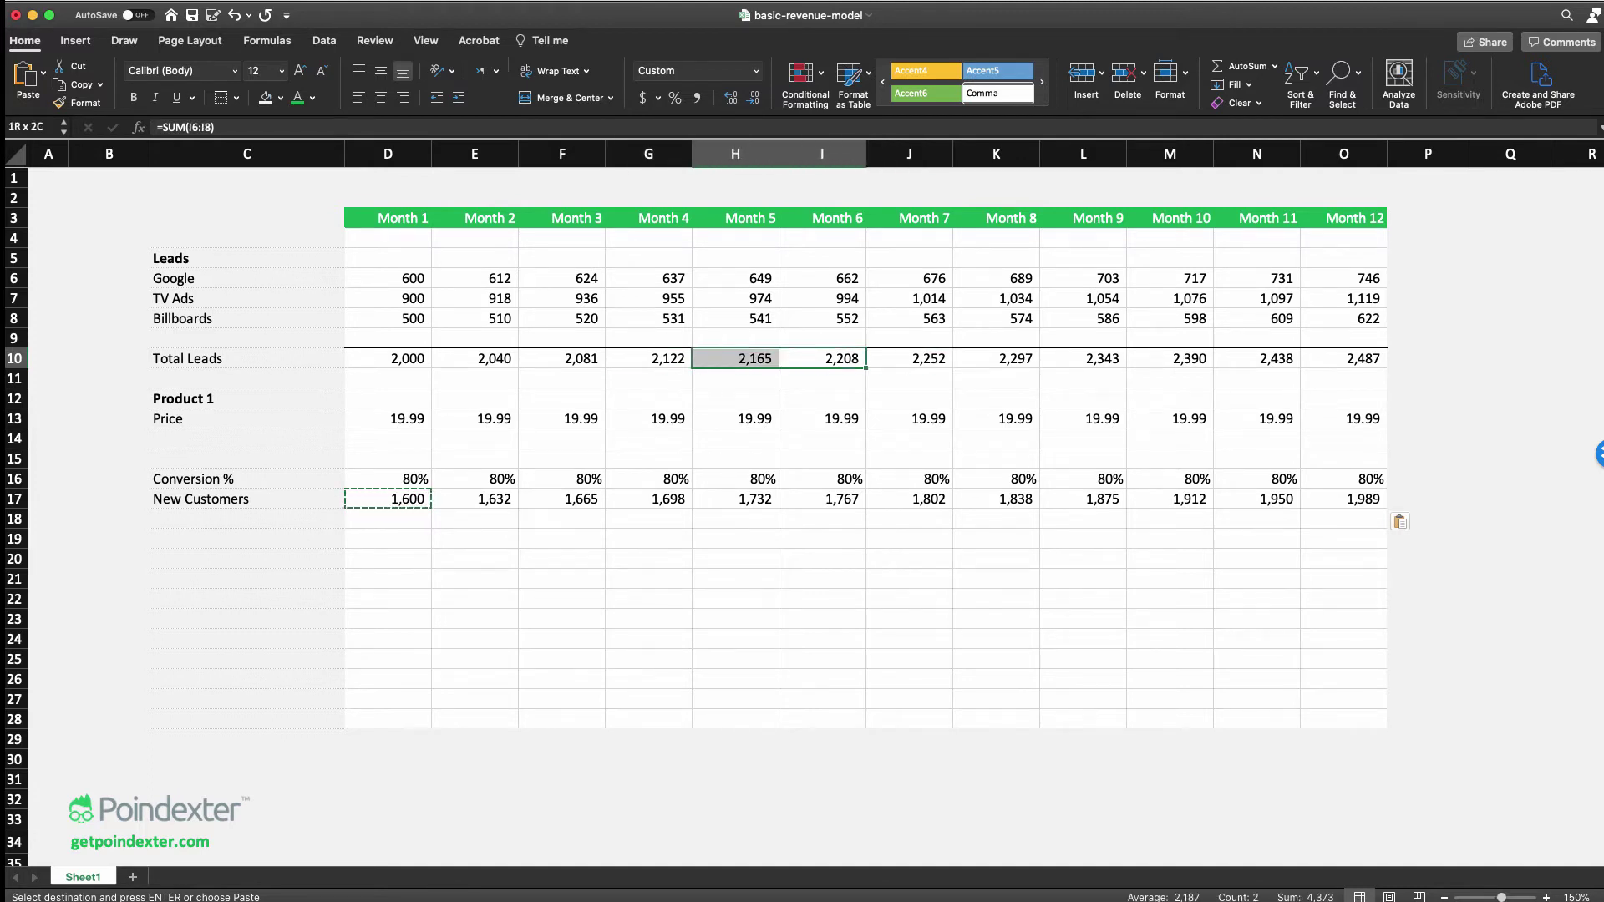
key("shift+Left")
key("shift+Left")
key("shift+Left")
key("shift+Left")
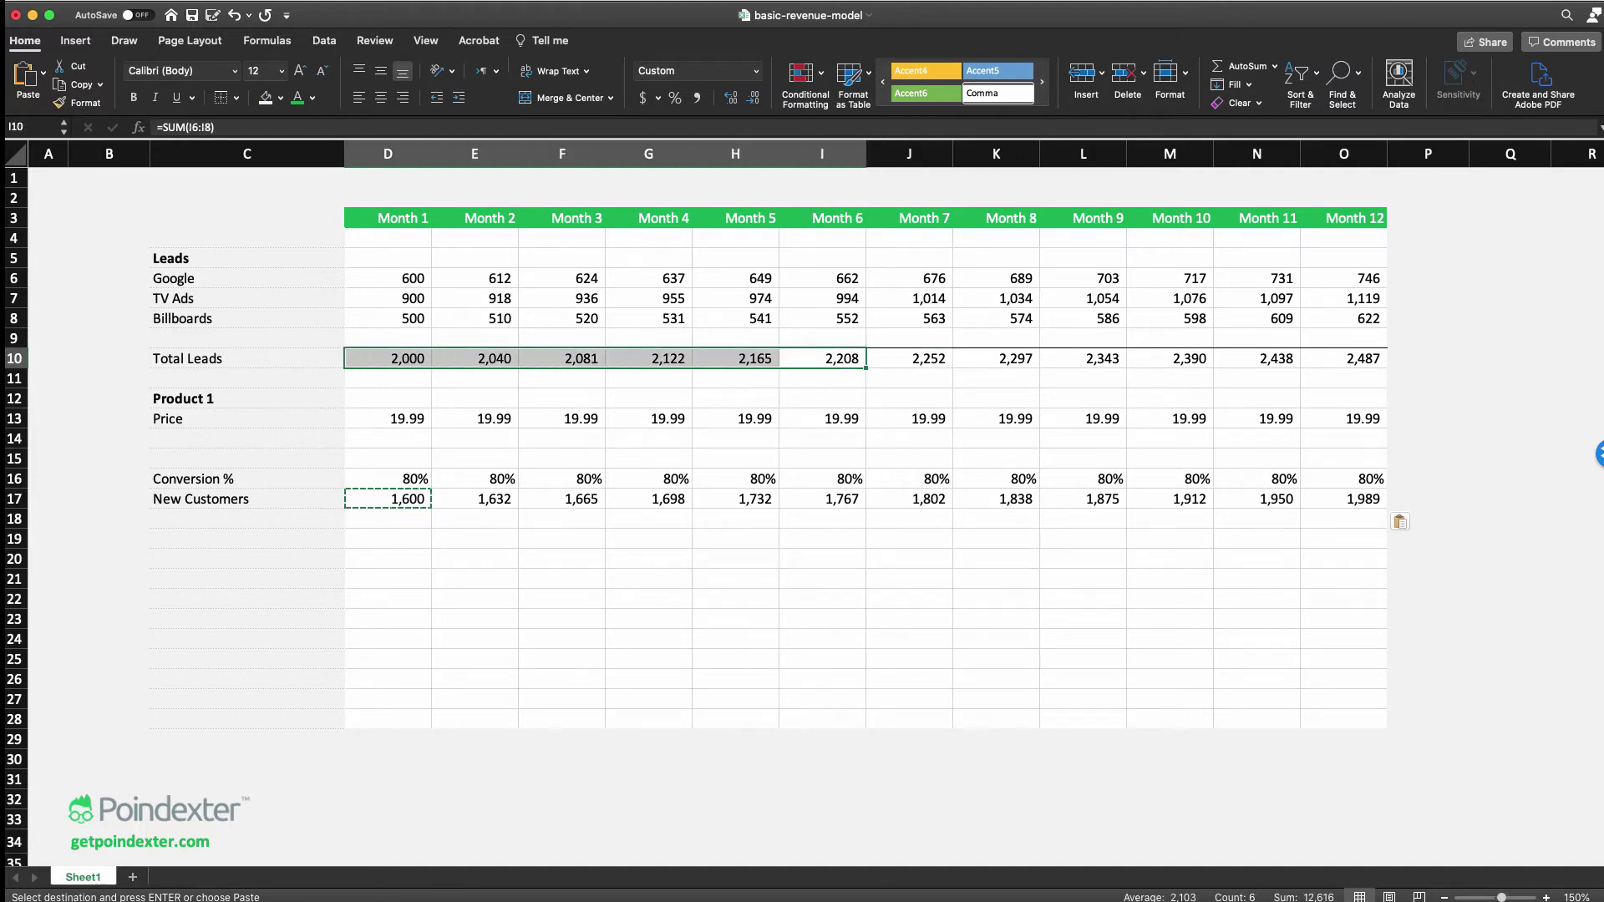
key("Right")
key("Left")
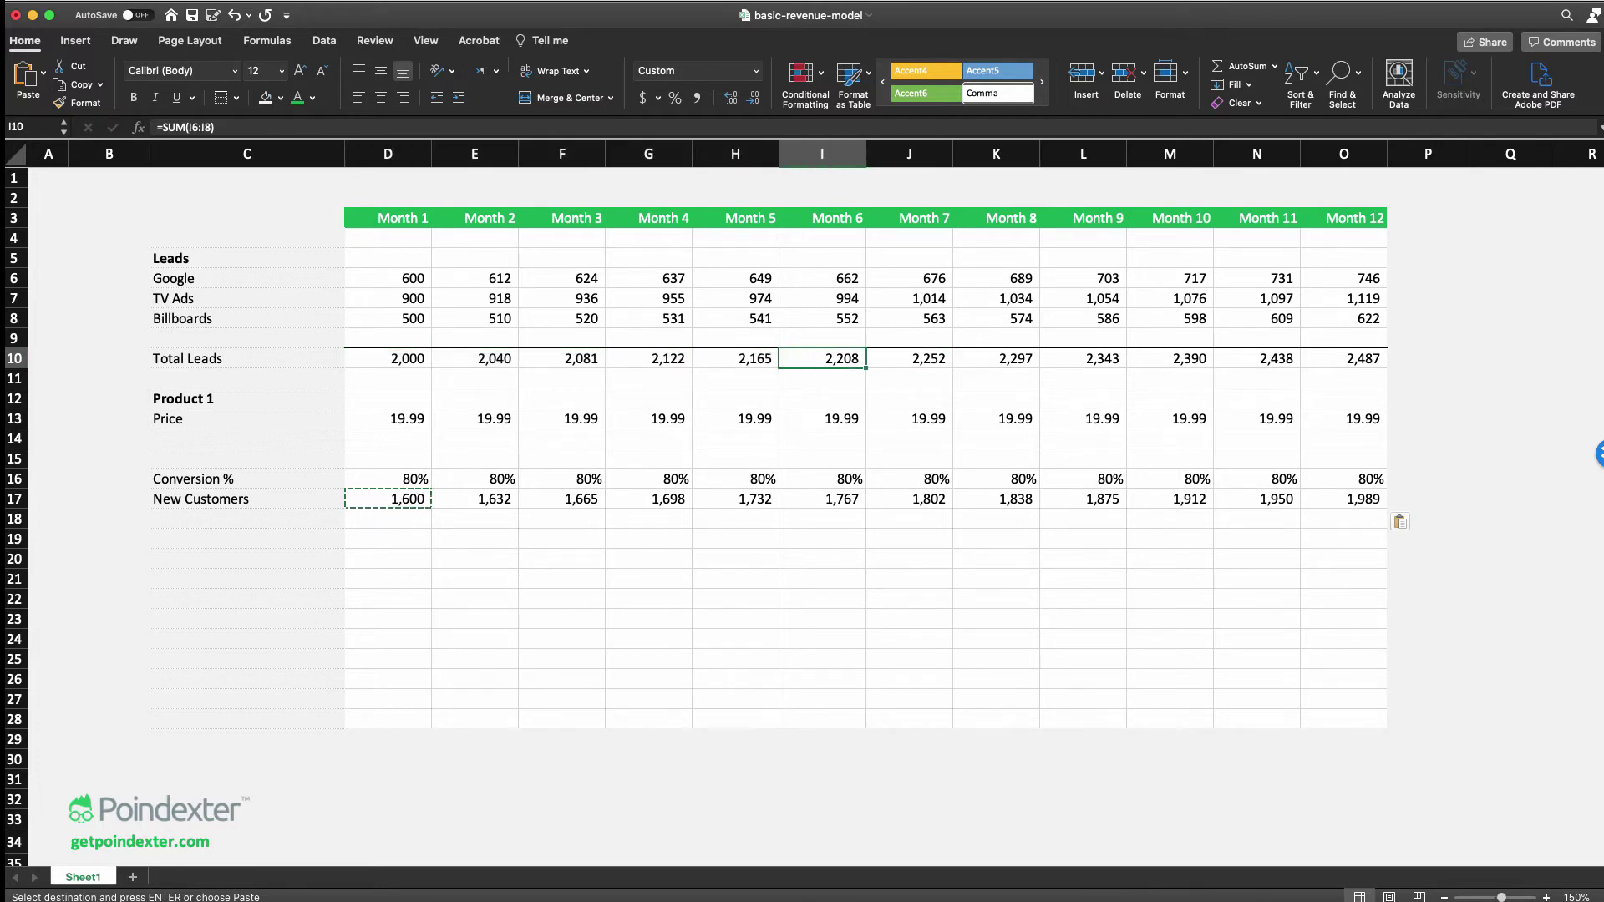
key("Right")
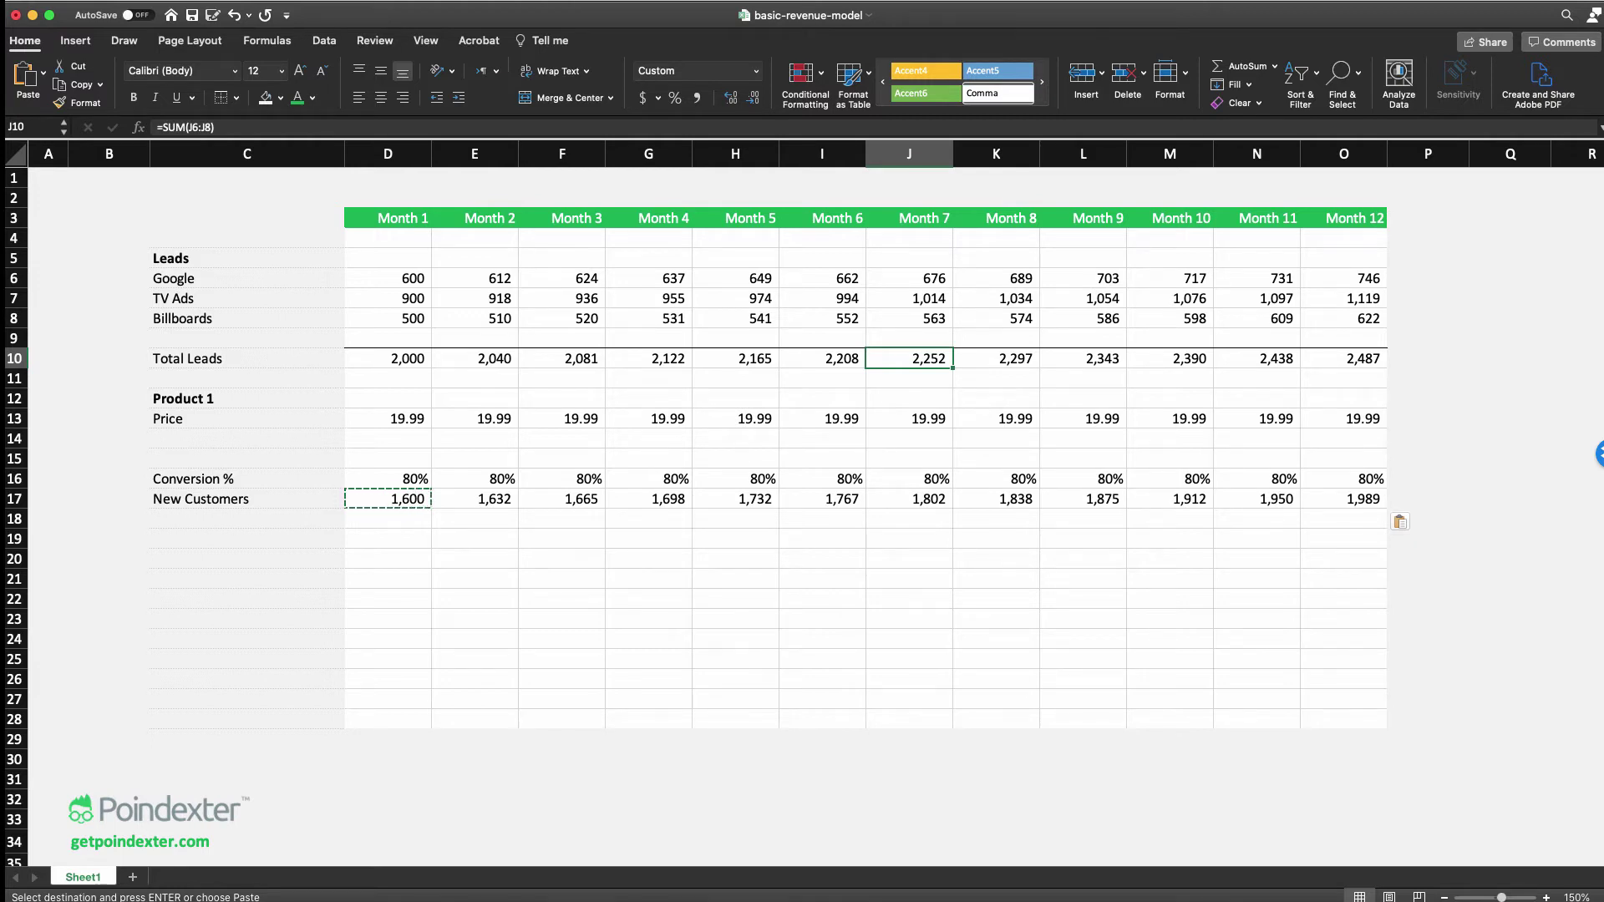
key("shift+Left")
key("shift+Left")
key("shift+Left")
key("shift+Left")
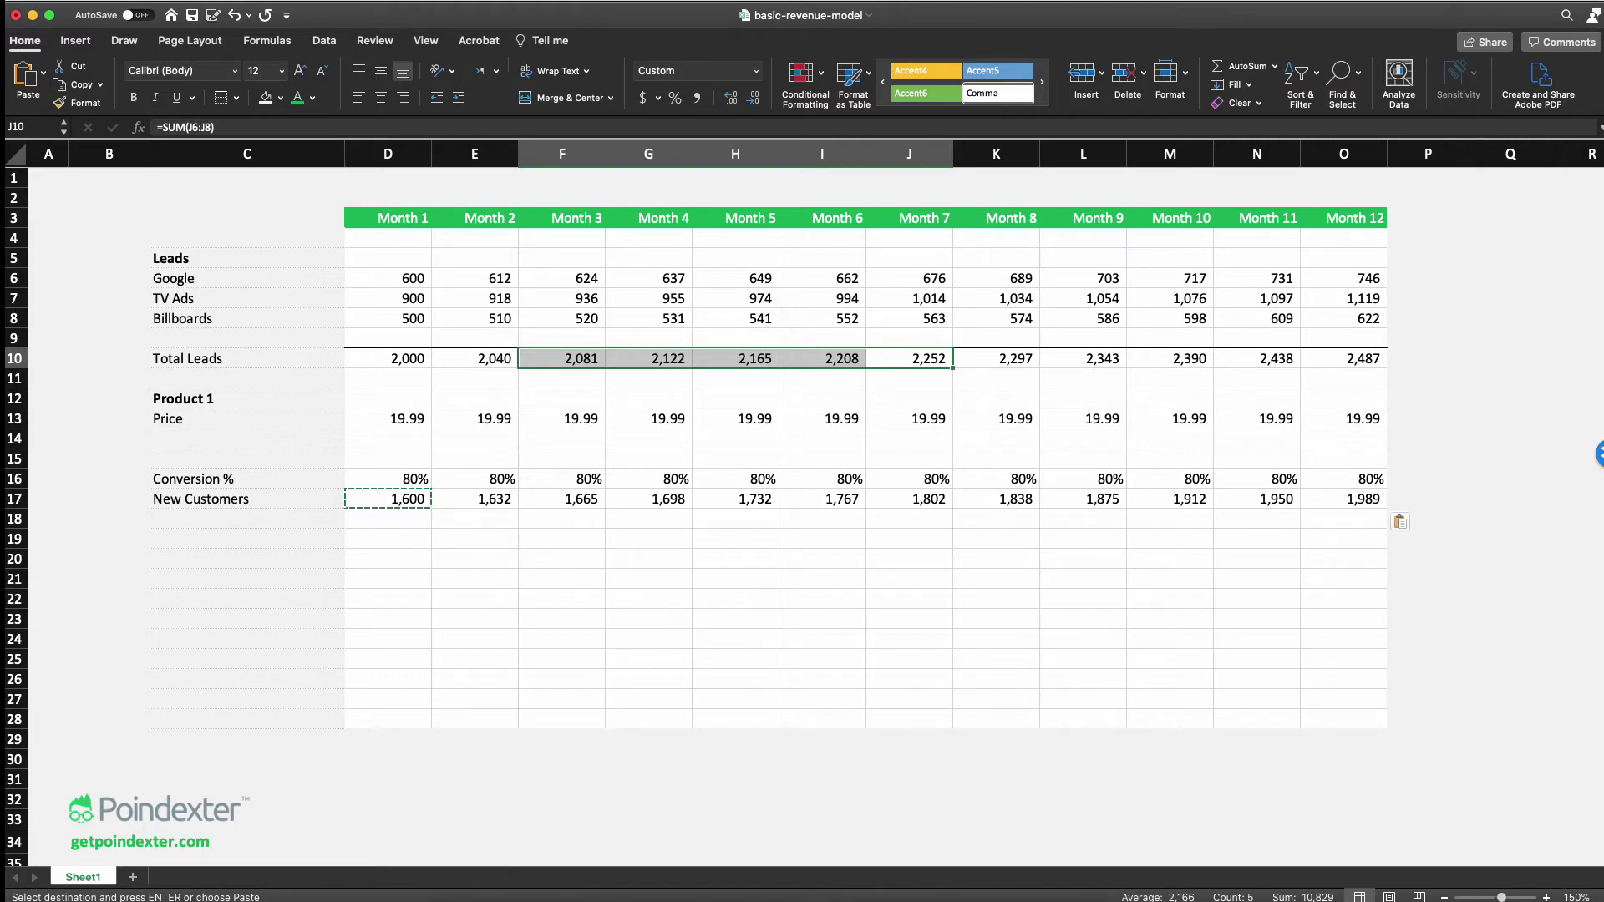
Add a Beginning Customers label in C15 above Conversion %
key("Down")
key("Down")
key("Down")
key("Down")
key("Down")
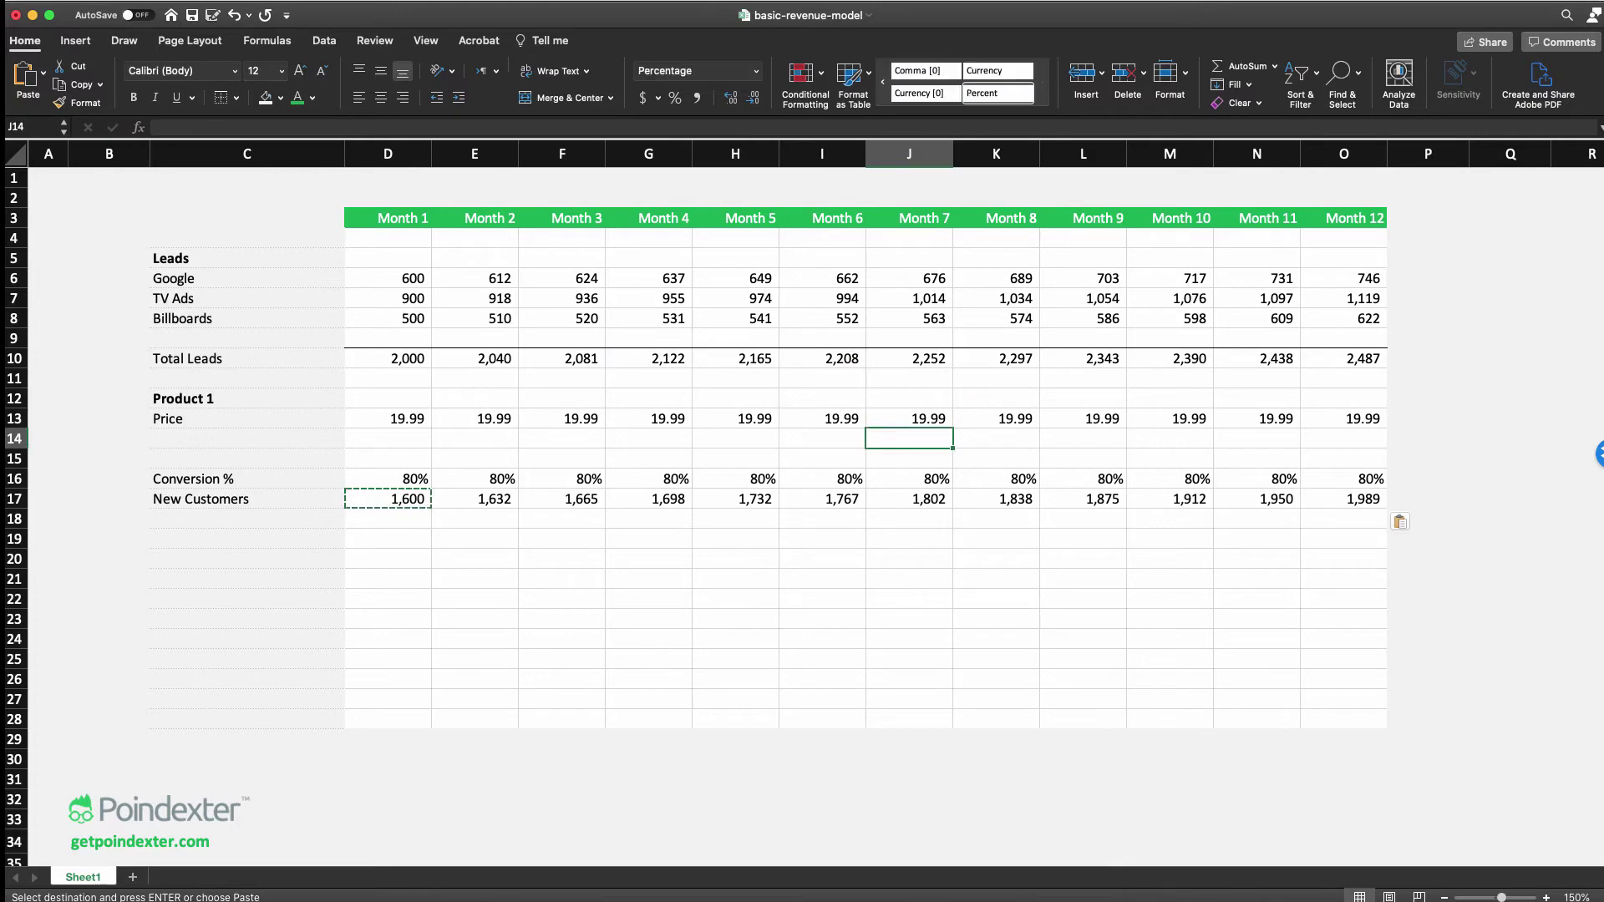
key("Left")
key("Left")
key("Left")
key("Left")
key("Left")
key("Left")
key("Left")
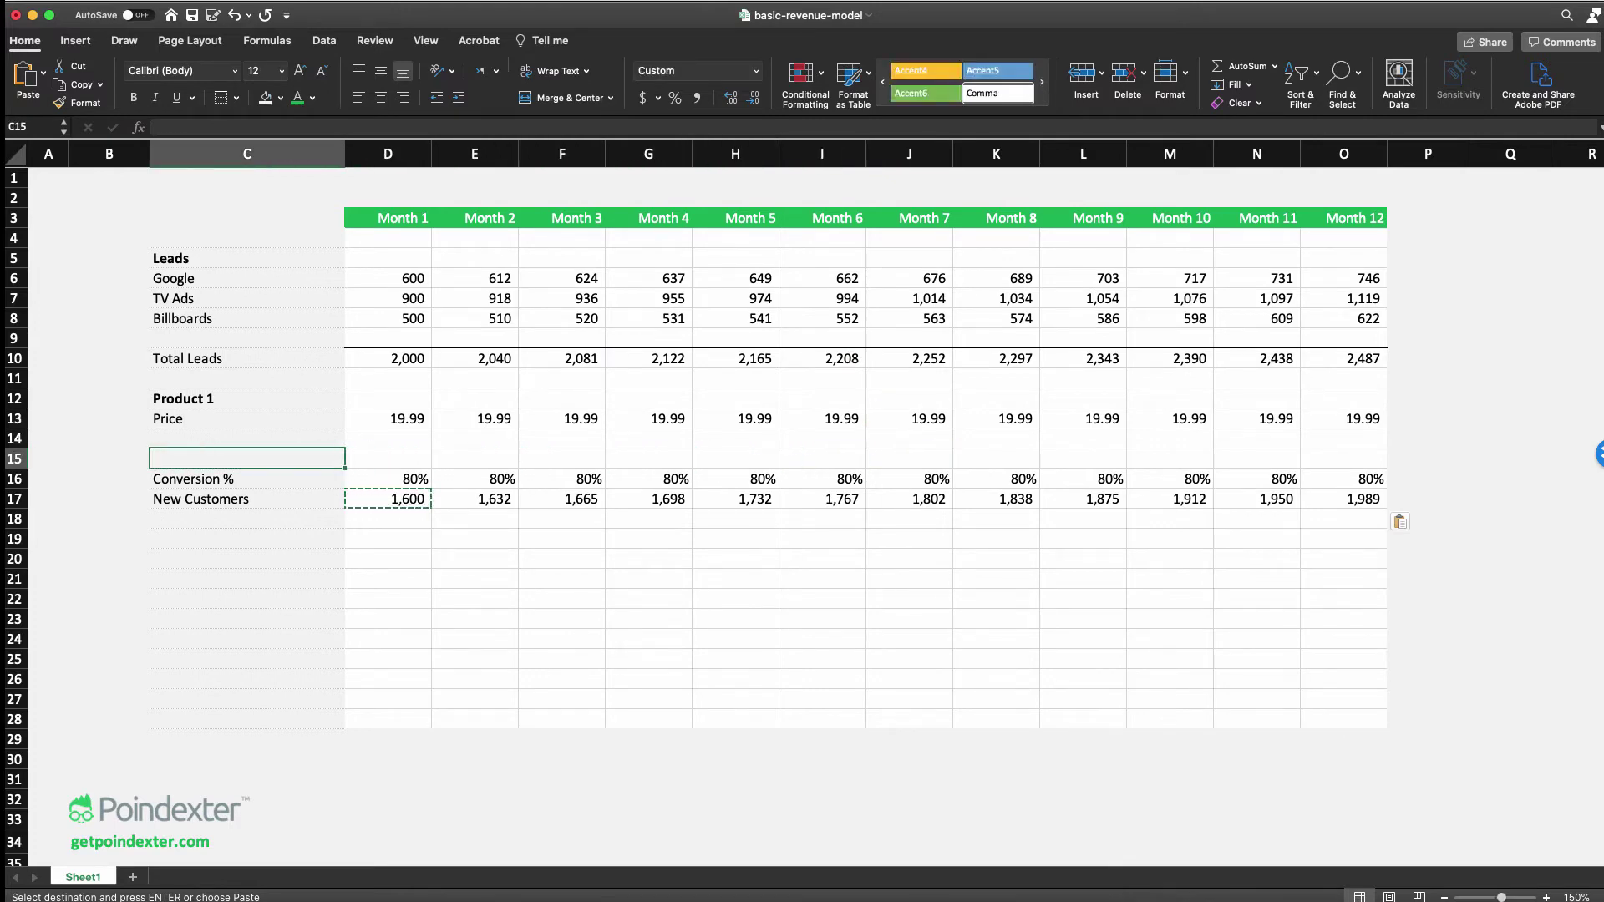
type("Be")
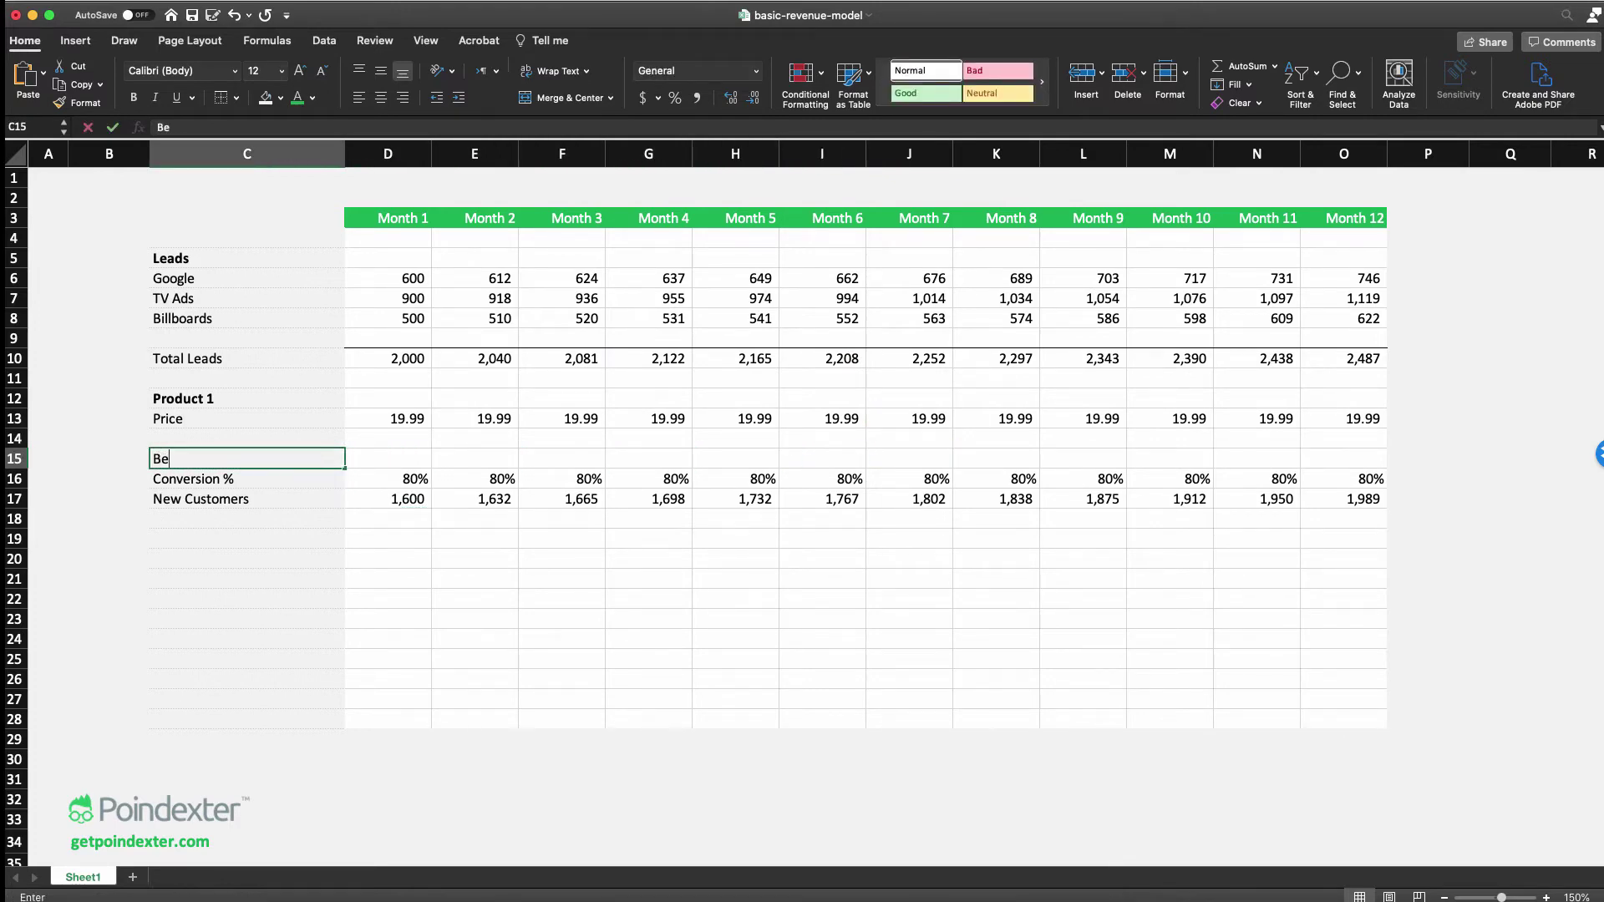
type("ginning ")
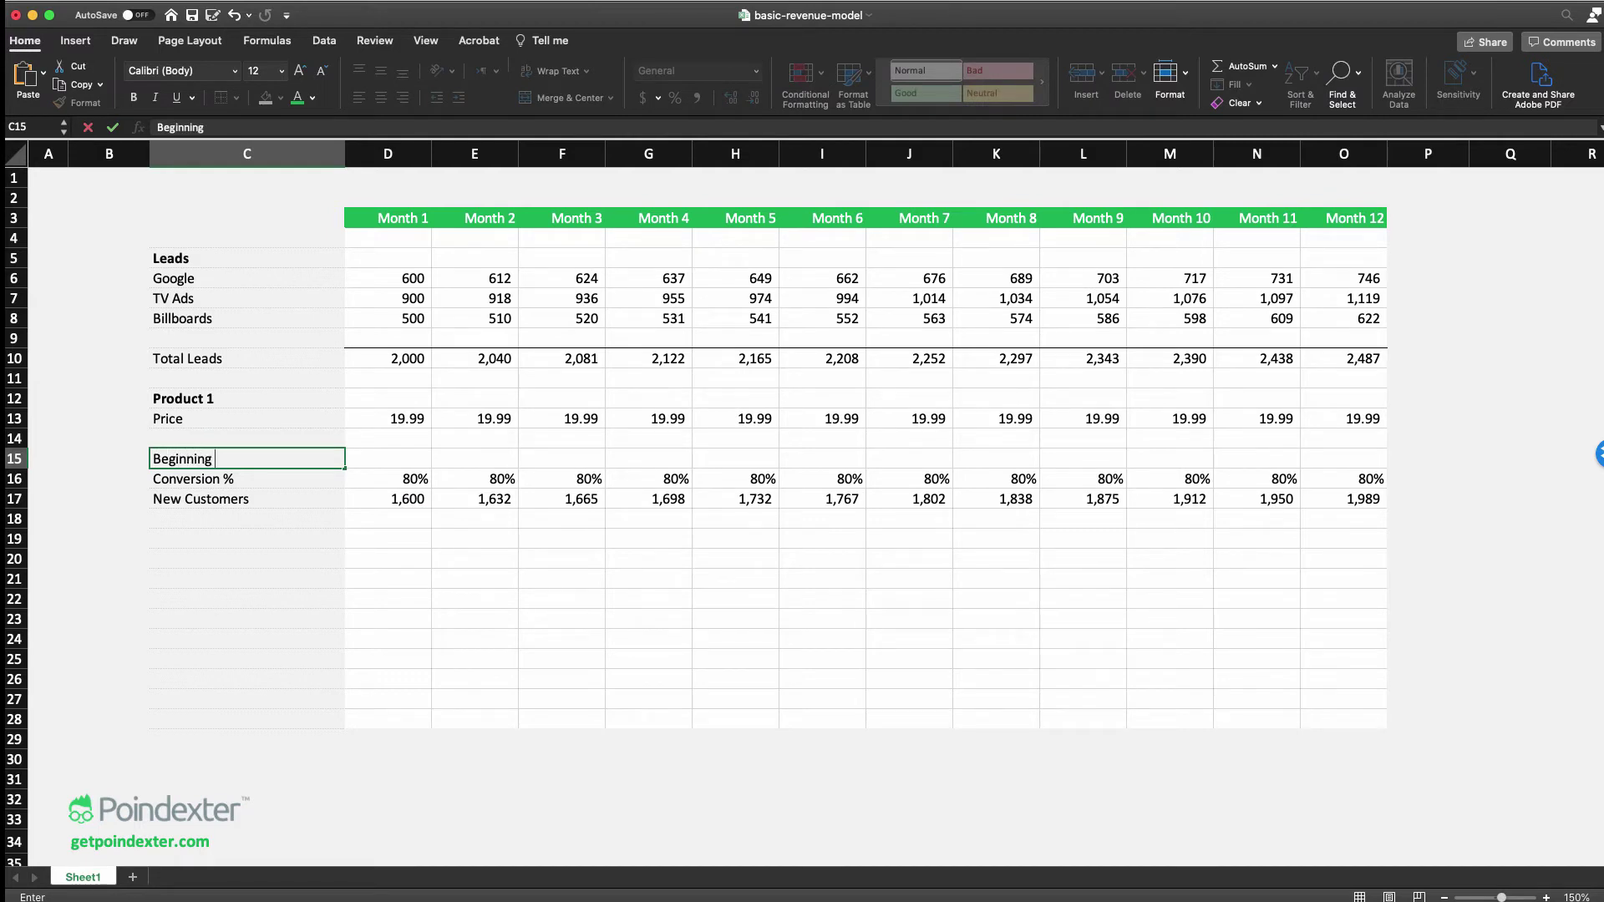
type("Customers")
key("Tab")
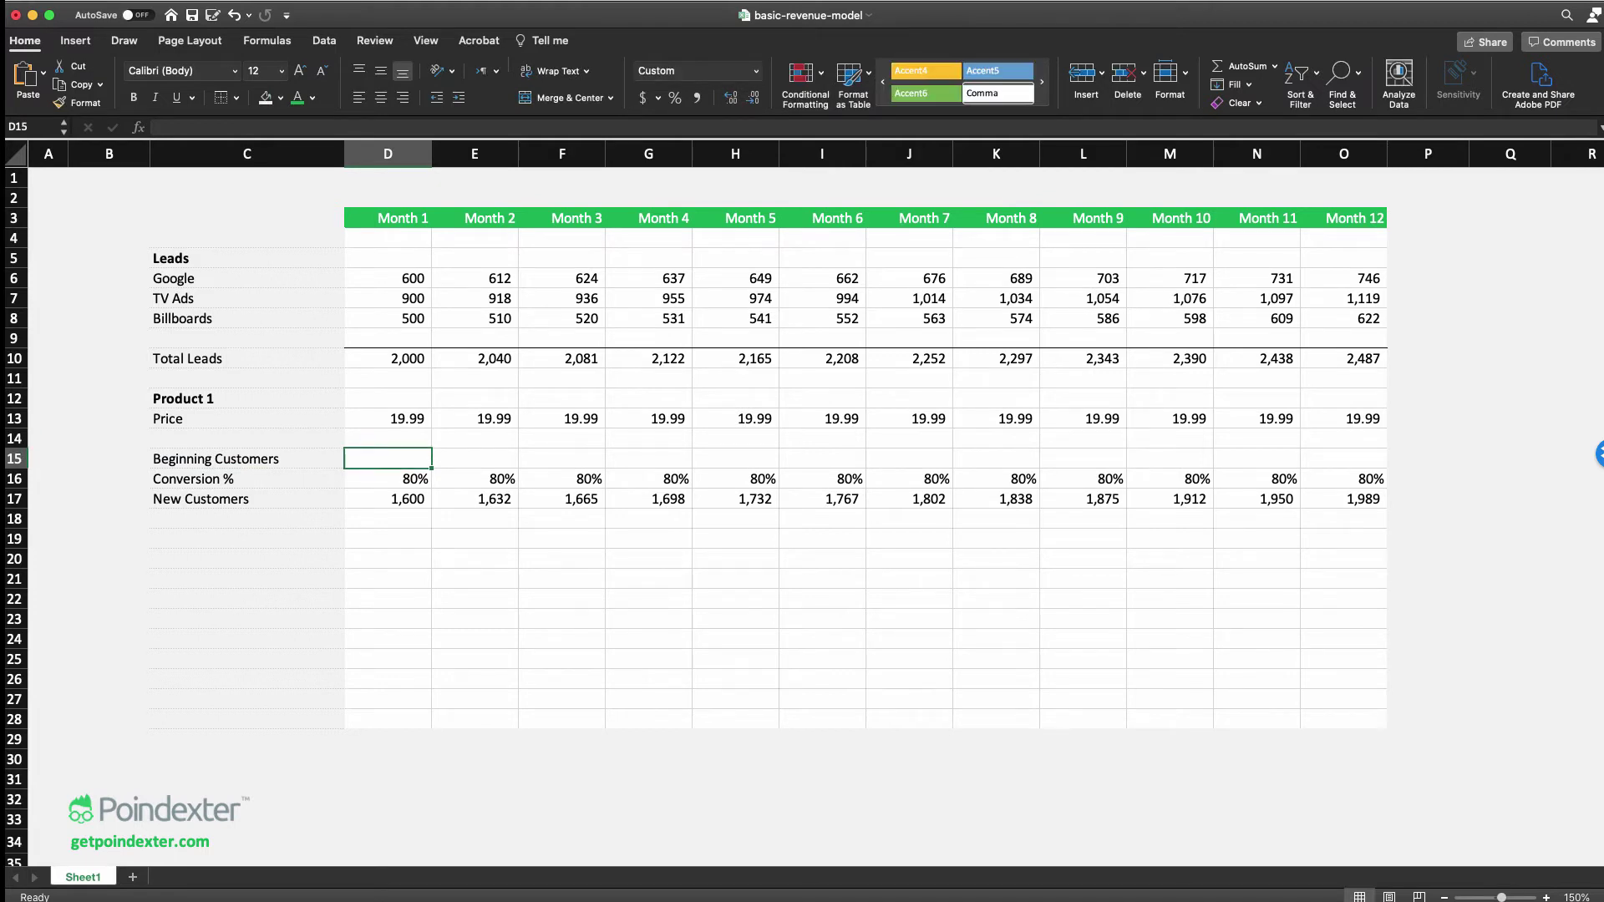
Set Month 1 Beginning Customers in D15 to 0
type("0")
key("Return")
key("Up")
key("Up")
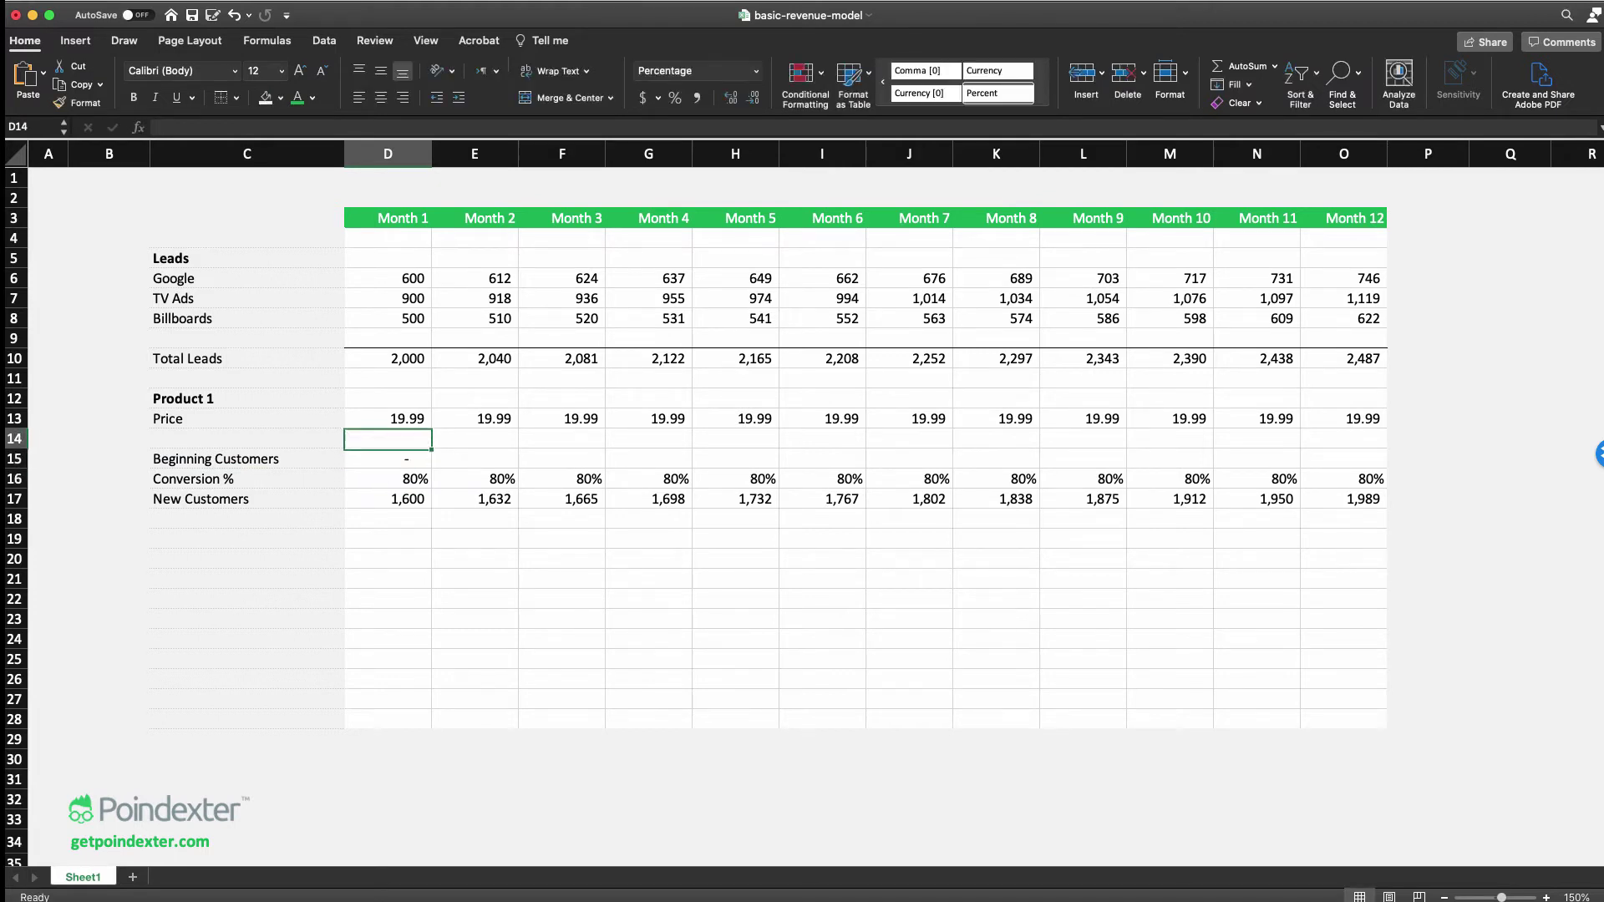
key("Down")
key("Right")
key("Left")
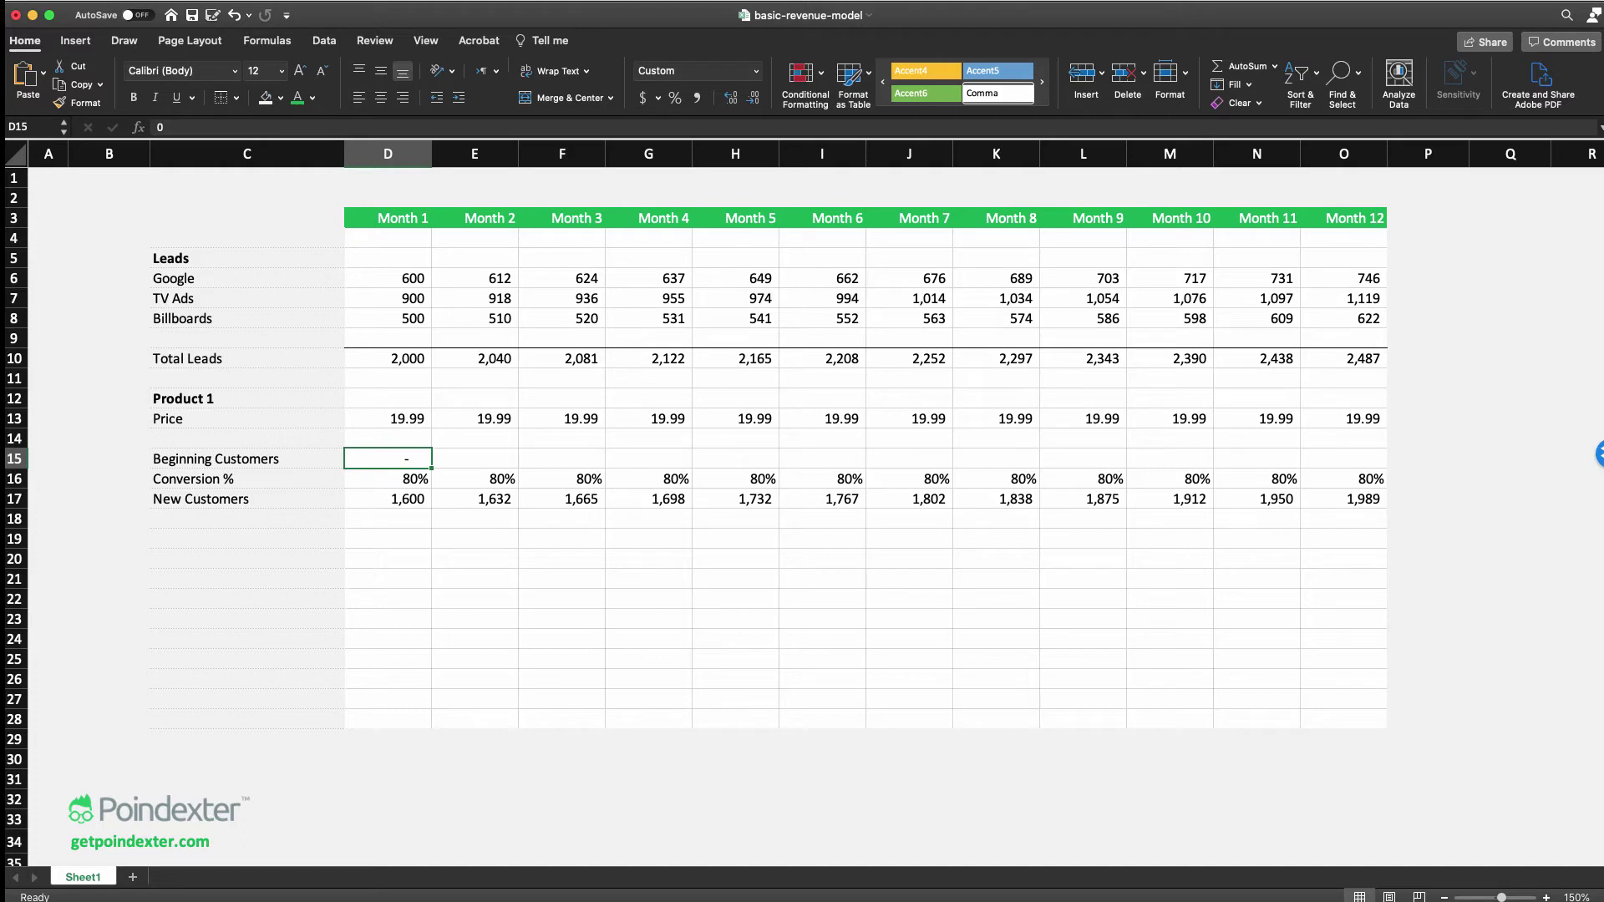
Add an Ending Customers label in C20, three rows below New Customers
key("Down")
key("Down")
key("Down")
key("Left")
key("Down")
key("Down")
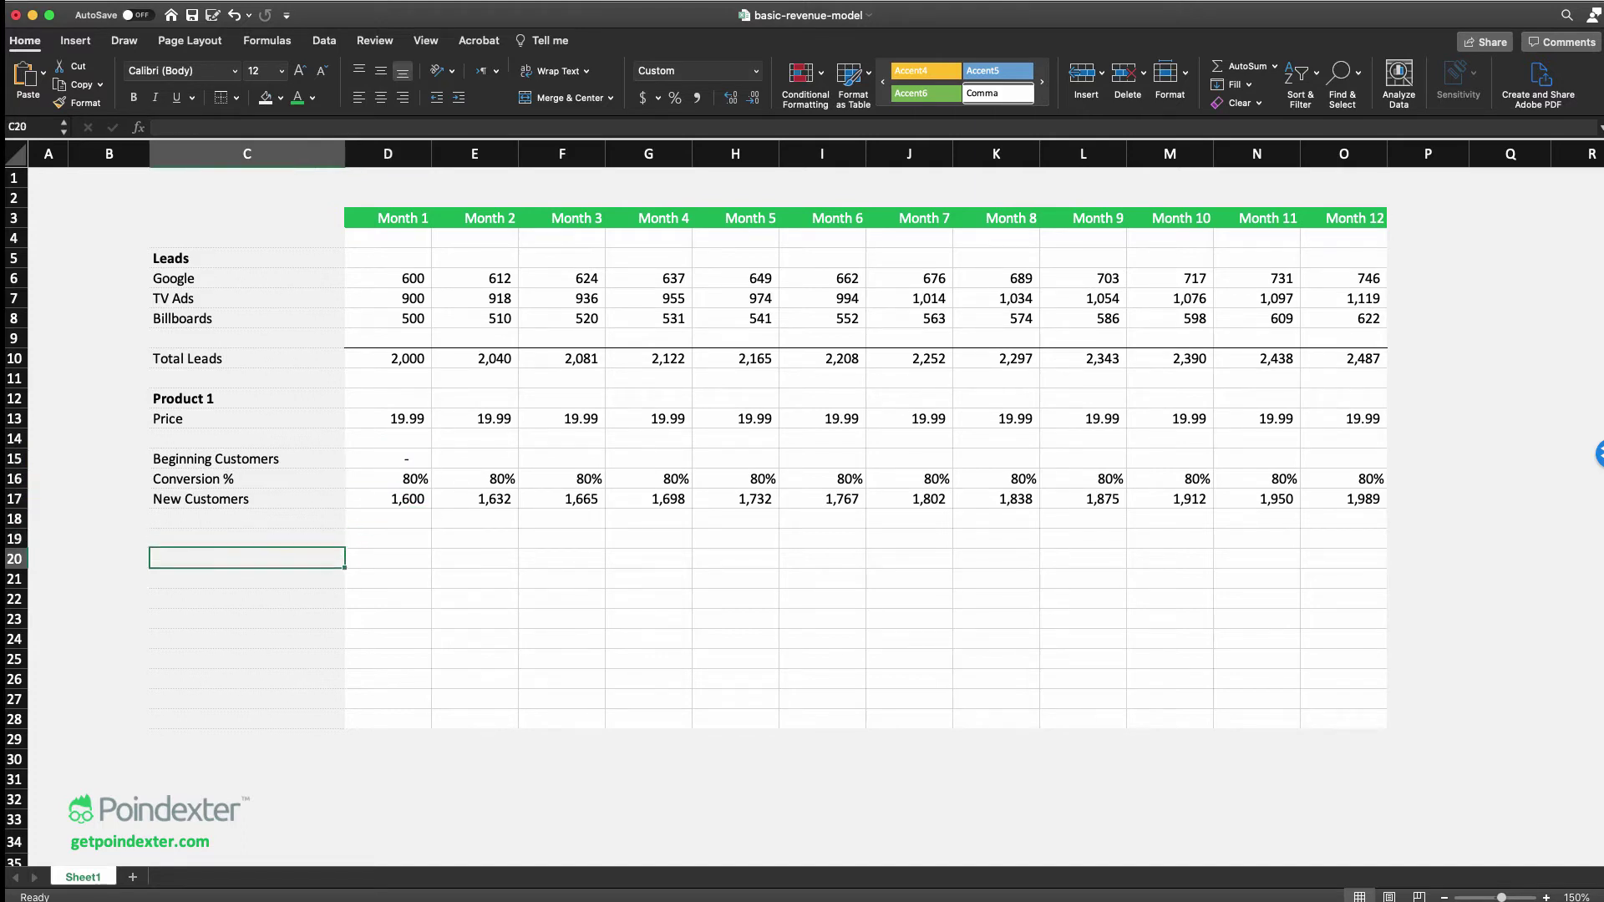
type("Ending")
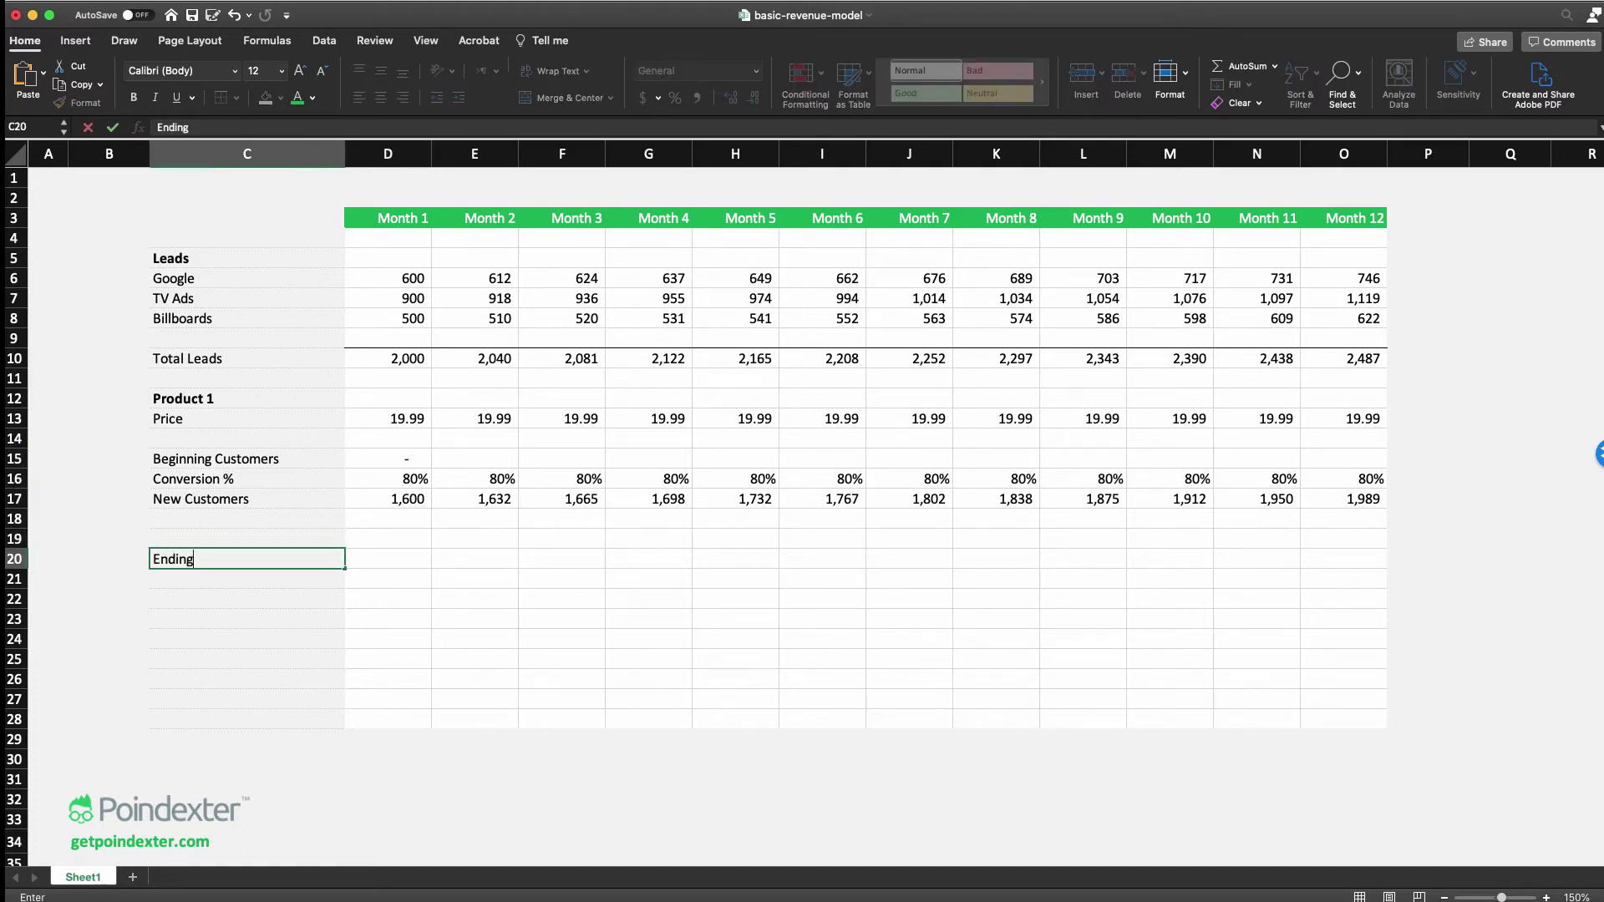
type(" Customers")
key("Tab")
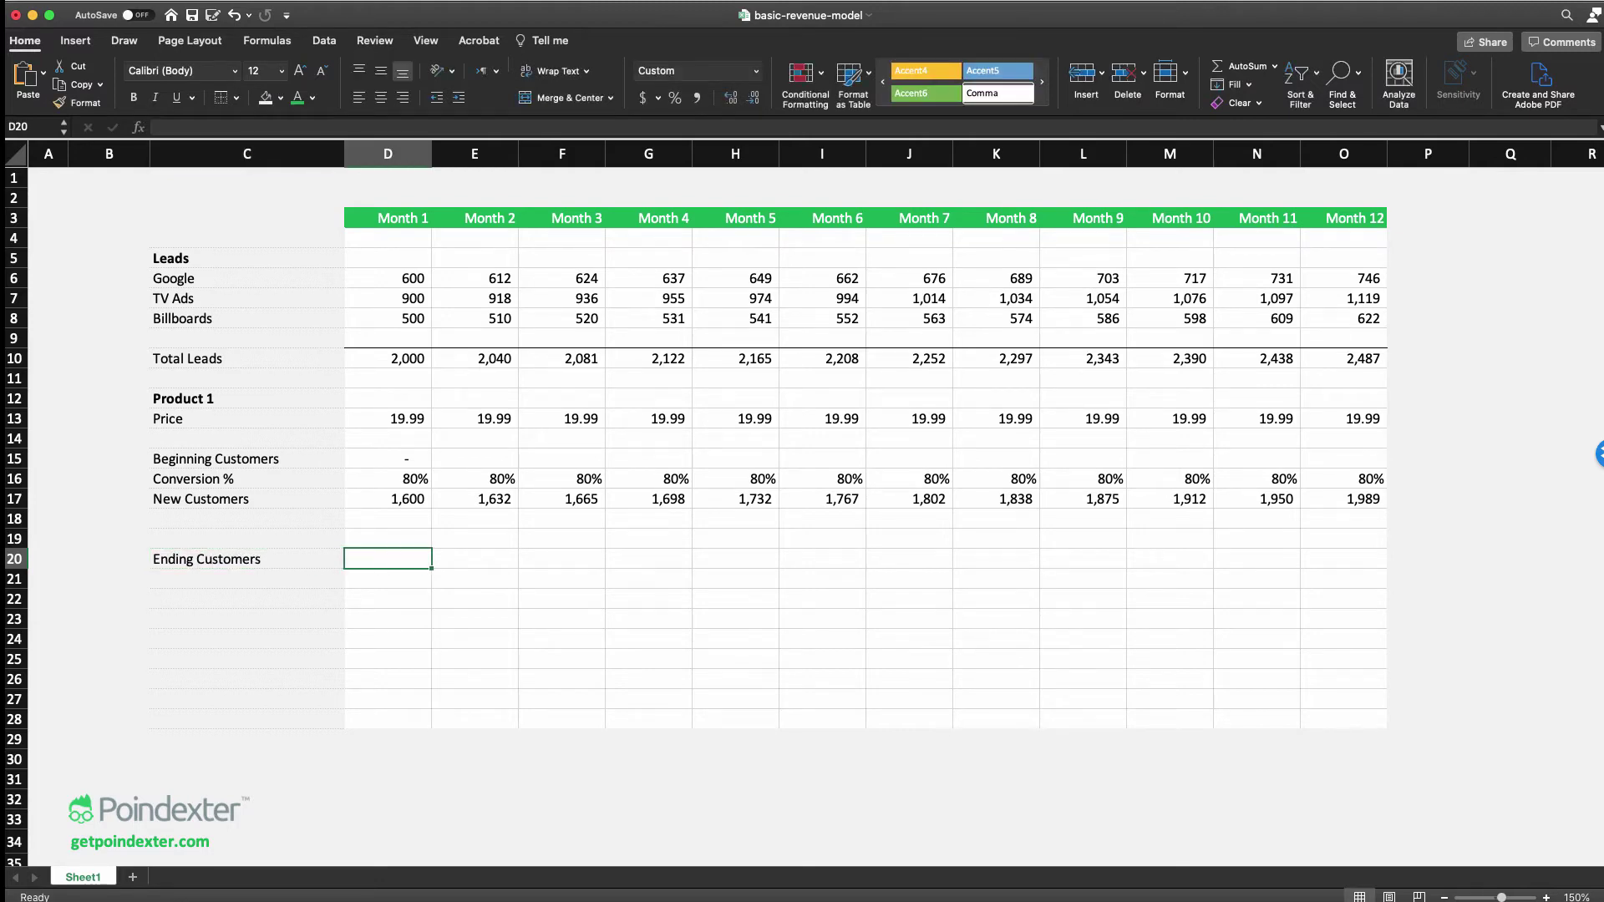
Calculate Month 1 Ending Customers in D20 as beginning plus new customers, with the formula =D15+D17
type("=")
key("Up")
key("Up")
key("Up")
key("Up")
key("Up")
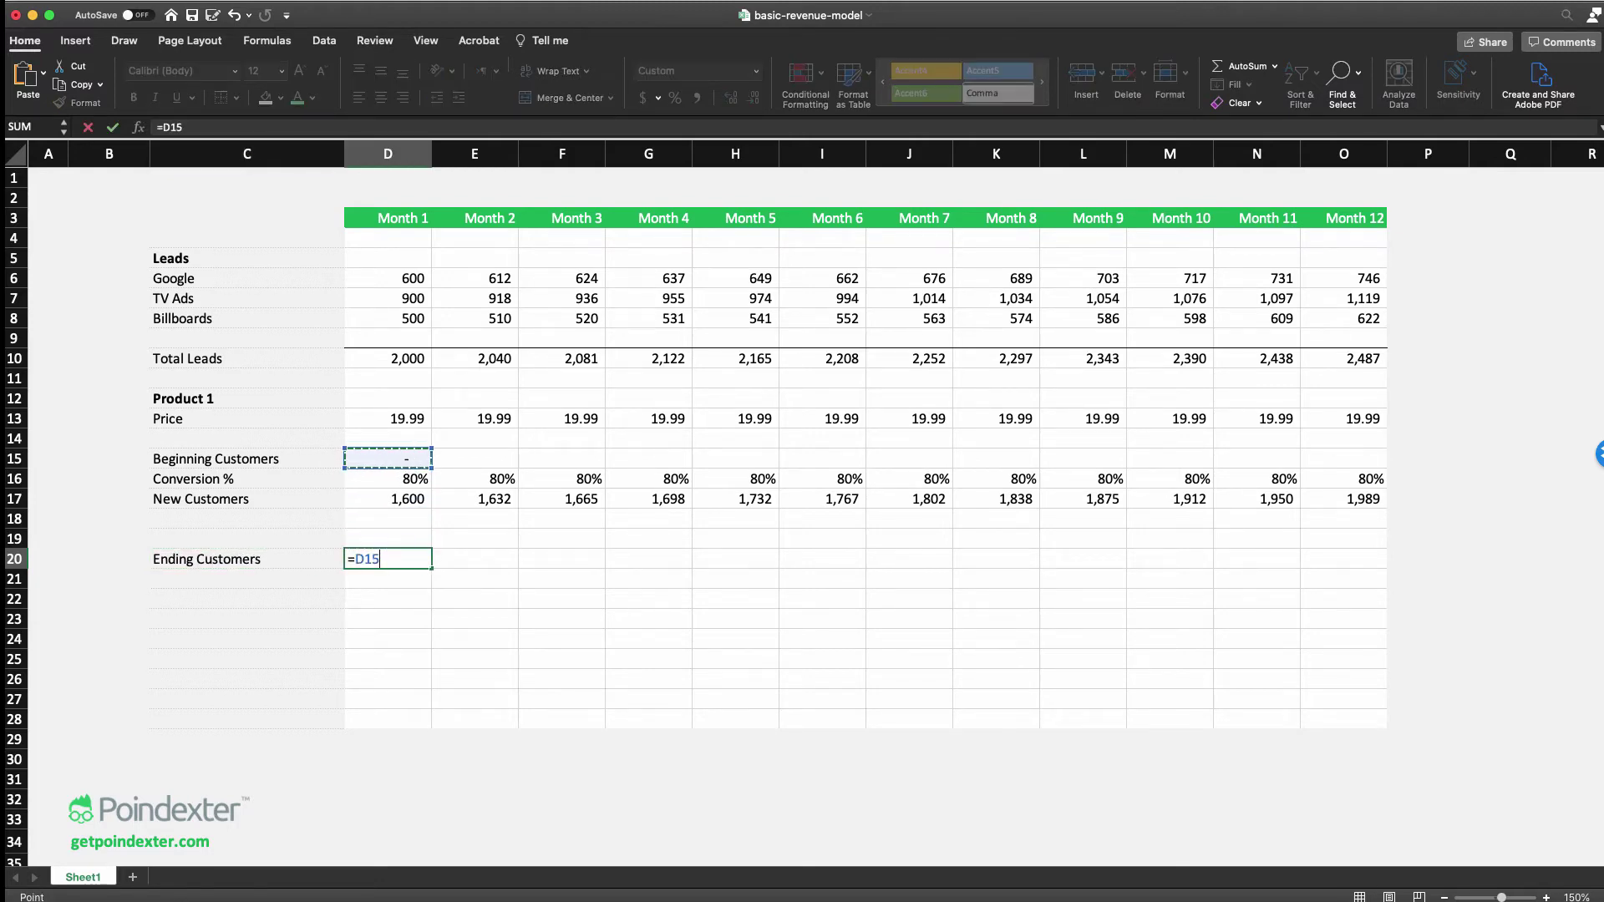
type("+")
key("Up")
key("Up")
key("Up")
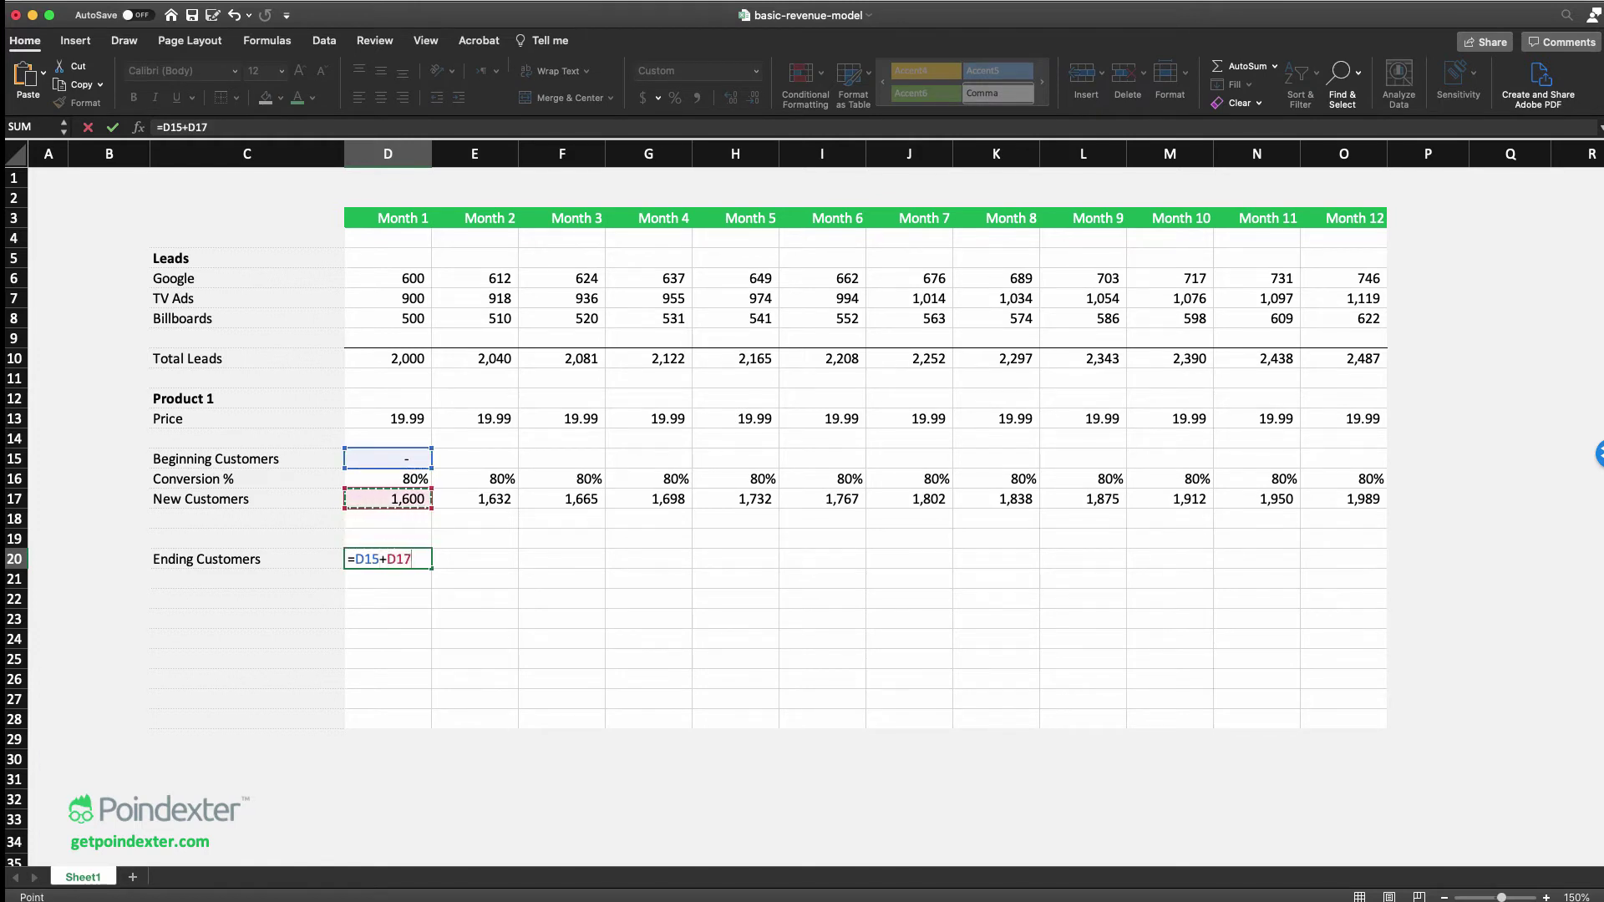
key("shift+Tab")
key("Right")
key("cmd+c")
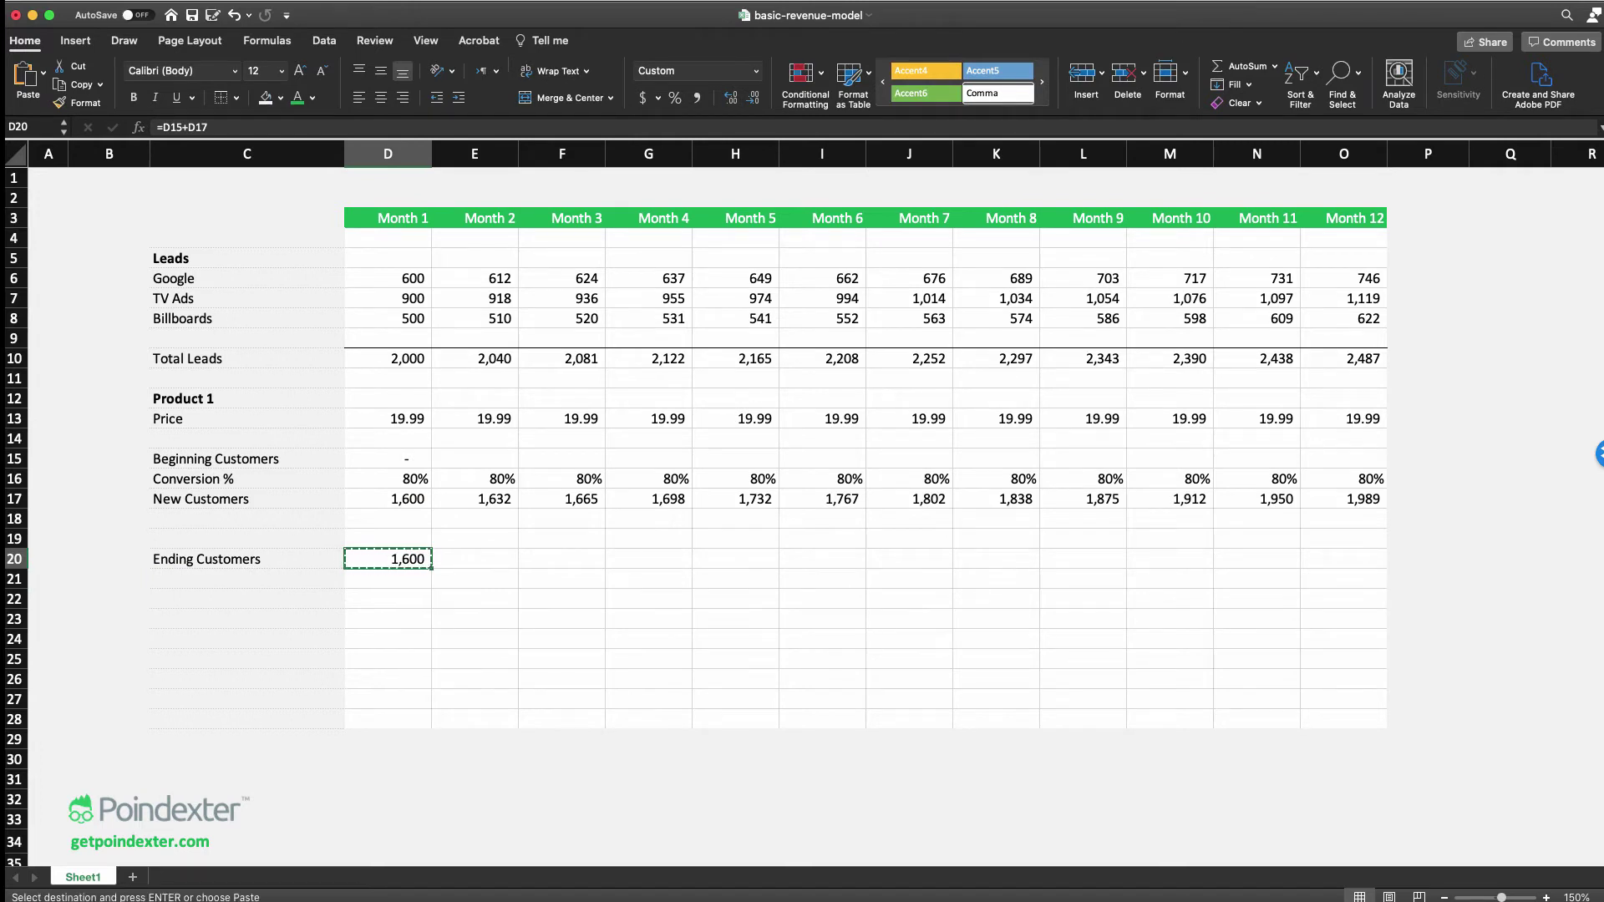
Link Month 2 Beginning Customers in E15 to Month 1 Ending Customers in D20, with the formula =D20
left_click(475, 459)
left_click(388, 559)
left_click(475, 458)
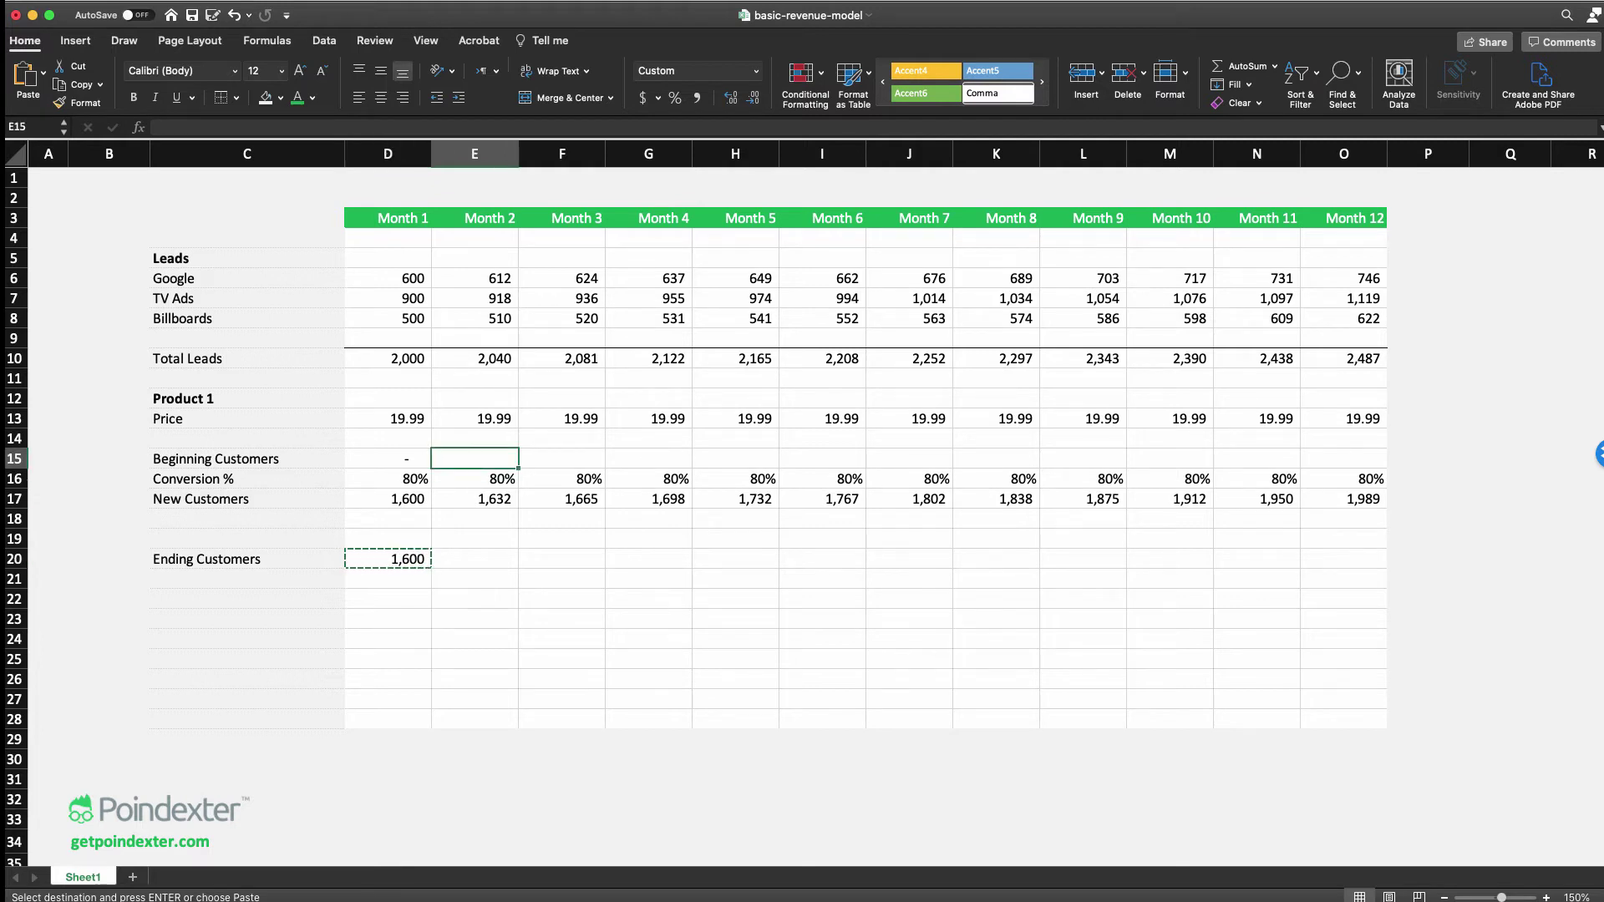
left_click(388, 559)
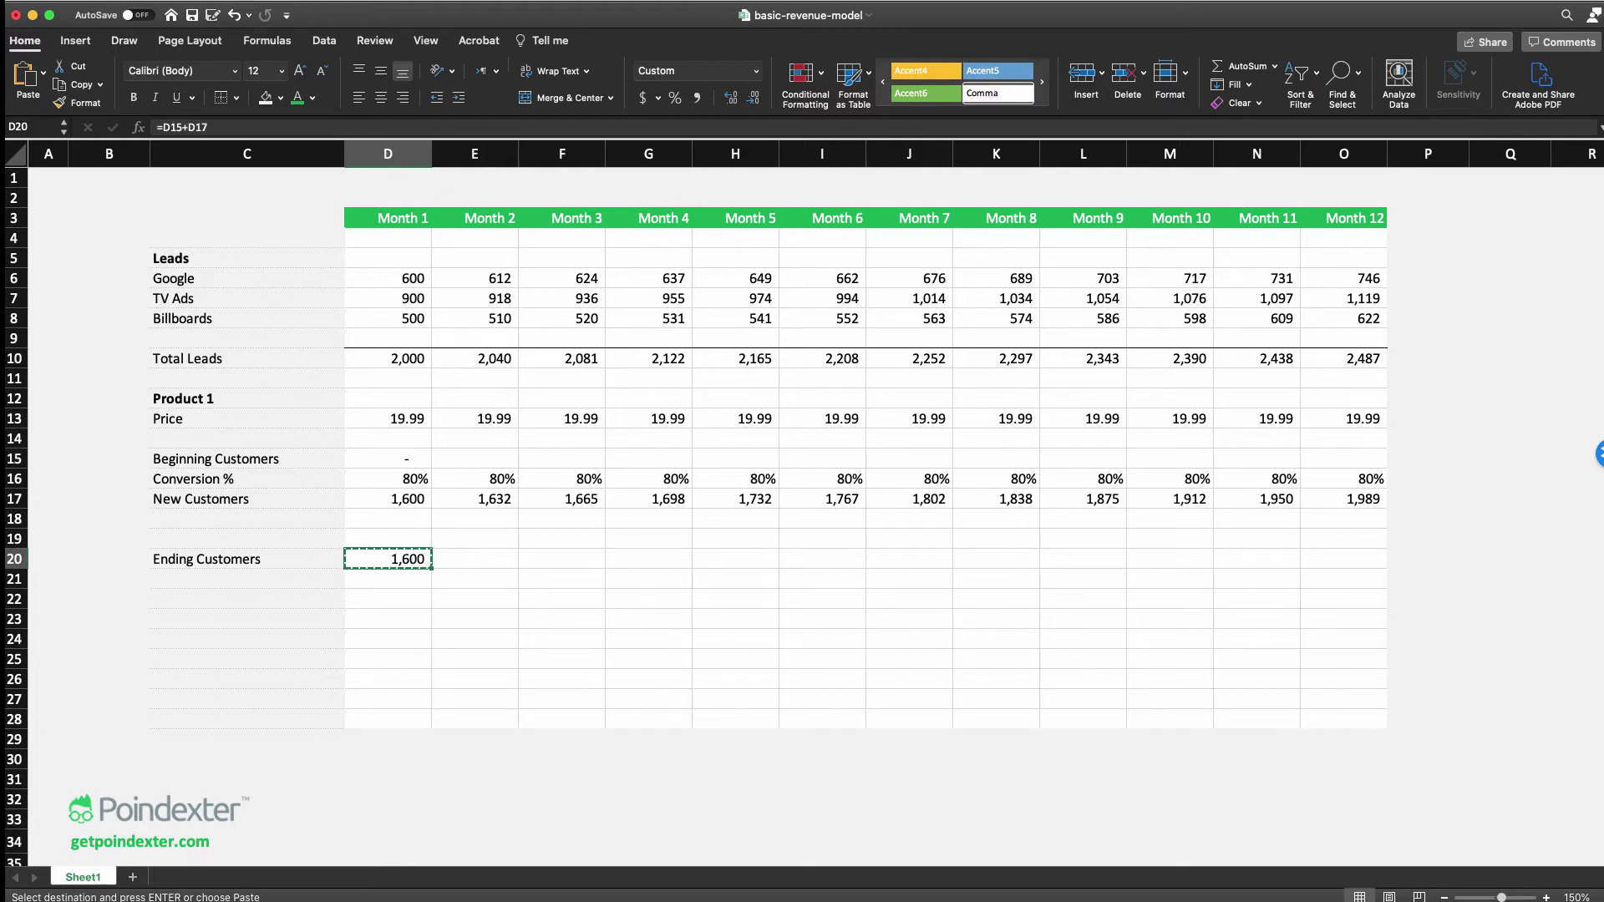
left_click(475, 459)
type("=")
key("Down")
key("Down")
key("Down")
key("Down")
key("Down")
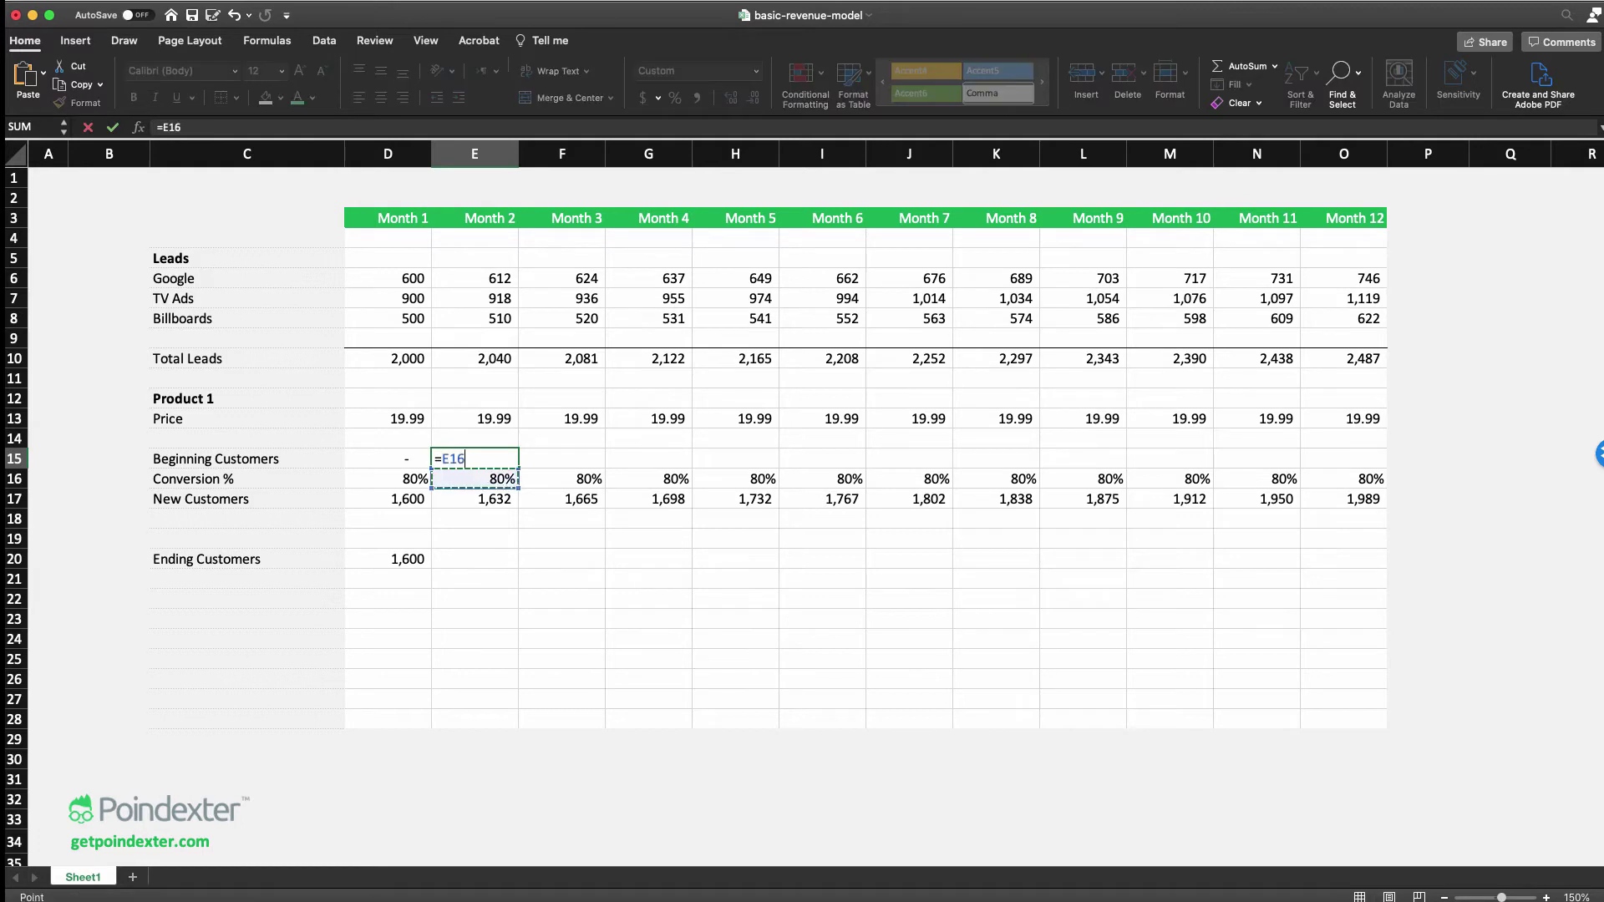
key("Left")
key("Return")
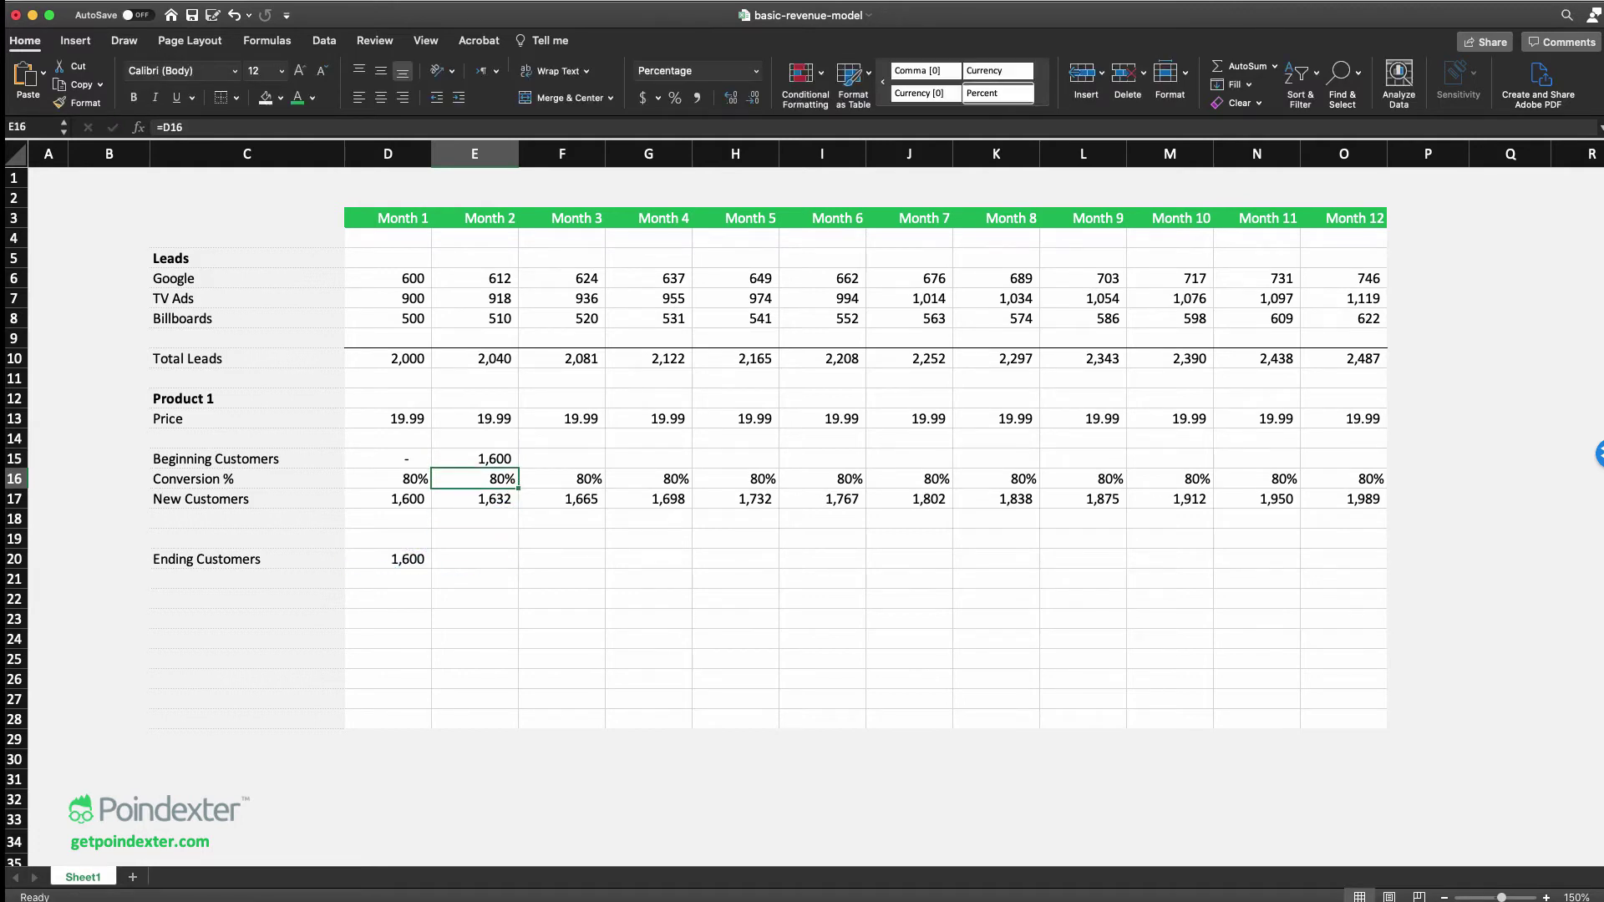
Copy the Month 1 Ending Customers formula from D20 into Month 2 in E20
key("Down")
key("Down")
key("Down")
key("Down")
key("Left")
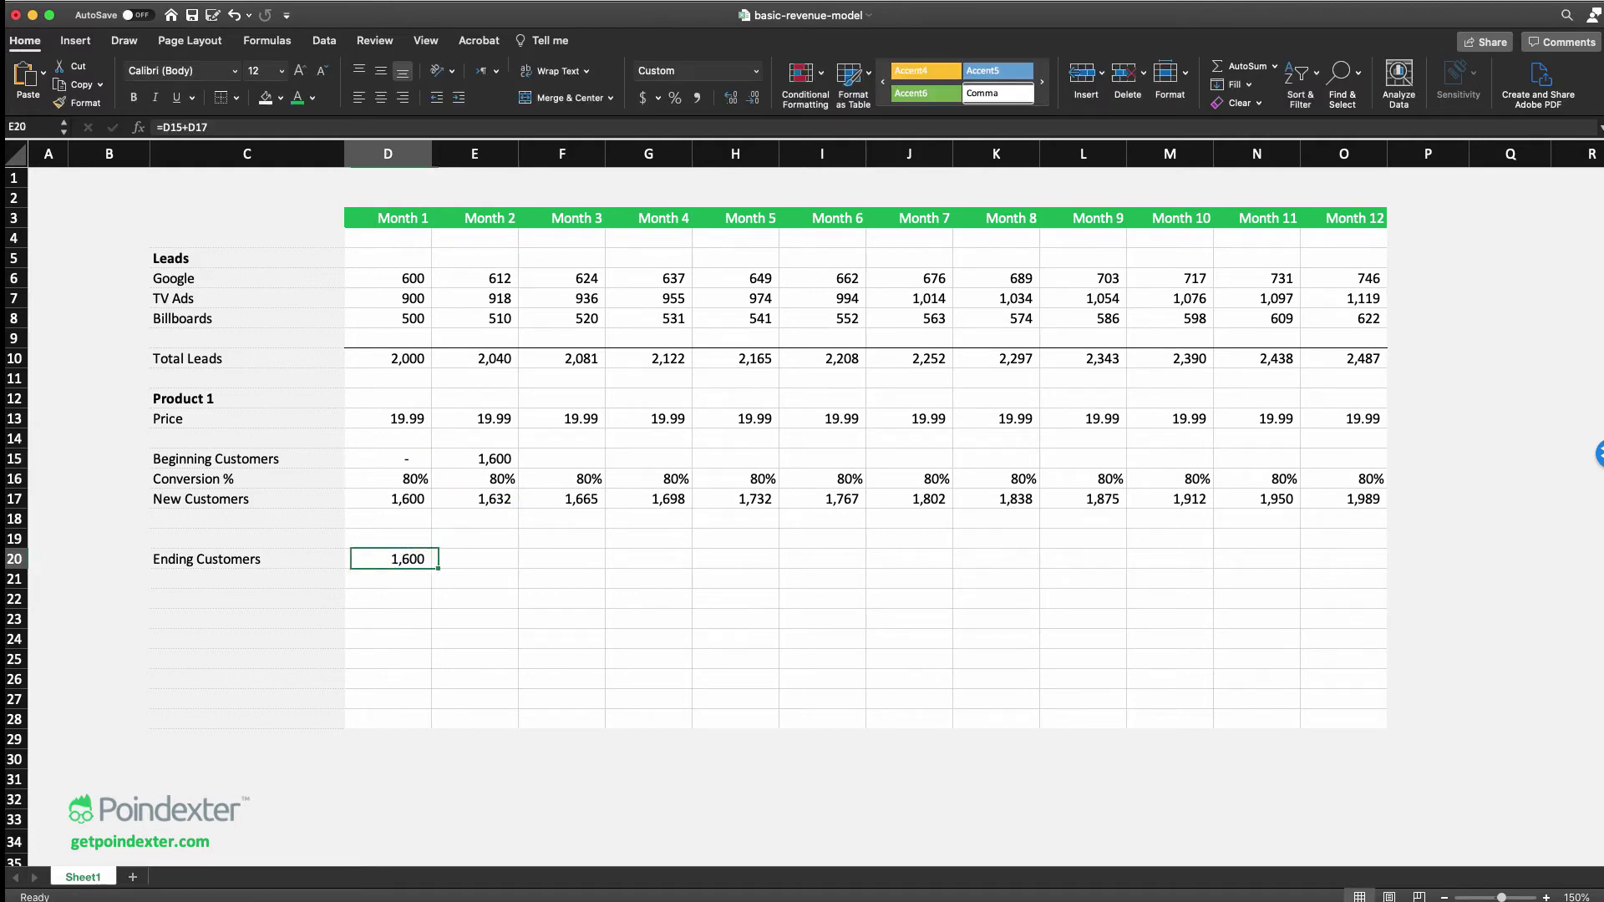
key("super+c")
key("Right")
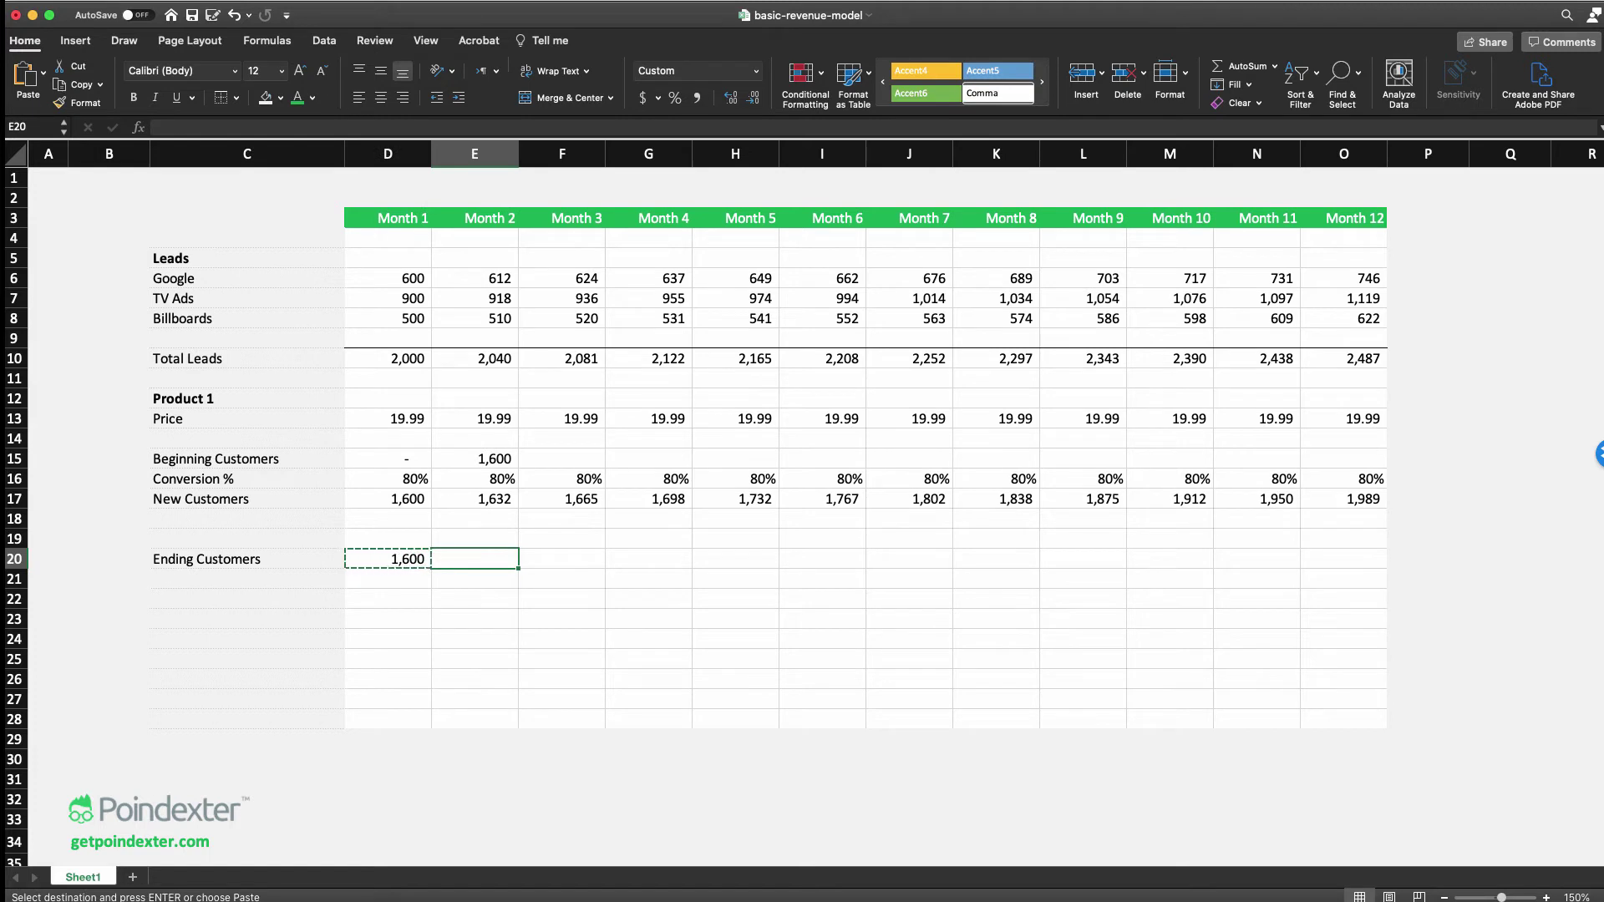
key("ctrl+v")
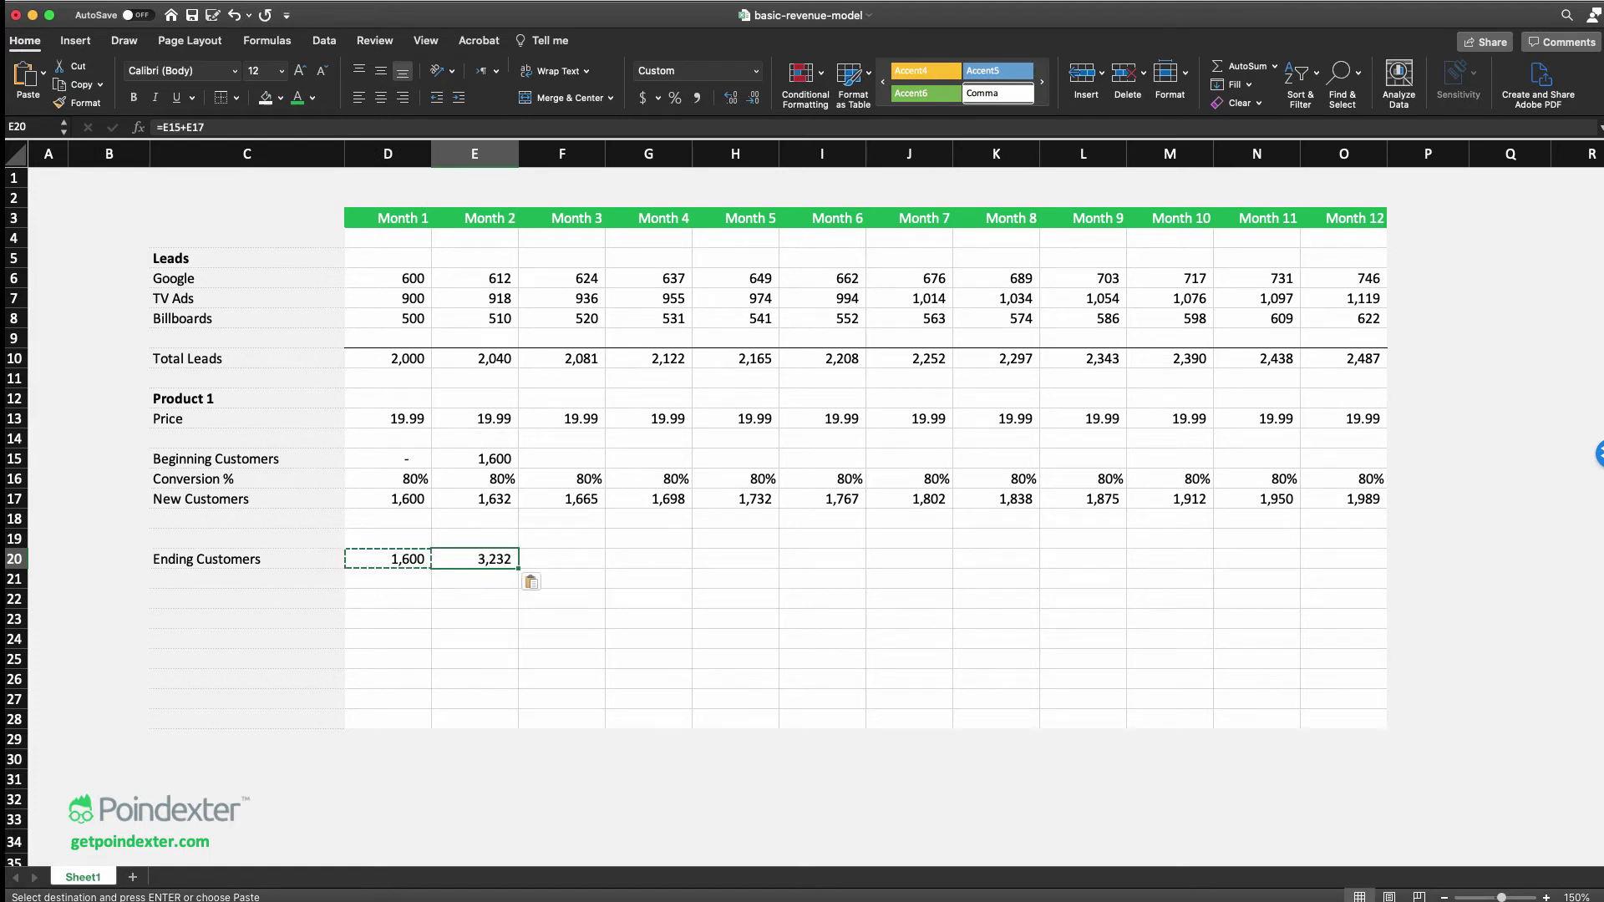
Fill the Month 2 Beginning Customers formula across row 15 through Month 12
key("super+Up")
key("super+Up")
left_click_drag(518, 469, 1382, 468)
Copy the Month 2 Ending Customers formula from E20 across row 20 through Month 12
left_click(474, 559)
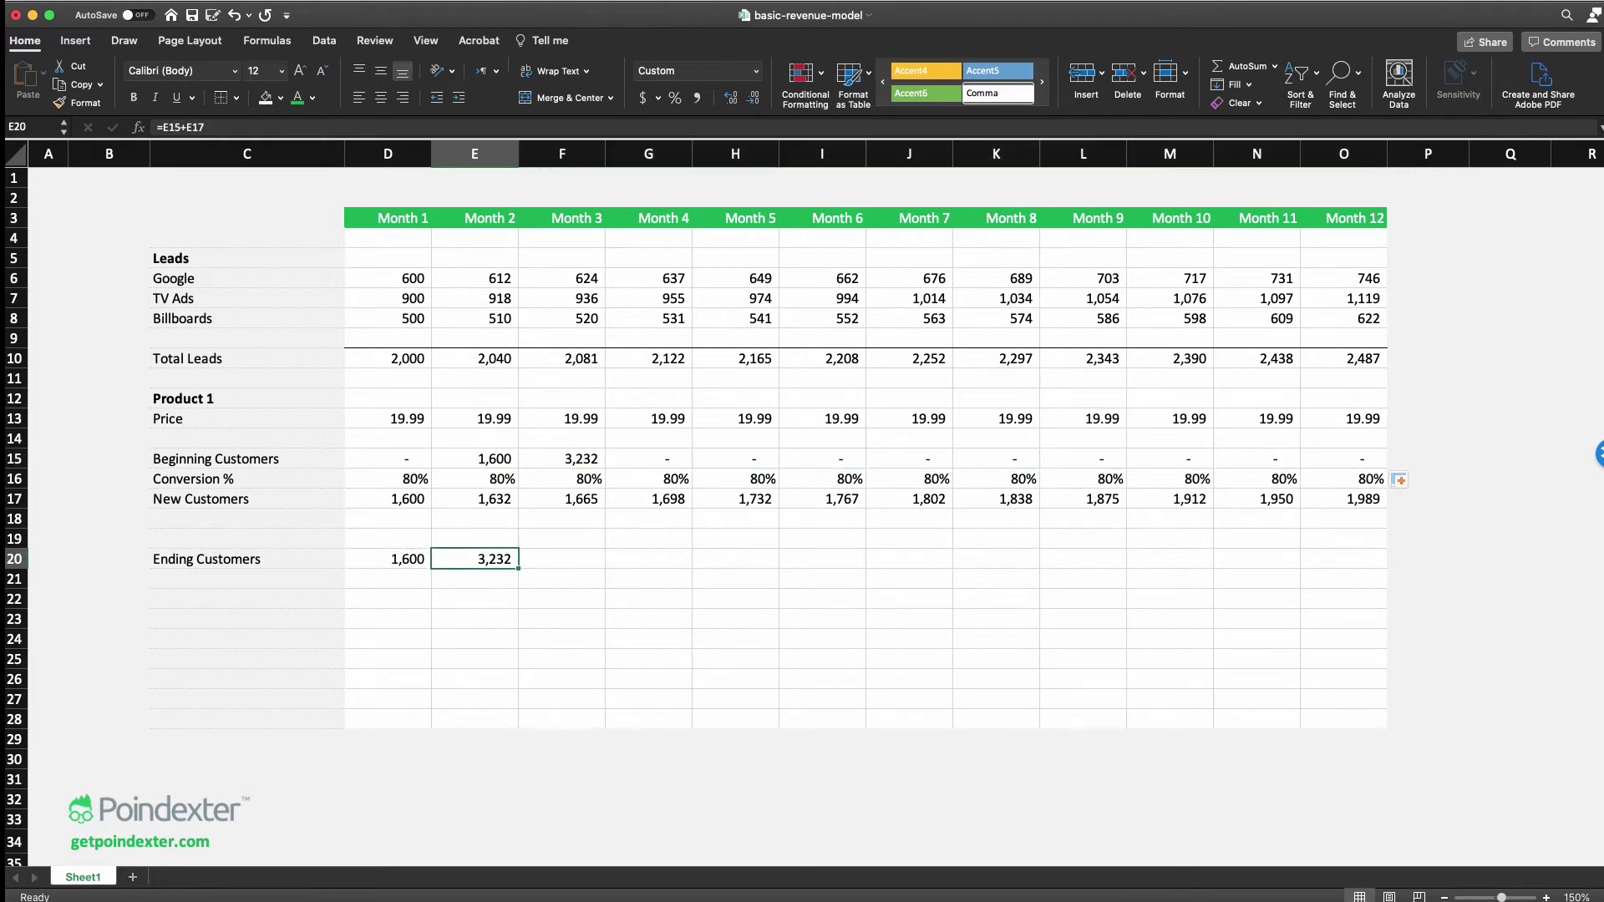
key("super+c")
key("shift+Right")
key("shift+Right")
key("shift+Right")
key("shift+Right")
key("shift+Right")
key("shift+Right")
left_click_drag(996, 559, 1343, 558)
key("ctrl+v")
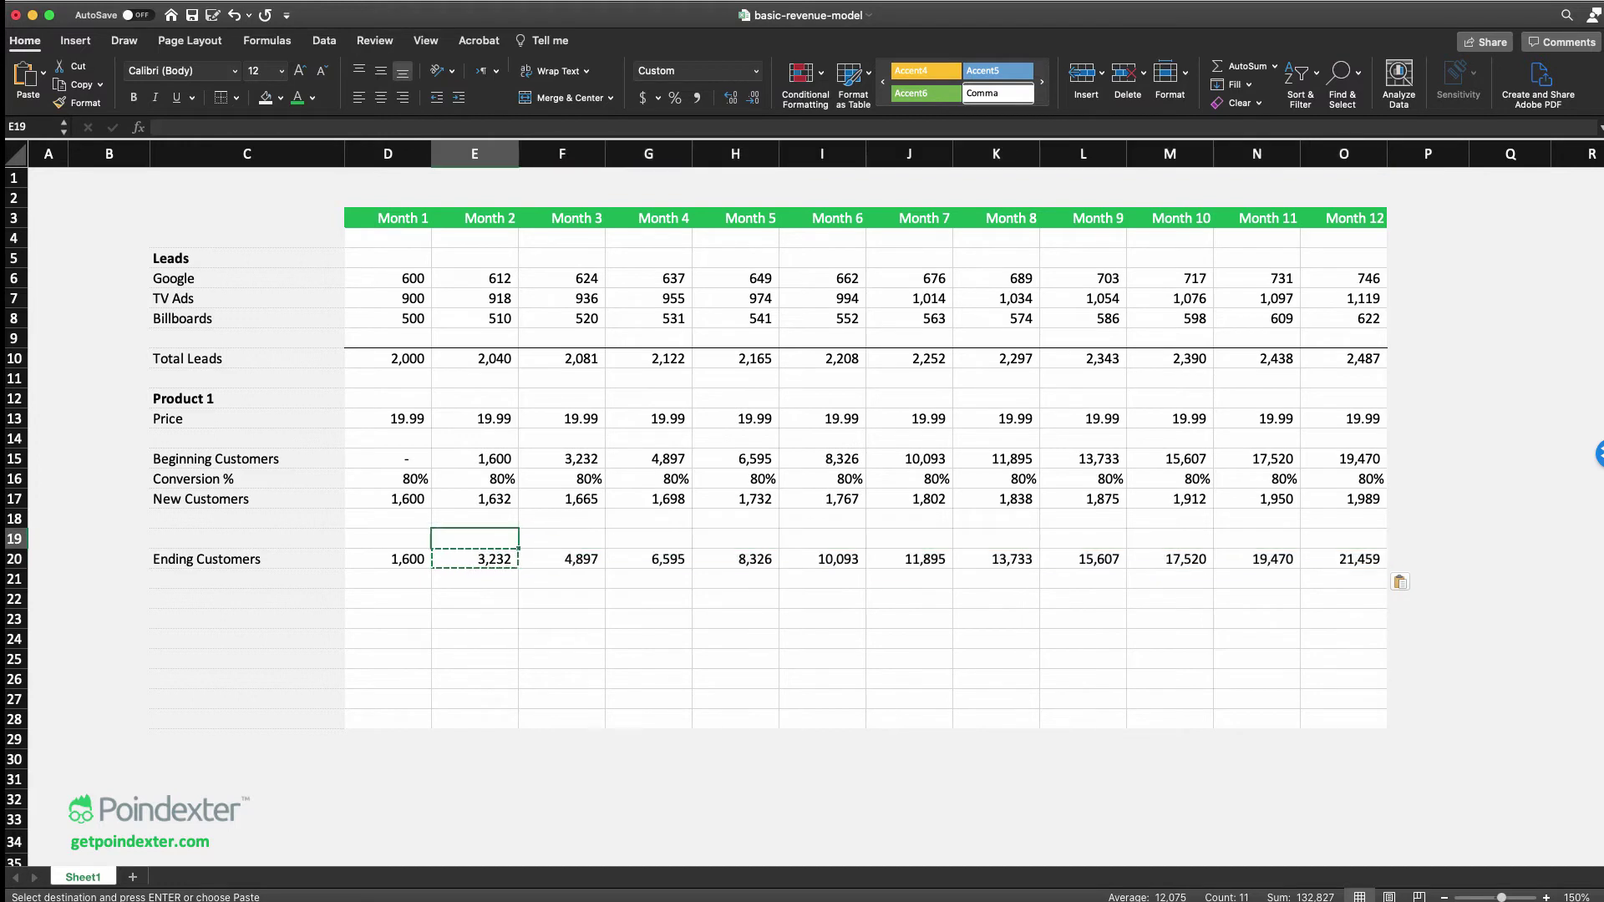
key("Right")
key("Right")
key("Right")
key("Right")
key("Right")
key("Right")
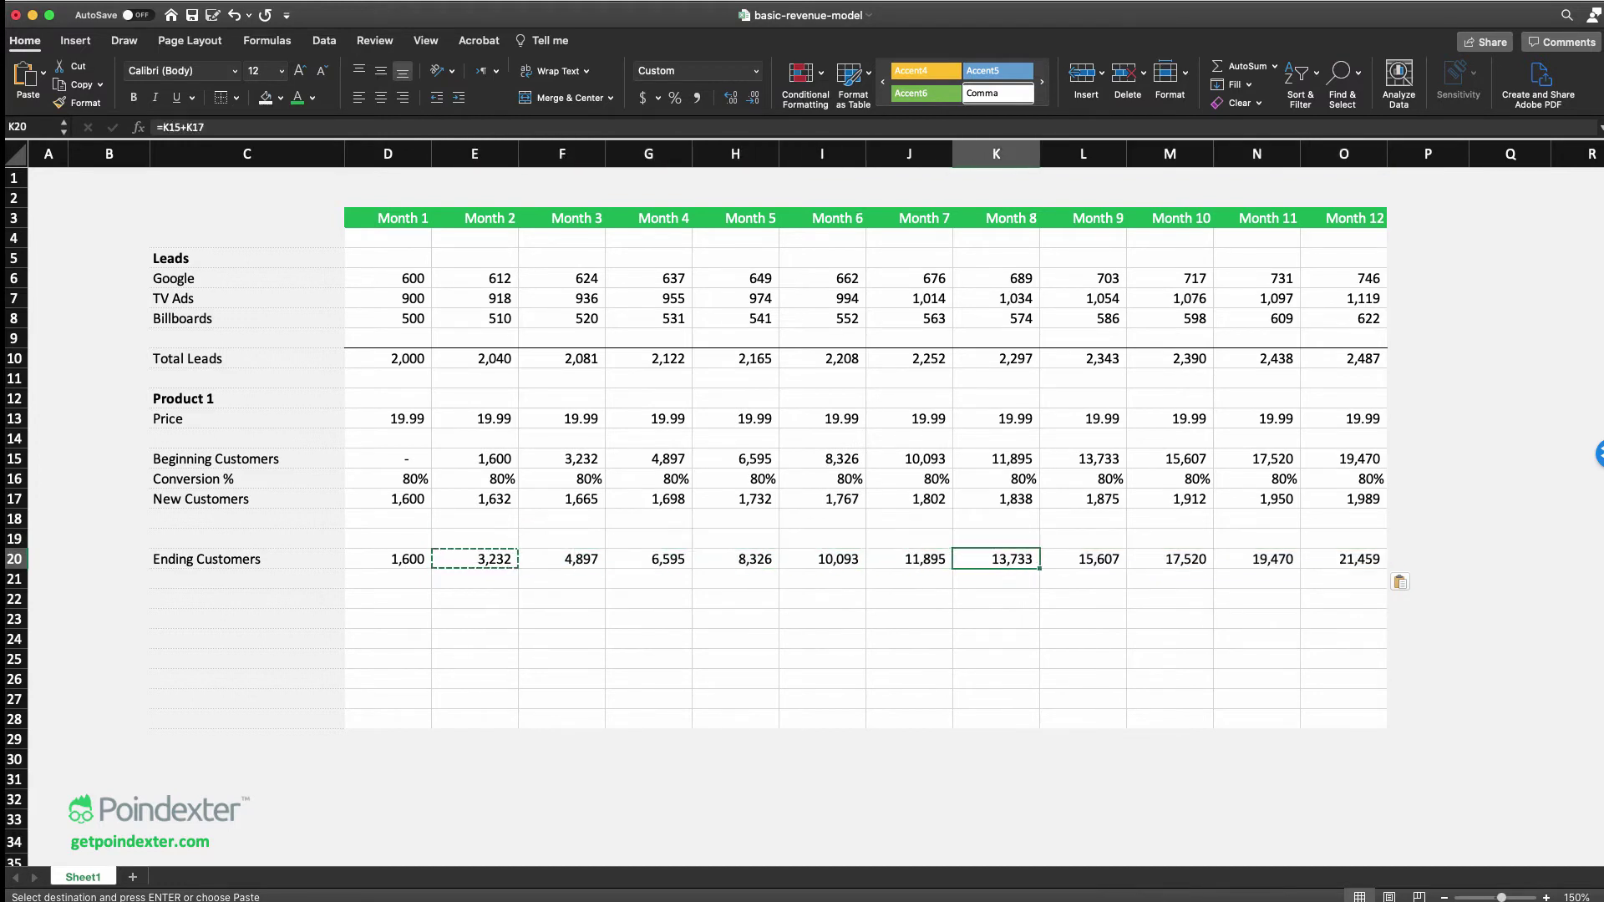
Review the Ending Customers formulas in row 20 across the months
key("Left")
key("Left")
key("Left")
key("Left")
key("Left")
key("Left")
key("Left")
key("Left")
key("Right")
key("Right")
key("Right")
key("Right")
key("Right")
key("Right")
key("Right")
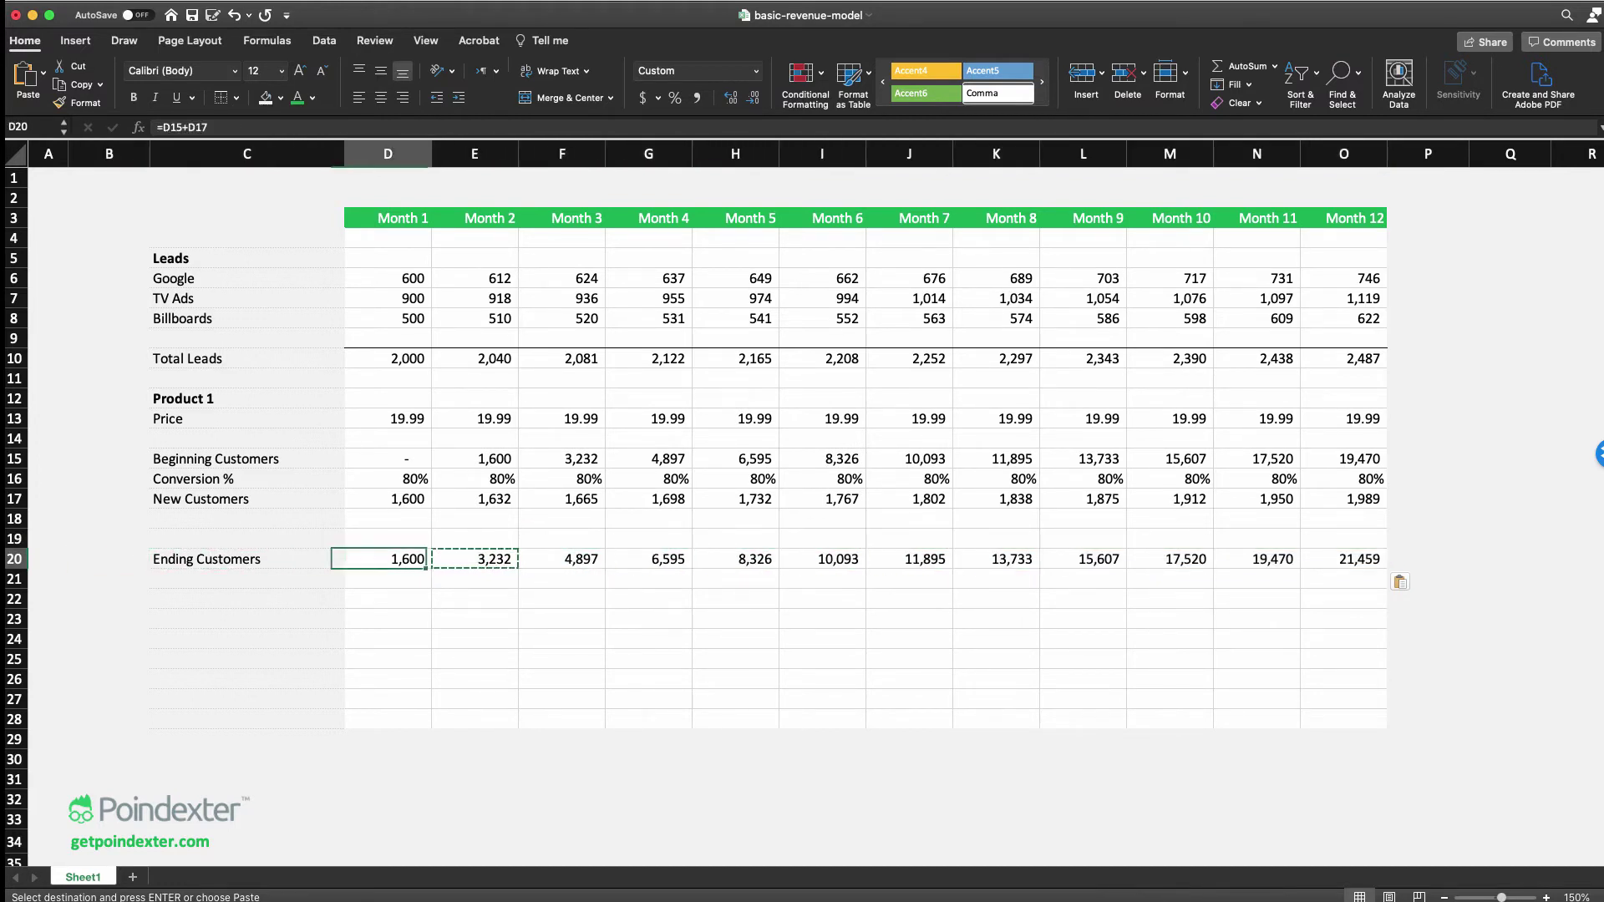
key("Right")
key("Right")
key("Right")
key("Right")
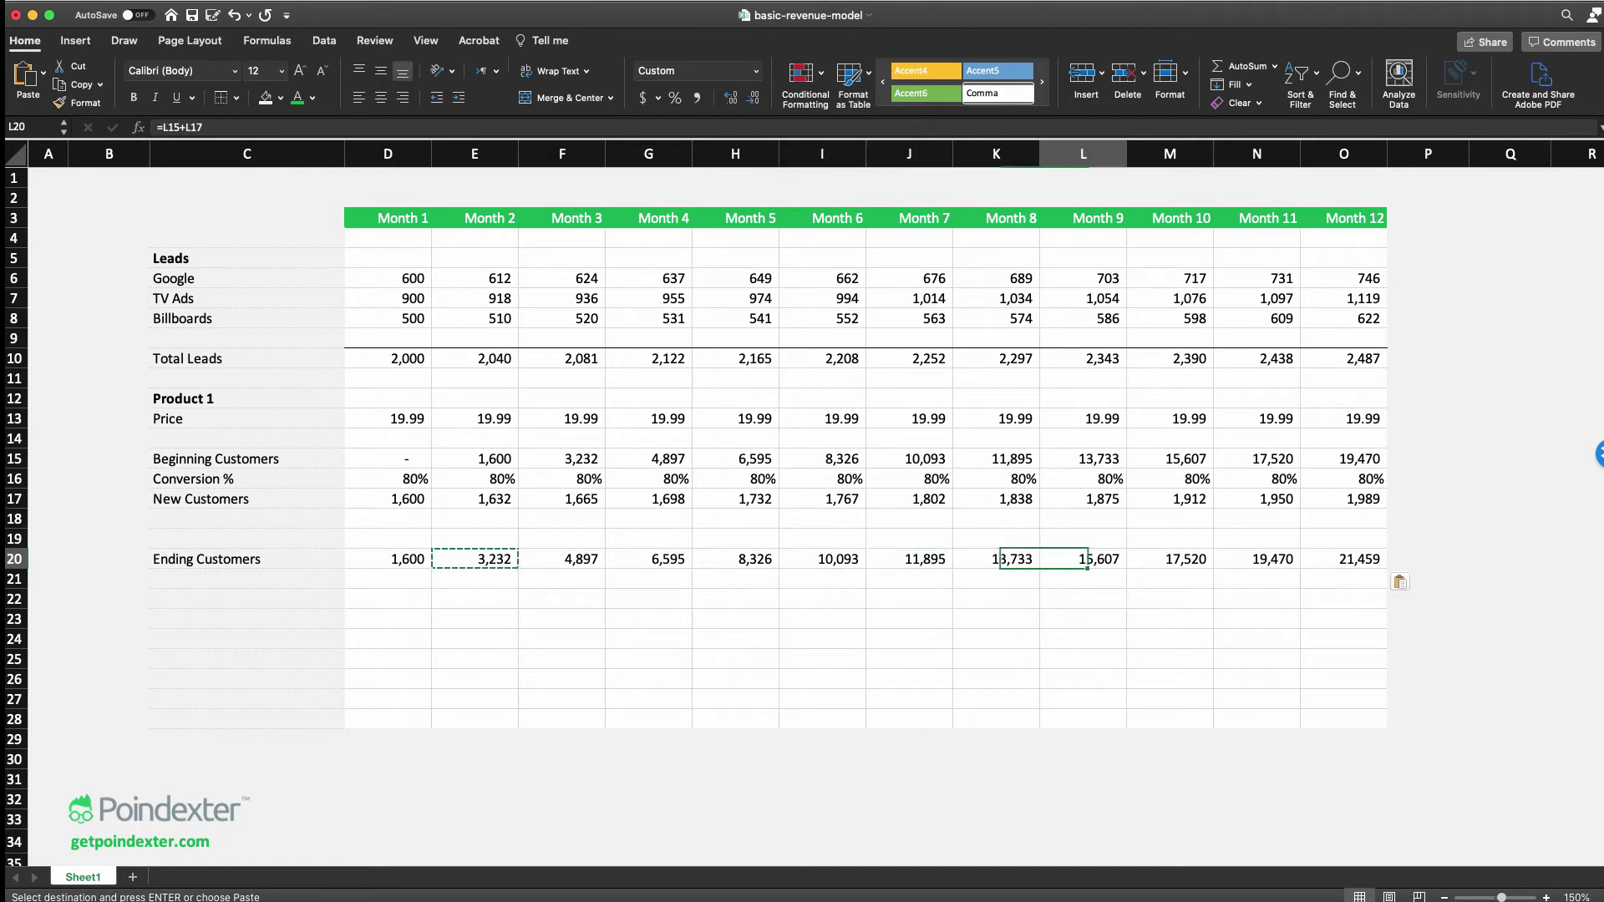
Review the New Customers formulas in row 17 through Month 12
key("Up")
key("Up")
key("Up")
key("Left")
key("Left")
key("Left")
key("Left")
key("Left")
key("Left")
key("Left")
key("Left")
key("Left")
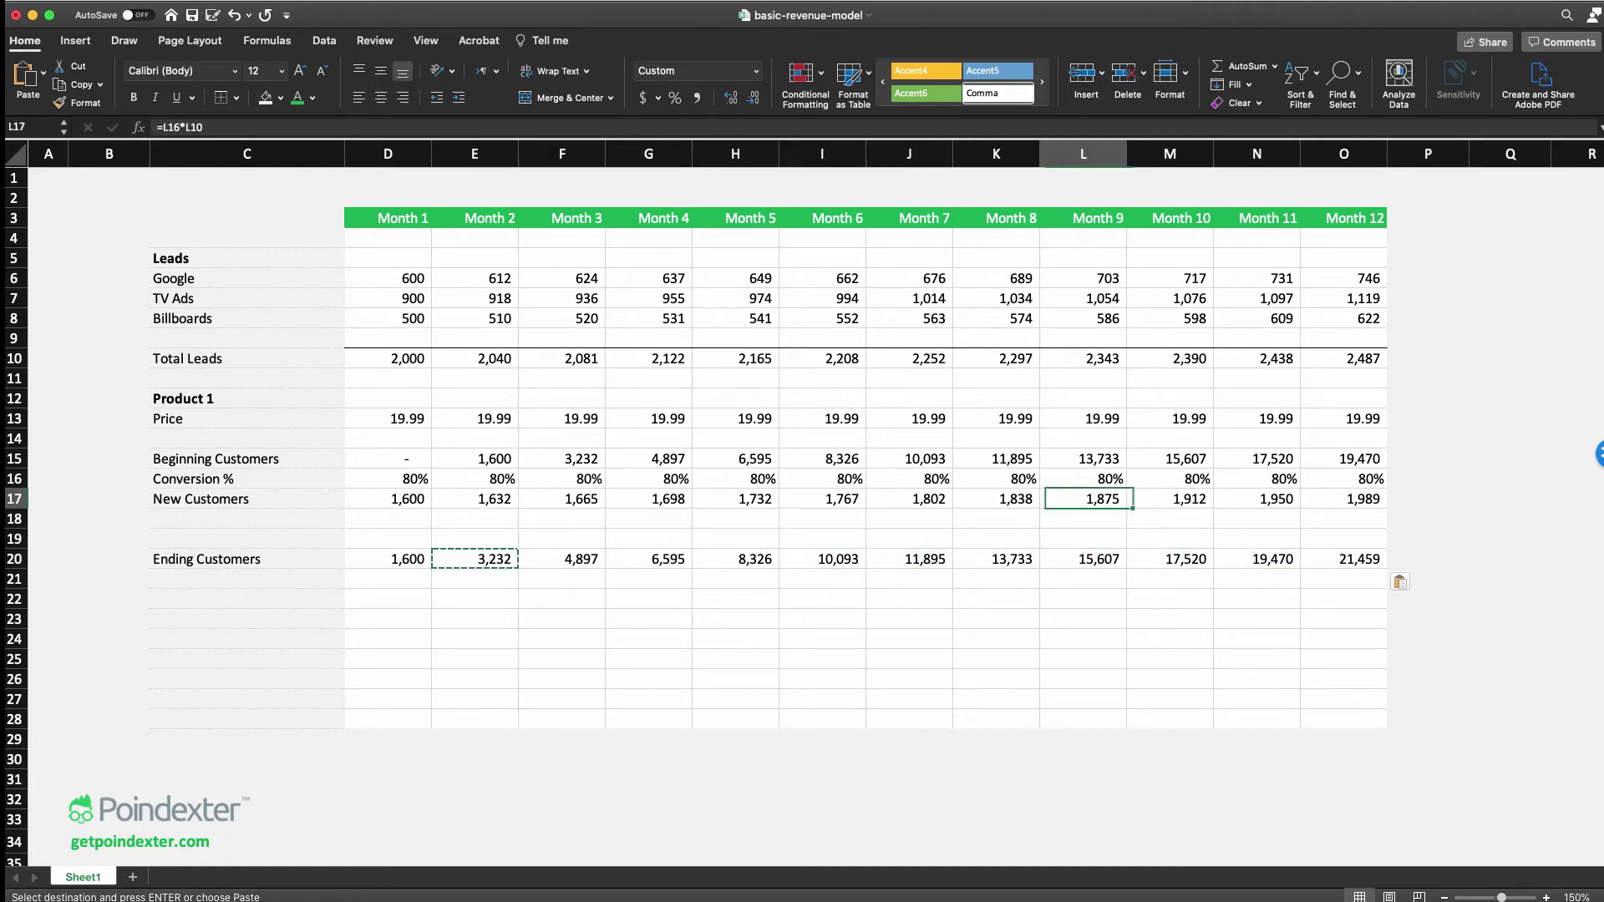
key("Right")
key("Right")
key("Right")
key("Right")
key("Right")
key("Right")
key("Right")
key("Right")
key("Right")
key("Right")
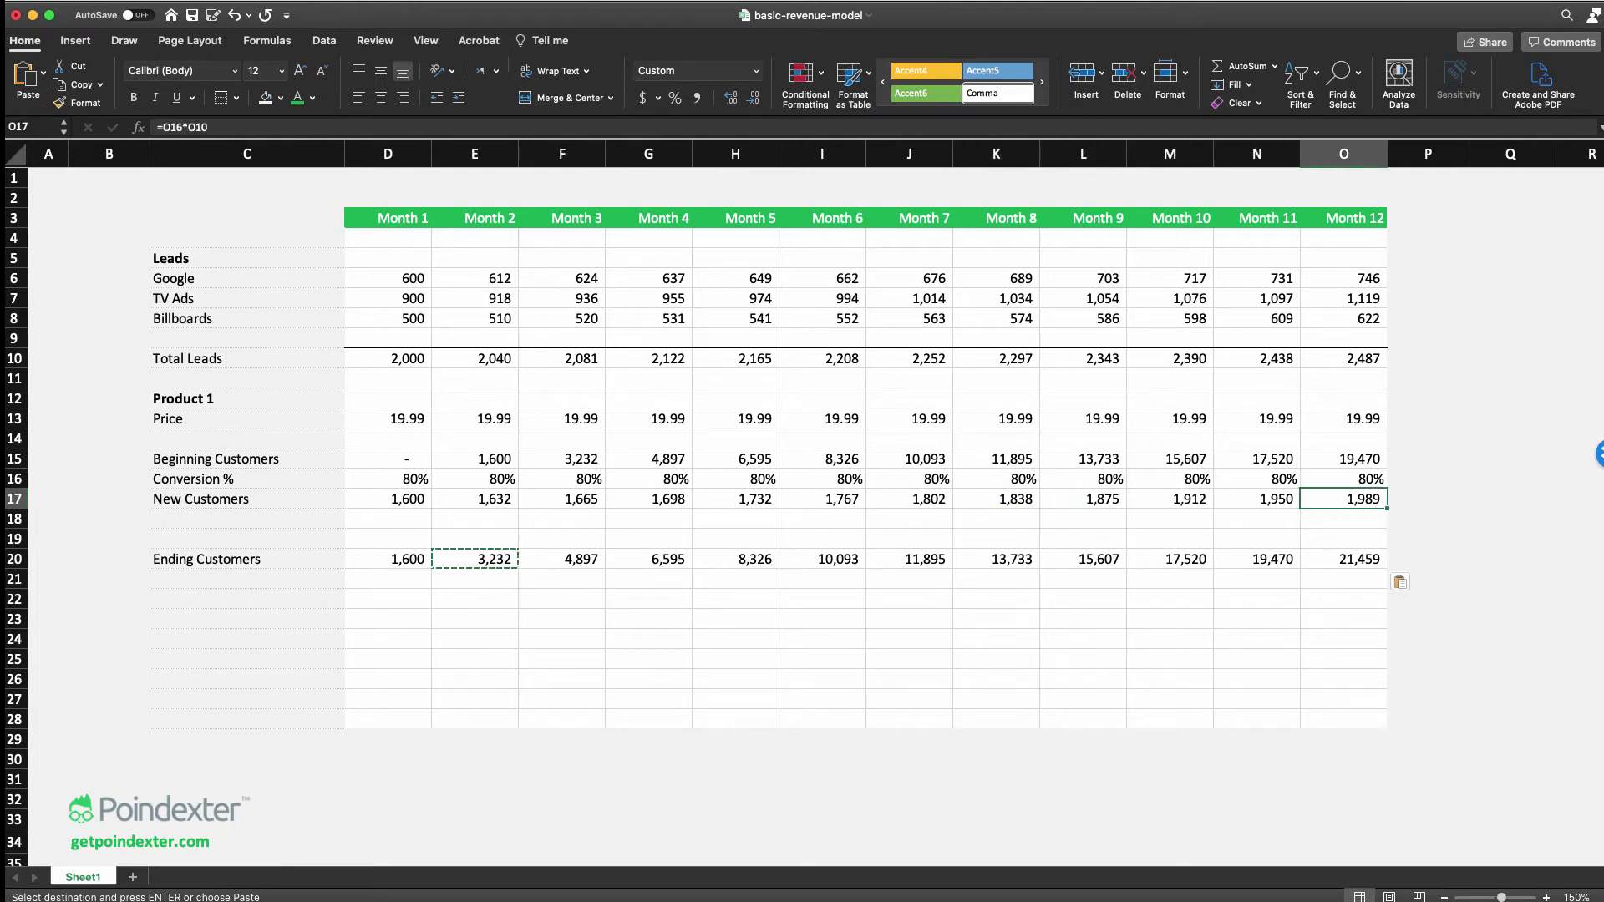
key("Down")
key("Left")
key("Left")
key("Left")
key("Left")
key("Left")
key("Left")
key("Left")
key("Left")
key("Left")
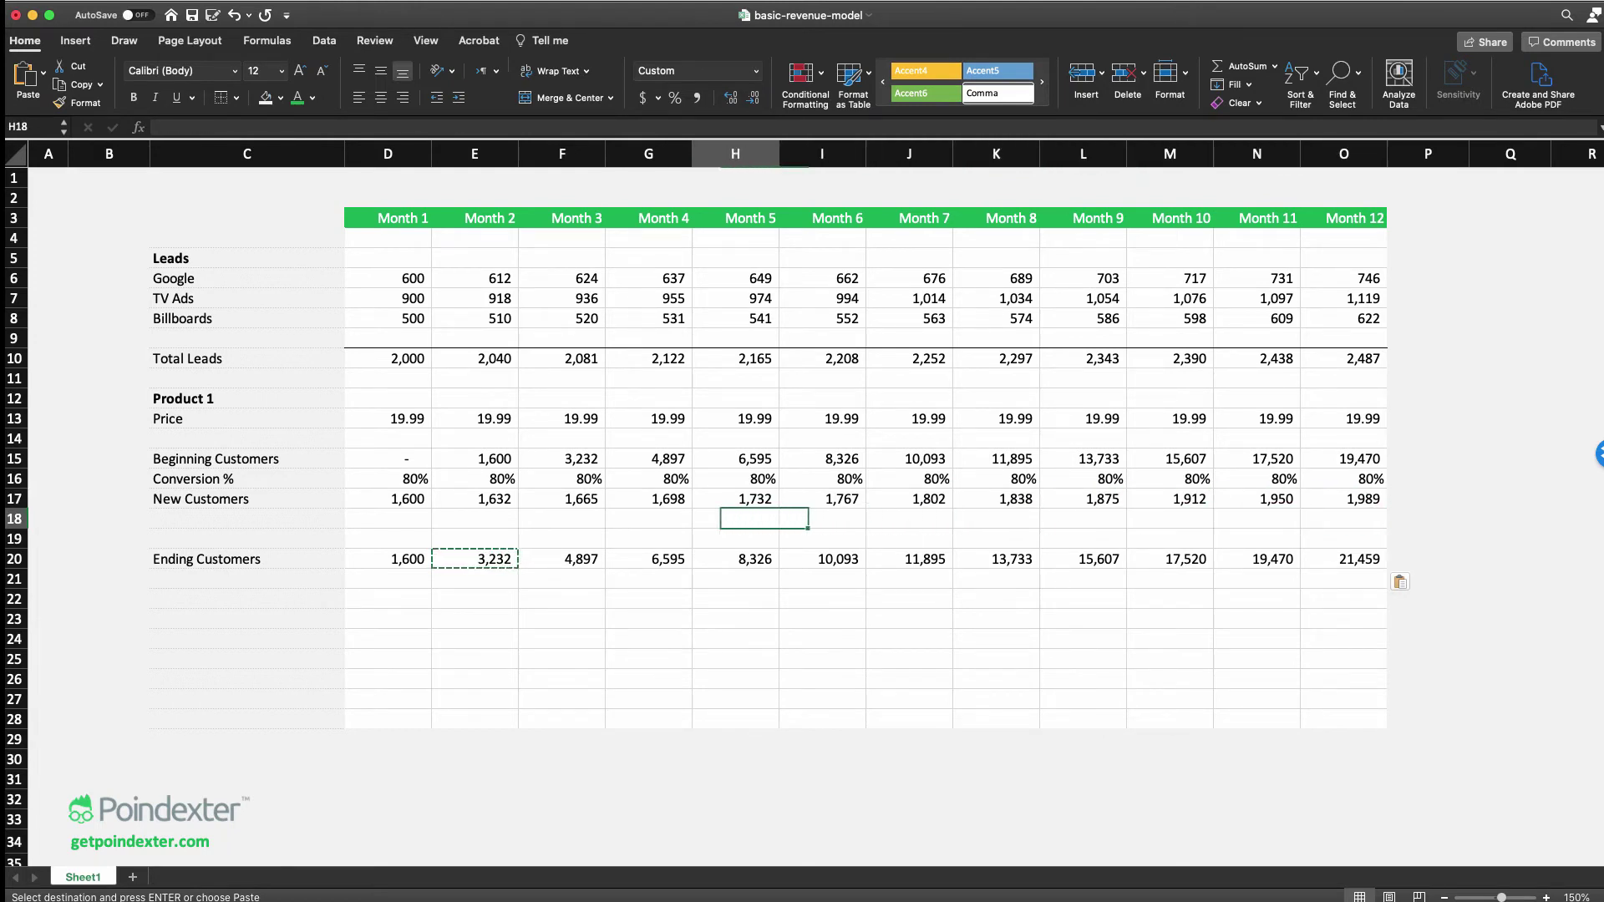
key("Left")
key("Left")
key("Left")
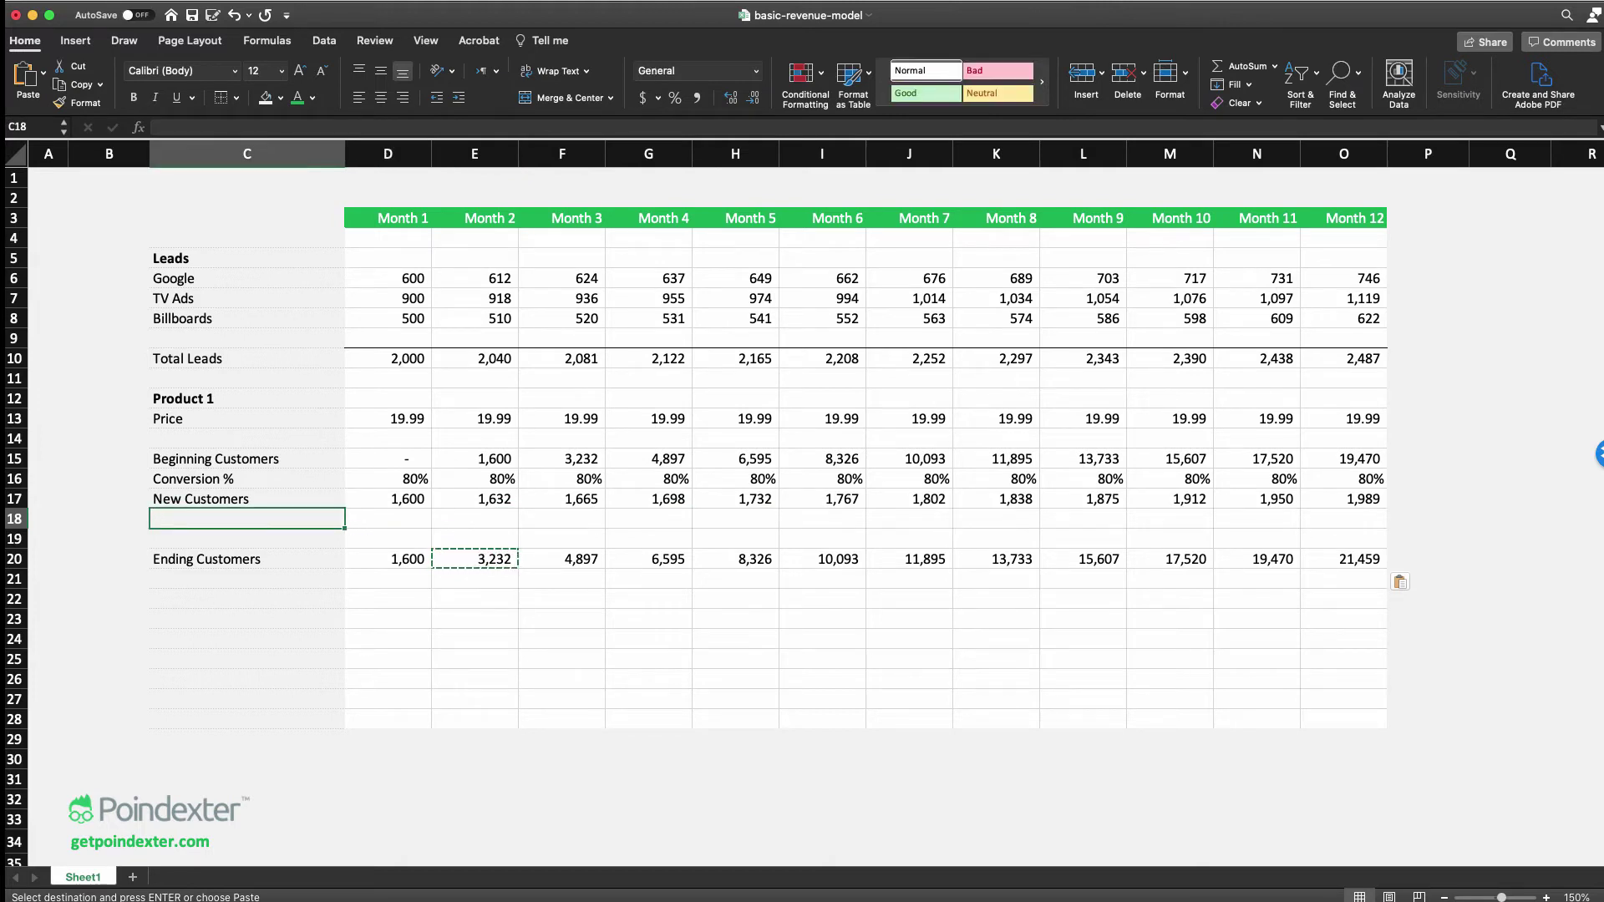
Inspect the Month 3 formulas for New Customers, Ending Customers and Beginning Customers in column F
left_click(474, 599)
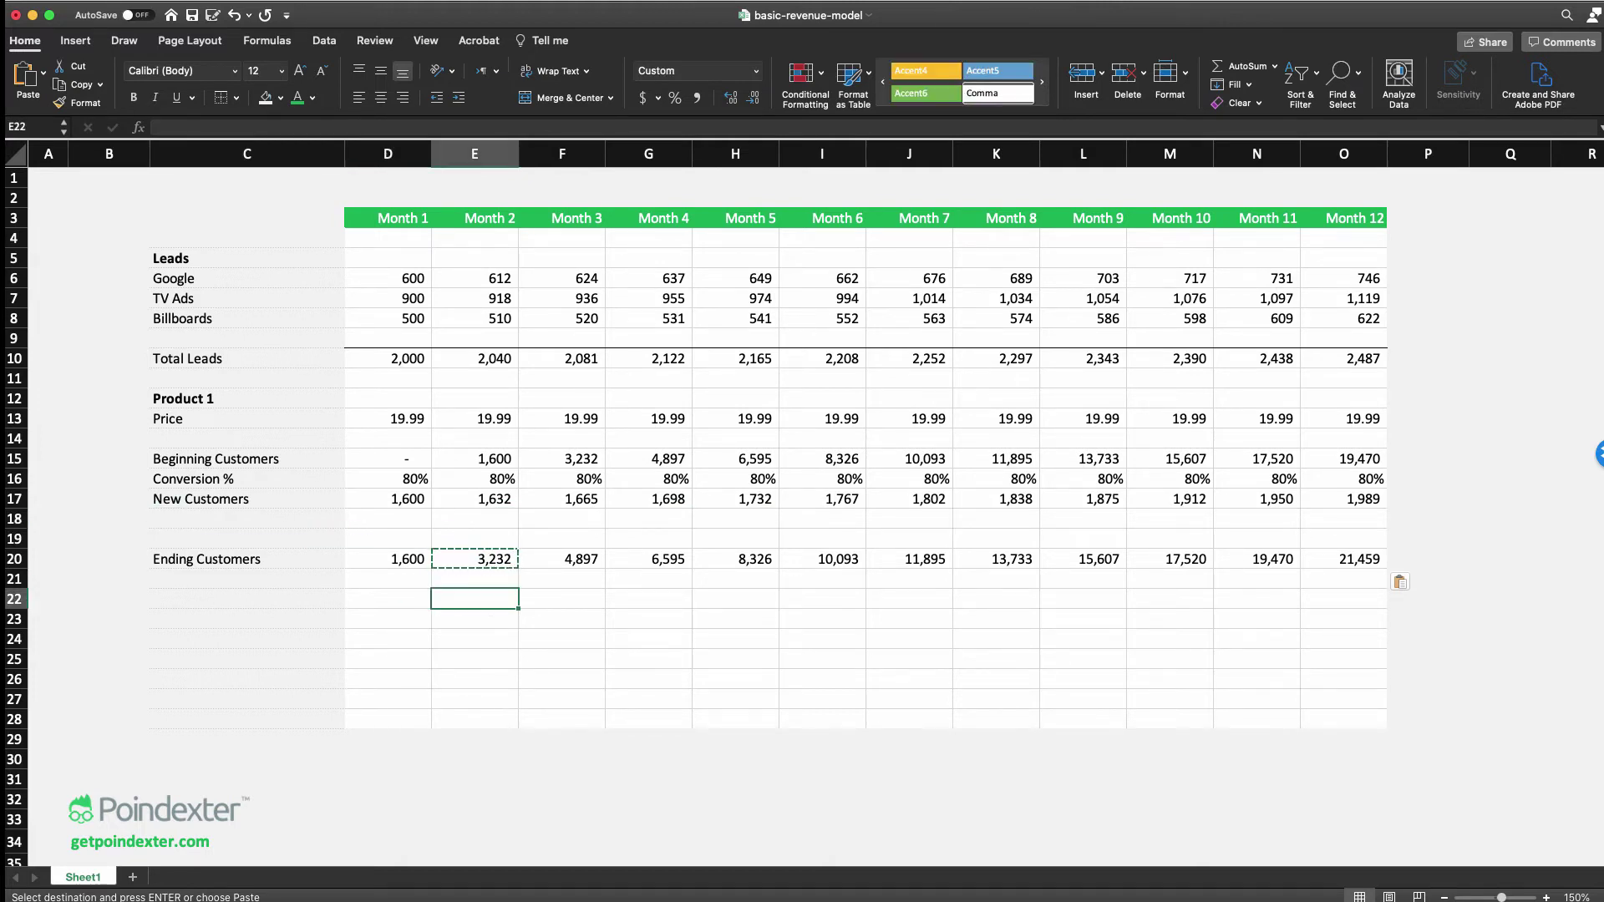
left_click(562, 559)
left_click(561, 498)
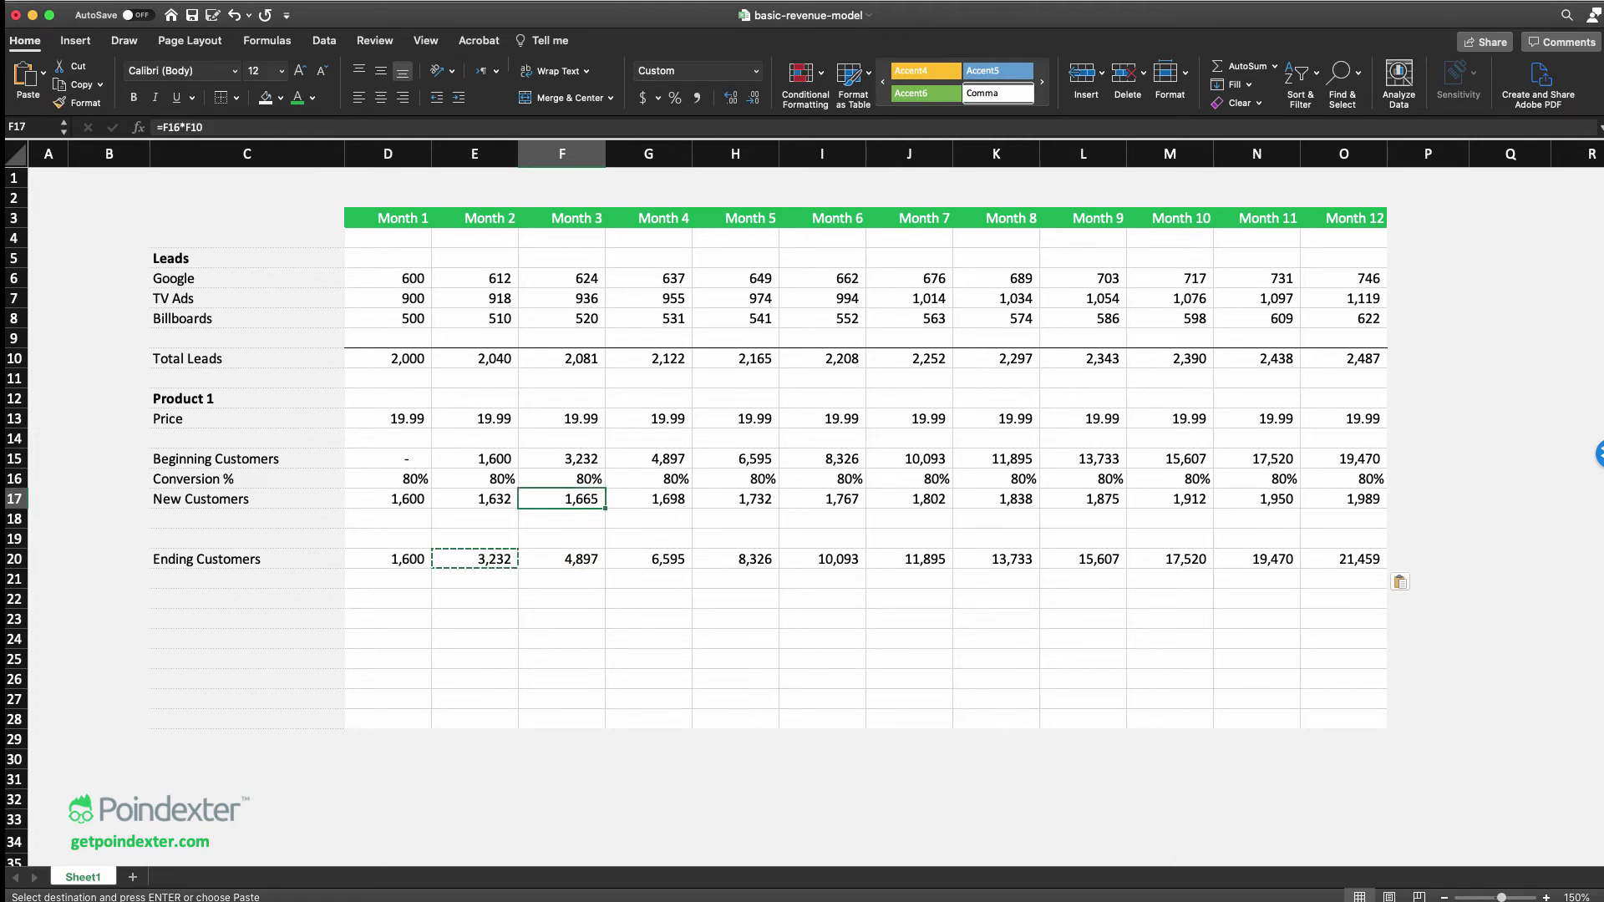
left_click(561, 559)
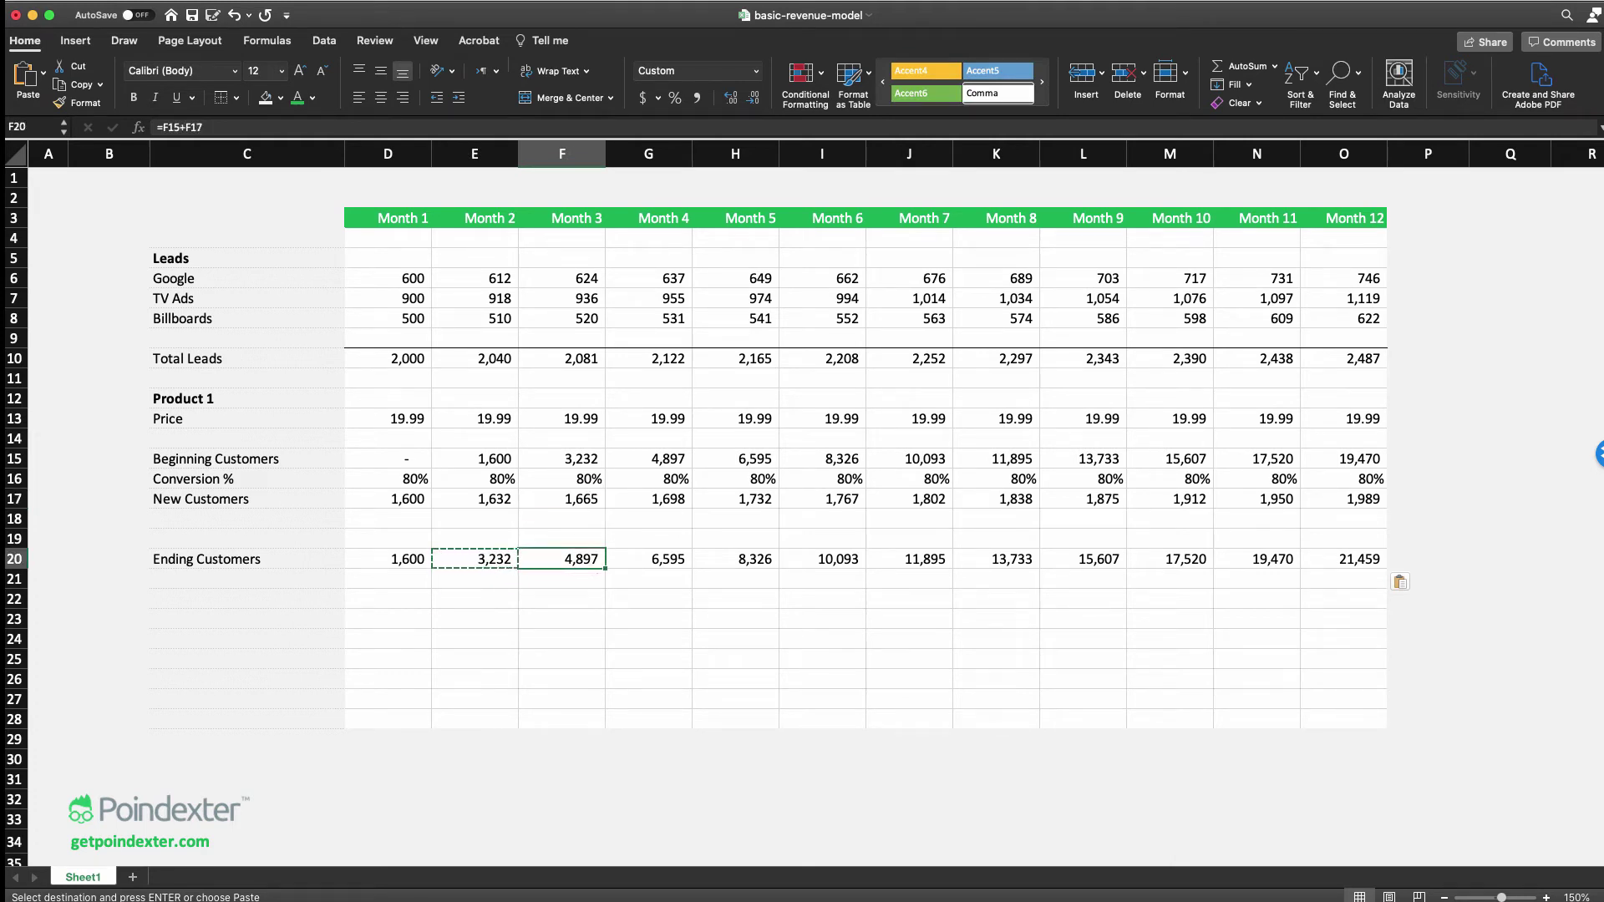
left_click(561, 459)
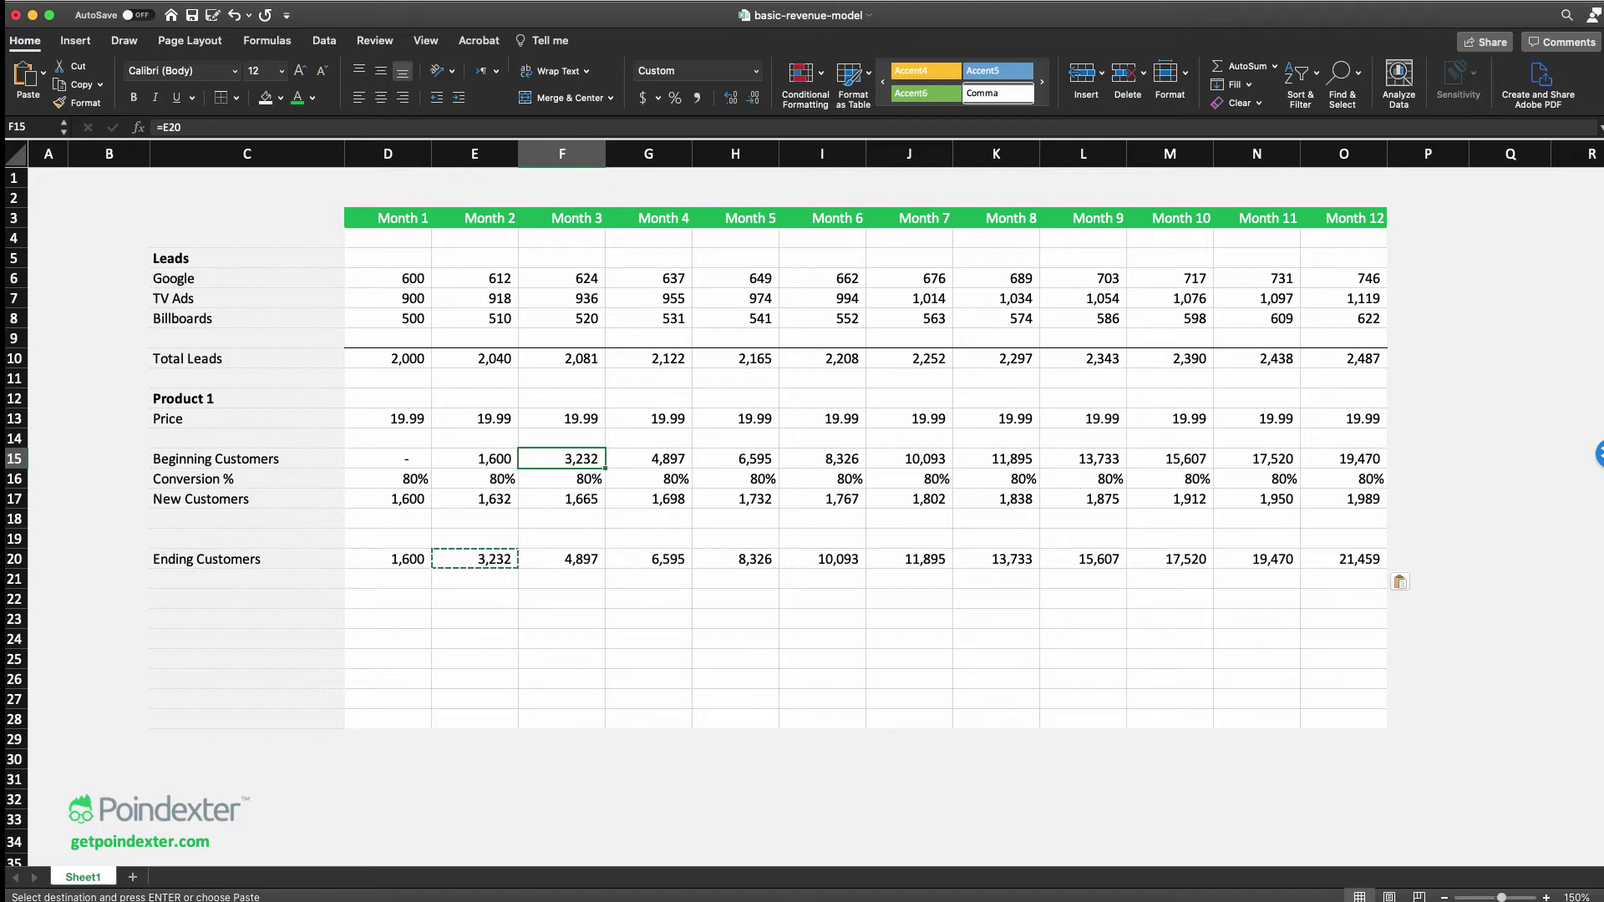
left_click(561, 638)
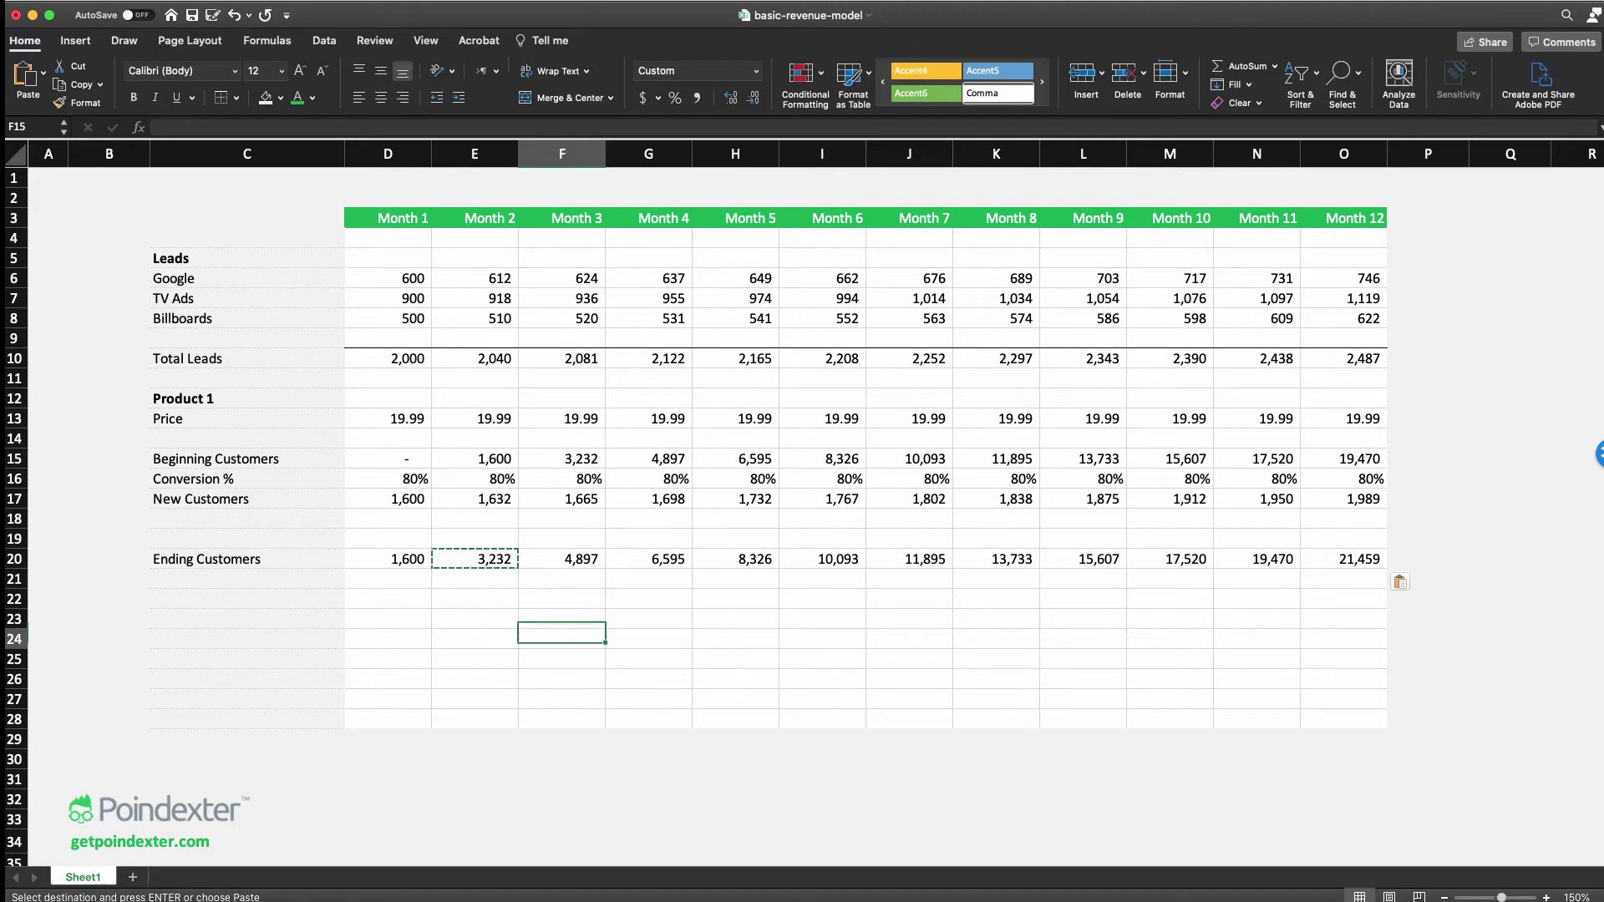
Label cell C23 "Revenue (New Customers)"
left_click(247, 619)
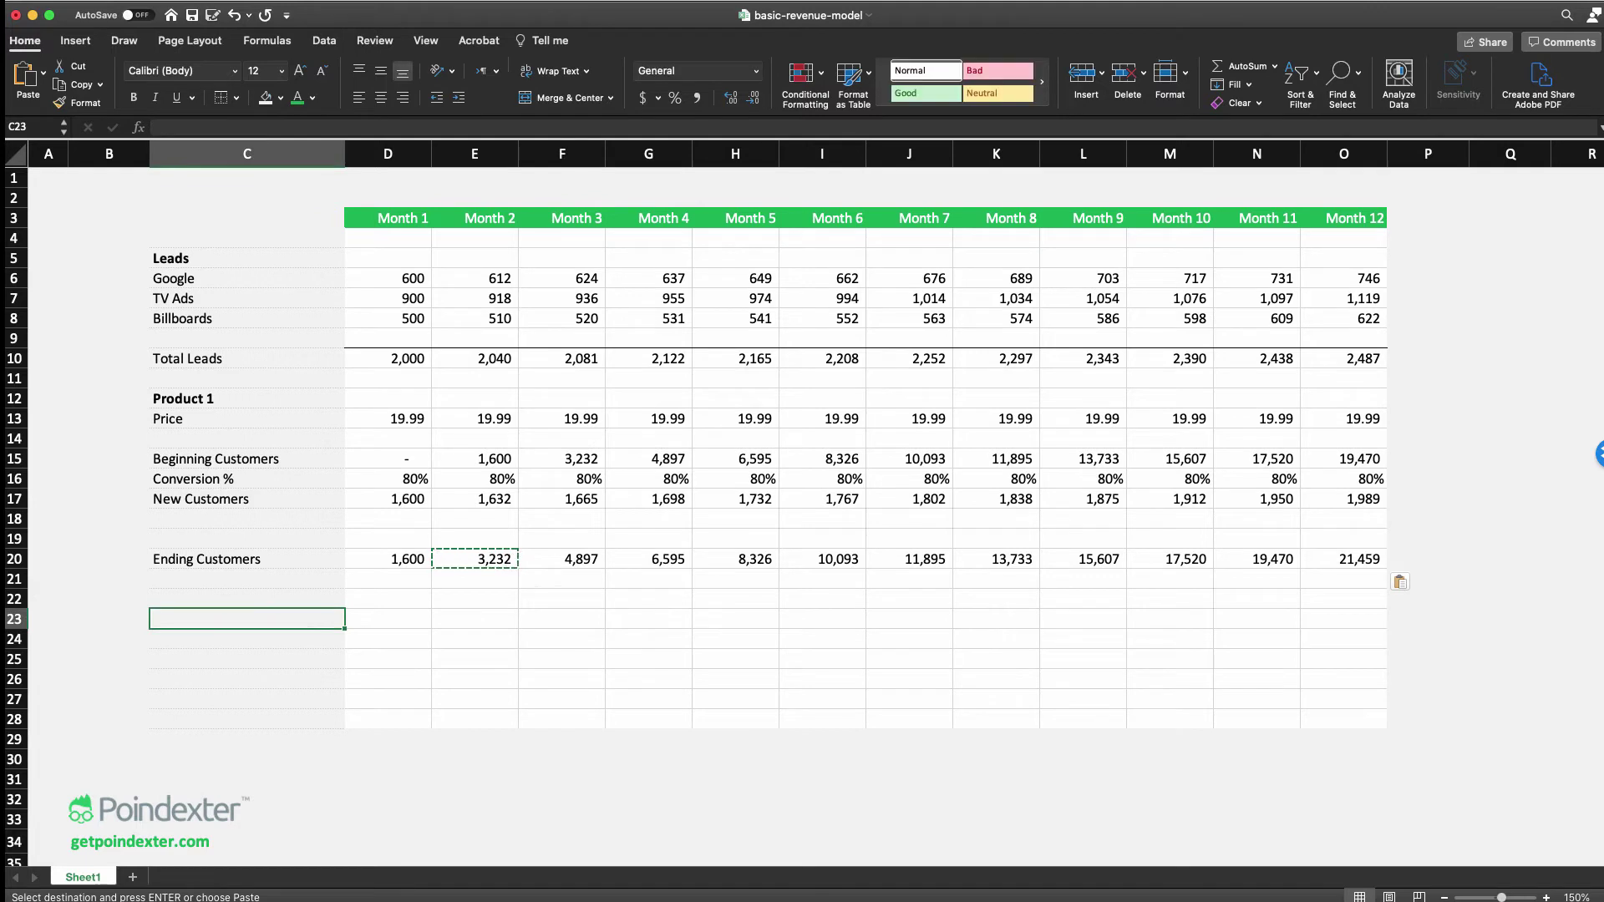
key("Up")
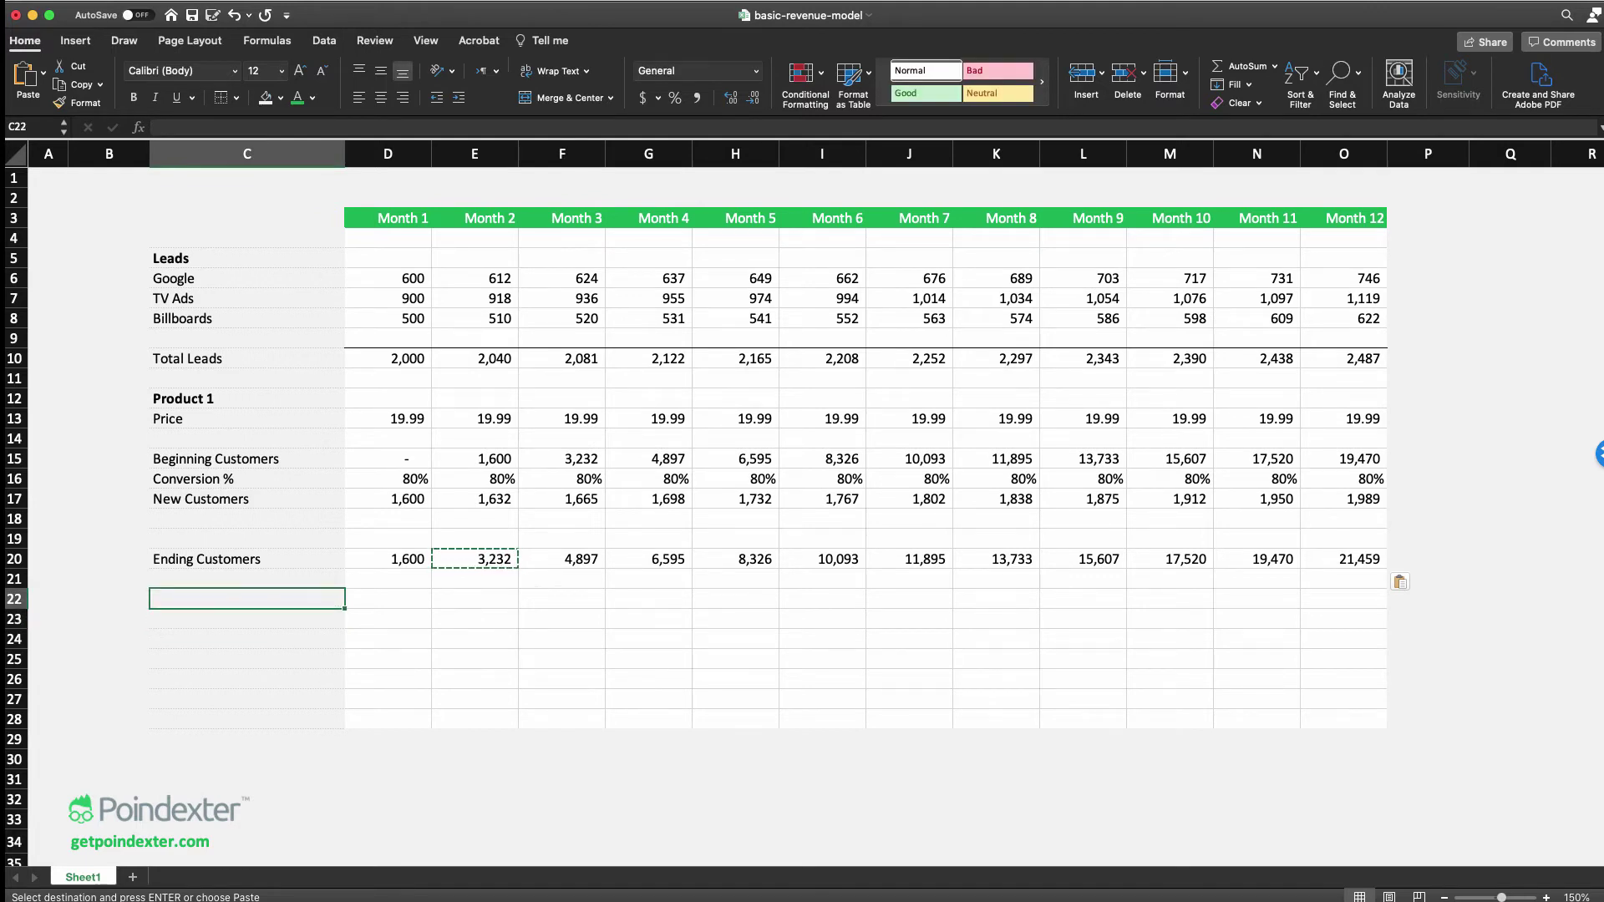
key("Down")
type("Re")
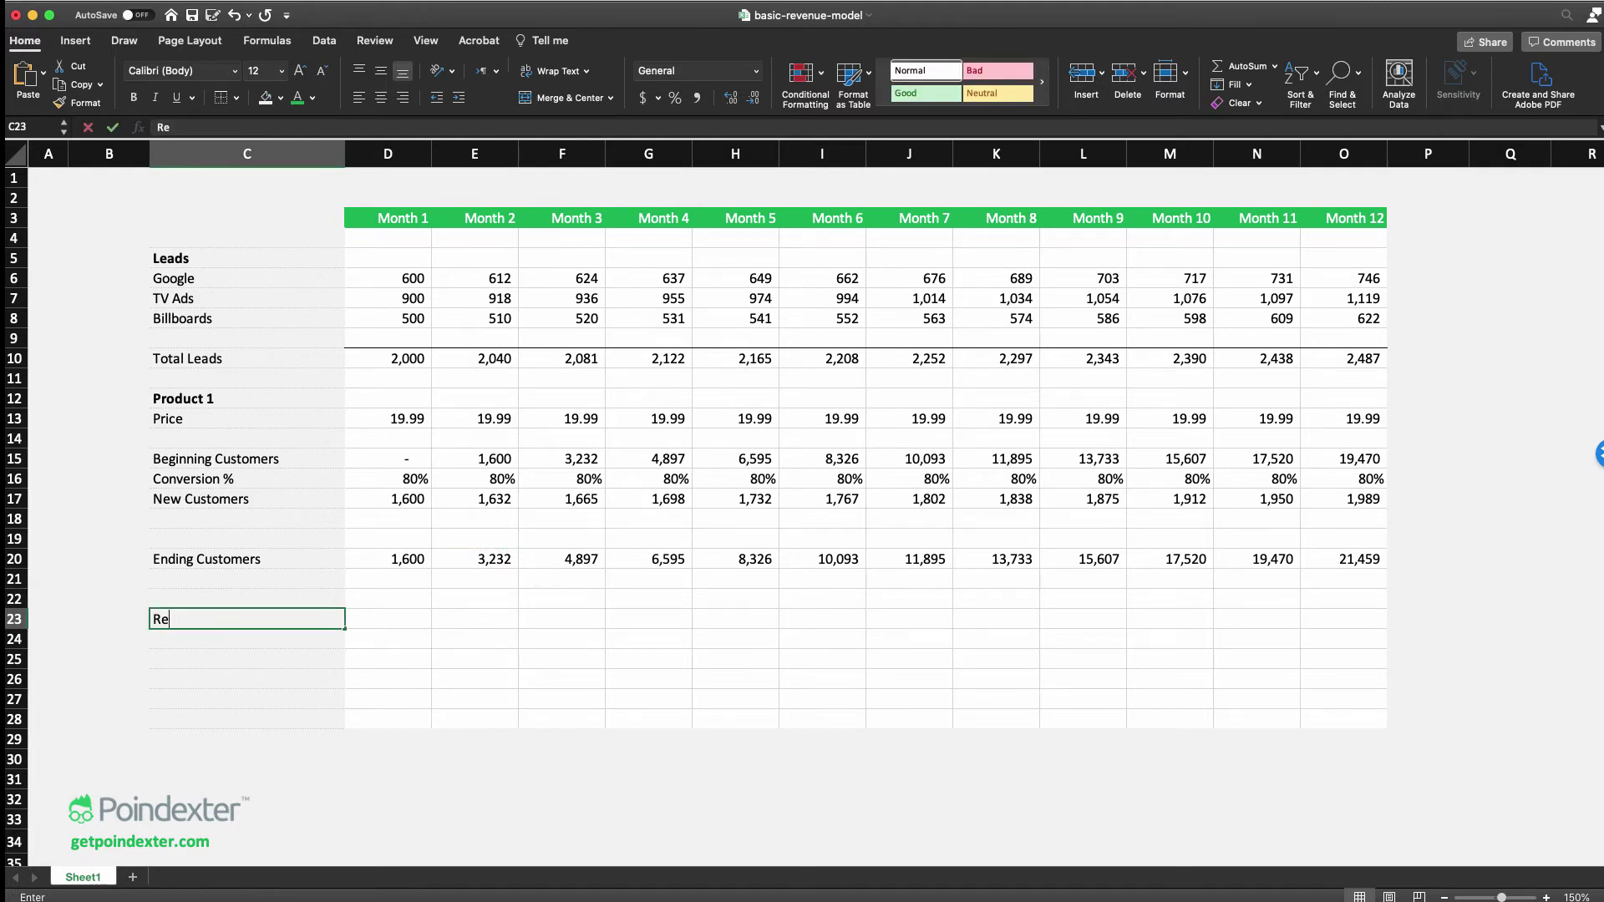
type("eeun")
key("BackSpace")
key("BackSpace")
key("BackSpace")
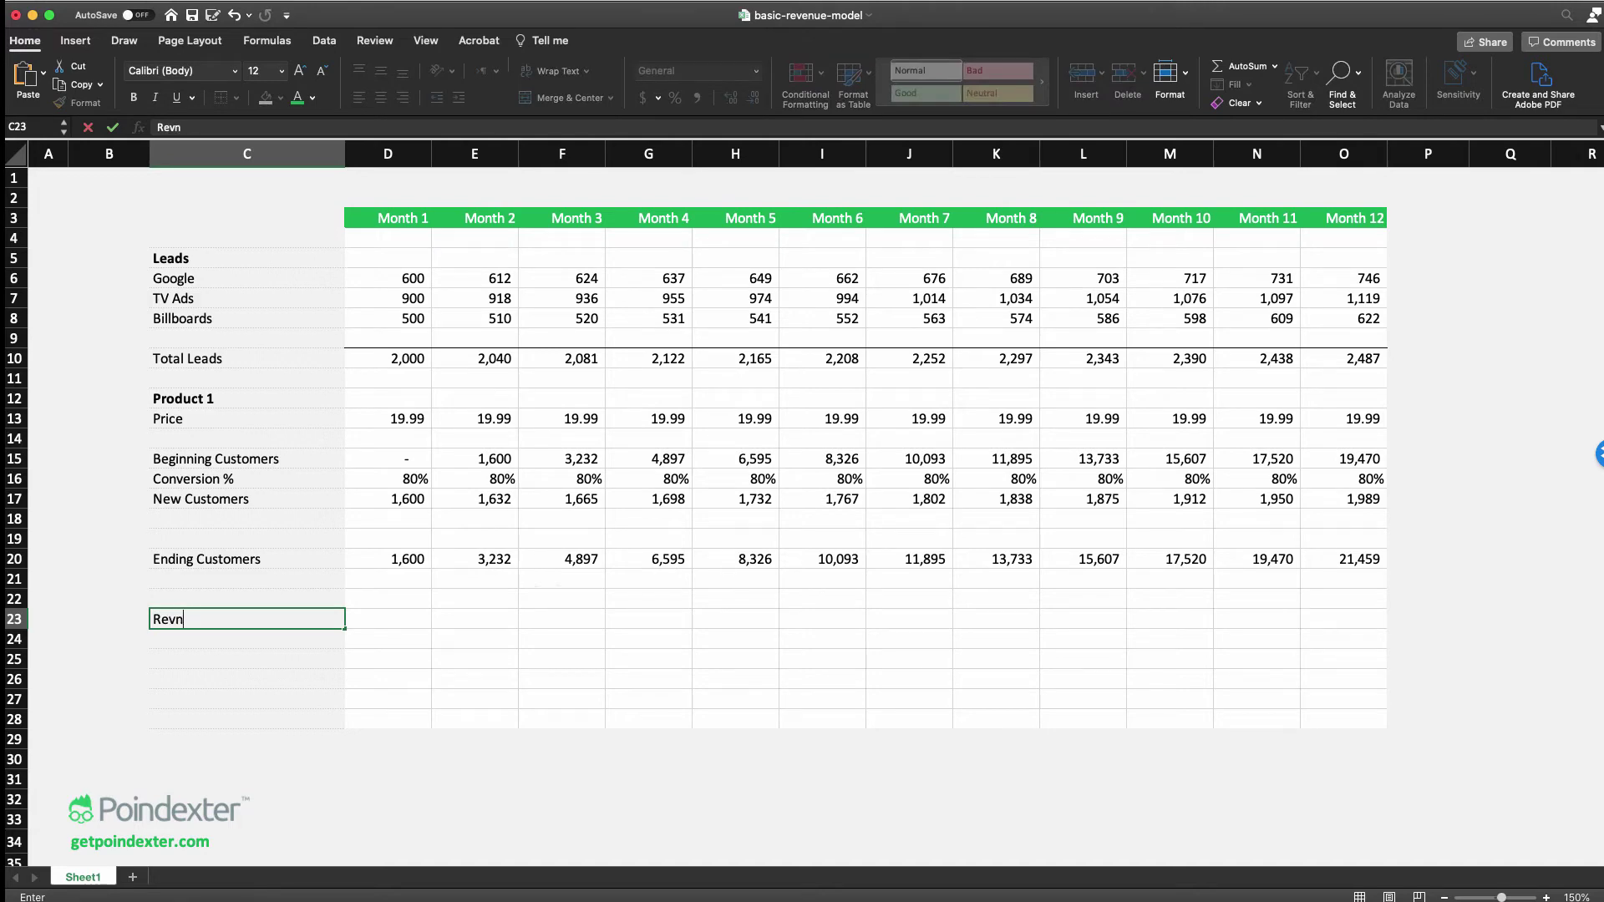
type("enue (New Custoem")
key("BackSpace")
key("BackSpace")
type("mers)")
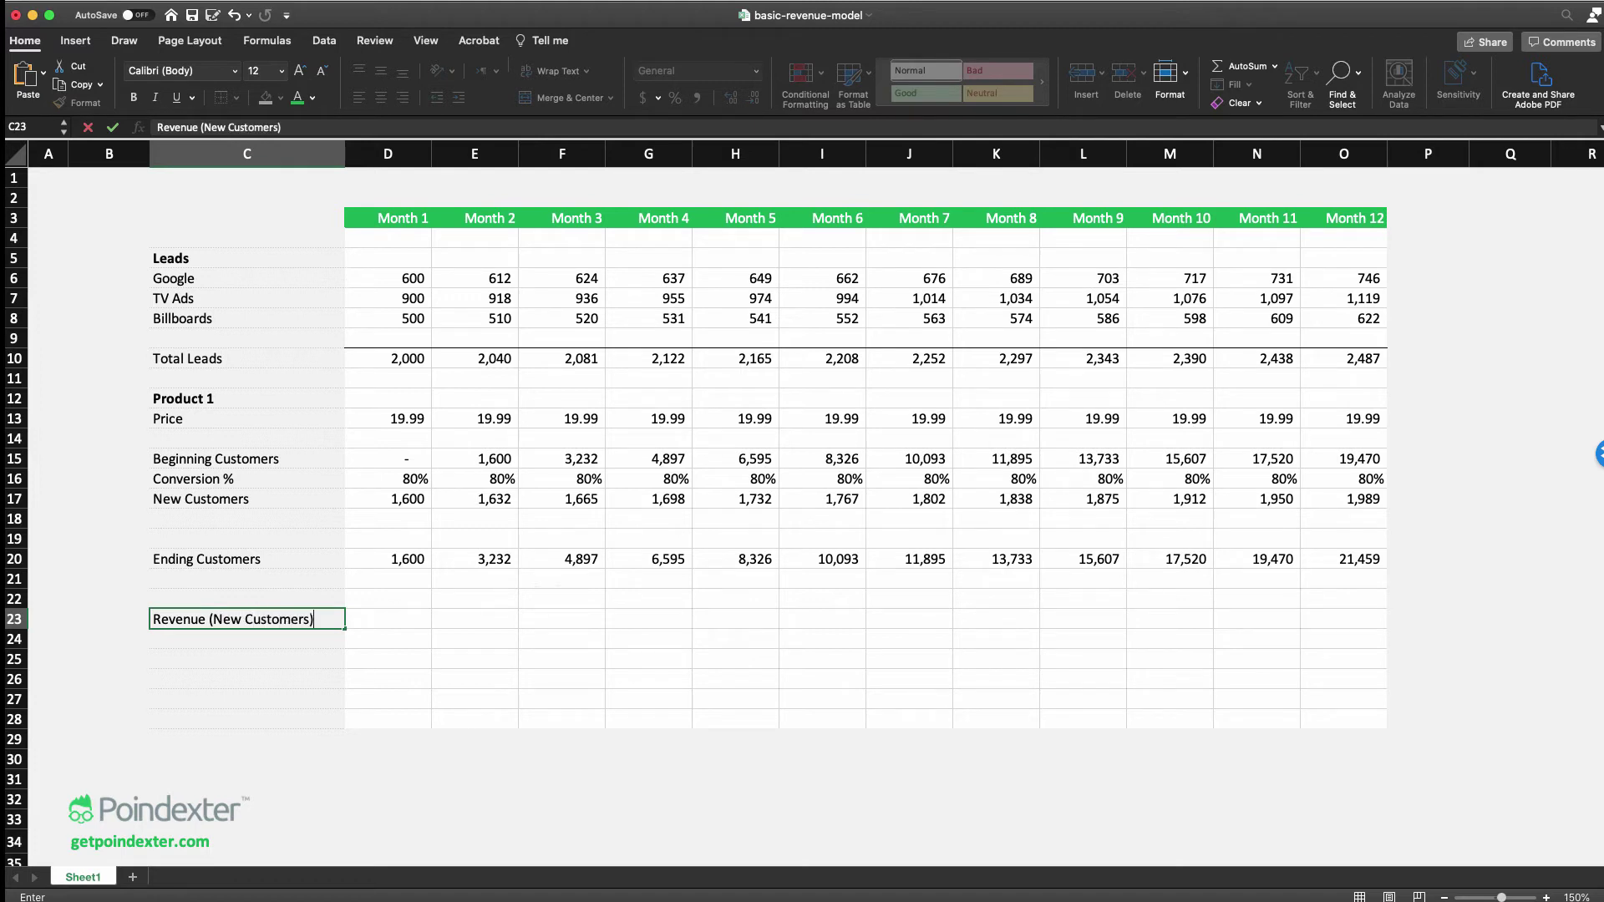
key("Return")
Label cell C24 "Revenue (Existing Customers)"
type("REvenu")
key("BackSpace")
key("BackSpace")
key("BackSpace")
key("BackSpace")
key("BackSpace")
key("BackSpace")
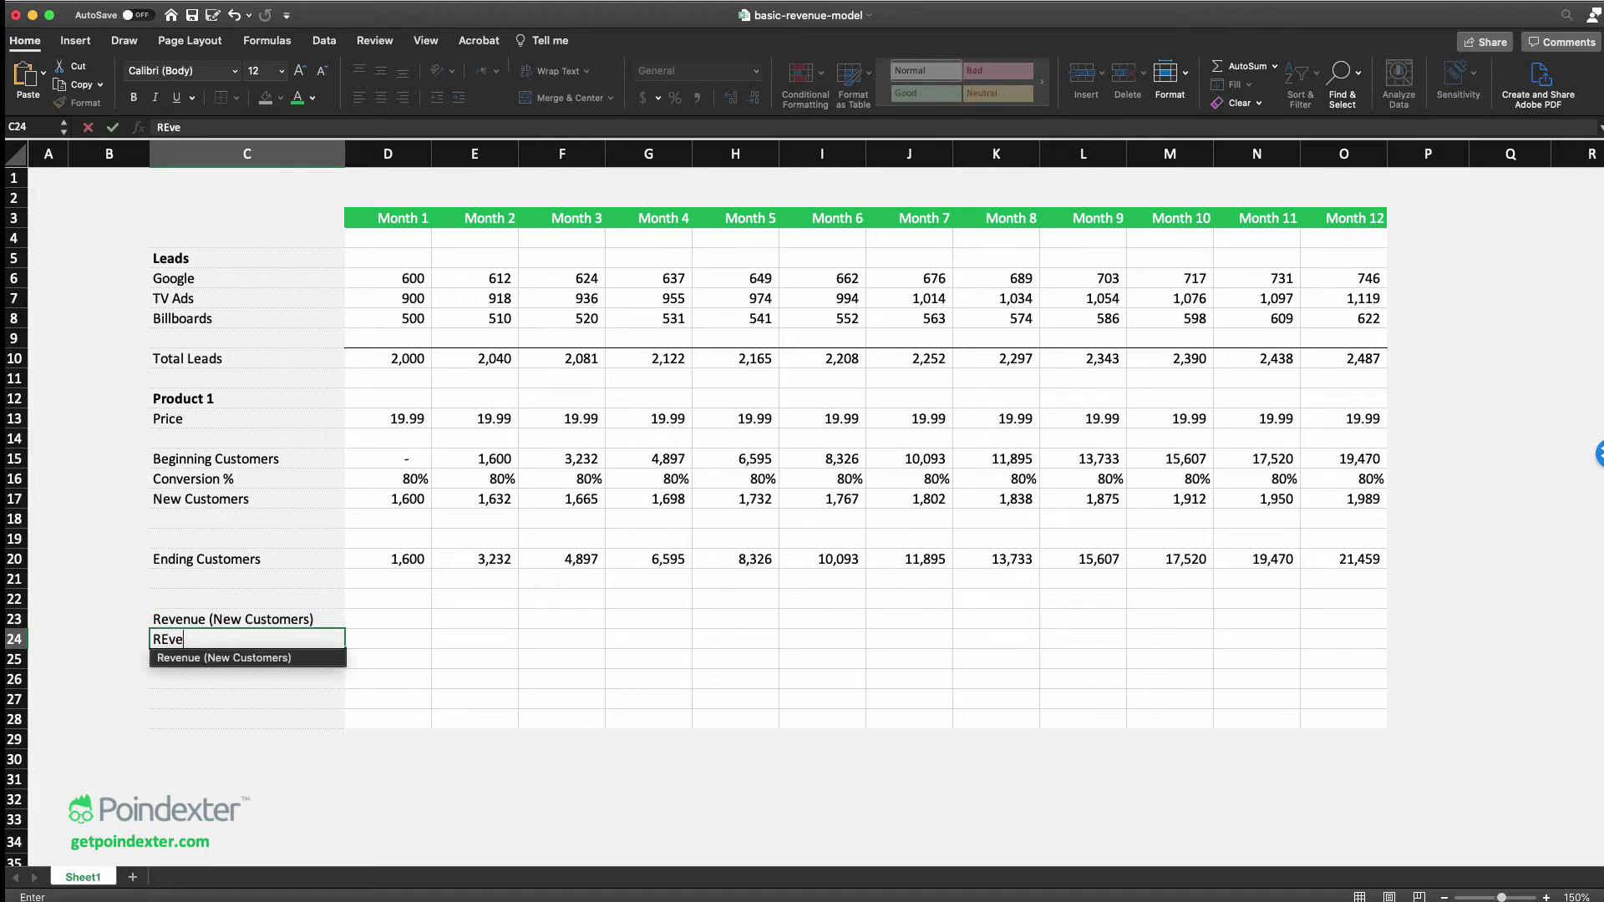
type("evenue ")
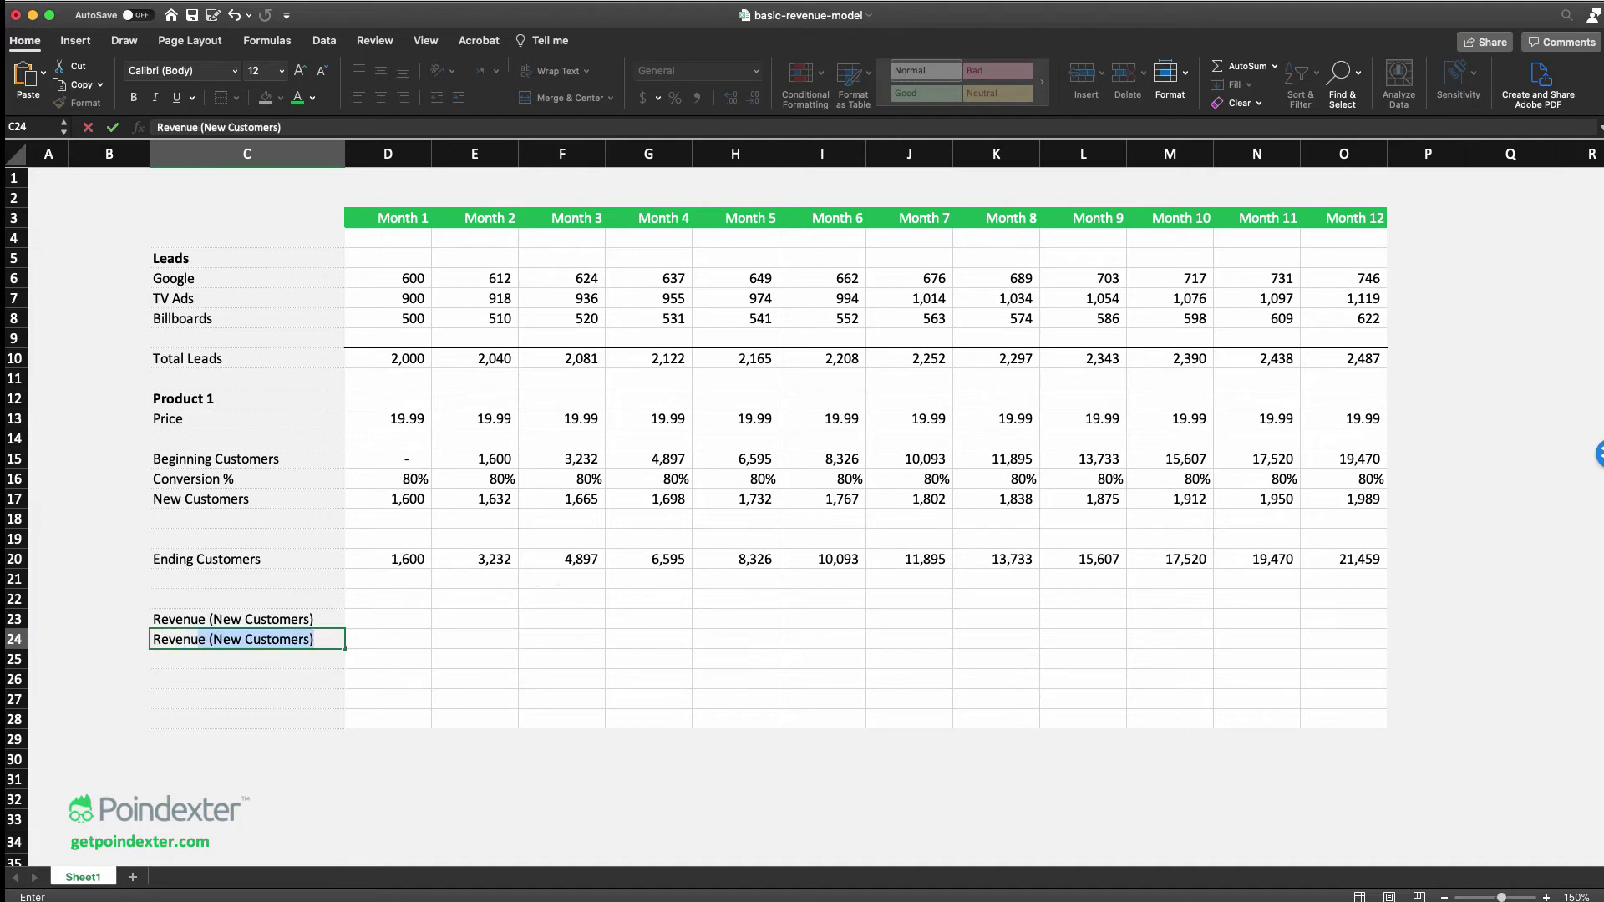
type("(Ex")
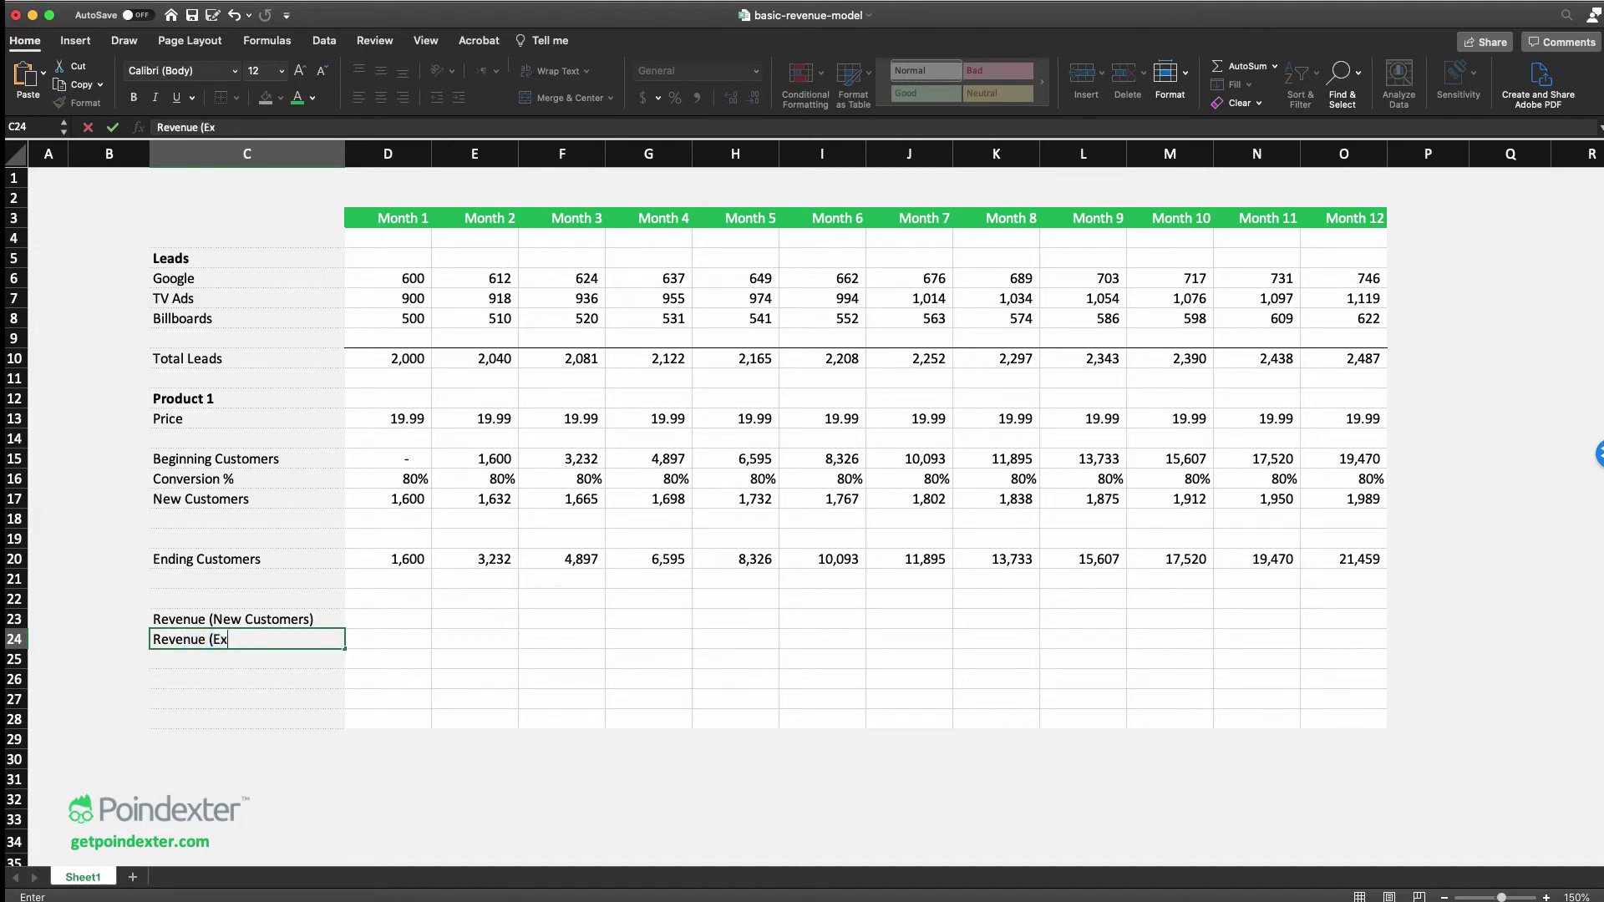
type("isting Customers)")
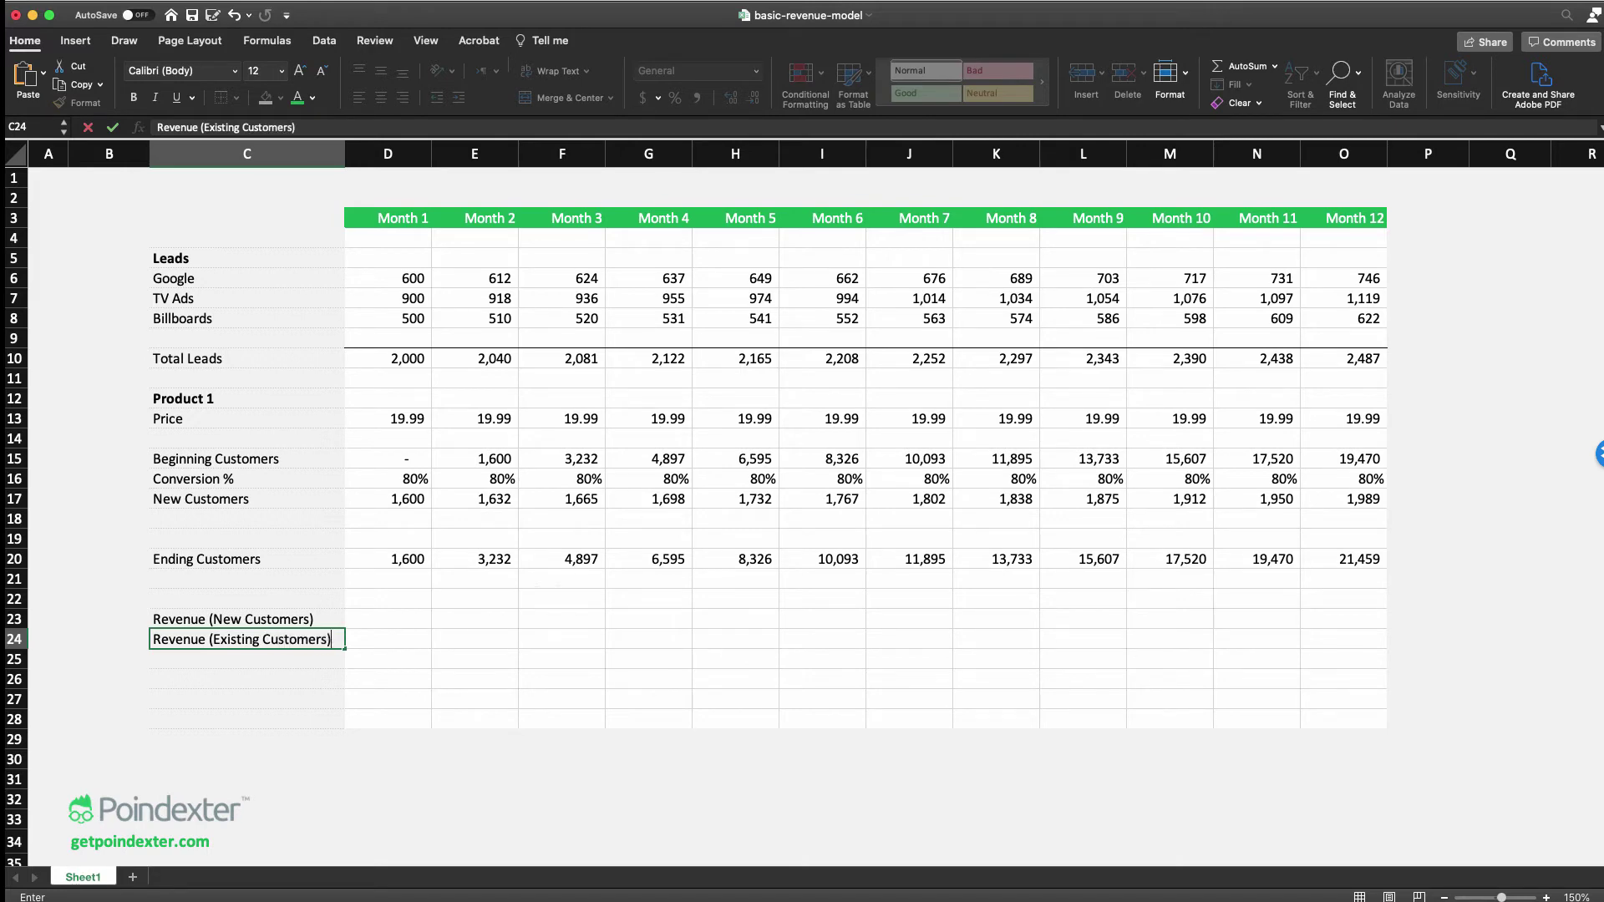
key("Tab")
Calculate Month 1 Revenue (New Customers) in D23 as New Customers times Price, with the formula =D17*D13
key("Down")
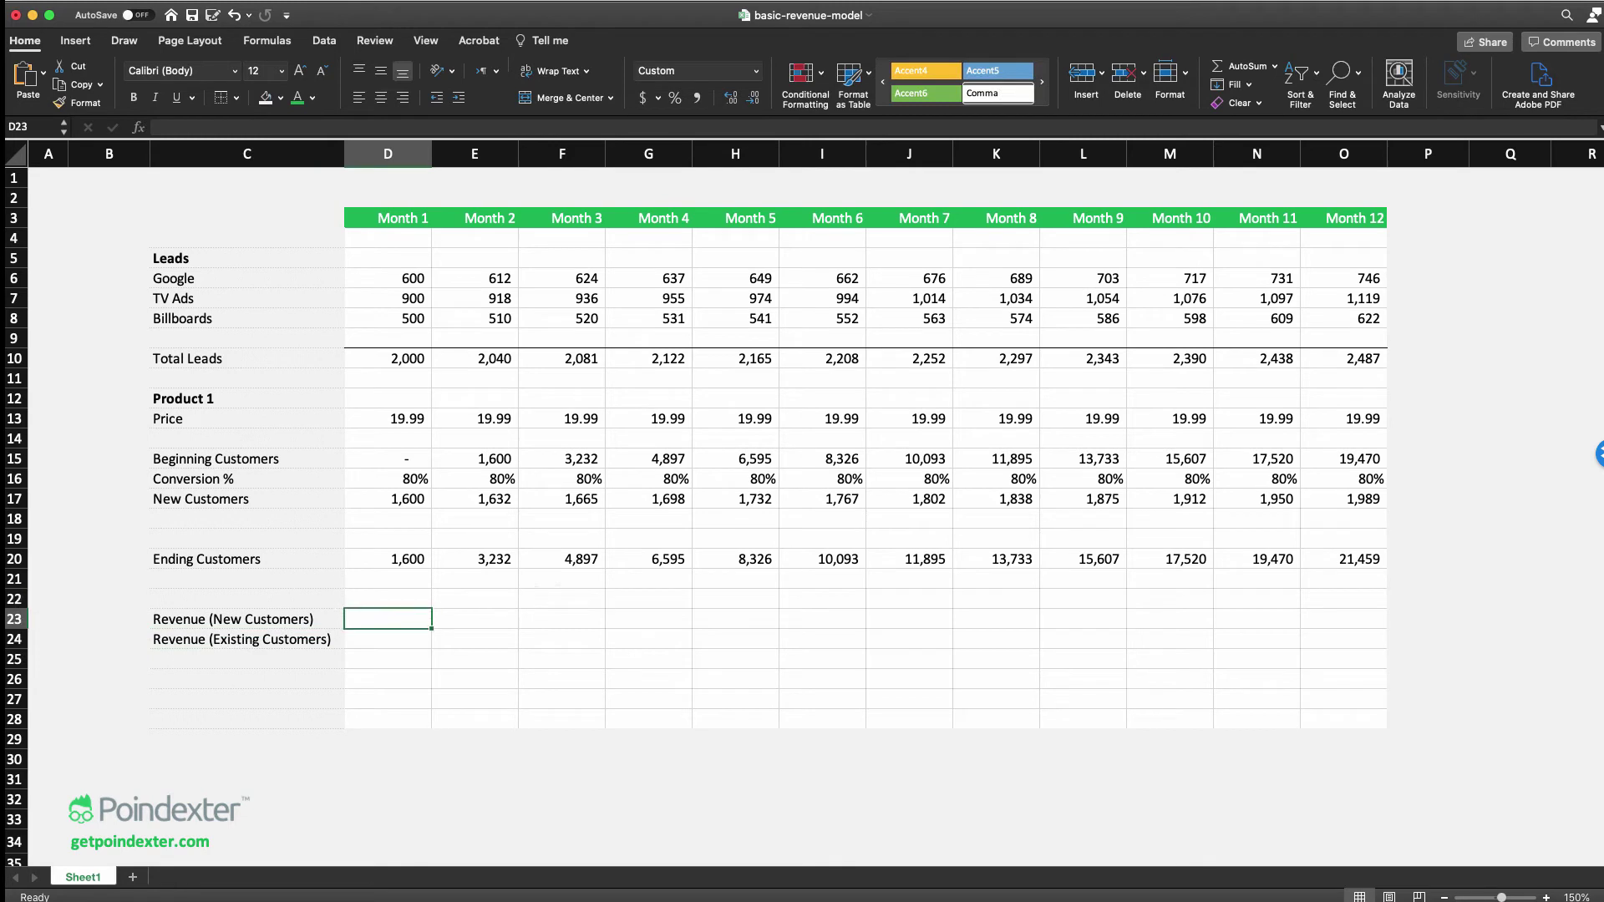
type("=")
key("Up")
key("Up")
key("Up")
key("Up")
key("Up")
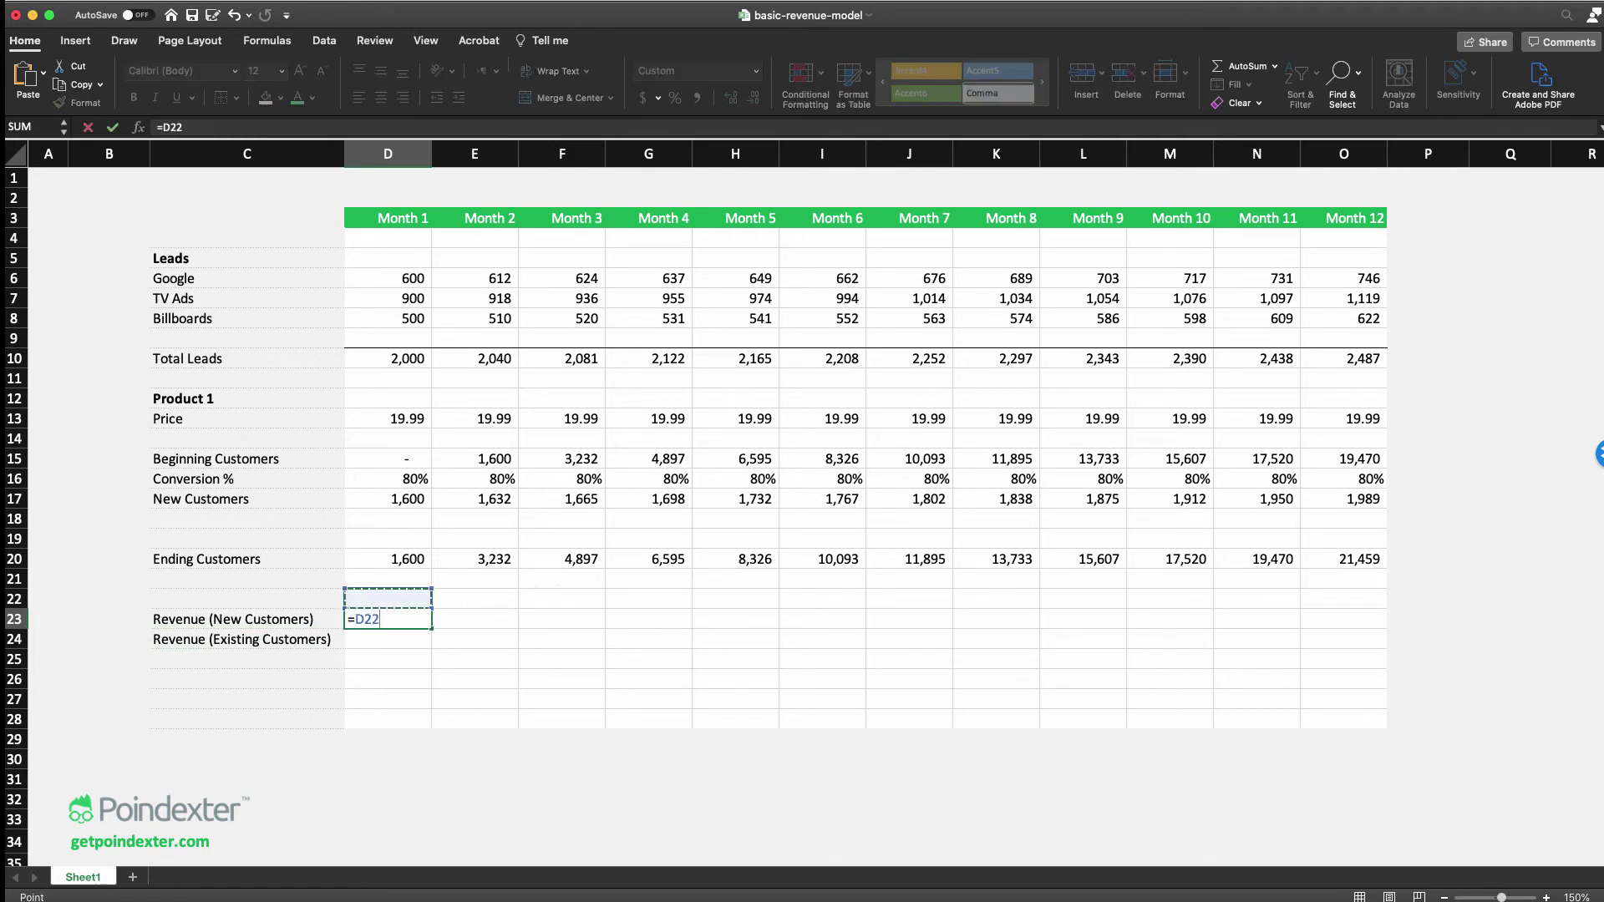
key("Up")
key("Up")
key("Down")
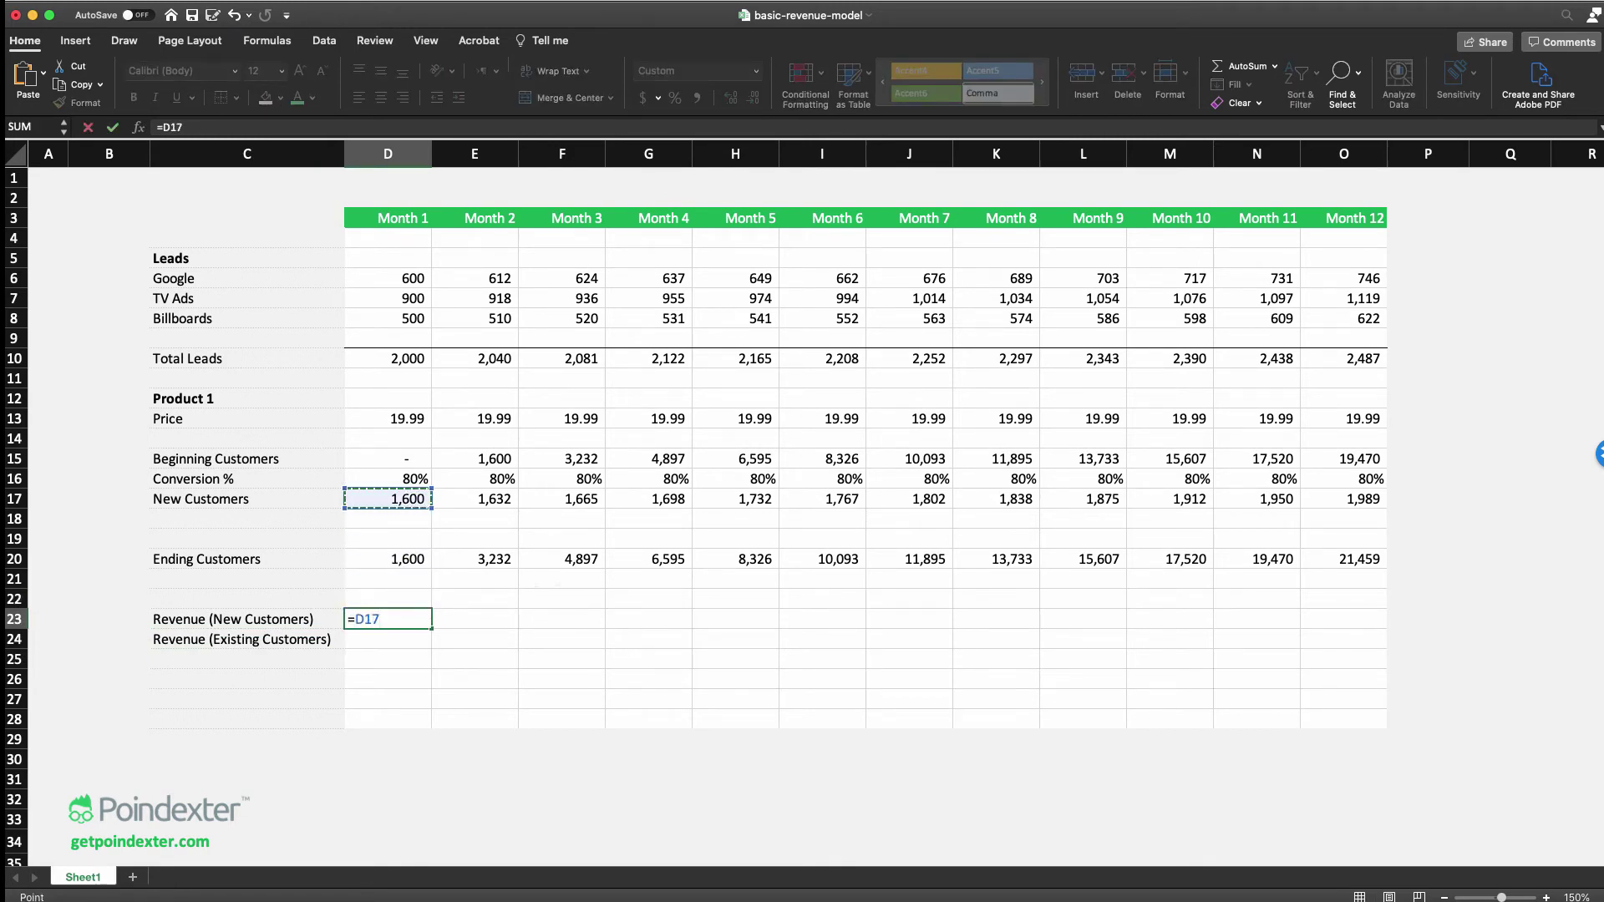
type("*")
key("Up")
key("Up")
key("Up")
key("Up")
key("Up")
key("Up")
key("Up")
key("Up")
key("Up")
key("Up")
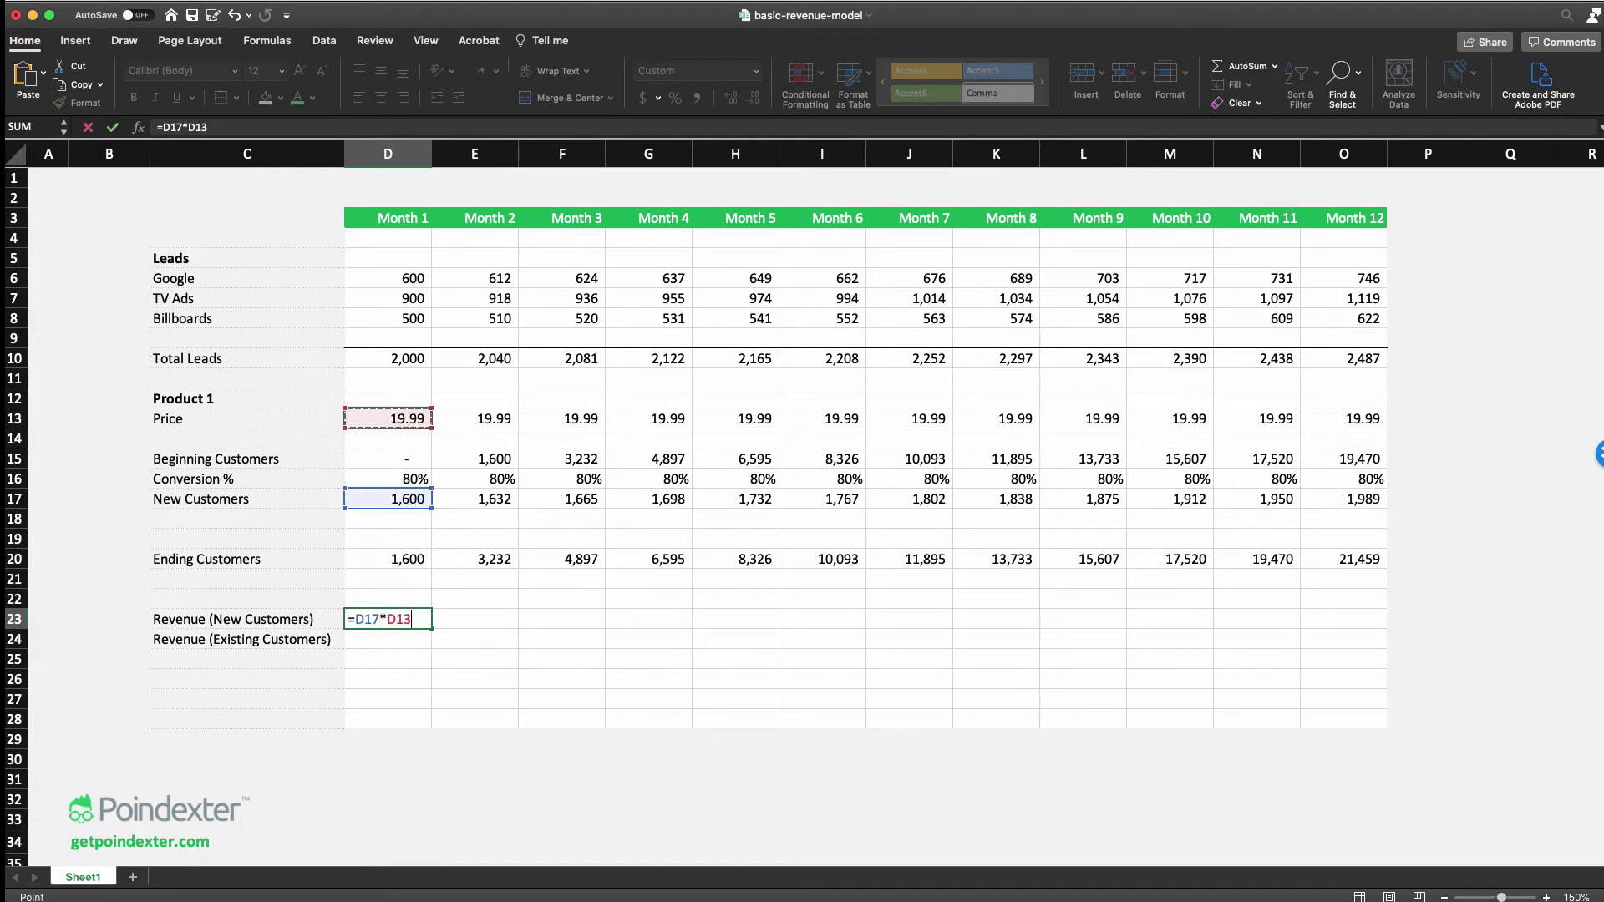
key("Return")
Copy the Month 1 Revenue (New Customers) formula from D23 across row 23 through Month 12
key("Up")
key("super+c")
key("shift+Right")
key("shift+Right")
key("shift+Right")
key("shift+Right")
key("shift+Right")
key("shift+Right")
key("shift+Right")
key("shift+Right")
key("shift+Right")
key("shift+Right")
key("shift+Right")
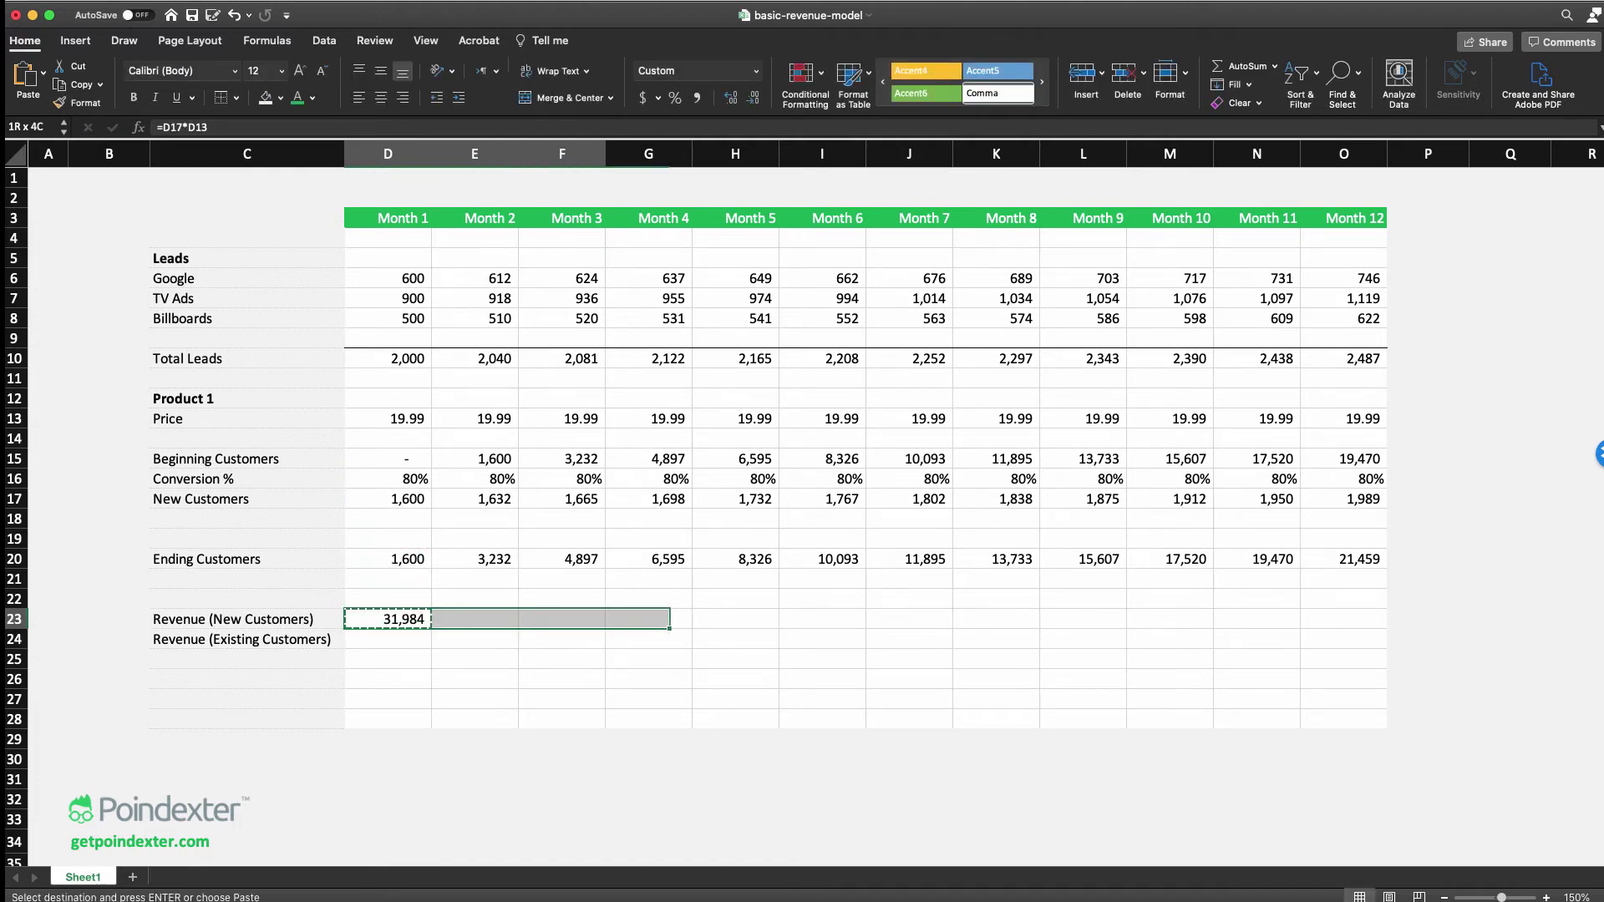
key("super+v")
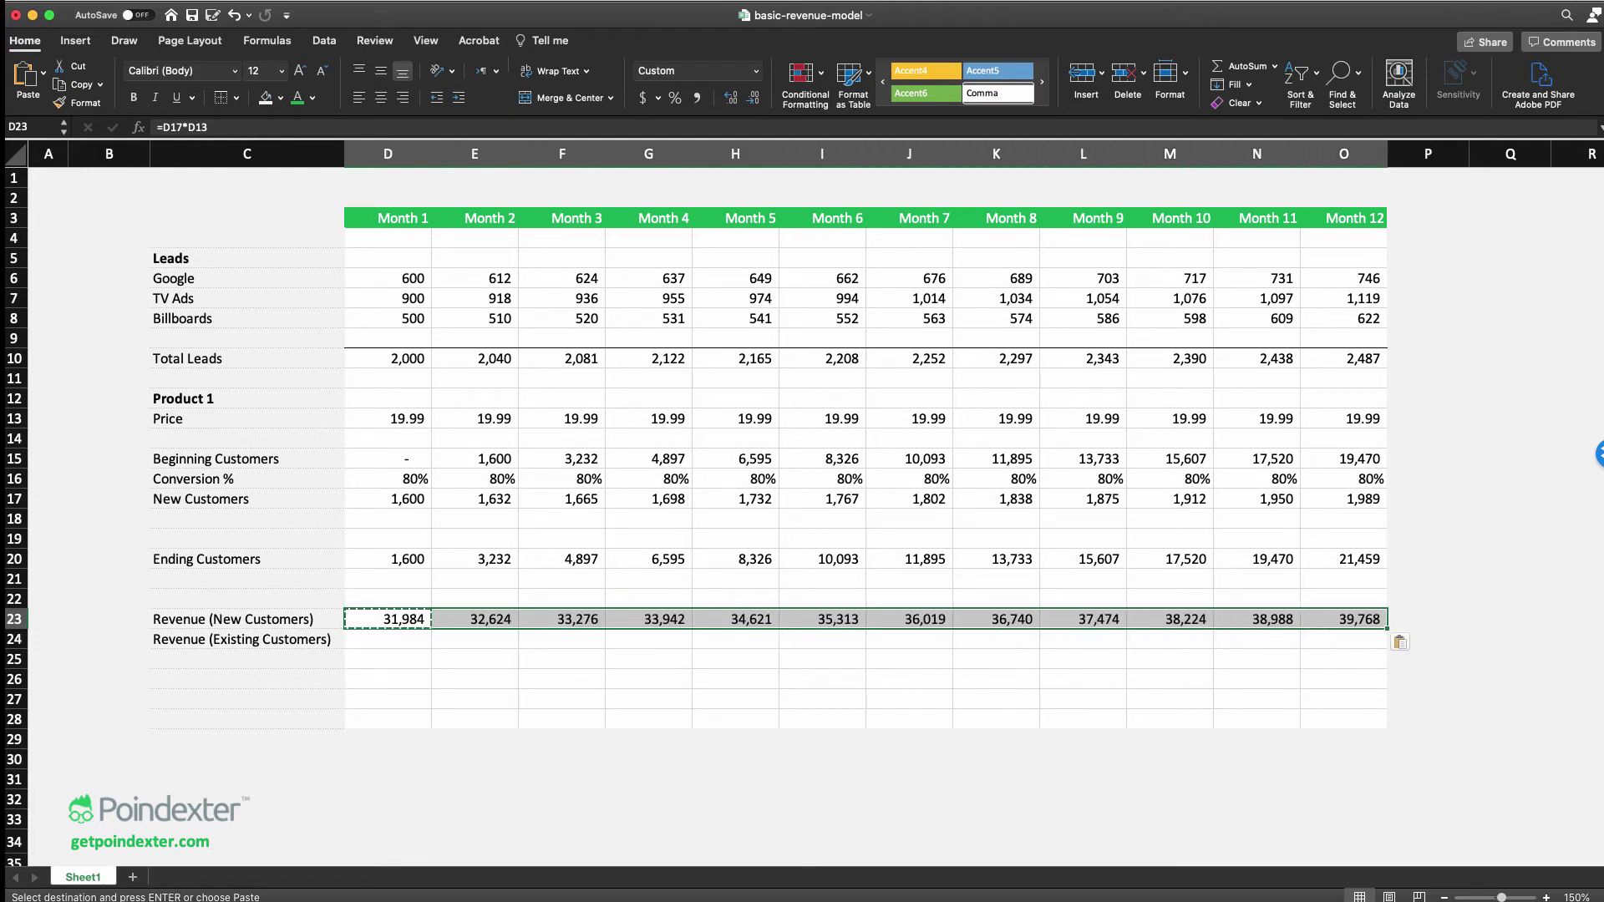
Format the Revenue (New Customers) values in D23:O23 as dollar amounts with no decimal places
left_click(642, 97)
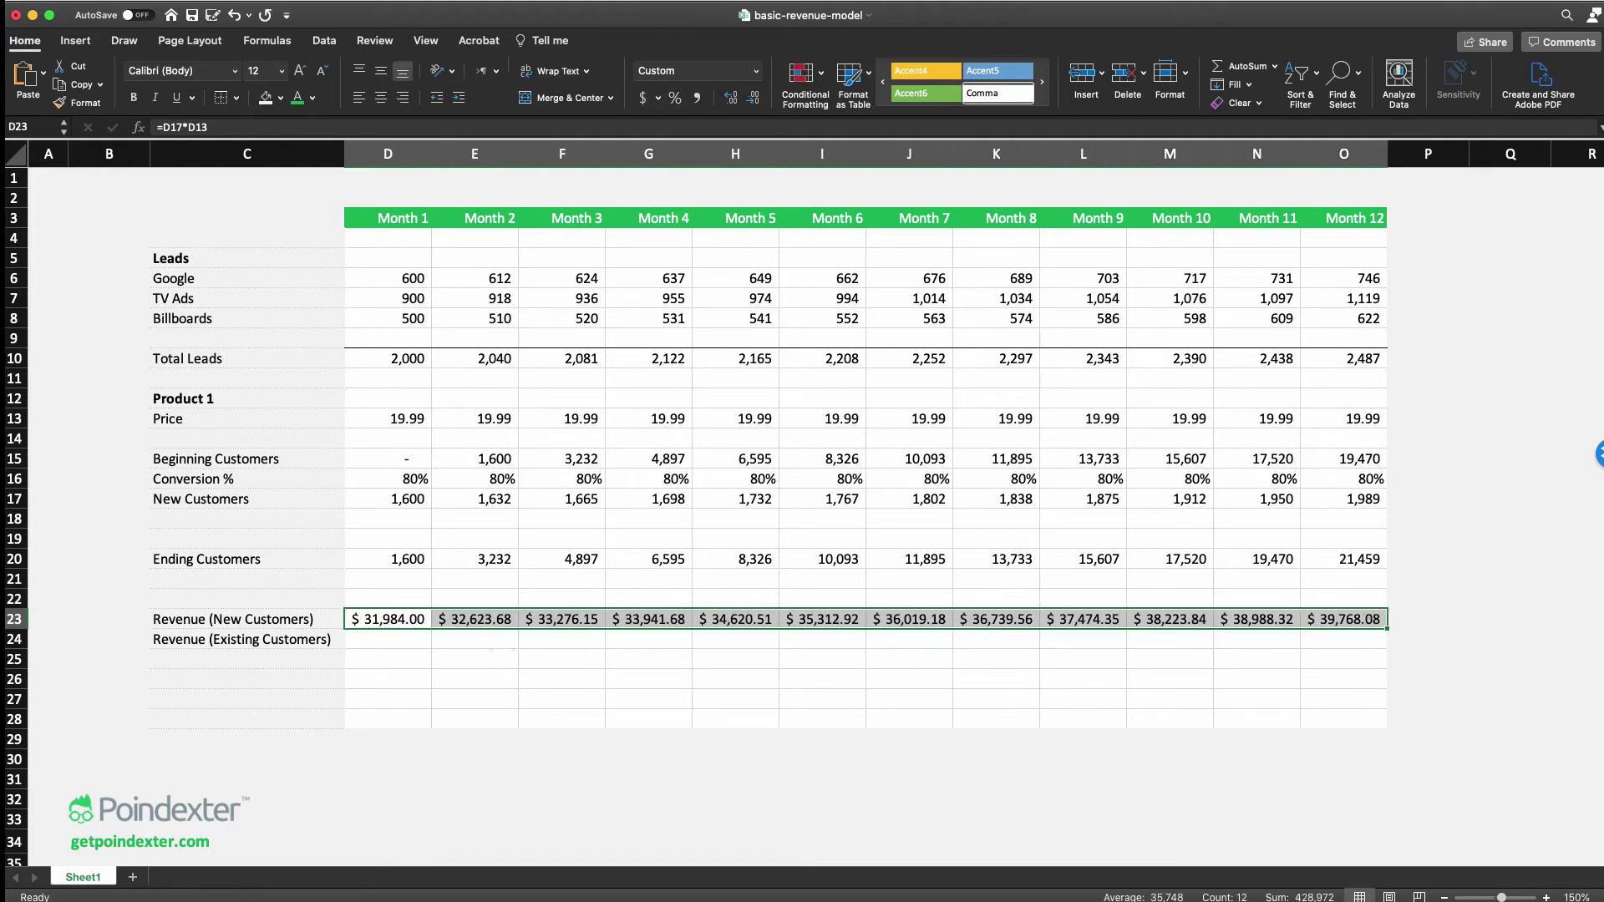
left_click(753, 98)
left_click(752, 97)
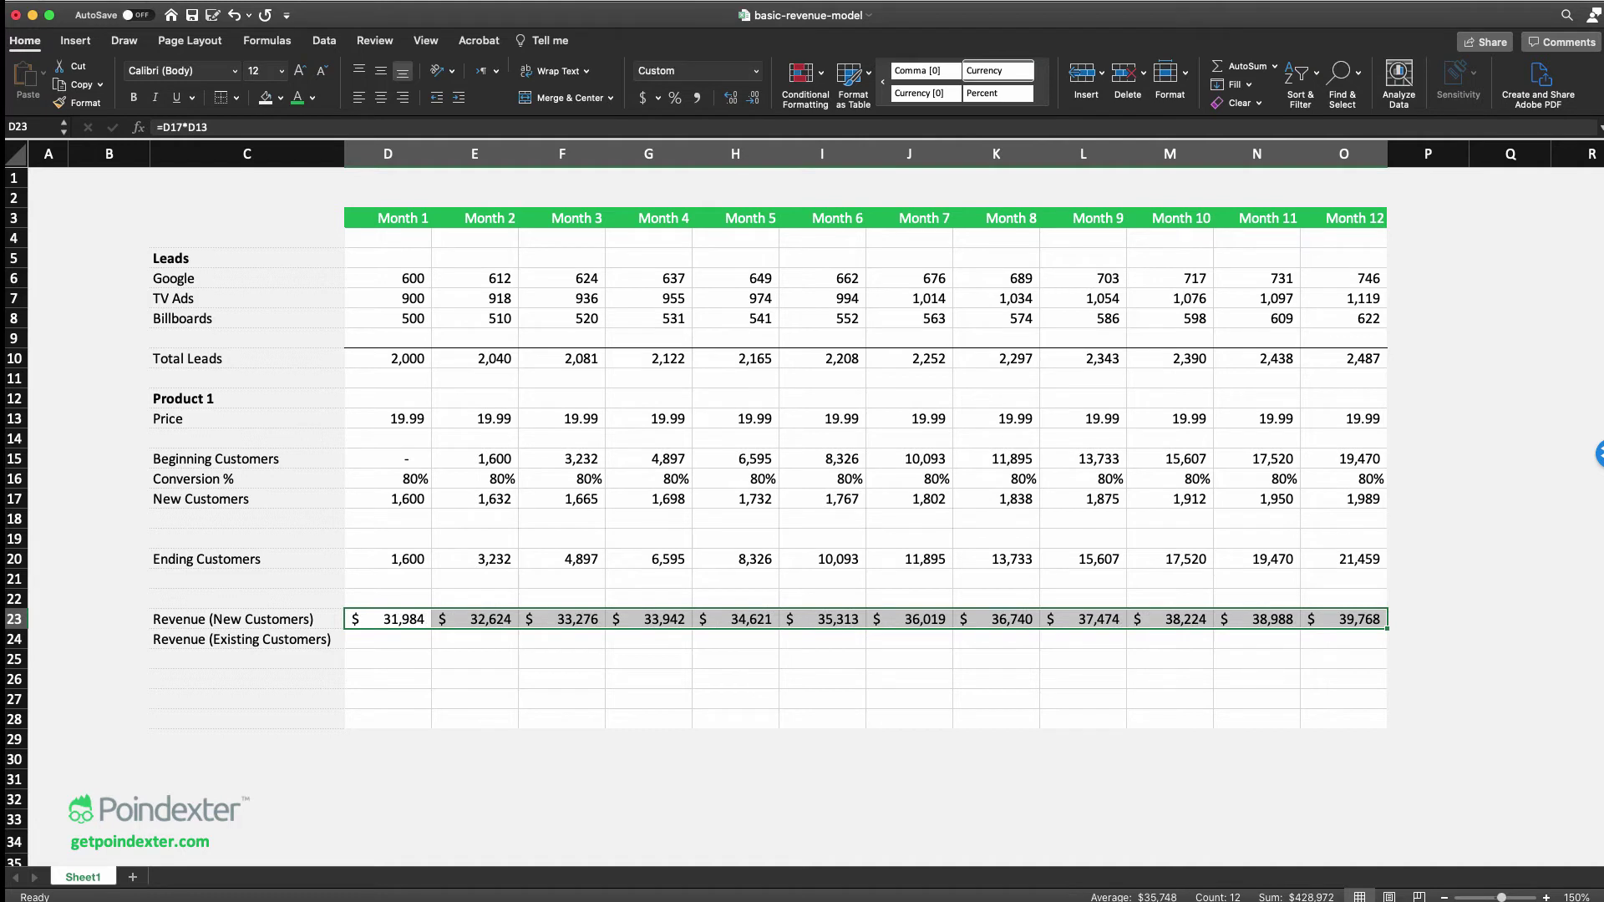
key("Down")
type("=")
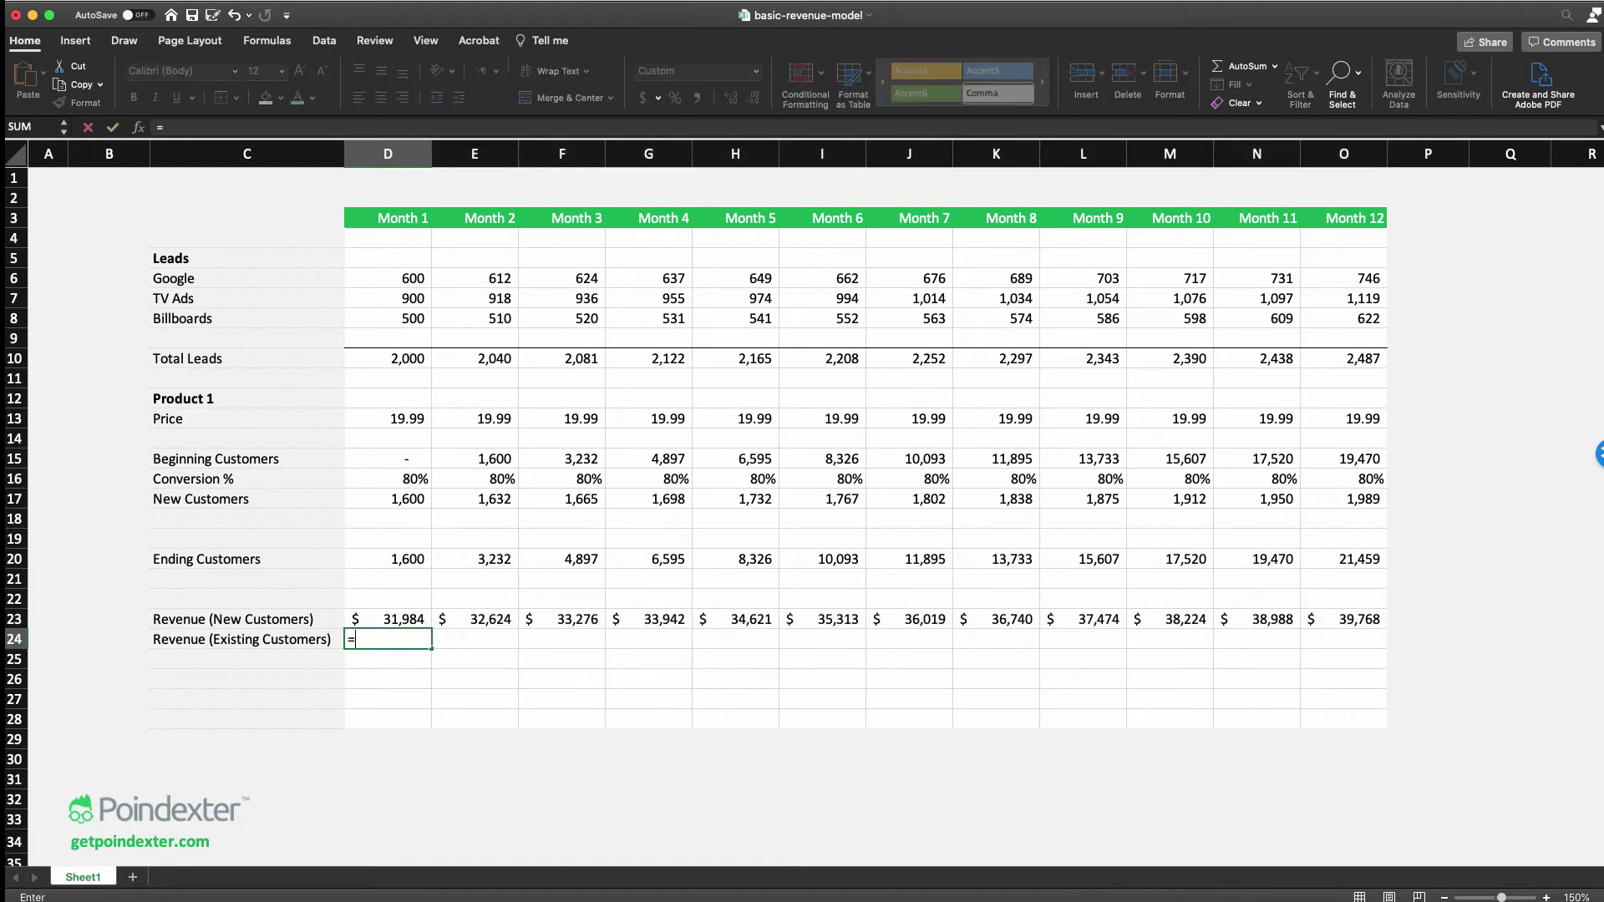
key("Escape")
Move the two revenue rows, C23:O24, down two rows so they start at C25
key("Up")
key("Up")
key("Up")
key("Up")
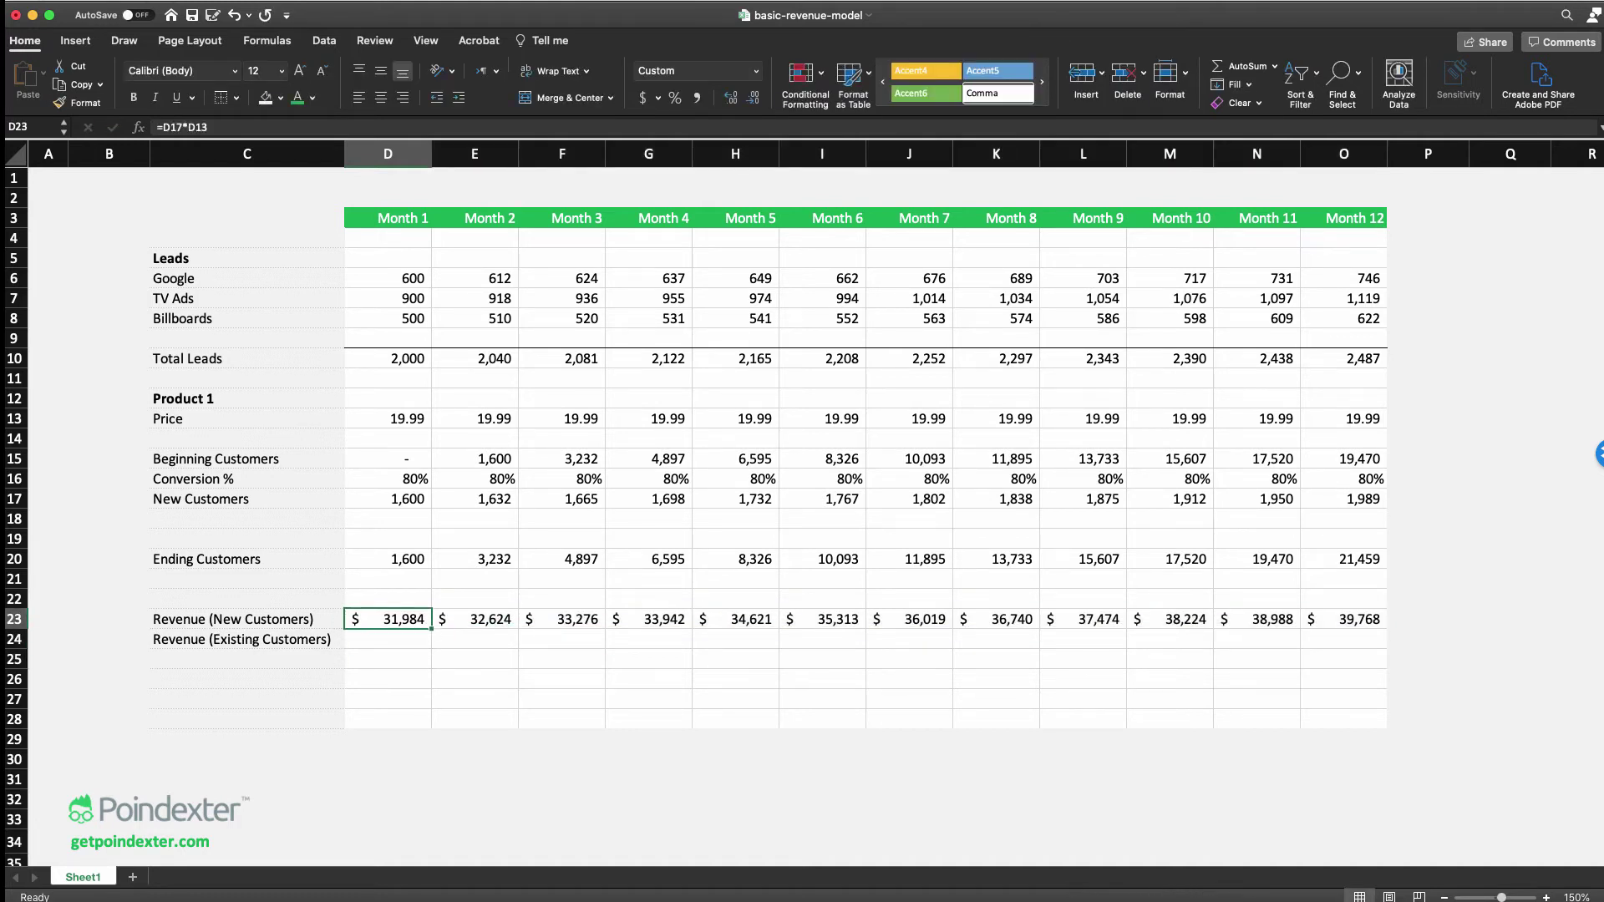
key("Left")
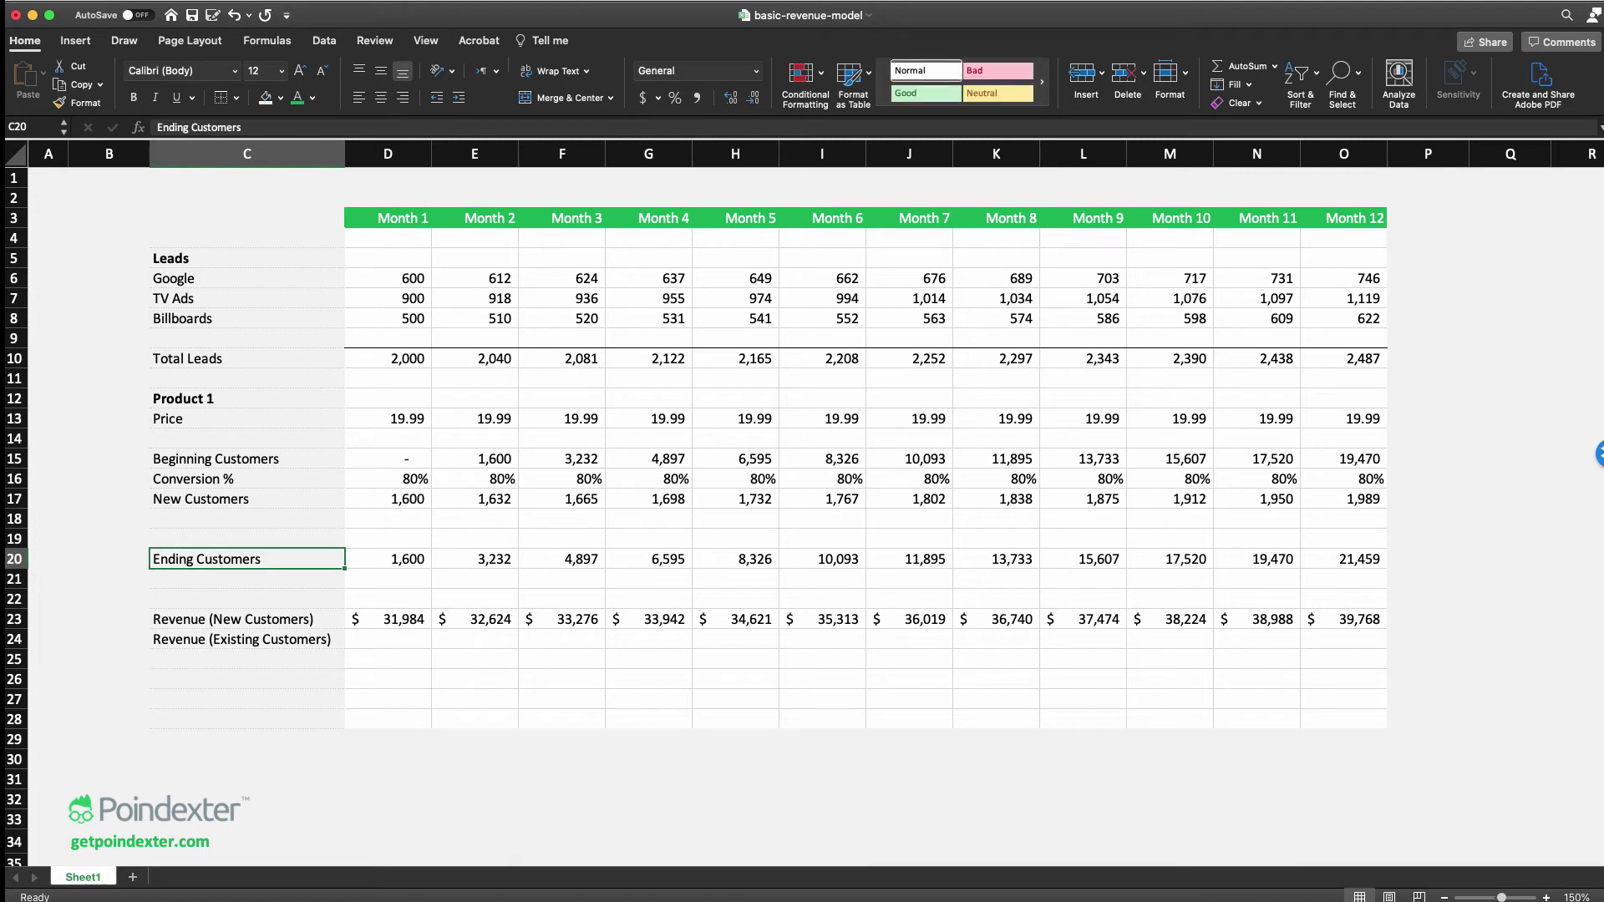
key("Down")
key("Down")
key("Down")
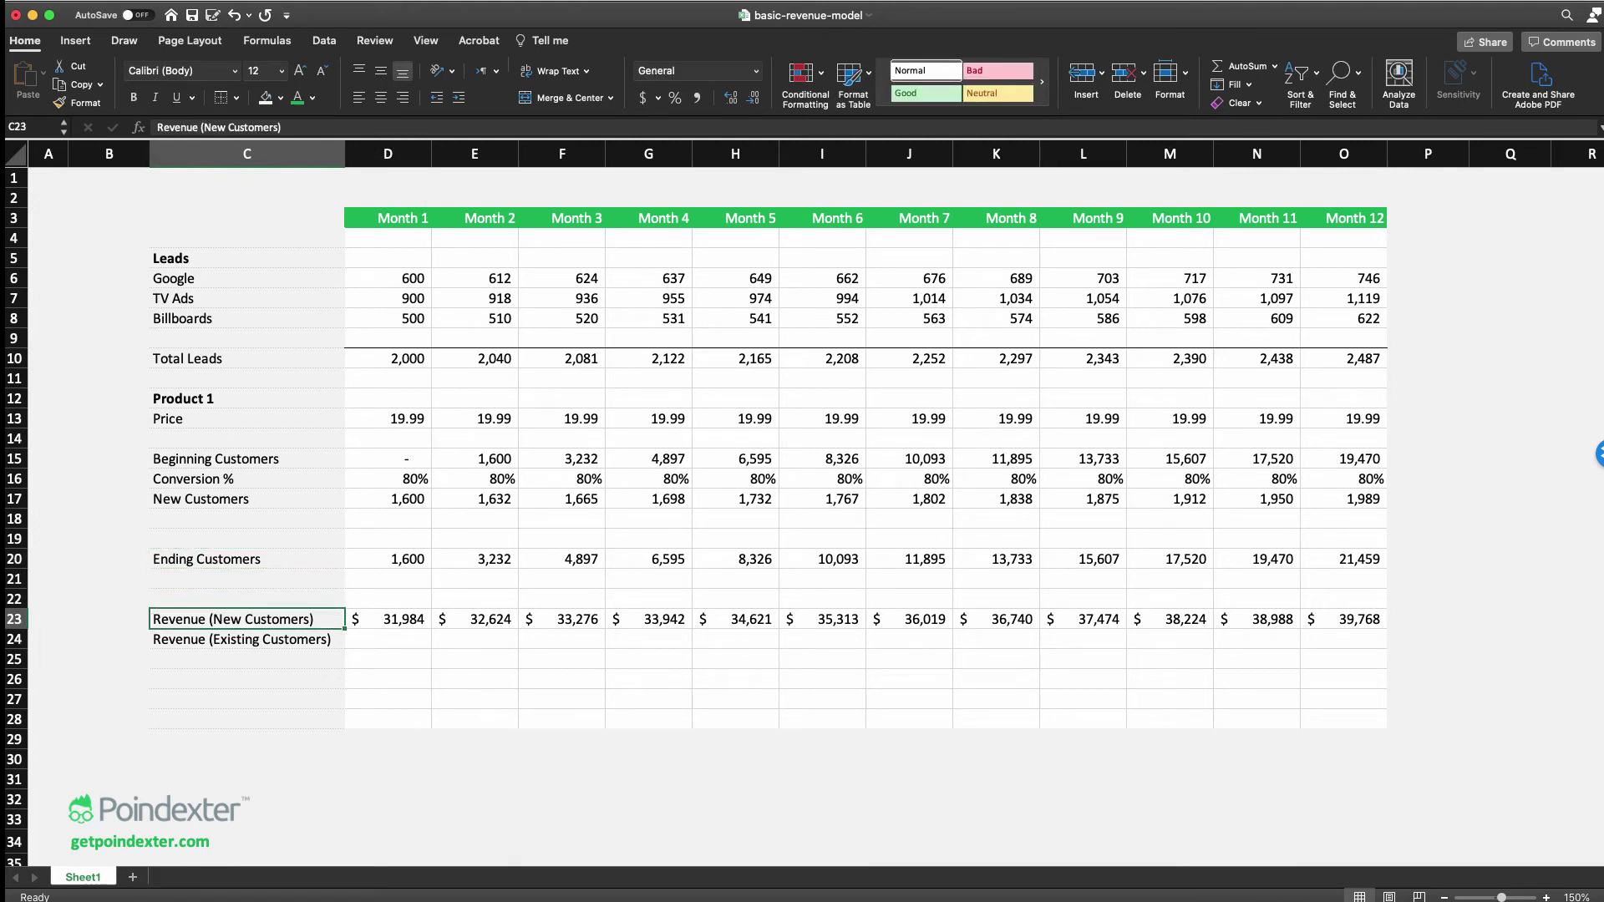
key("shift+Right")
key("shift+Right")
key("shift+Right")
key("shift+Right")
key("shift+Right")
key("shift+Right")
key("shift+Right")
key("shift+Right")
key("shift+Right")
key("shift+Right")
key("shift+Right")
key("shift+Right")
key("shift+Right")
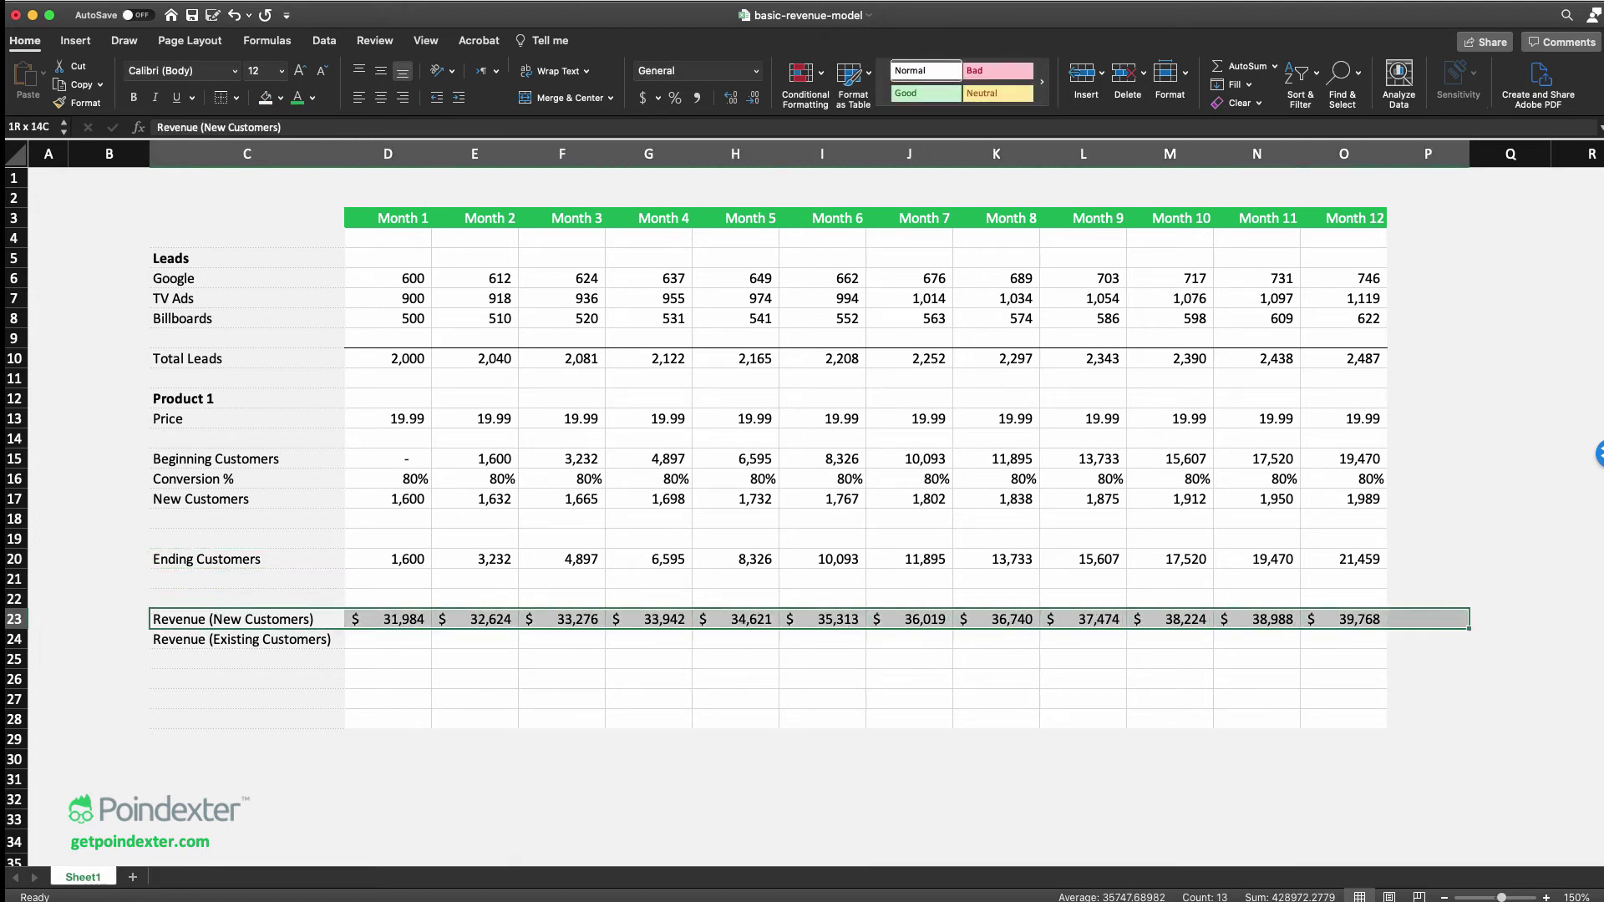
key("shift+Left")
key("shift+Down")
key("super+x")
key("Down")
key("Down")
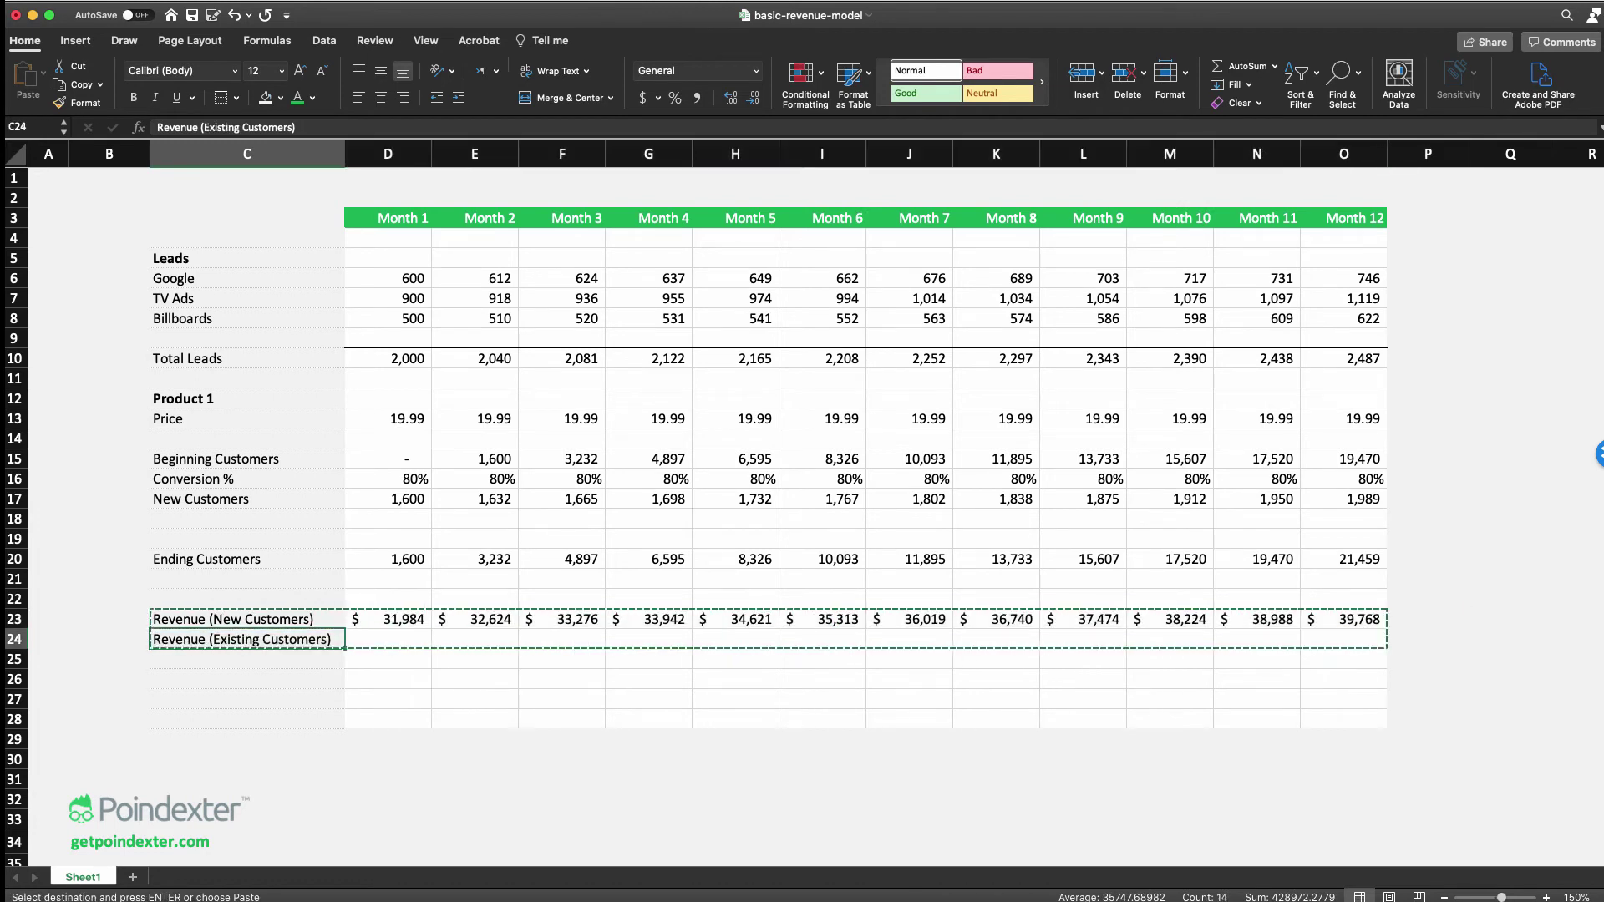
key("super+v")
key("Up")
key("Up")
key("Up")
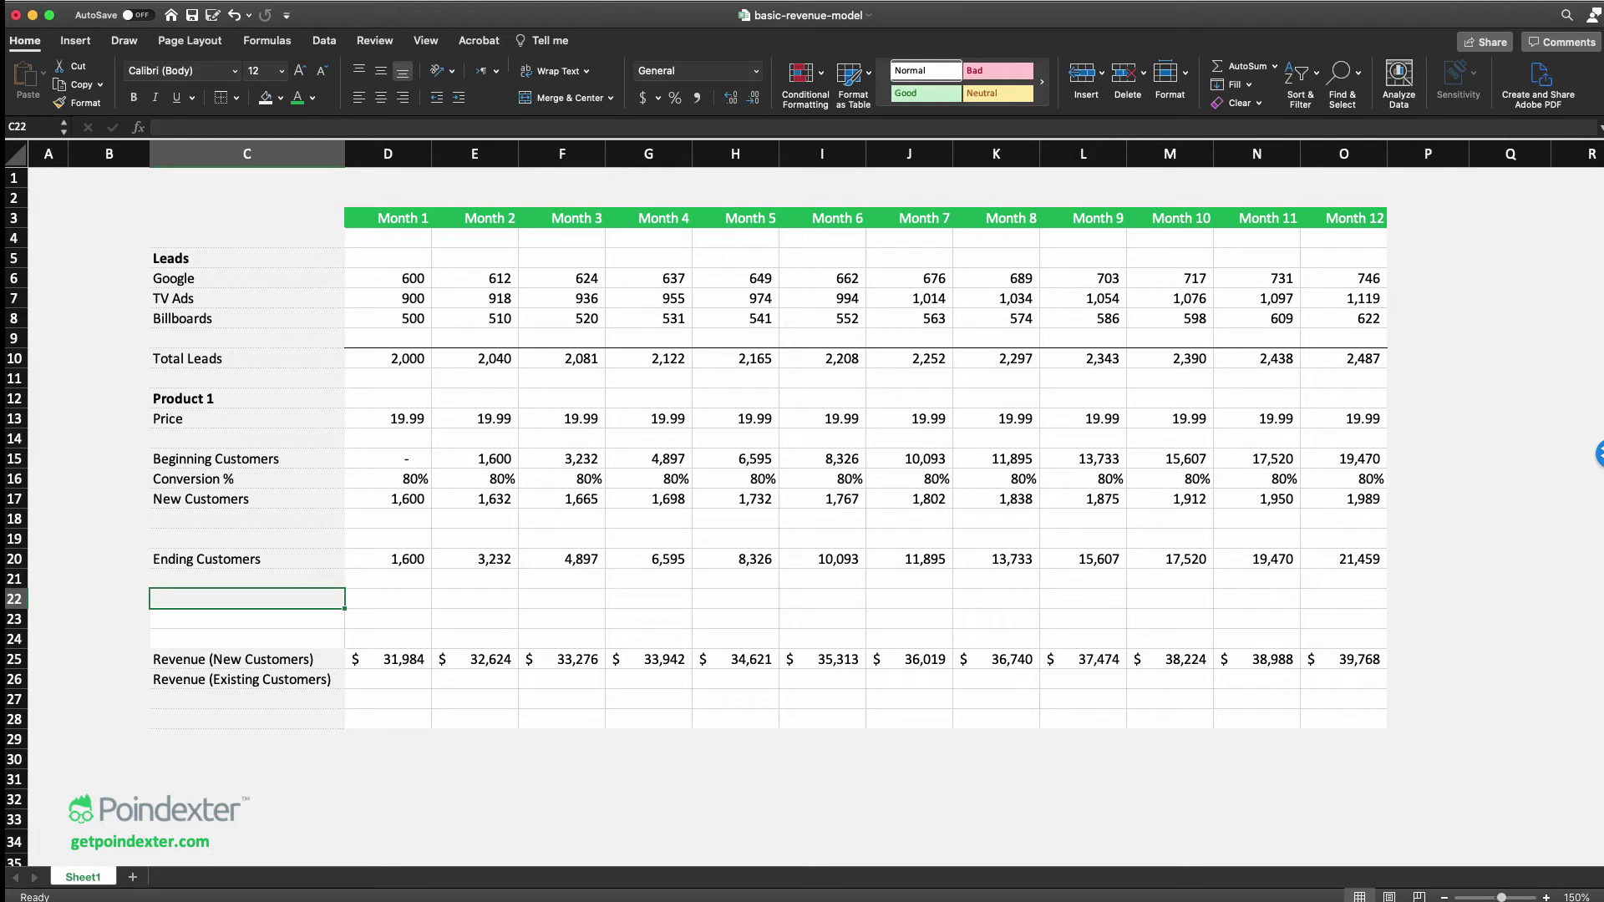
Label cell C22 as "Returning Customers %" beneath the Ending Customers row
type("Returnung")
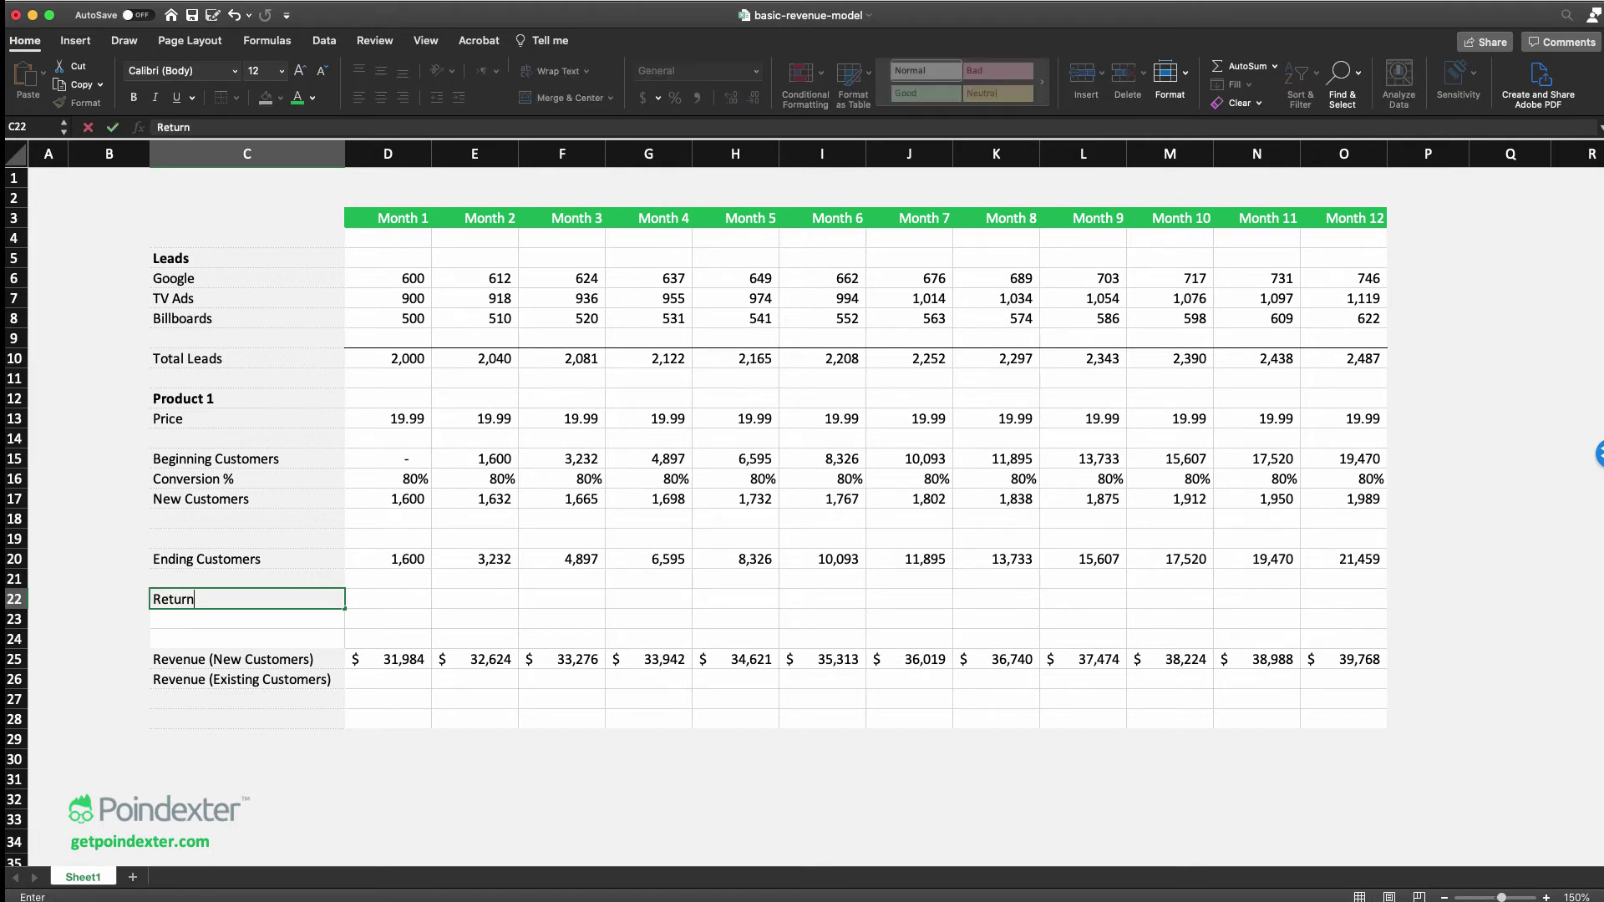
key("BackSpace")
key("BackSpace")
key("BackSpace")
type("ing Custome")
key("BackSpace")
key("BackSpace")
key("BackSpace")
type("omers %")
key("Tab")
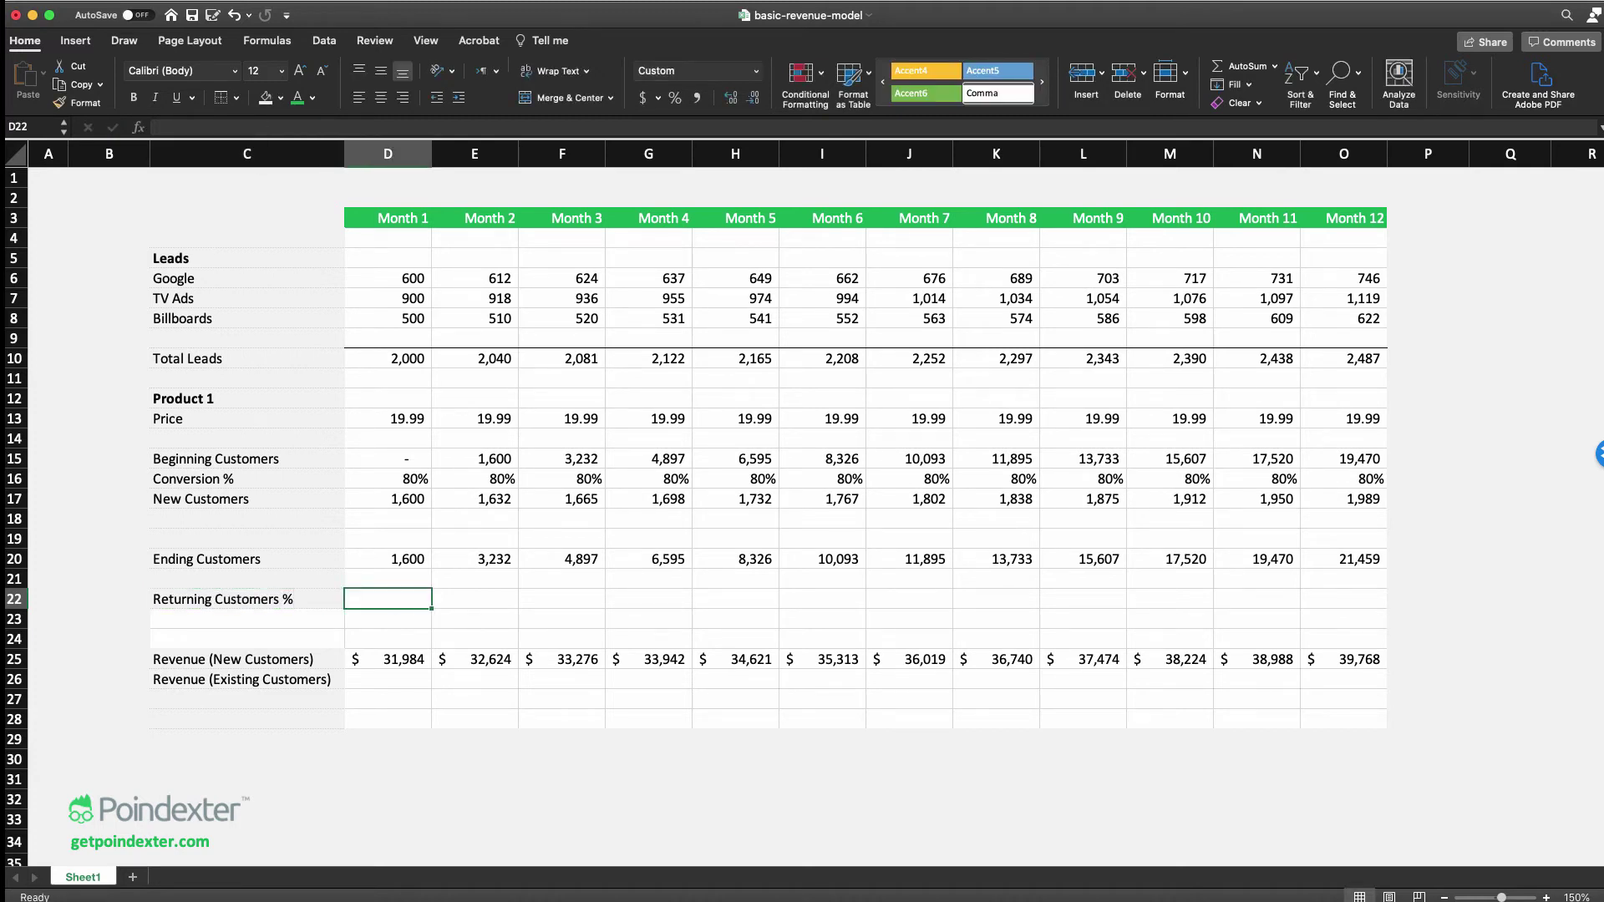
Set Returning Customers % to 0.15 across D22:O22 and format the row as percentages
type("14%")
key("Return")
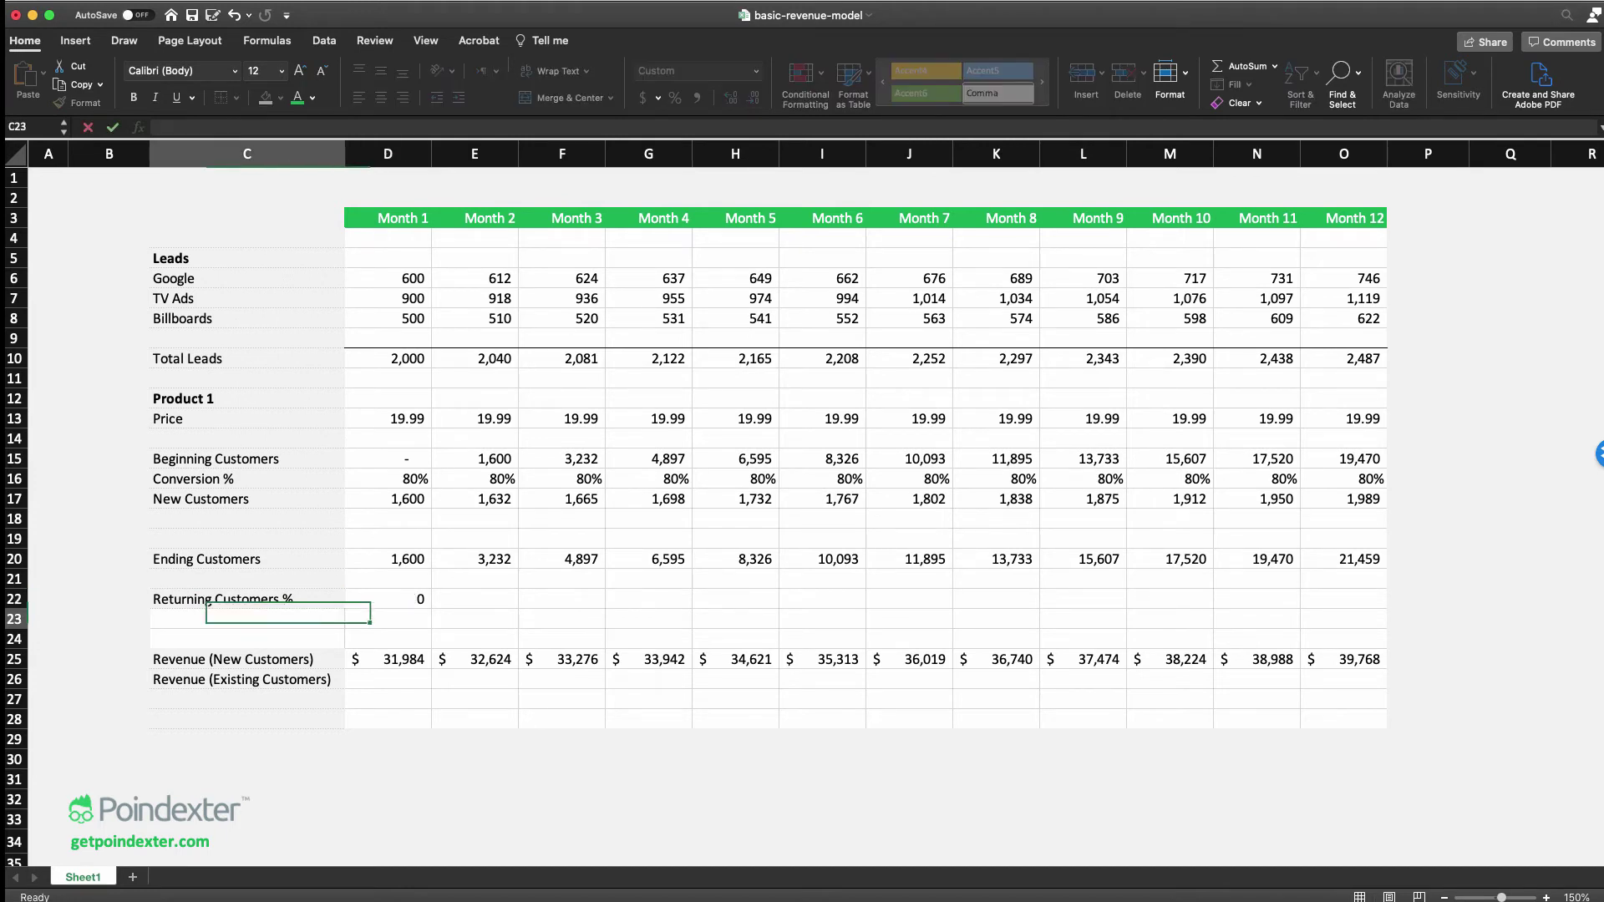
key("Up")
key("Right")
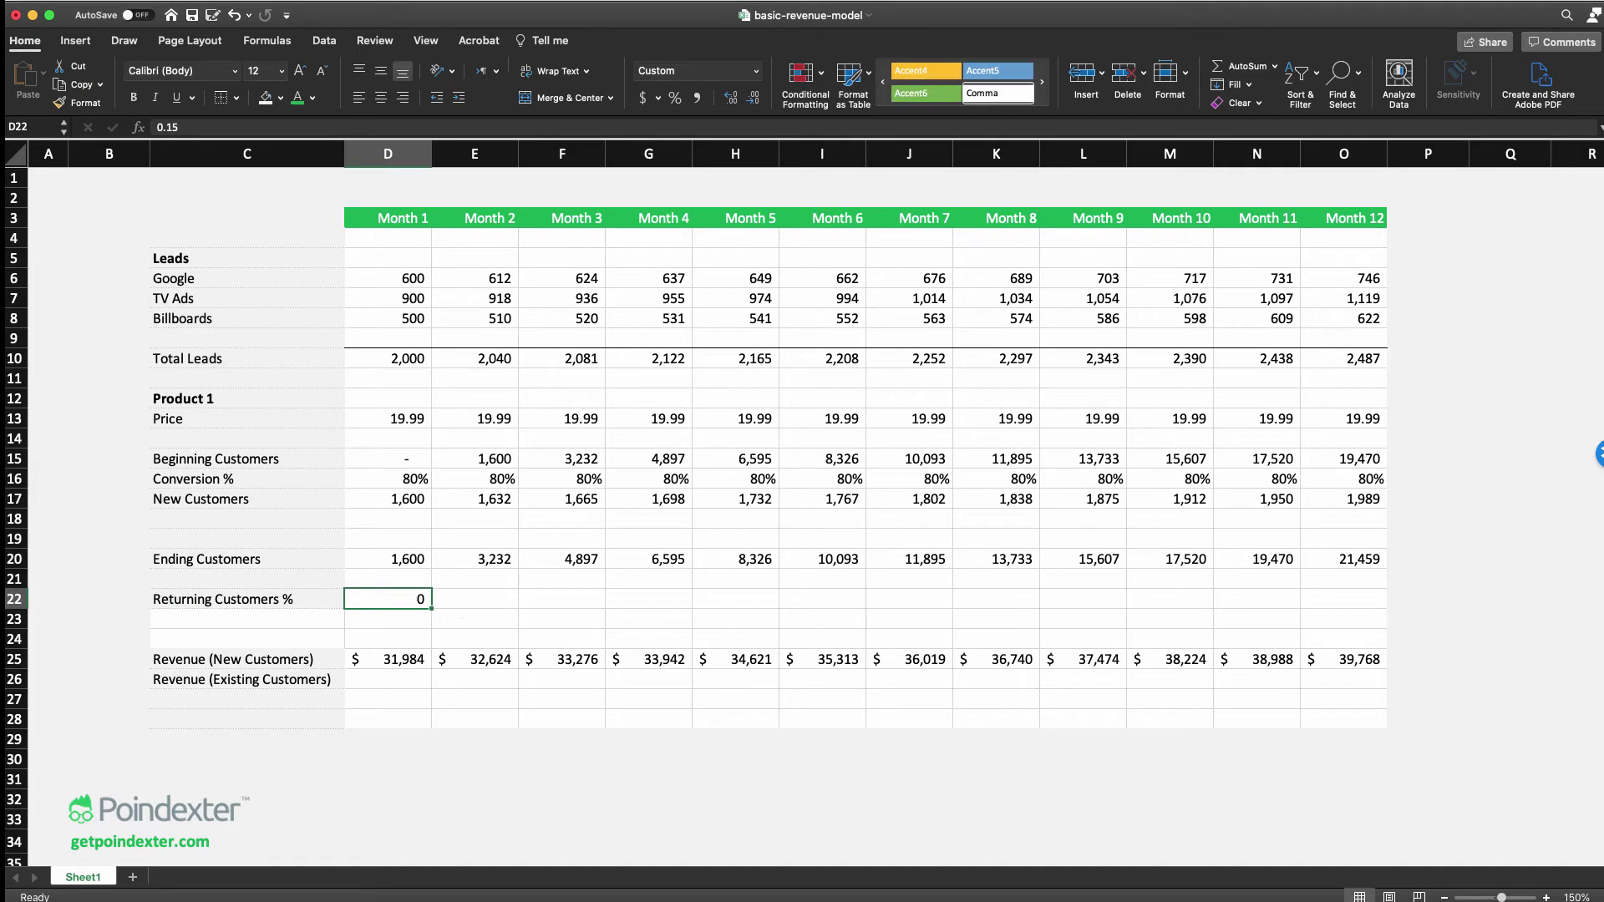
left_click_drag(431, 609, 1384, 610)
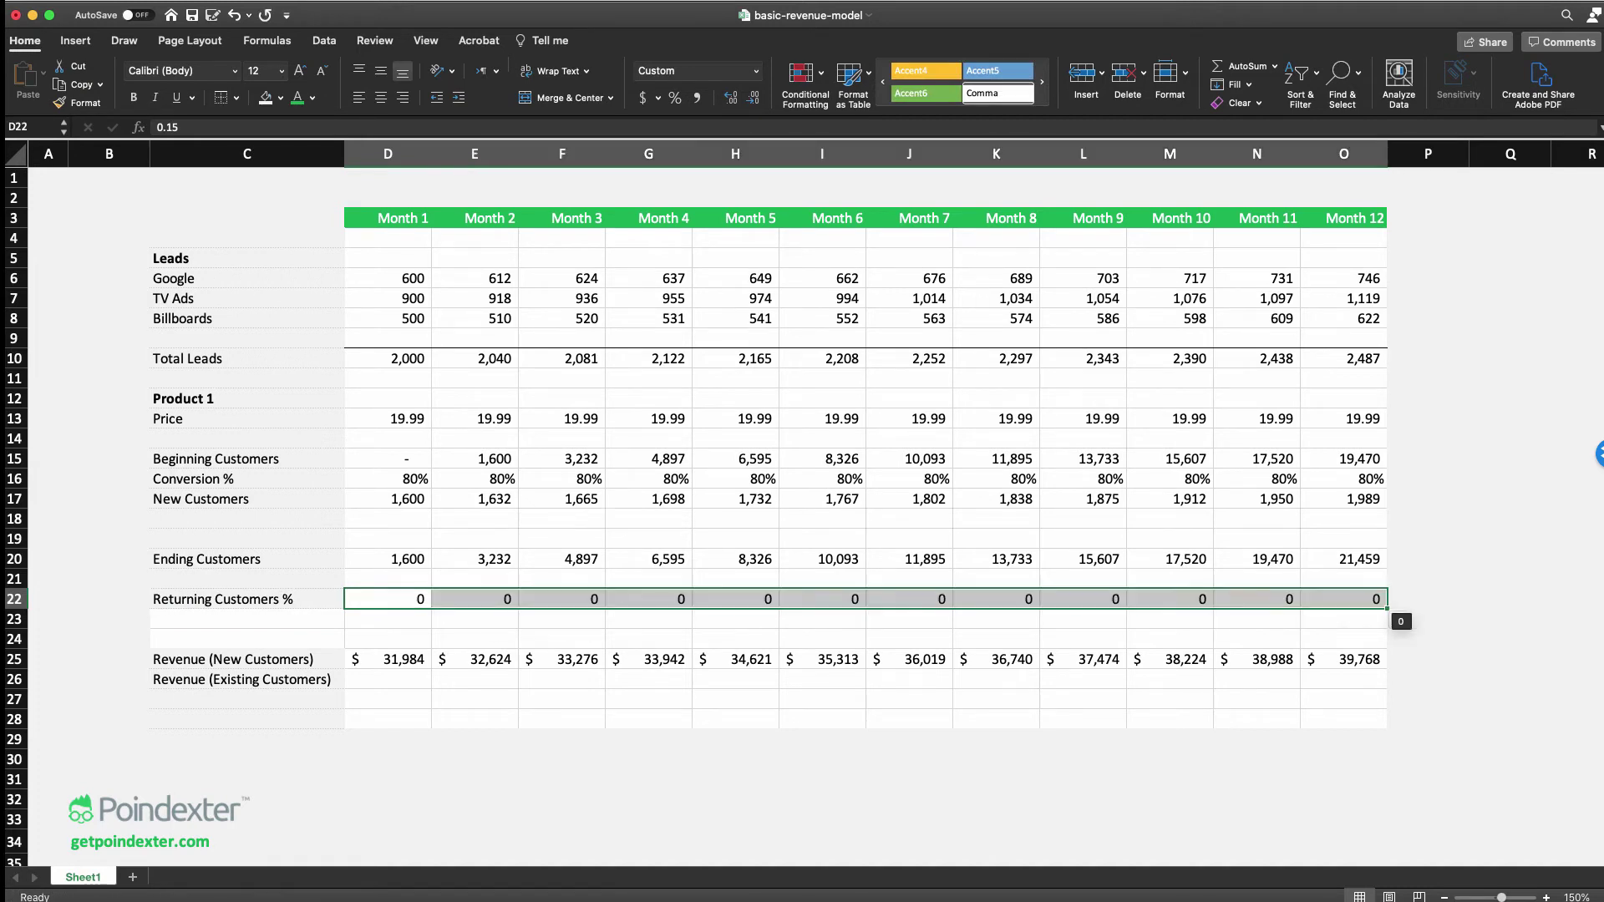
left_click(675, 98)
Label cell C23 as "Return Customers" directly beneath Returning Customers %
left_click(247, 619)
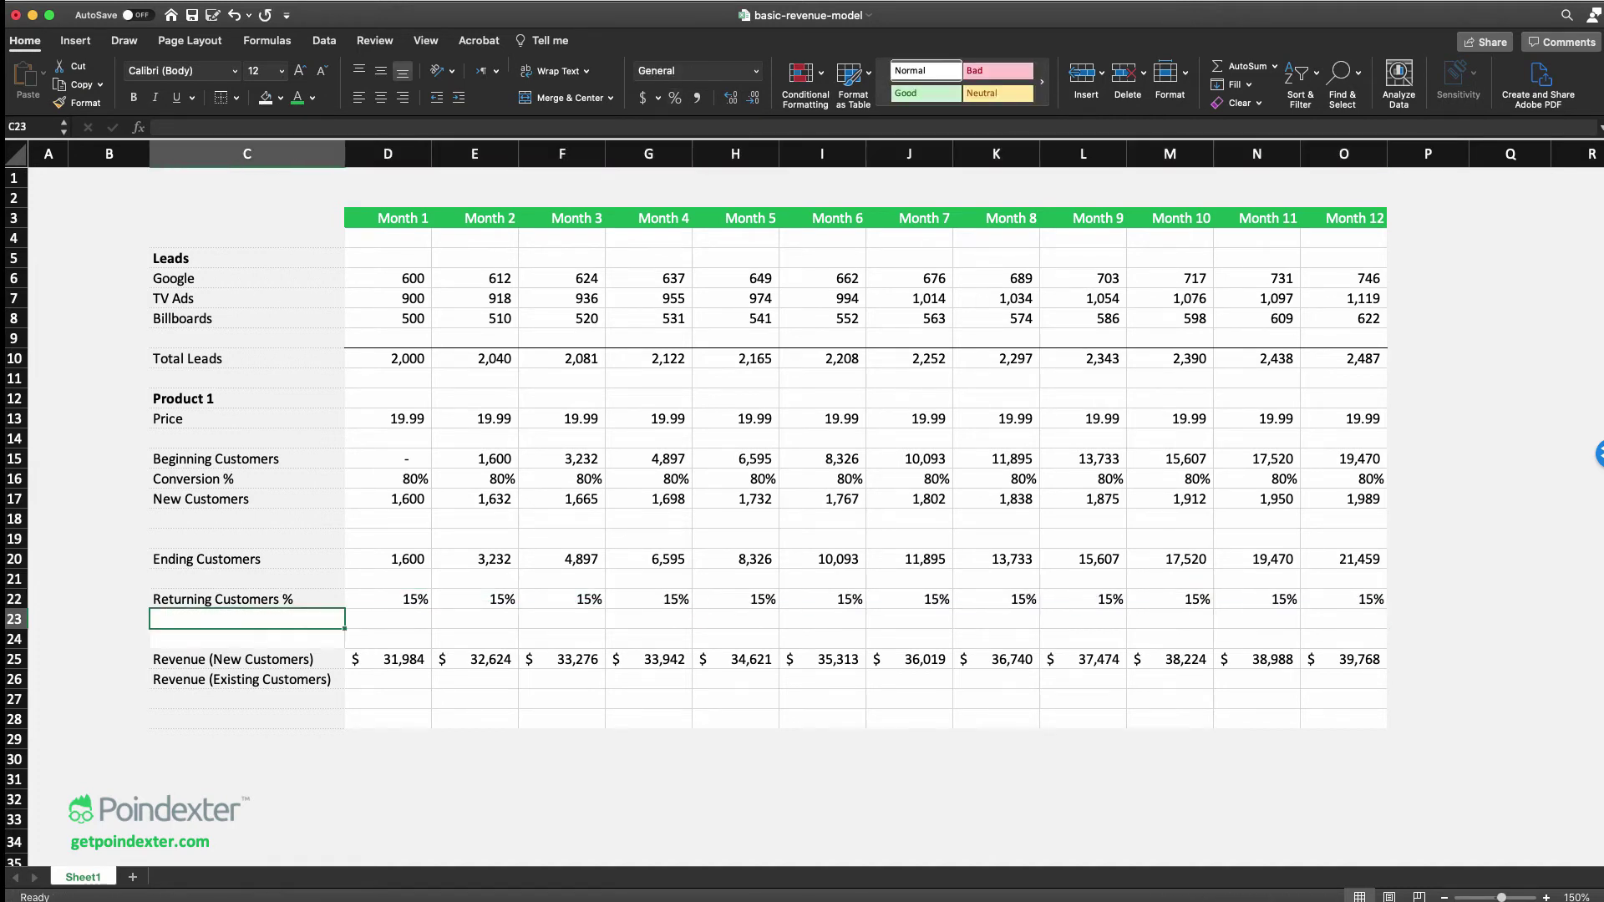
type("Return")
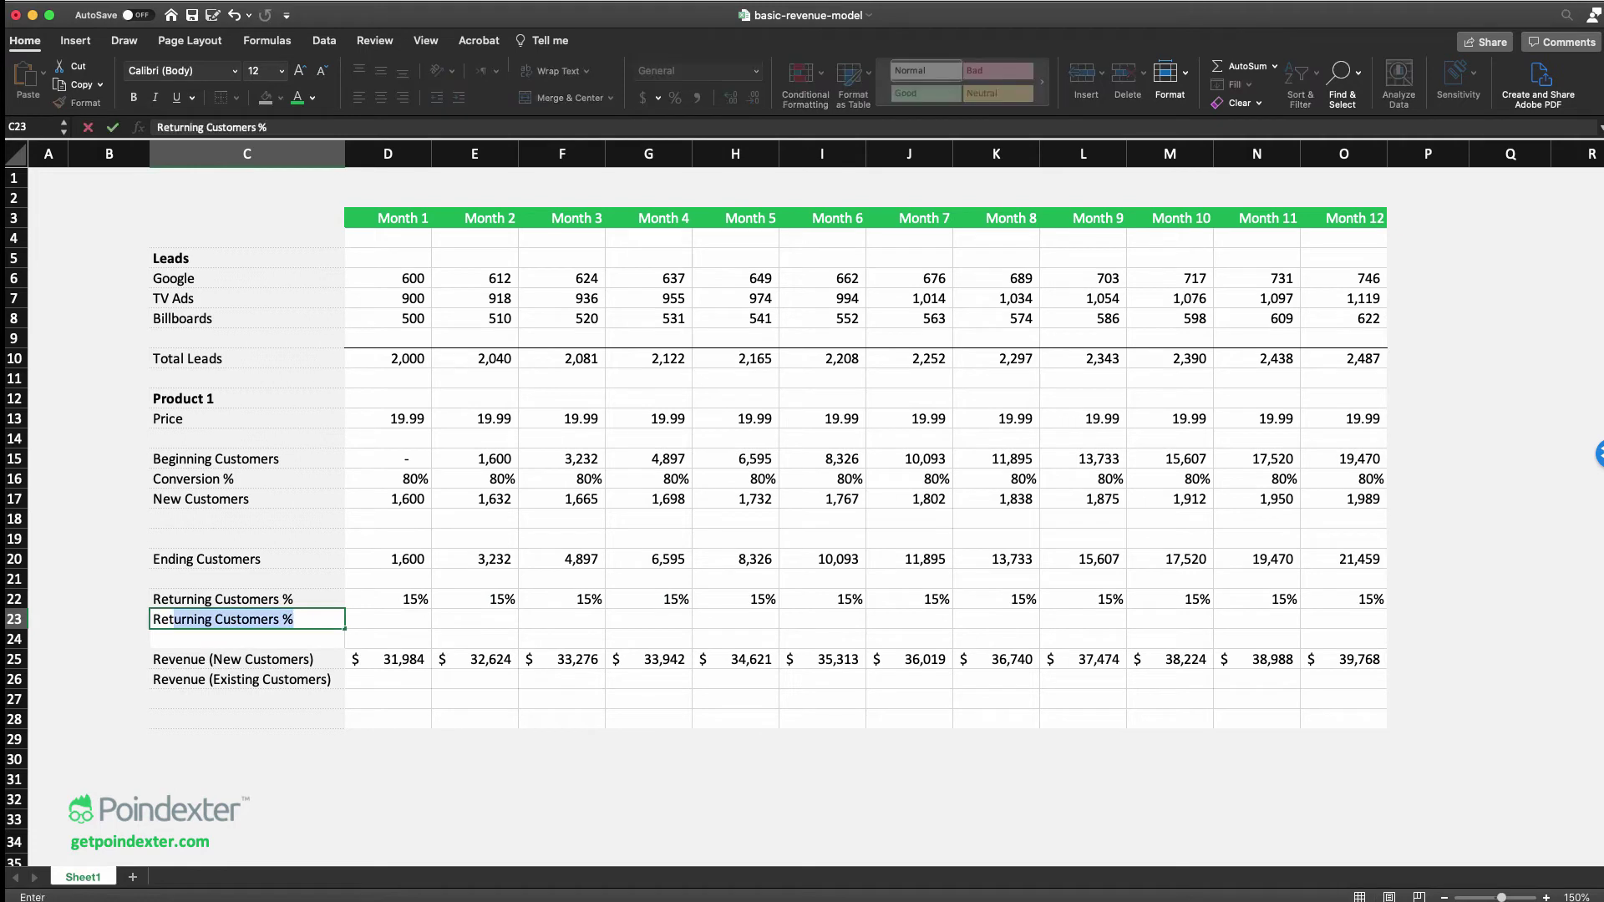
type(" Customers")
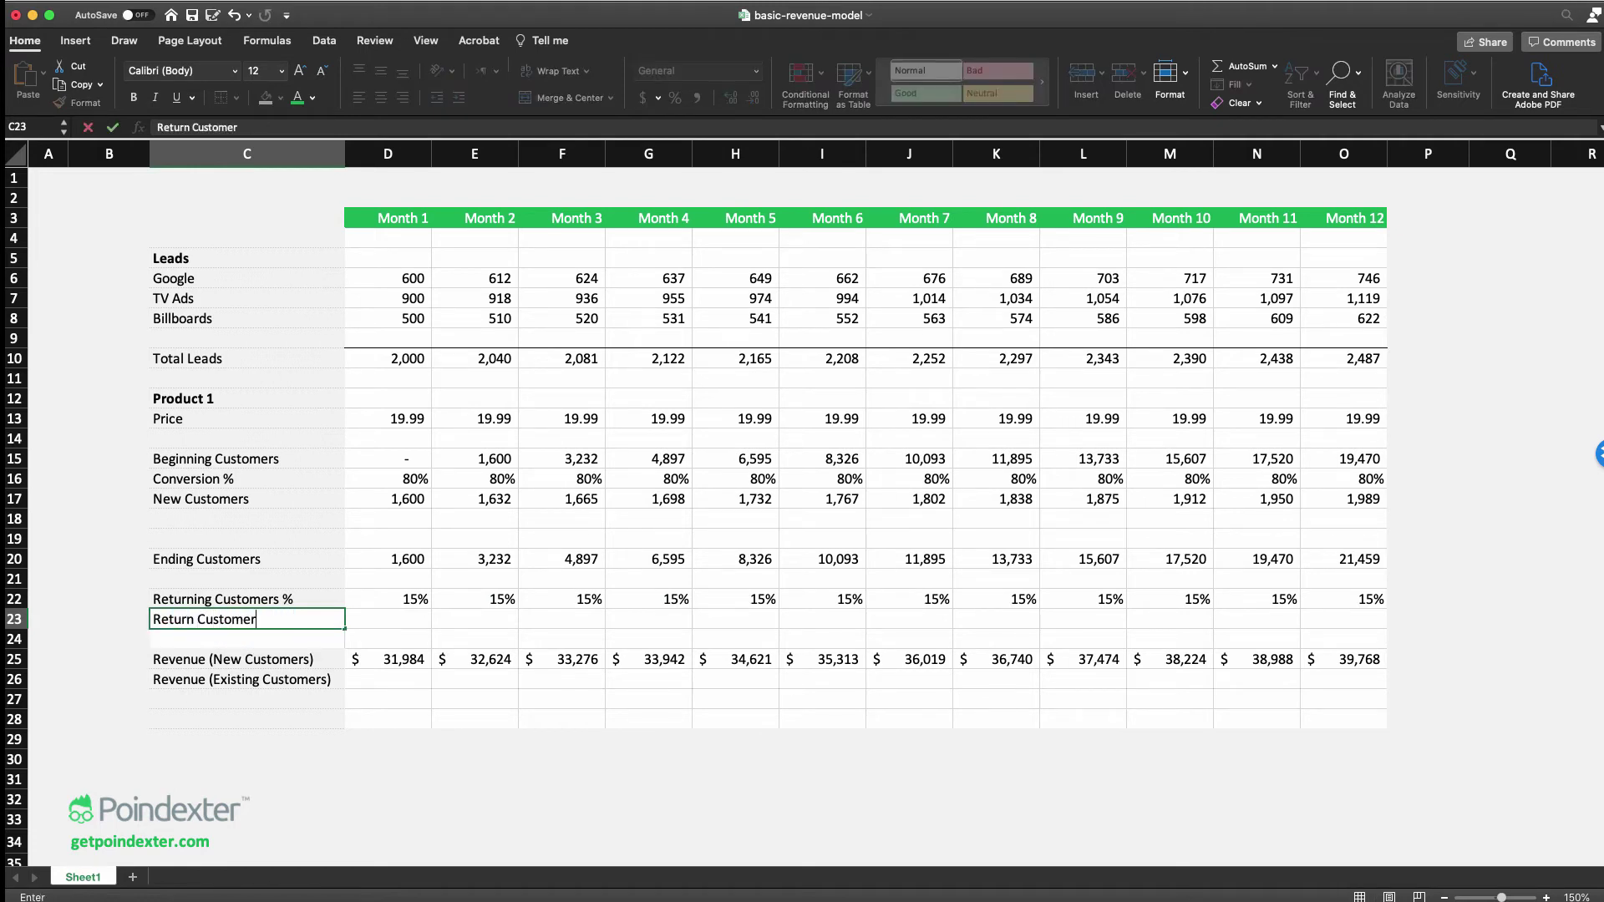
key("Tab")
key("Tab")
key("Left")
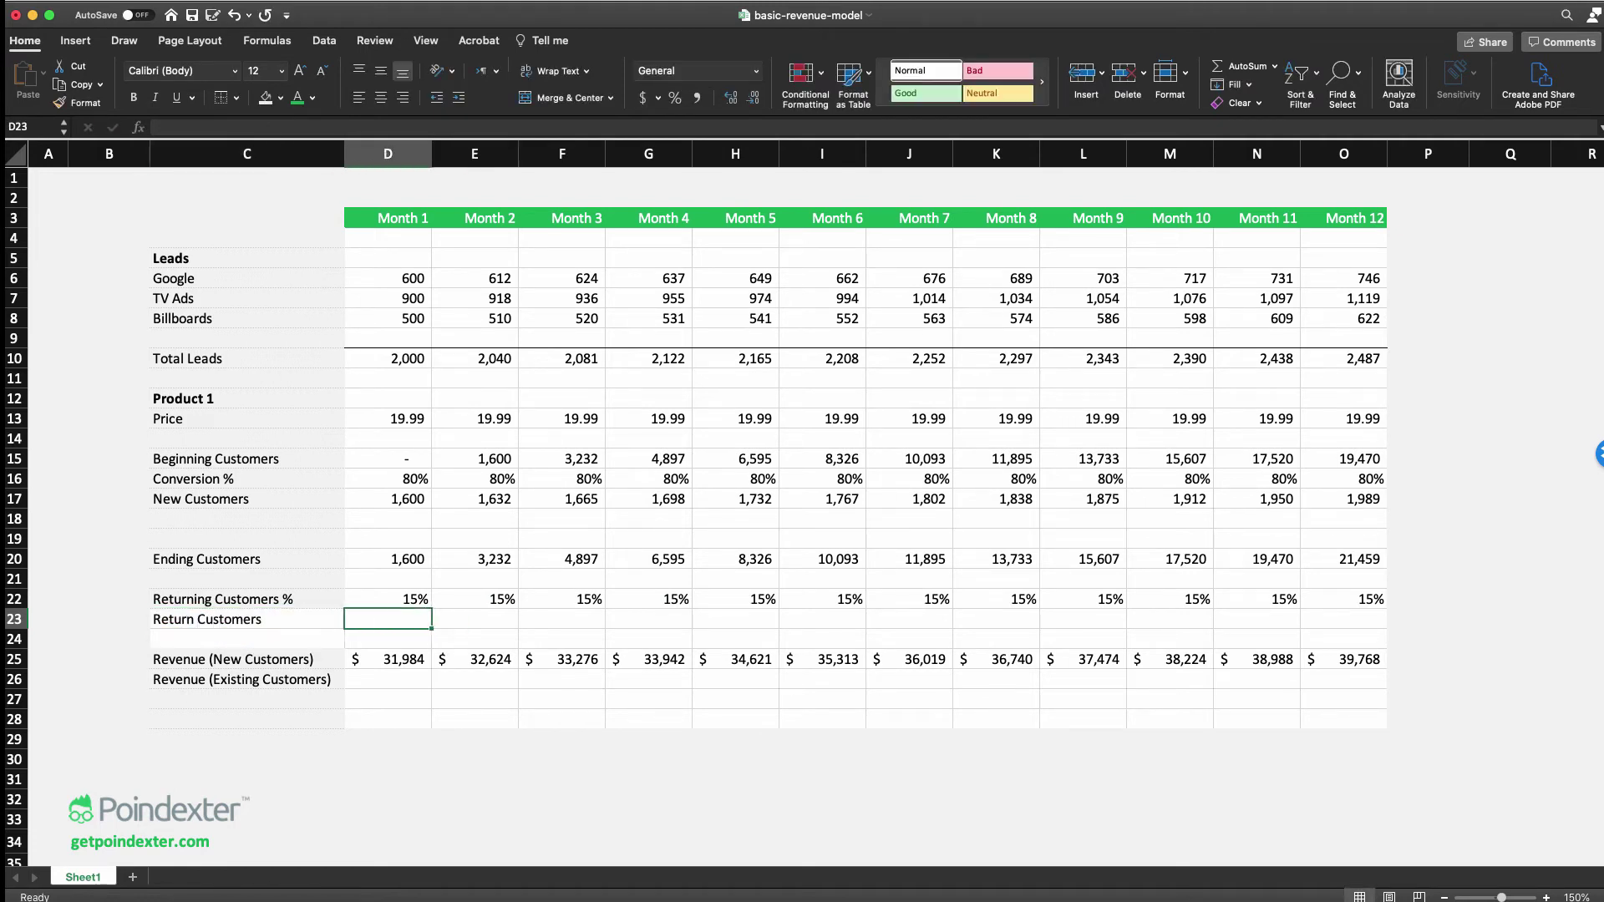
Start the Month 1 Return Customers formula in D23 with a reference to Beginning Customers, =D15
type("=")
key("Up")
key("Up")
key("Up")
key("Up")
key("Up")
key("Up")
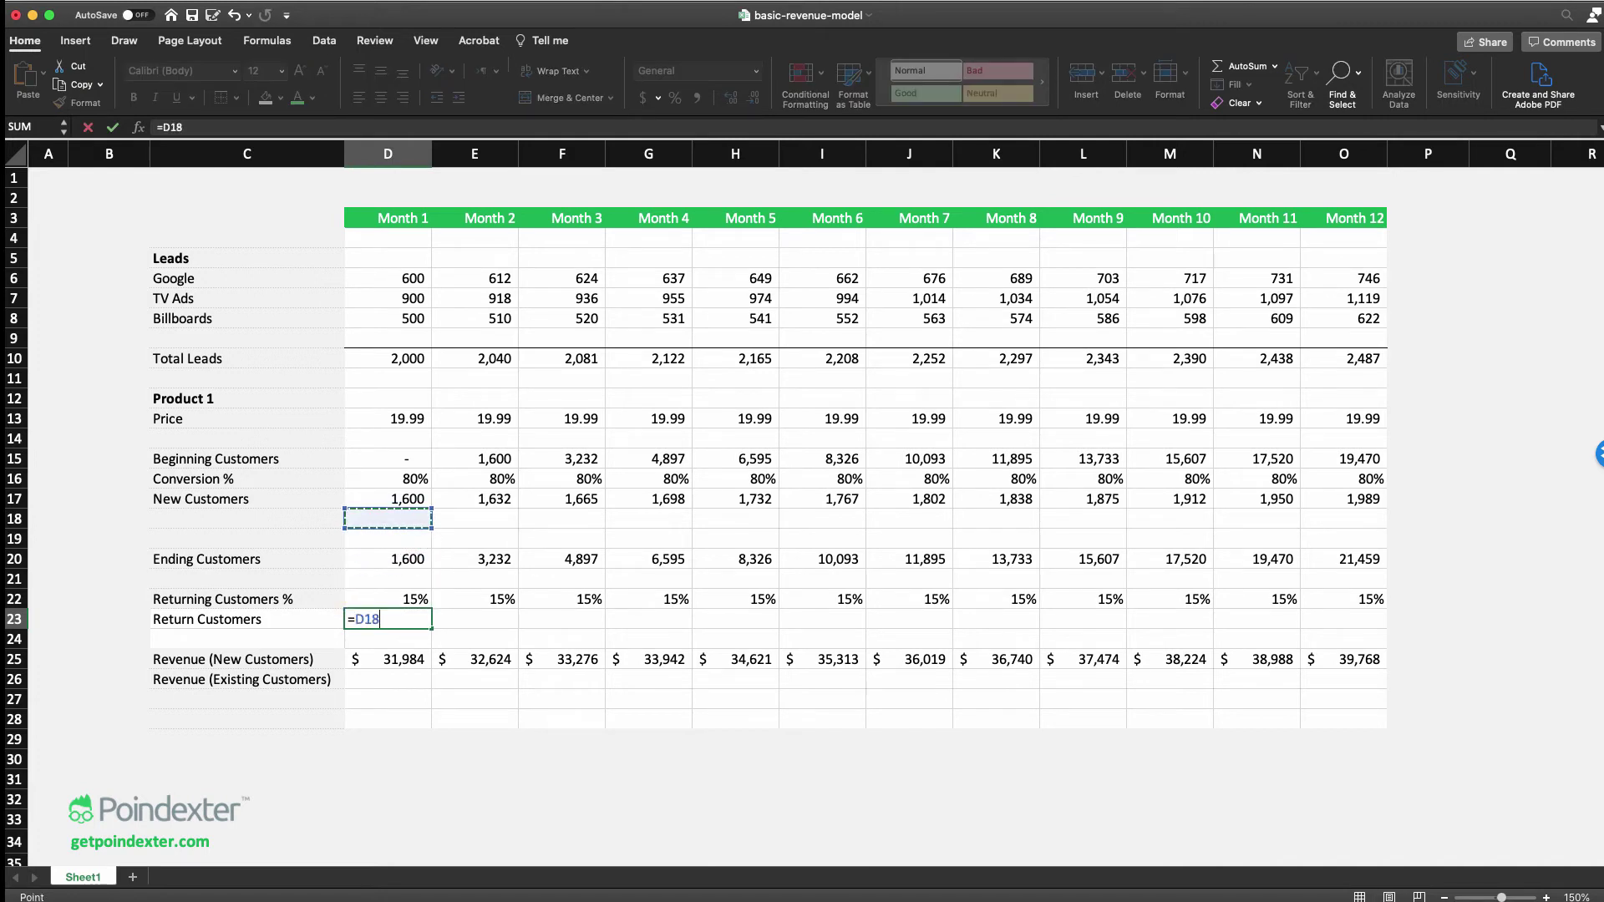
key("Up")
key("Up")
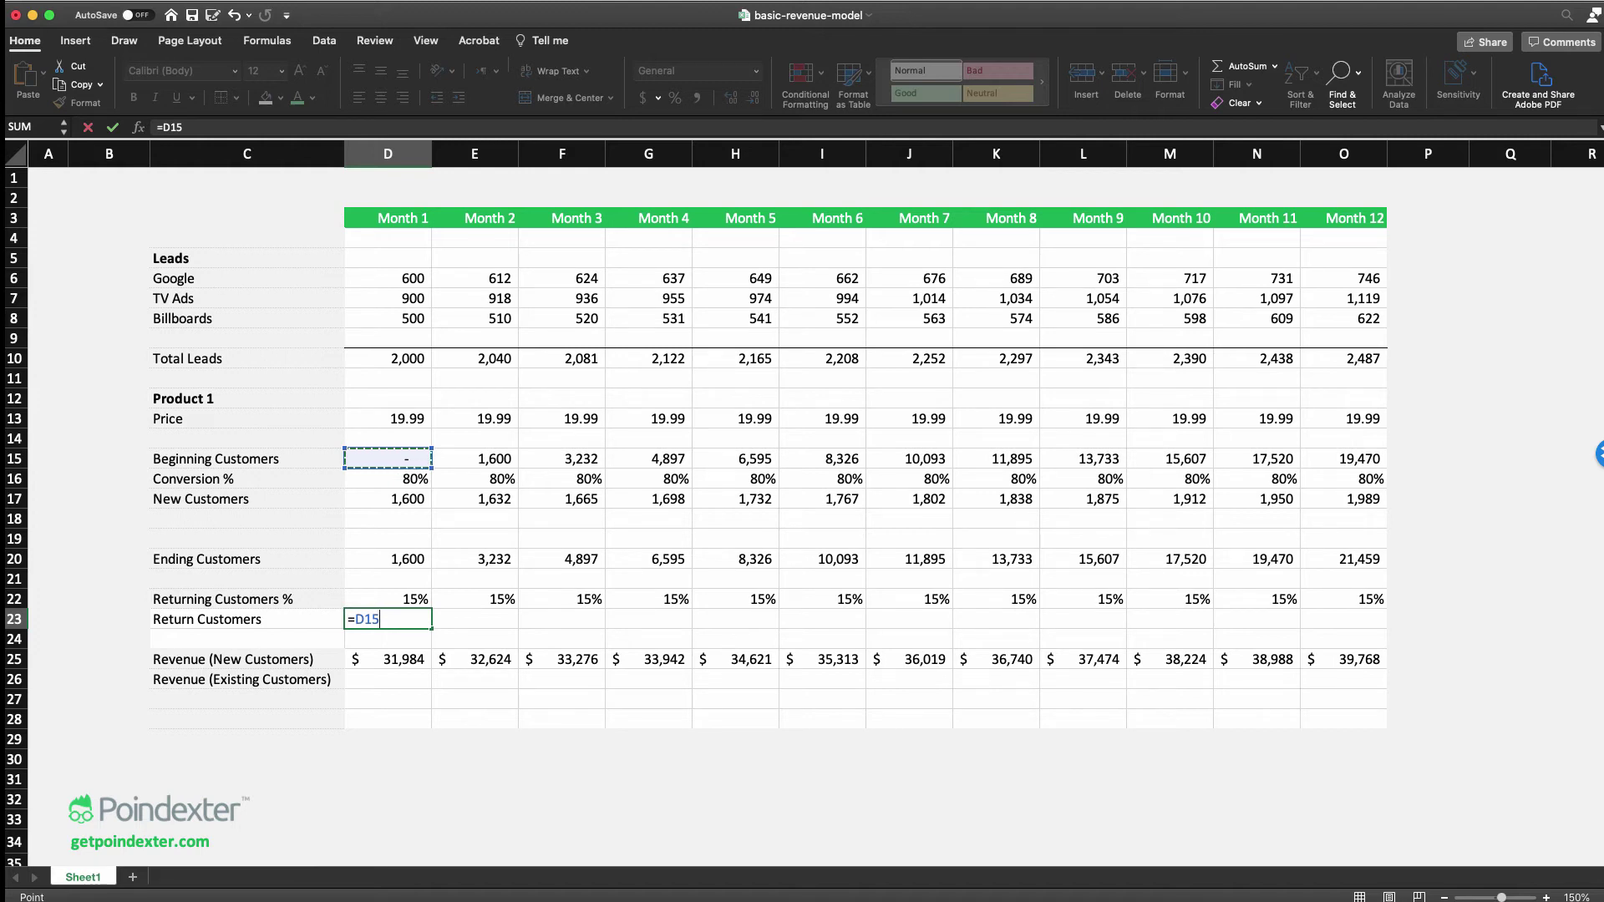
Examine the Month 2 beginning, new and ending customers as reference candidates, returning the open D23 formula to D15
key("Down")
key("Down")
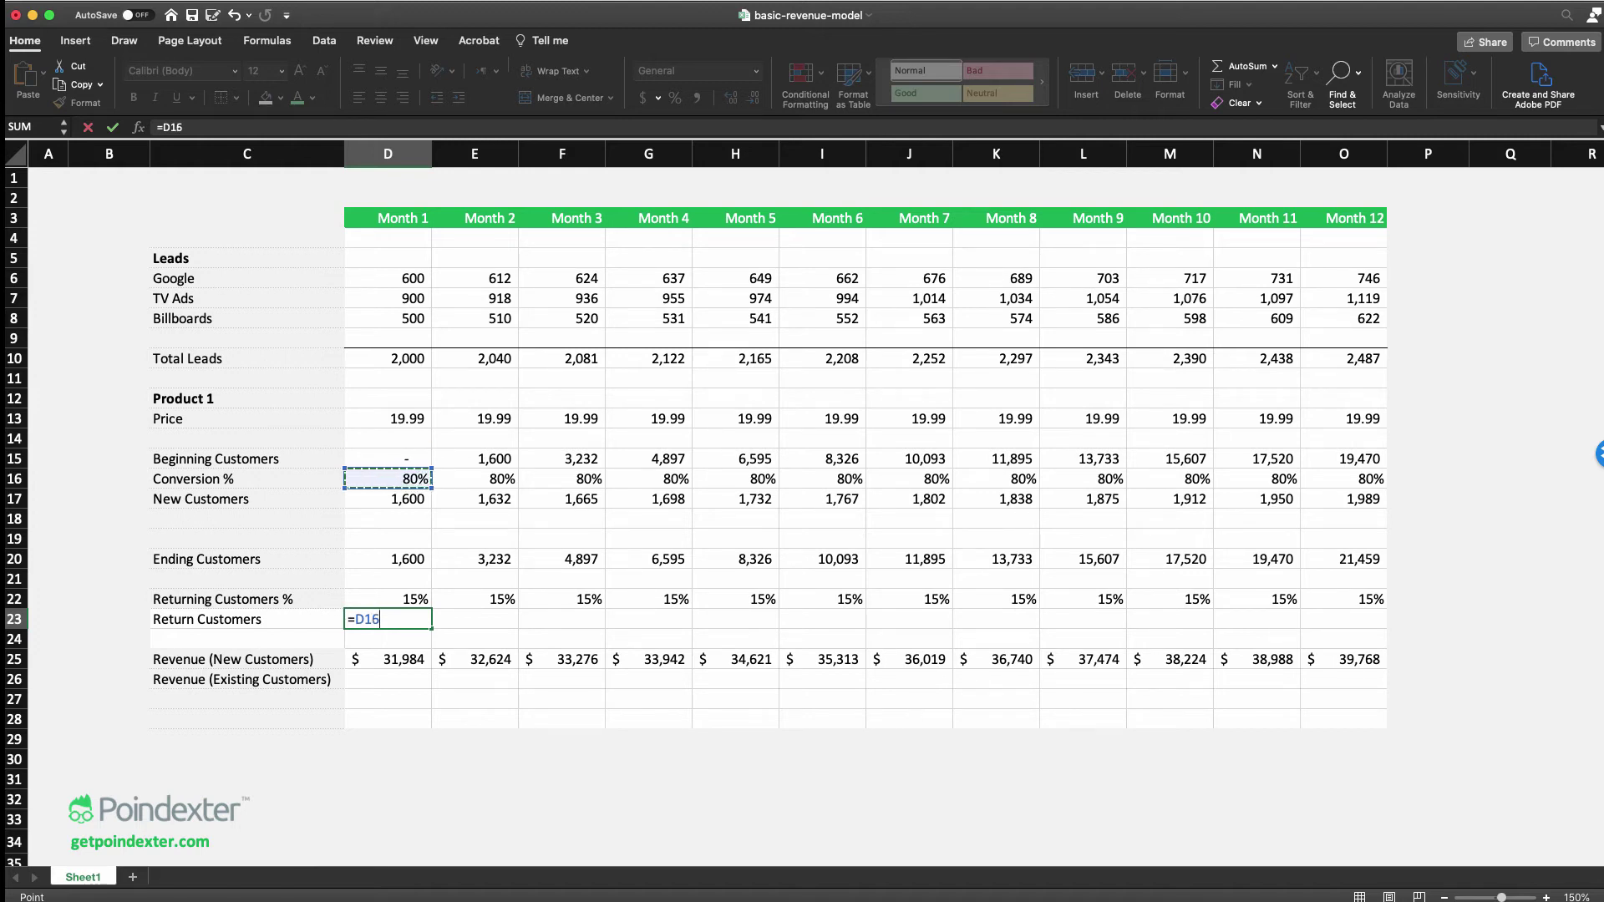
key("Up")
key("Right")
key("Up")
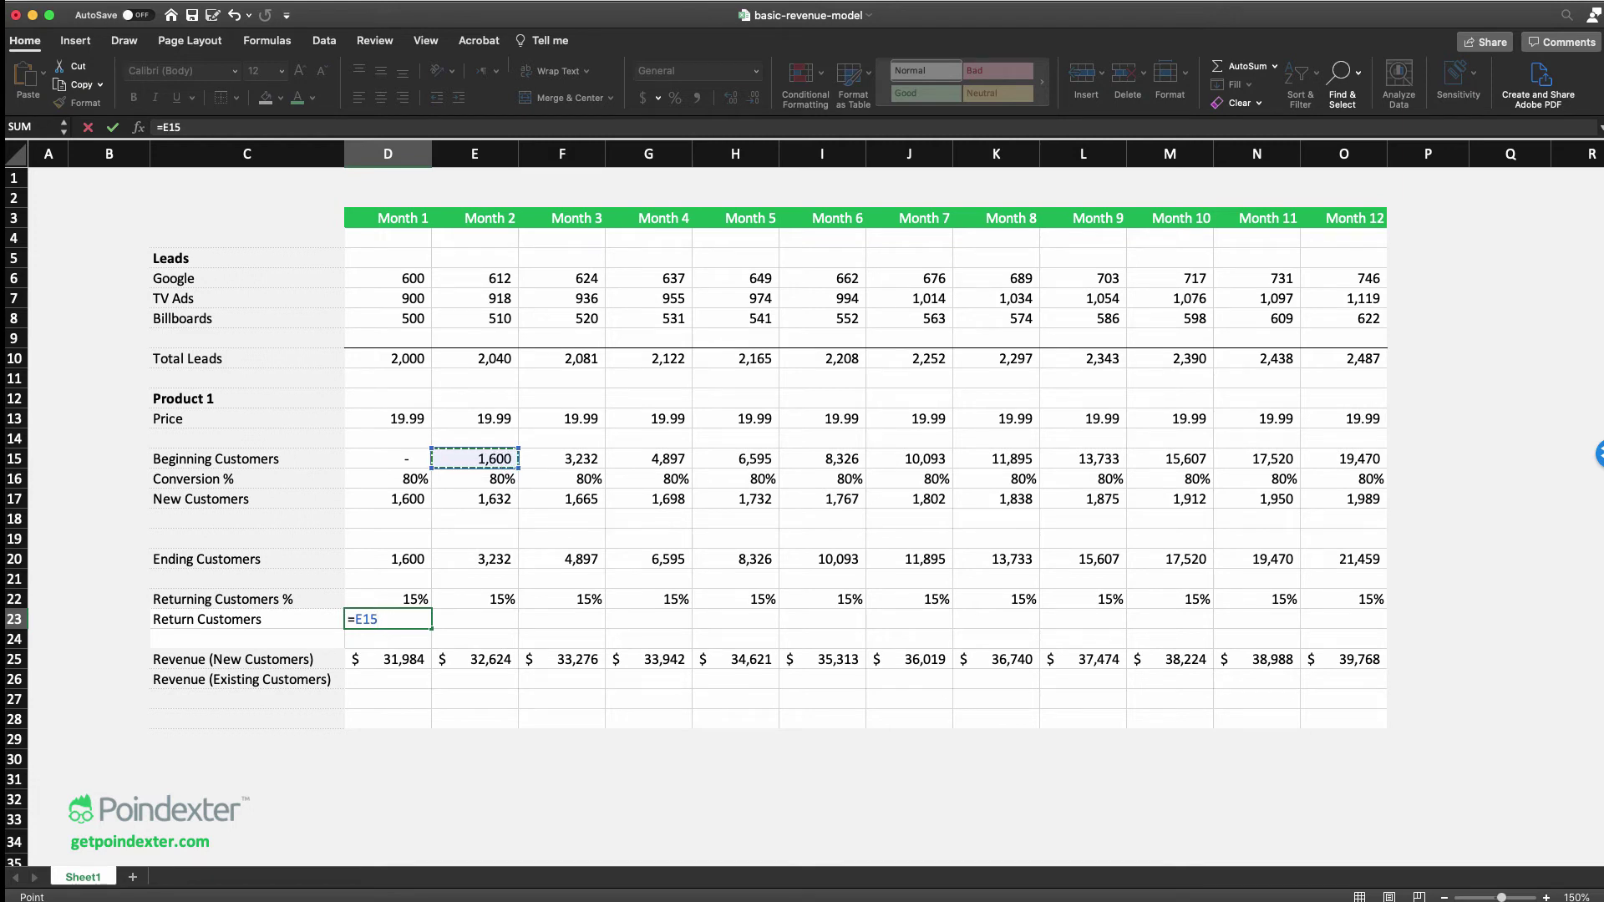
key("Right")
key("Down")
key("Left")
key("Up")
key("Down")
key("Down")
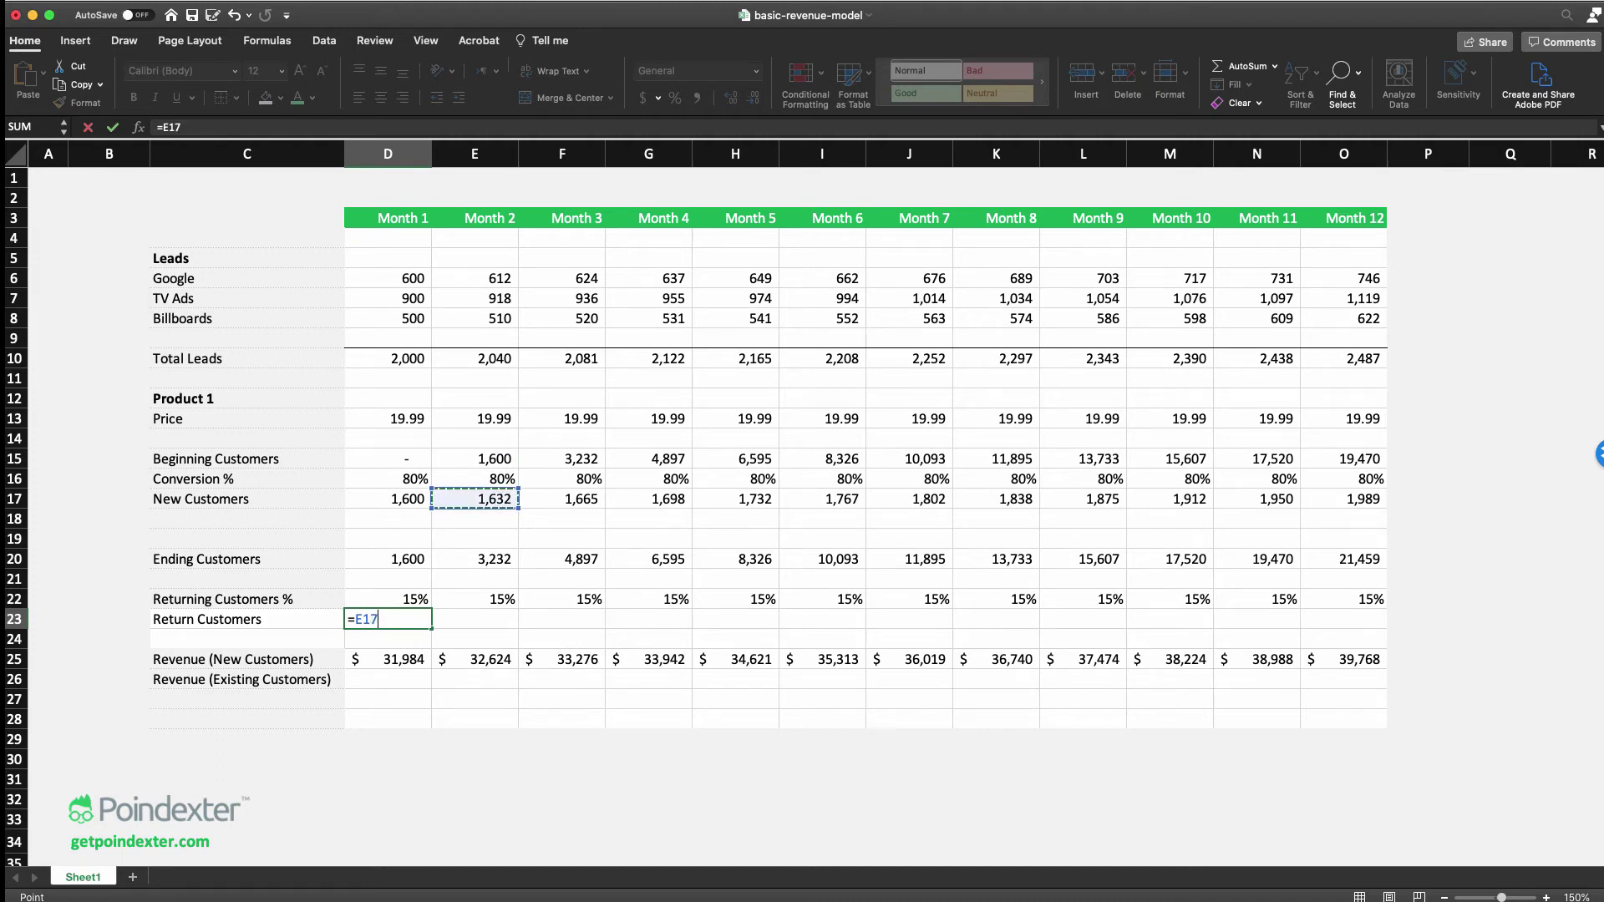
key("Down")
key("Down")
key("Down")
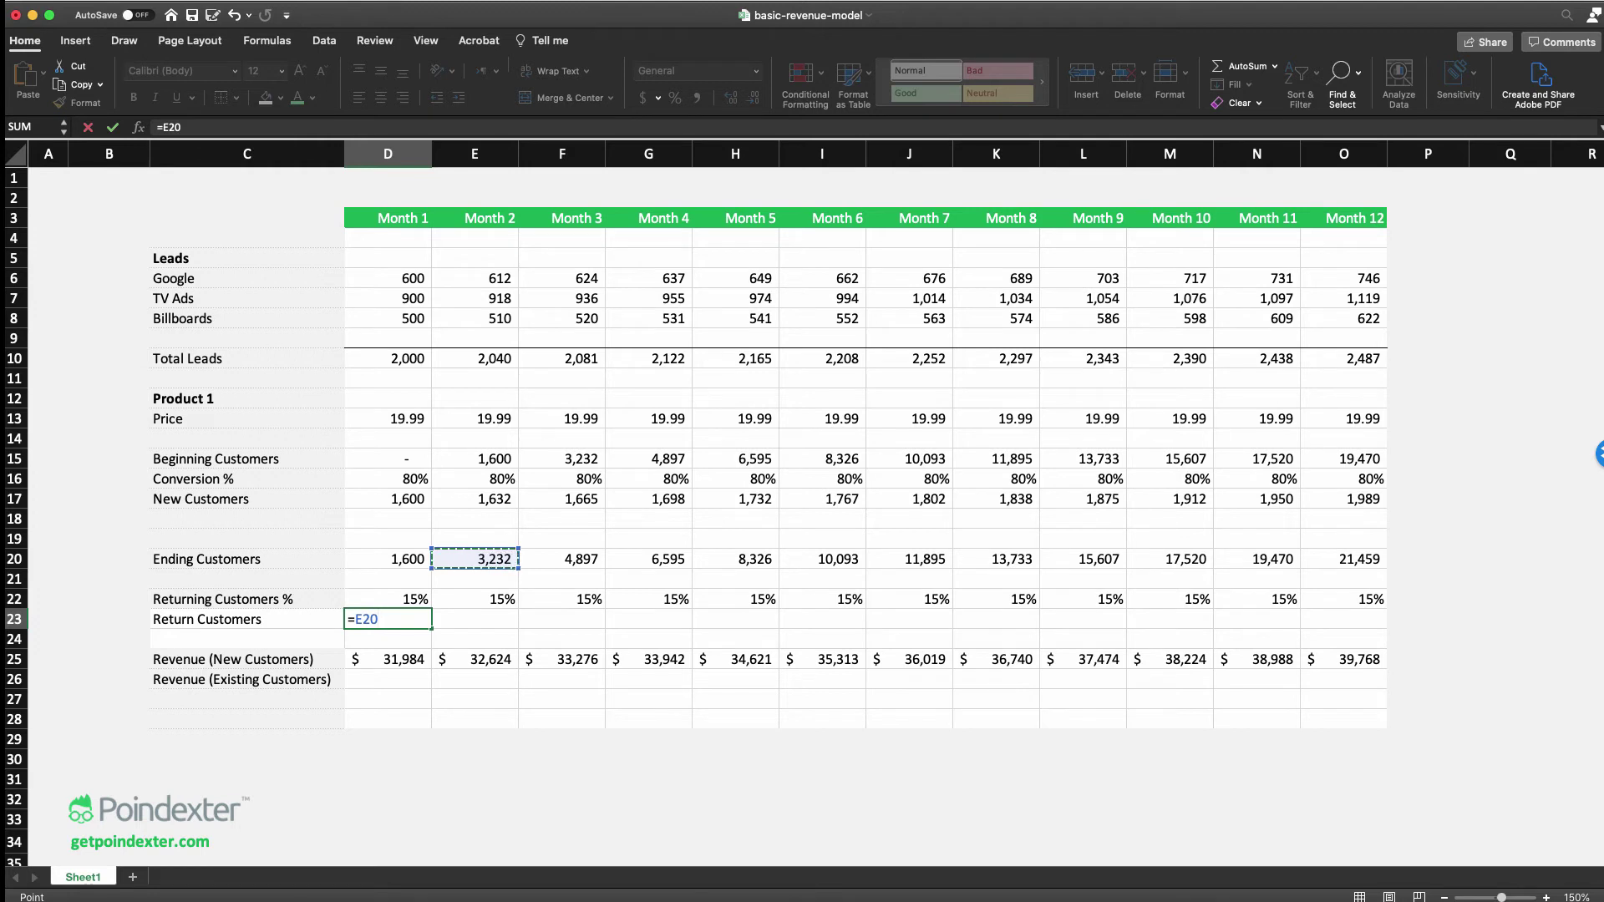
key("Up")
key("Up")
key("Up")
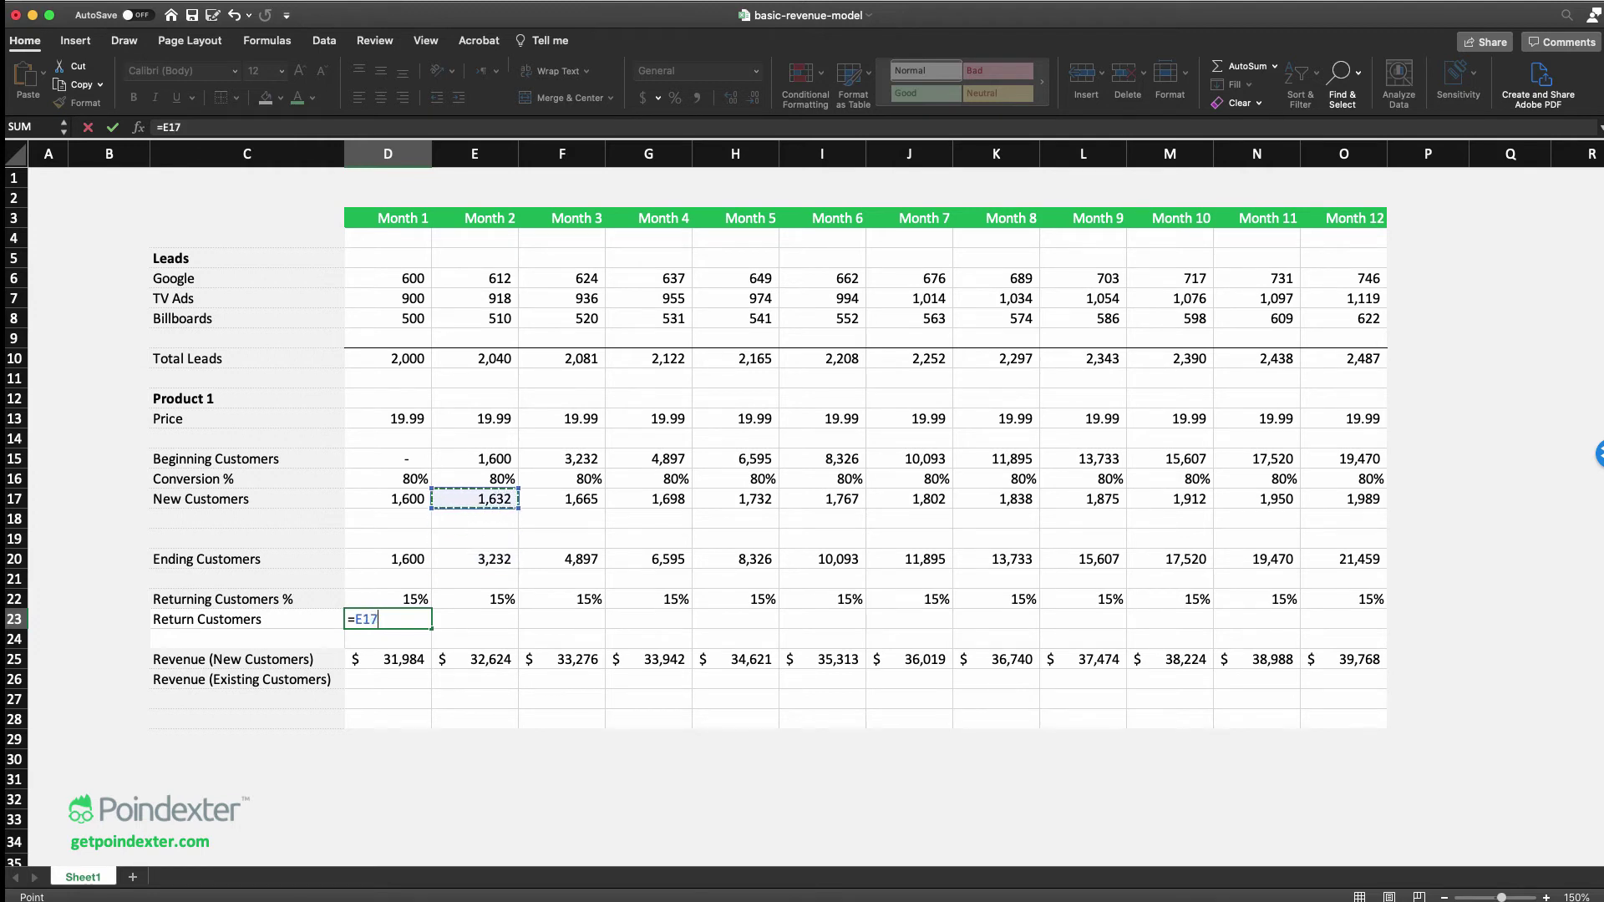
key("Up")
key("Up")
key("Up")
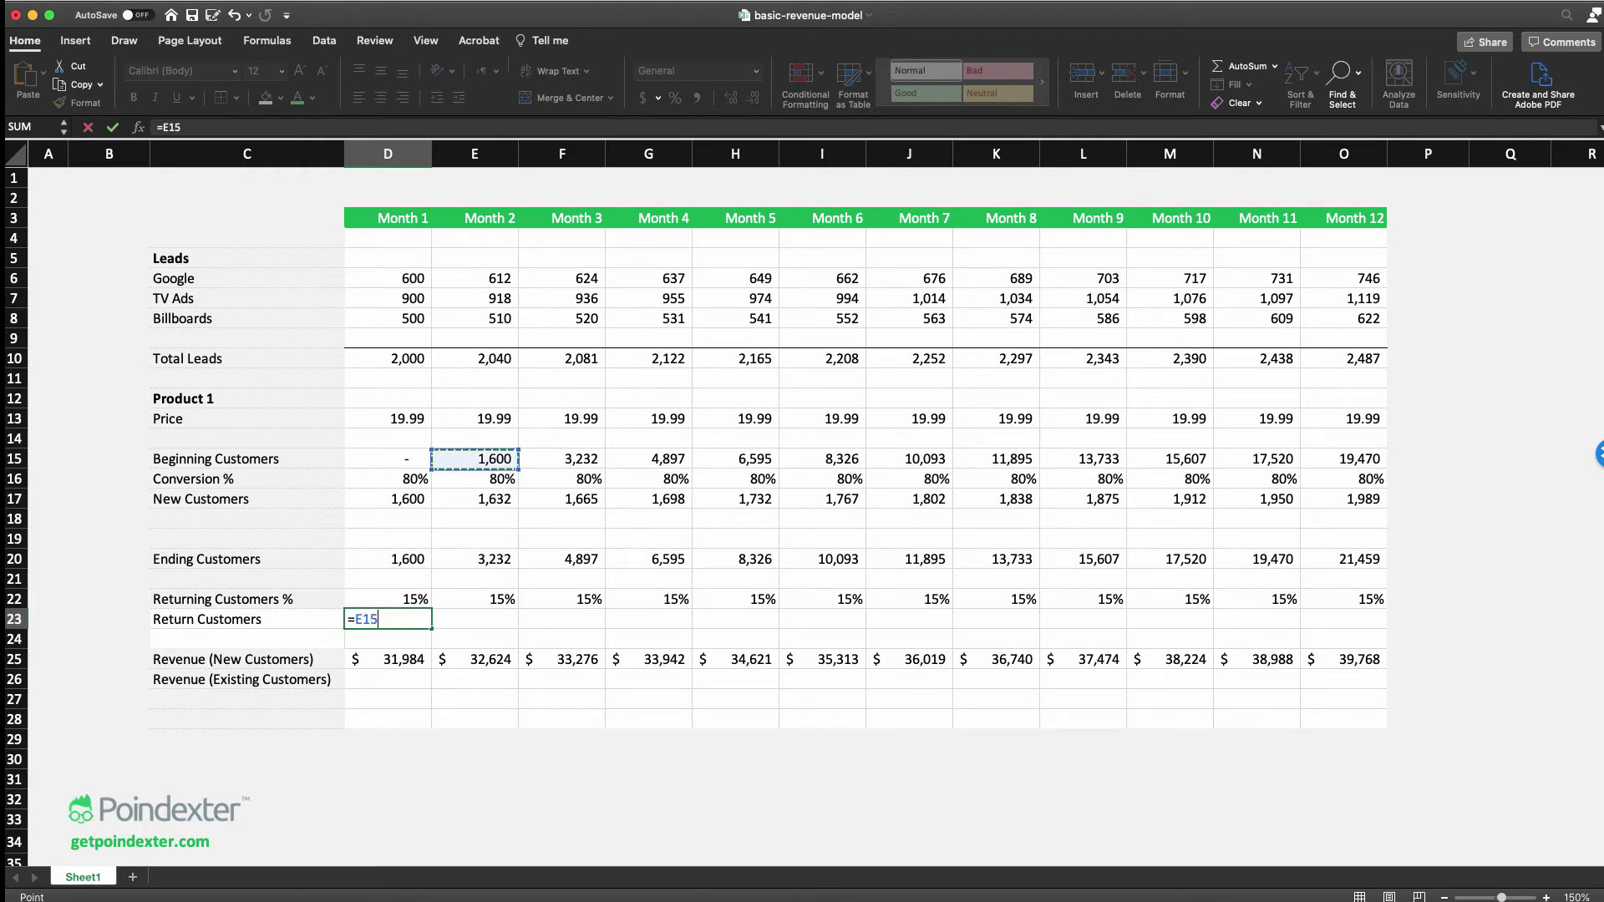
key("Down")
key("Left")
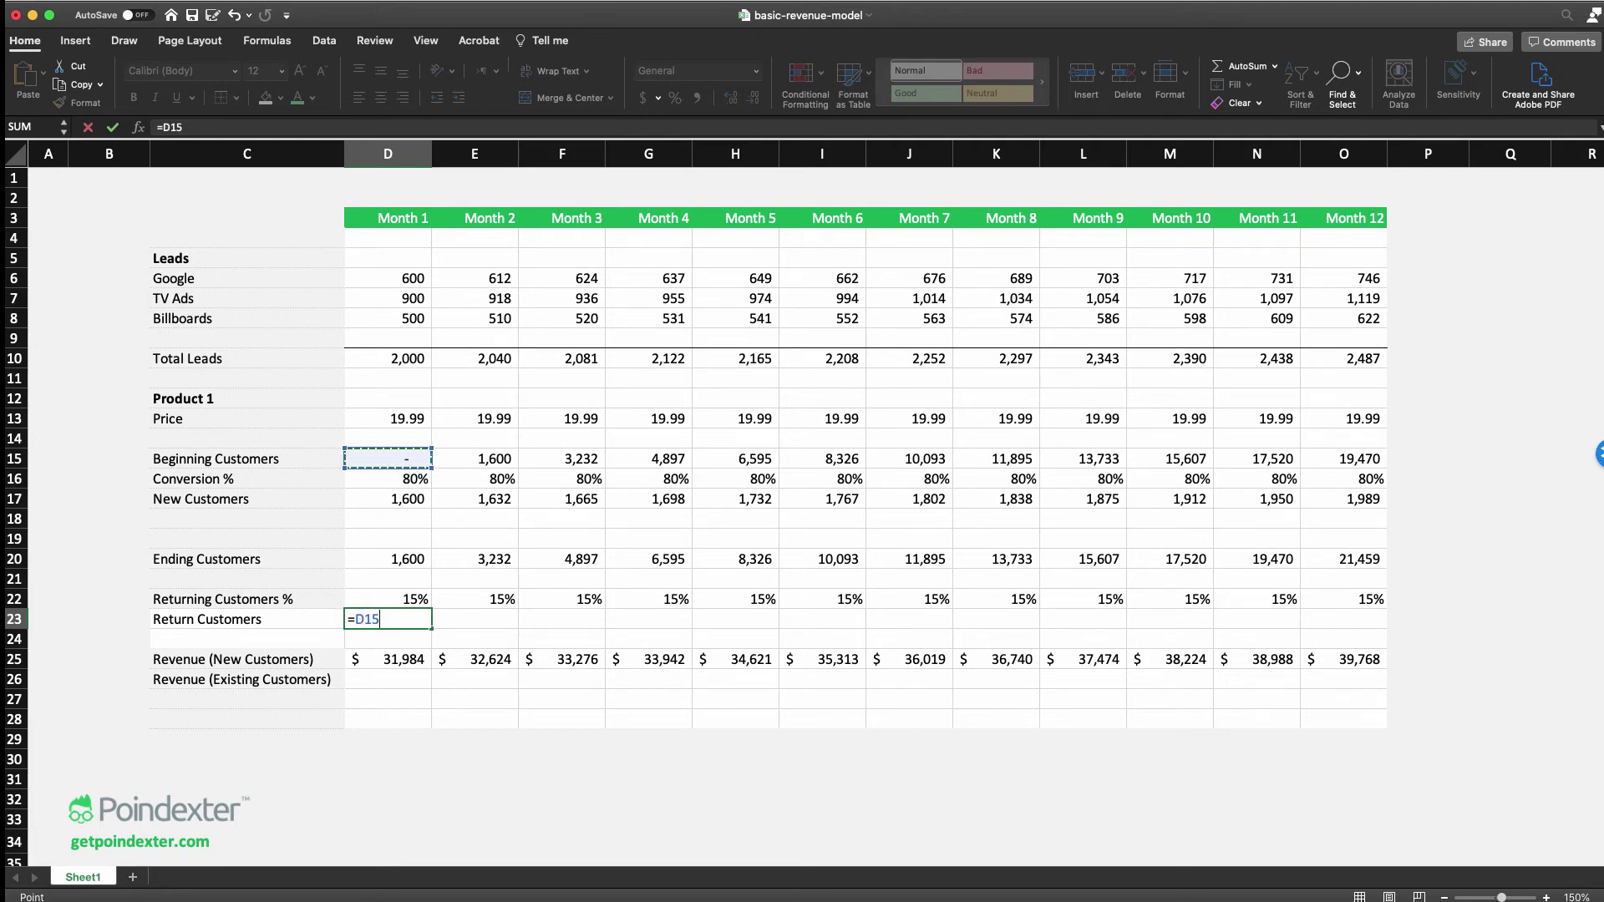
Complete the Month 1 Return Customers formula in D23 as Beginning Customers times Returning Customers %, =D15*D22
type("*")
key("Up")
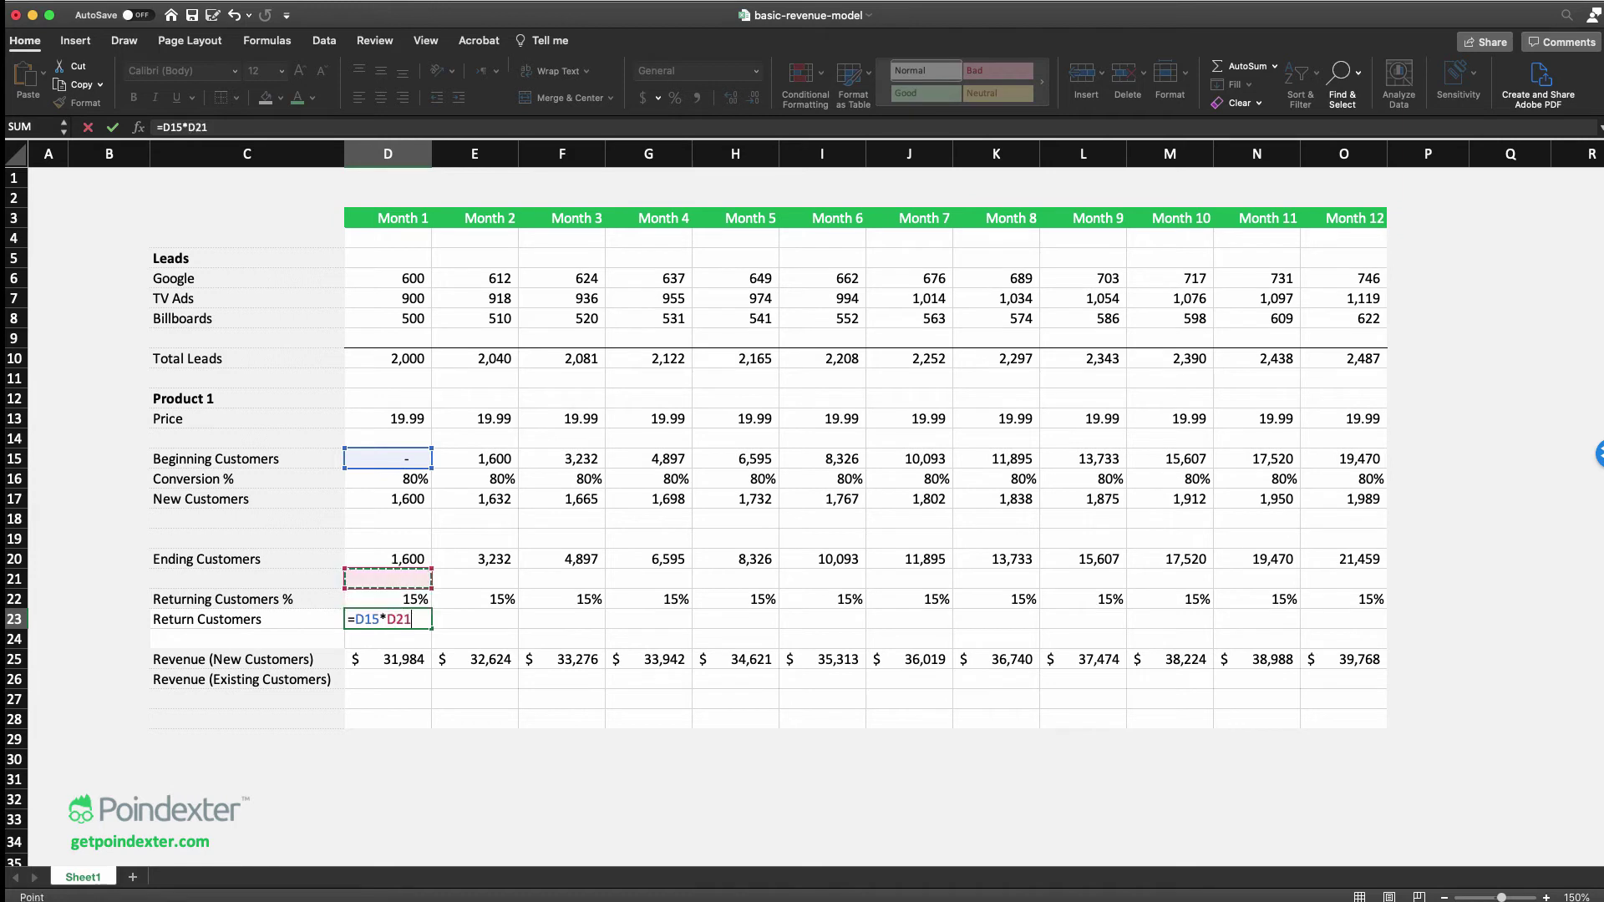
key("Return")
Copy the Month 1 Return Customers formula from D23 across row 23 through Month 12
key("Up")
key("super+c")
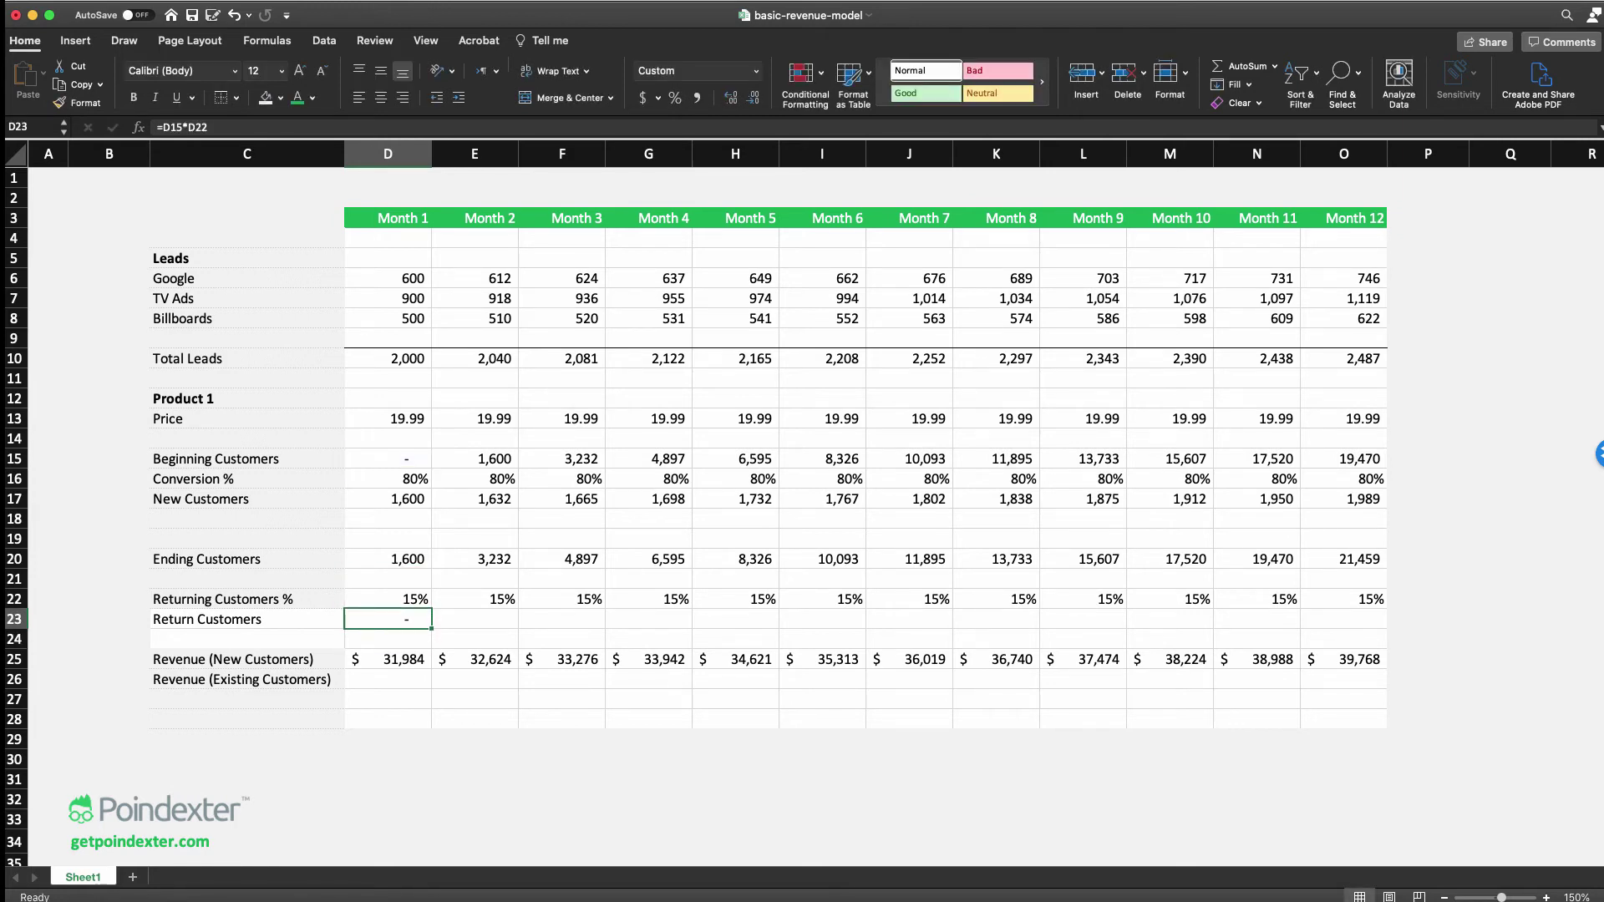
key("shift+Right")
key("shift+Right")
key("shift+Right")
key("shift+Right")
key("shift+Right")
key("shift+Right")
key("shift+Right")
key("shift+Right")
key("shift+Right")
key("shift+Right")
key("shift+Right")
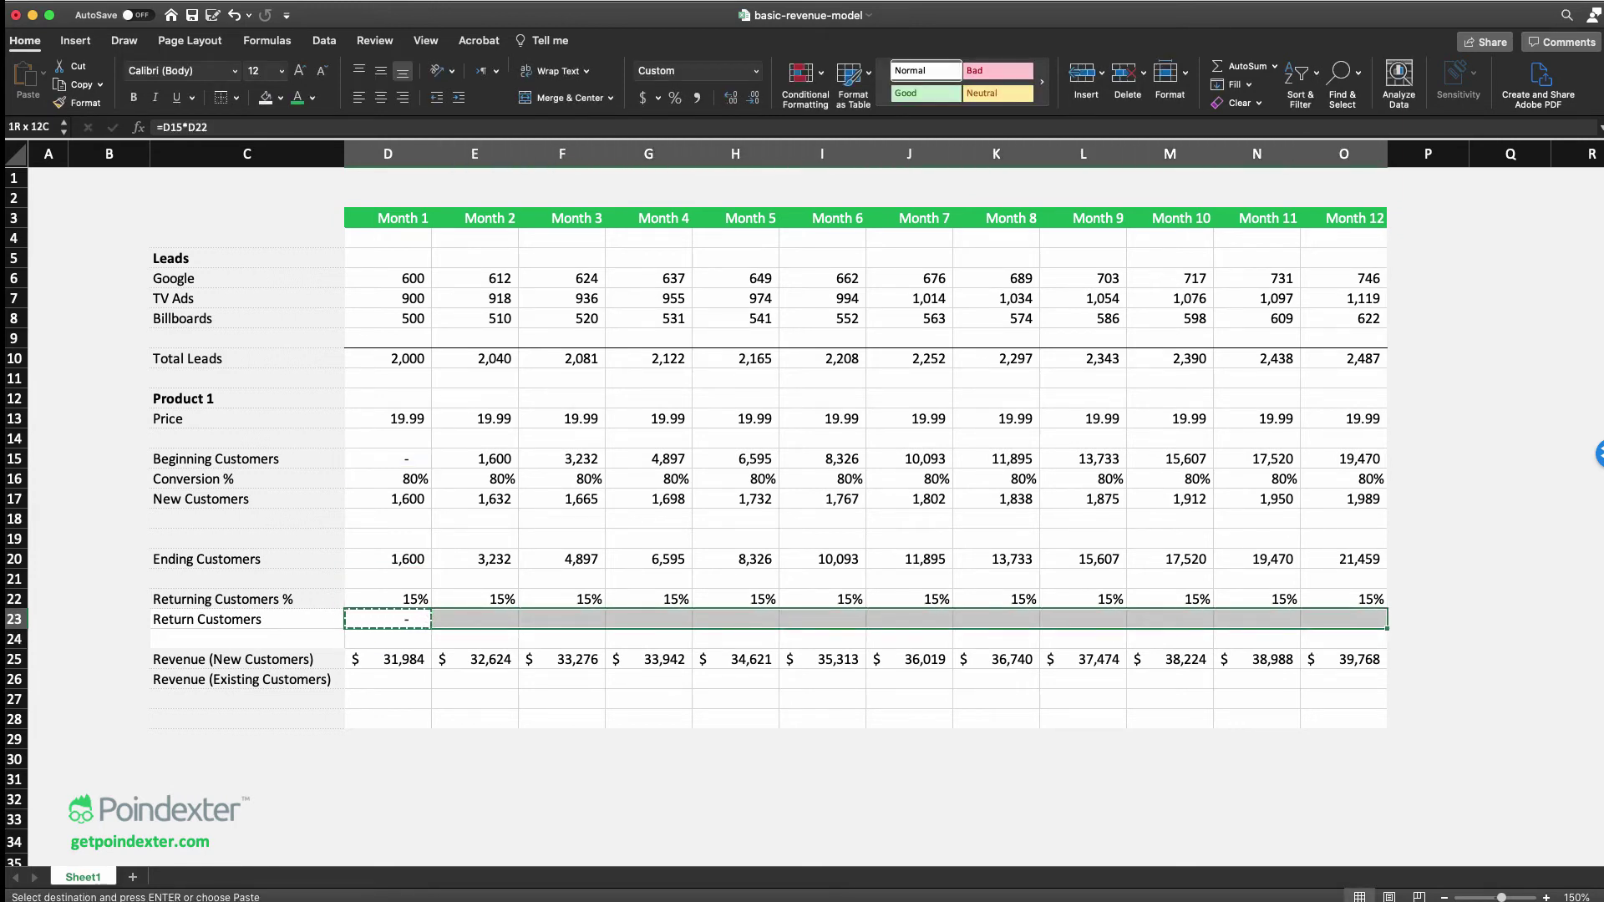
key("super+v")
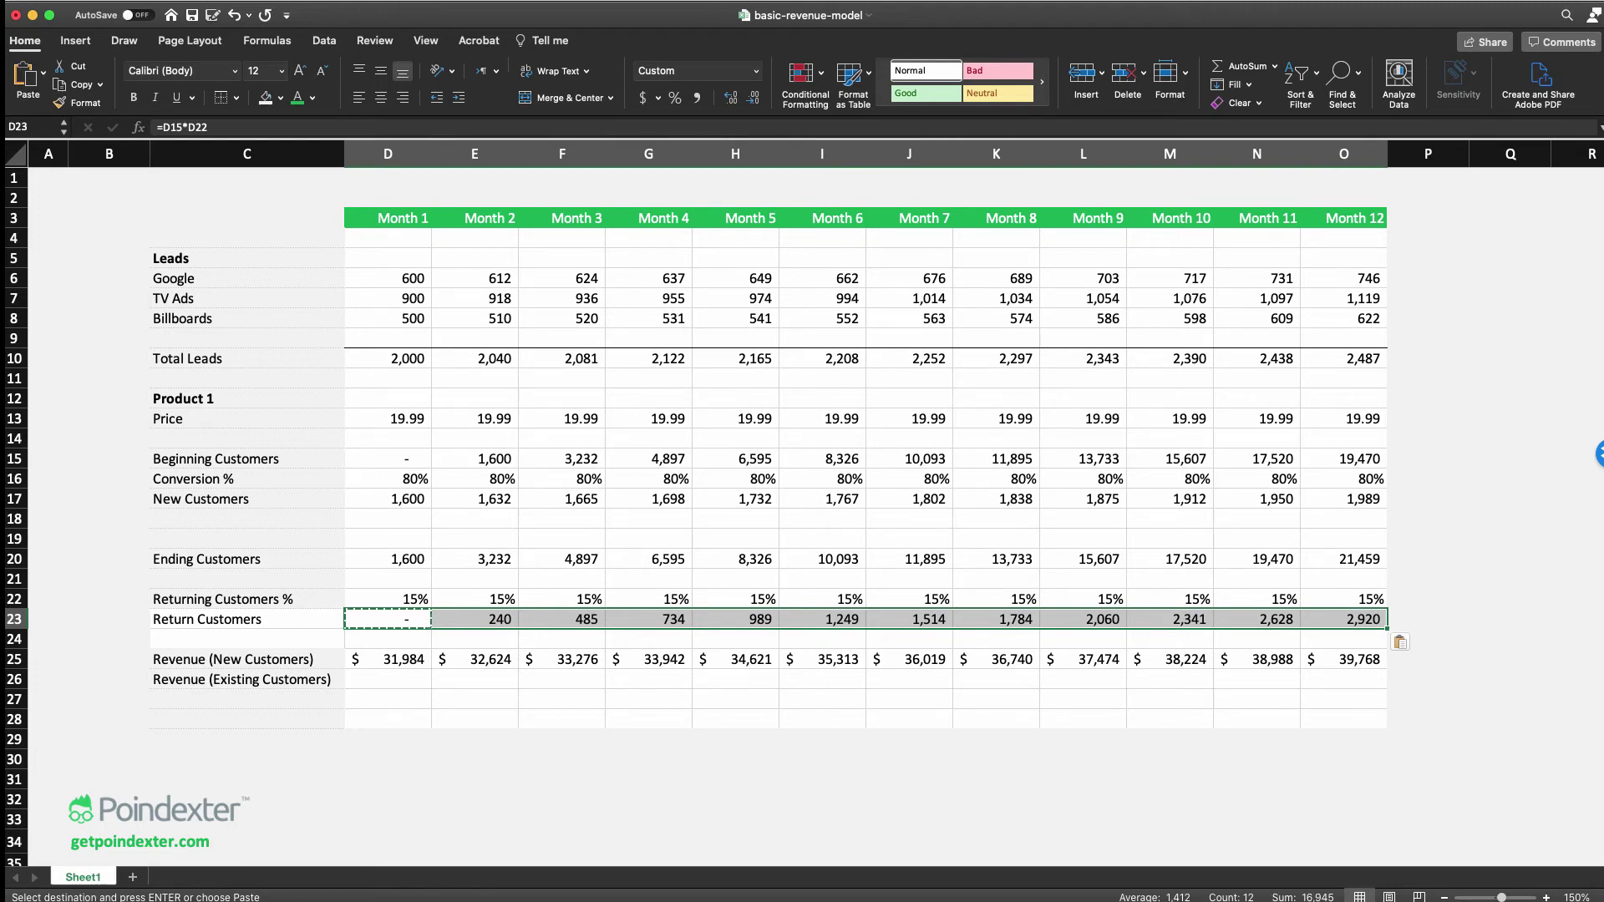
Calculate Month 1 Revenue (Existing Customers) in D26 as Return Customers times Price, with the formula =D23*D13
key("Left")
key("Down")
key("Down")
key("Down")
key("Right")
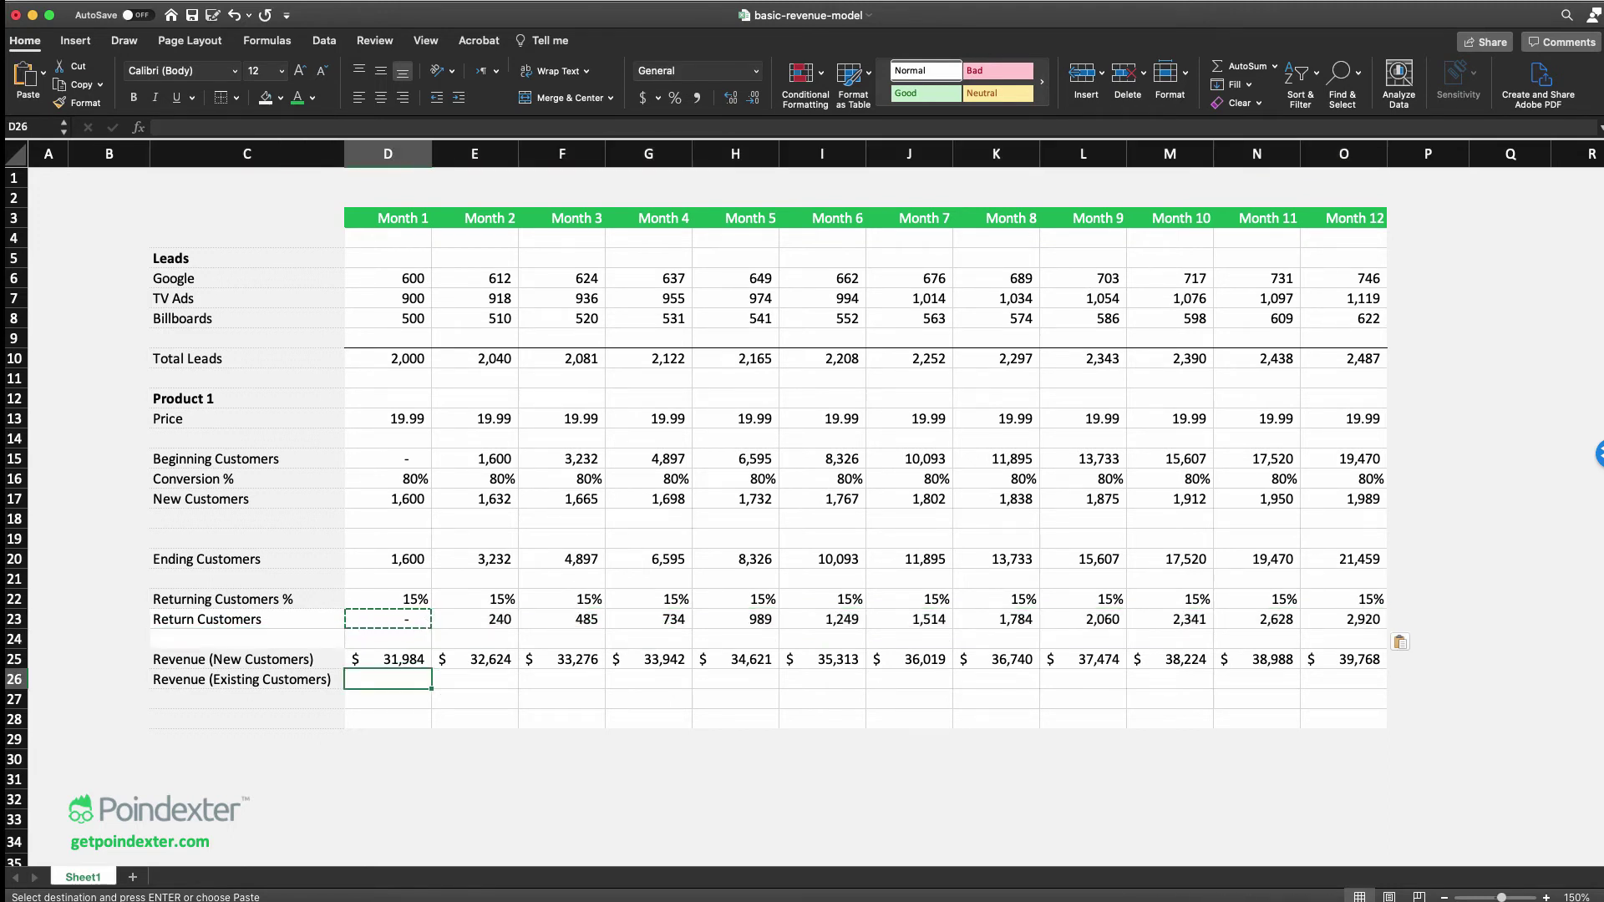
type("=")
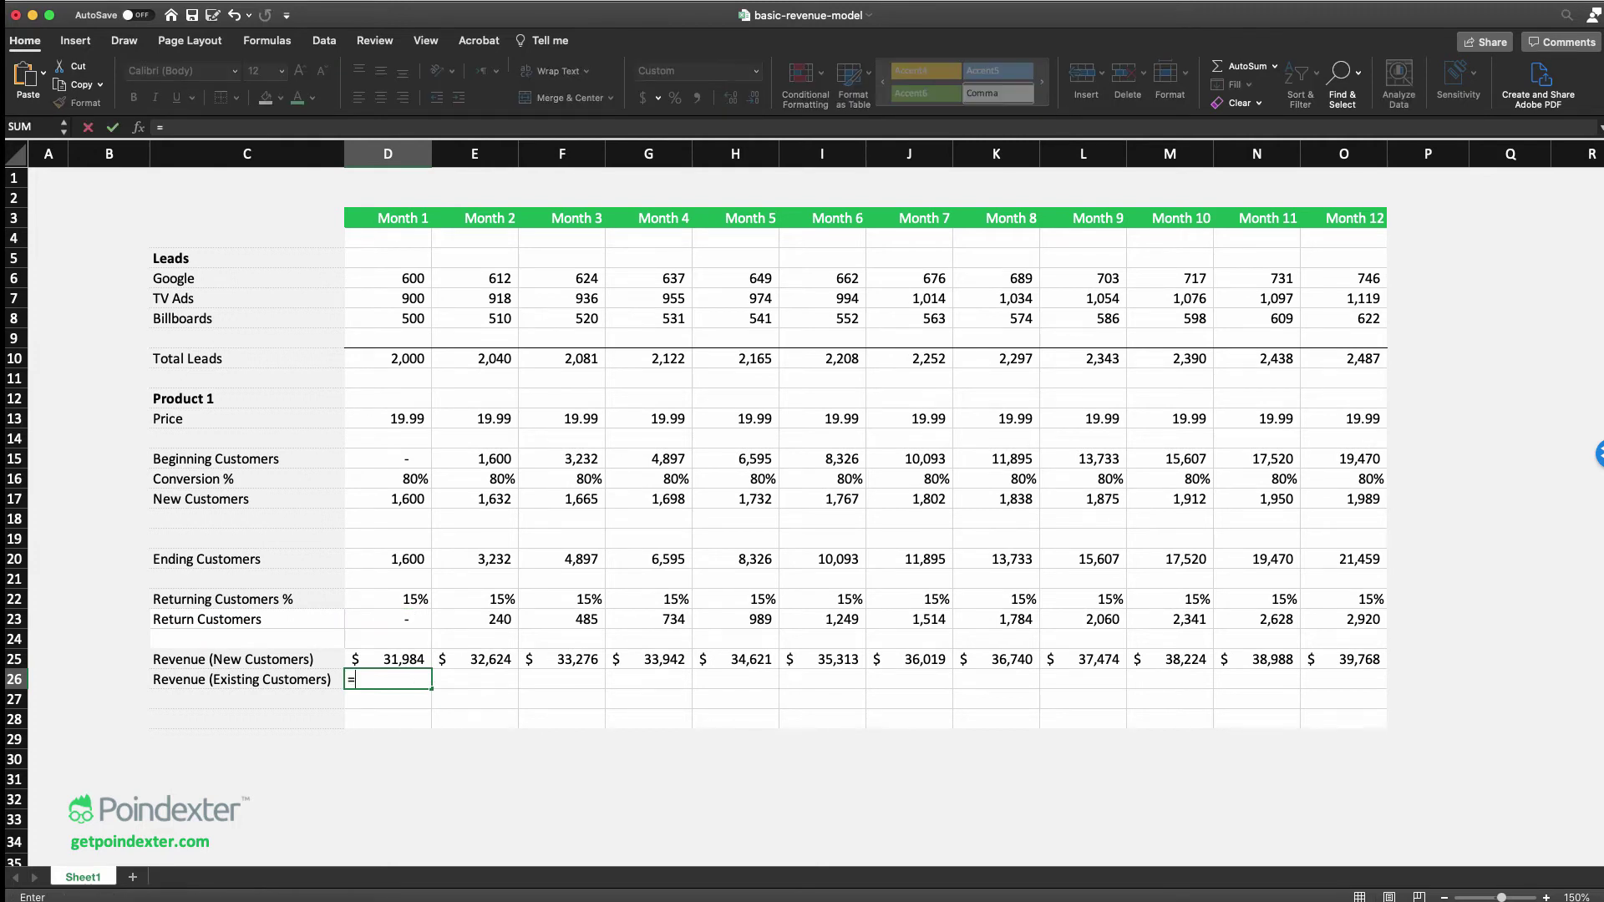
key("Up")
key("Up")
key("Up")
type("*")
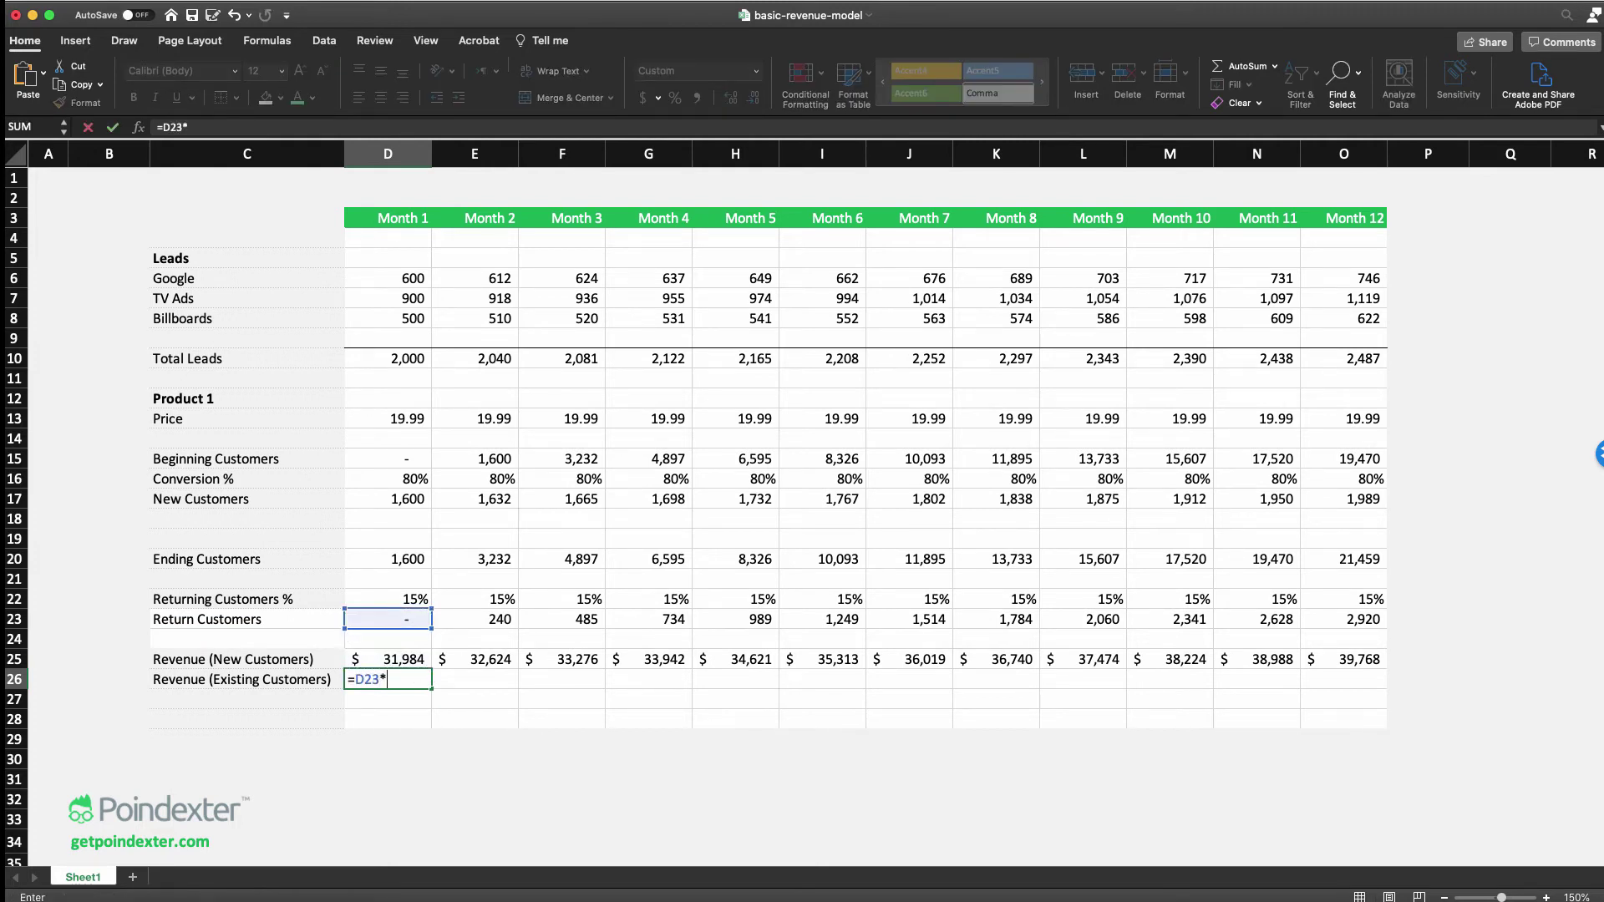
key("Up")
key("Up")
key("Up")
key("Up")
key("Up")
key("Up")
key("Up")
key("Up")
key("Up")
key("Up")
key("Up")
key("Up")
key("Up")
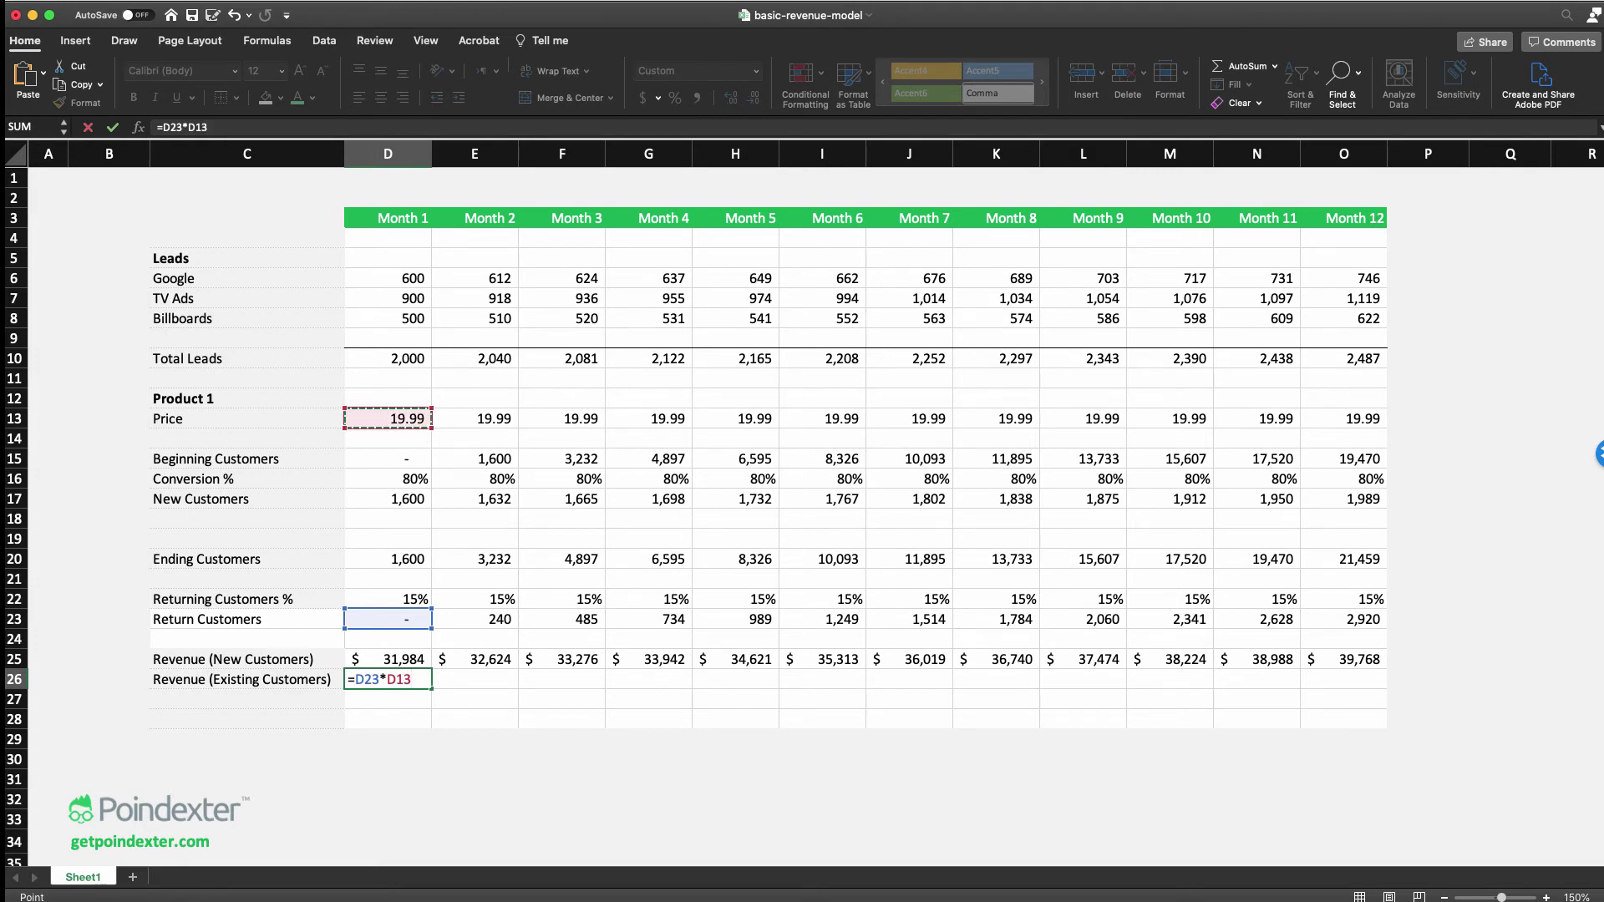
key("Return")
Copy the Month 1 Revenue (Existing Customers) formula from D26 across row 26 through Month 12
key("Up")
key("cmd+c")
key("shift+Right")
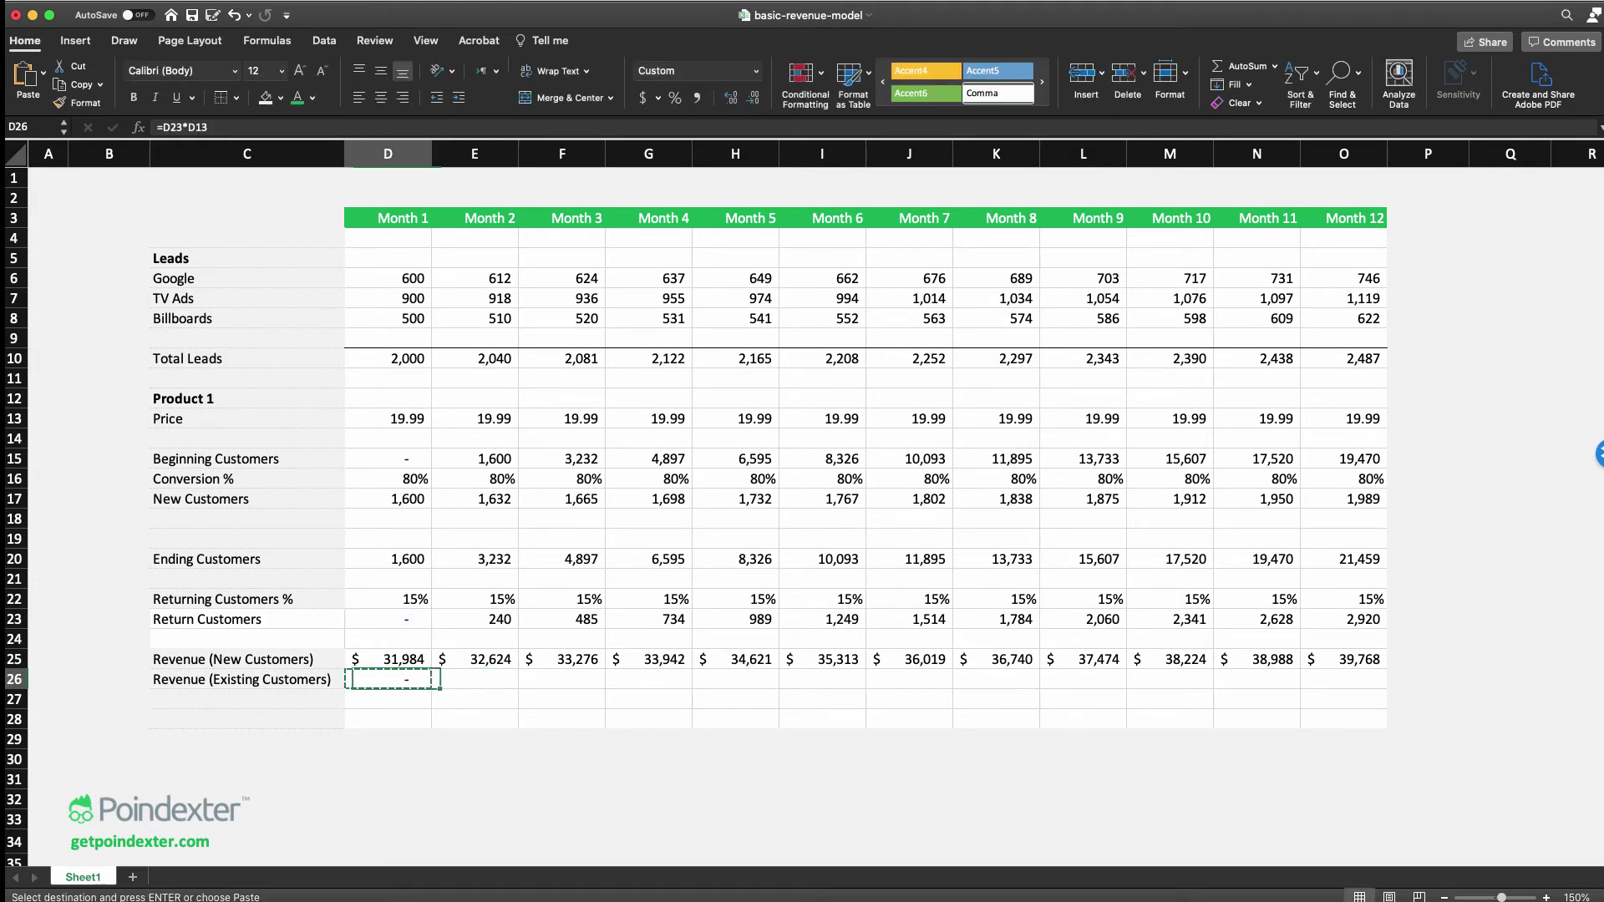
key("shift+Right")
key("shift+Right")
key("shift+Right")
key("shift+Right")
key("shift+Right")
key("shift+Right")
key("shift+Right")
key("shift+Right")
key("shift+Right")
key("shift+Right")
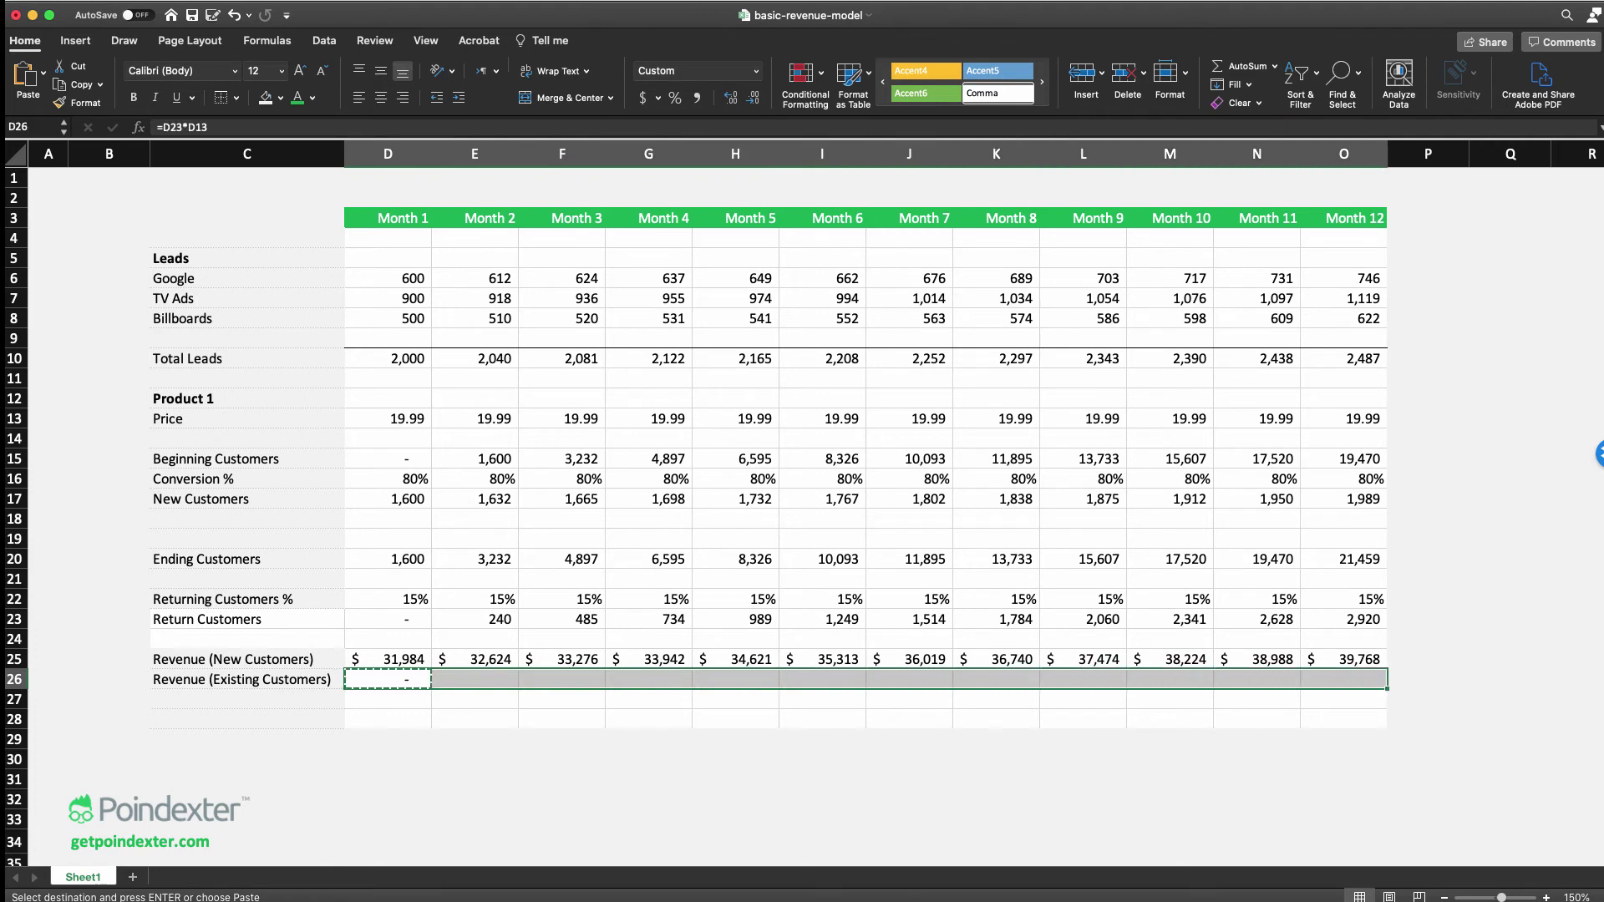
key("cmd+v")
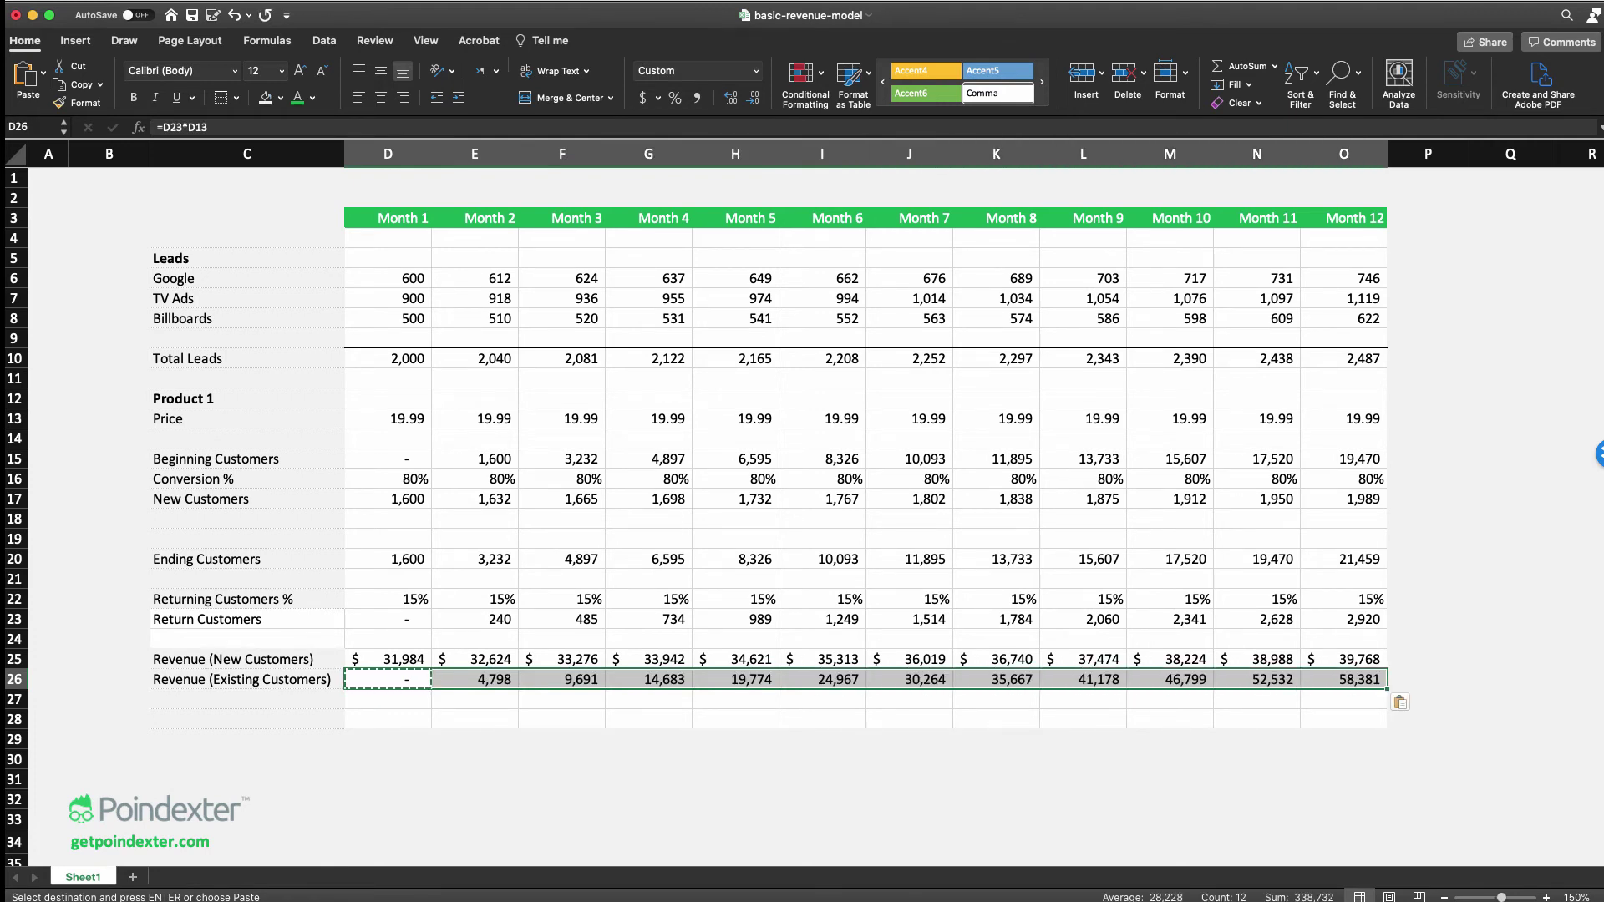
Format the Revenue (Existing Customers) values in D26:O26 as dollar amounts with no decimal places
left_click(642, 98)
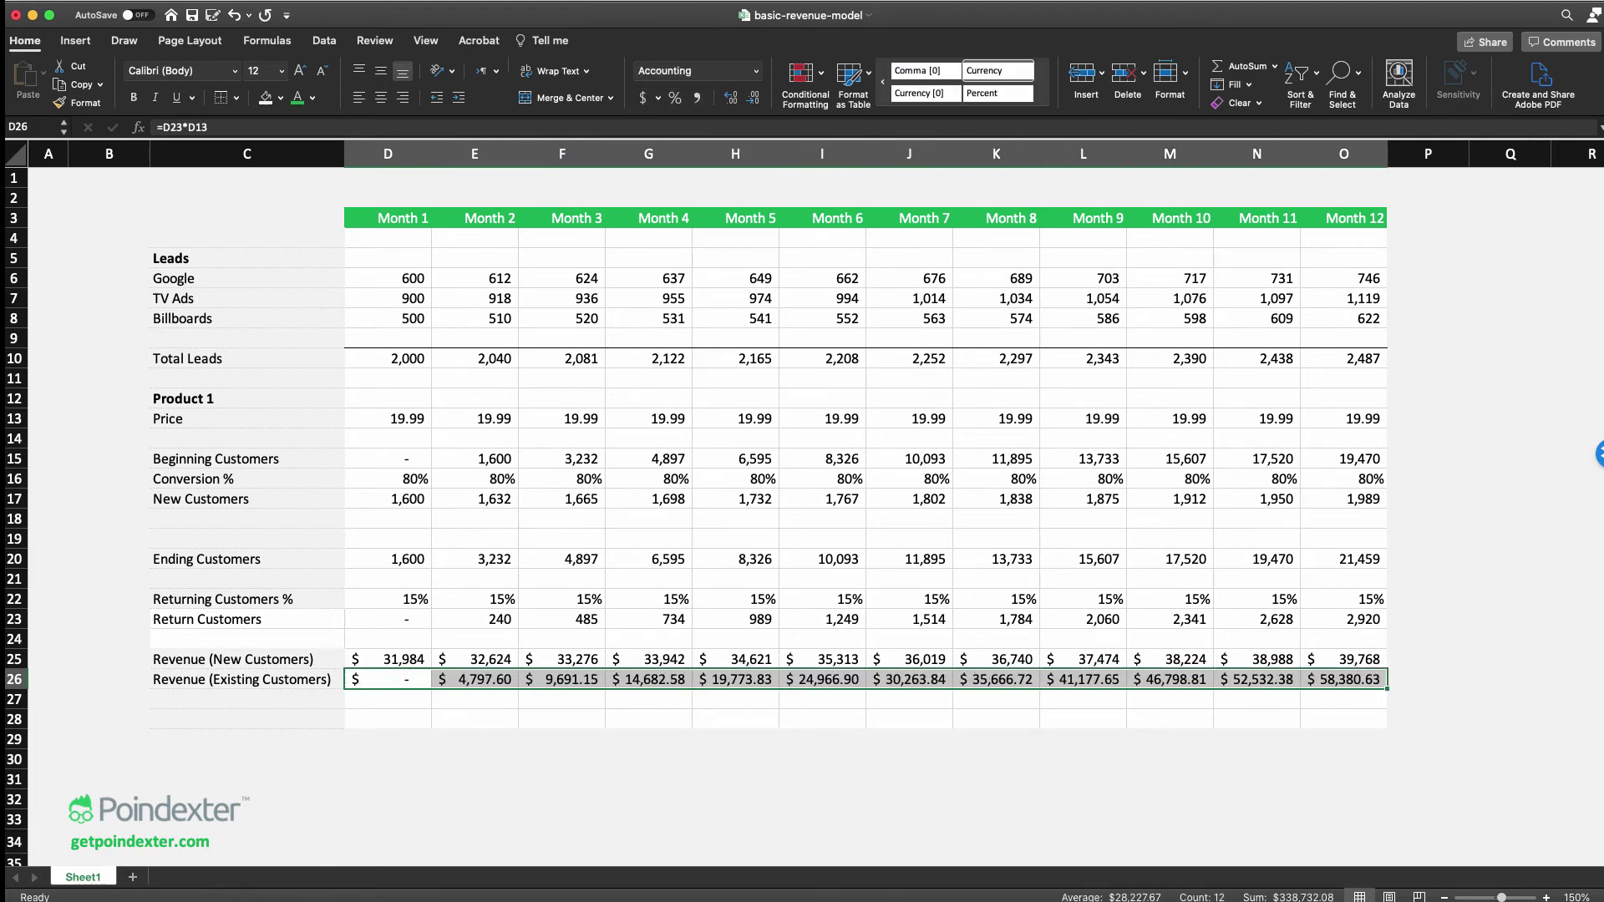
left_click(753, 98)
left_click(752, 97)
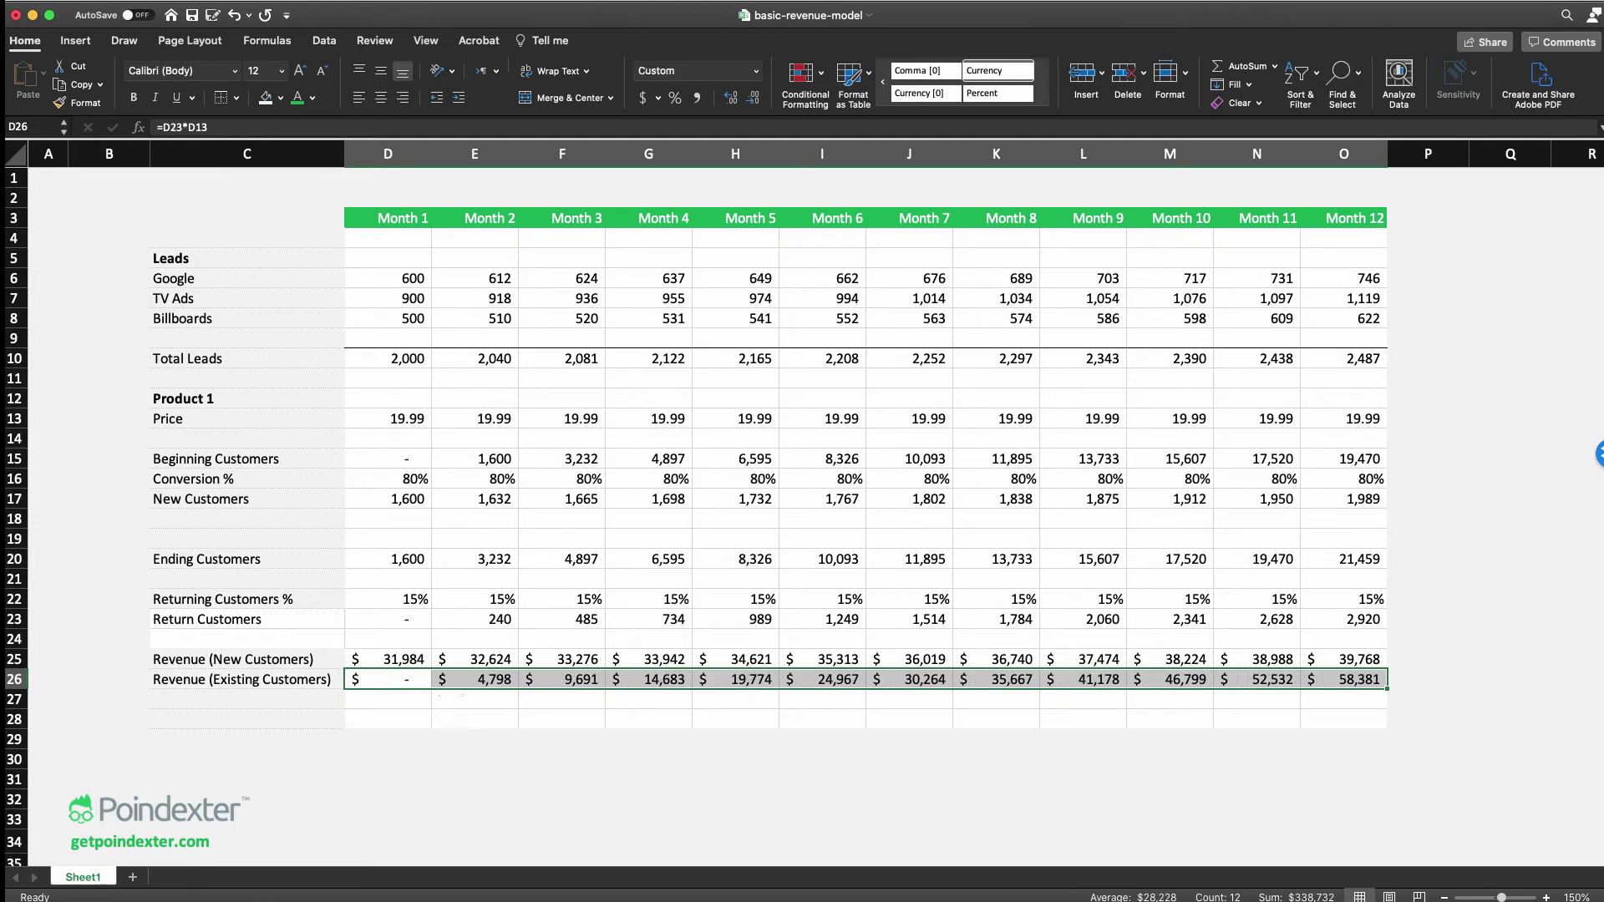
Review the model's rows from Beginning Customers down to Ending Customers, plus the Google lead source
left_click(388, 719)
scroll(963, 82, "up", 1)
left_click(246, 458)
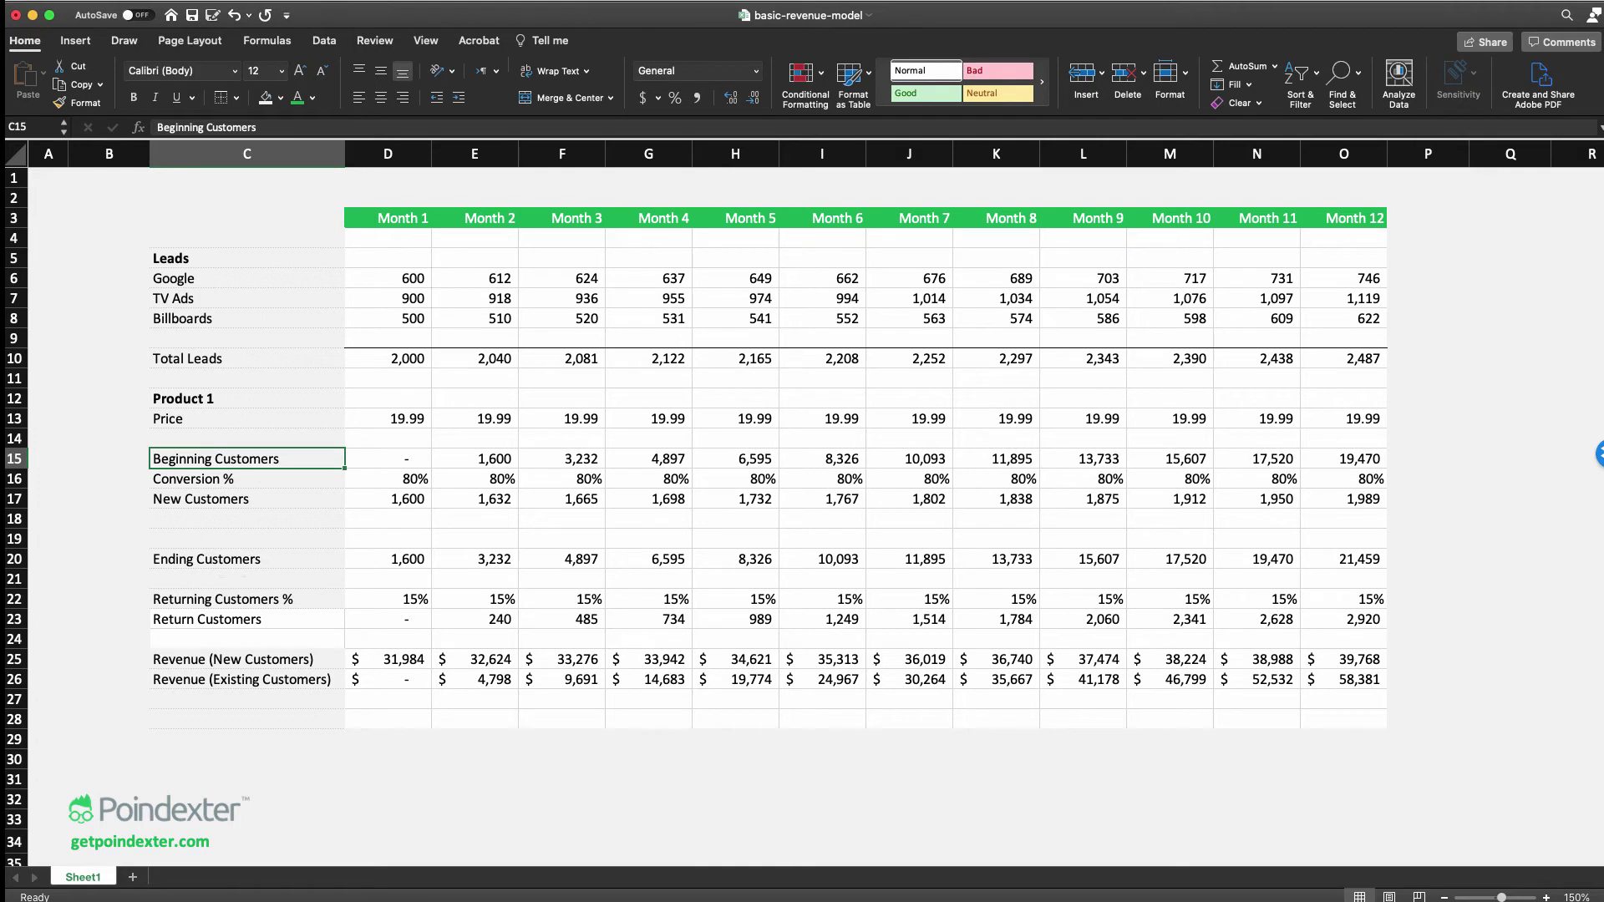
key("Down")
key("Down")
key("Down")
key("Down")
key("Down")
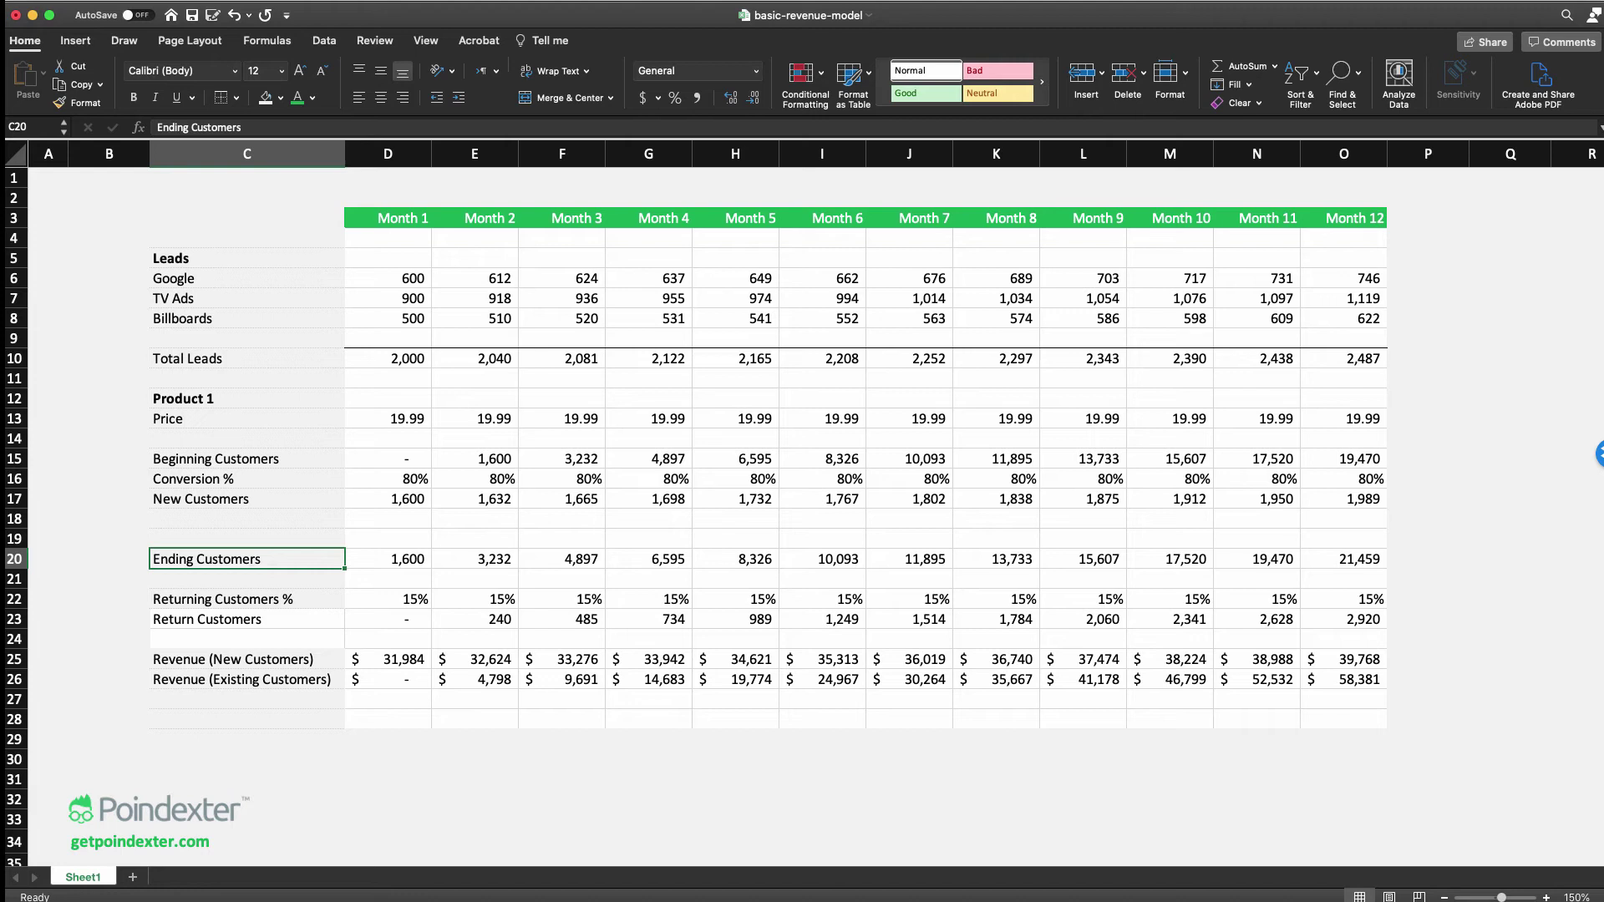
left_click(246, 278)
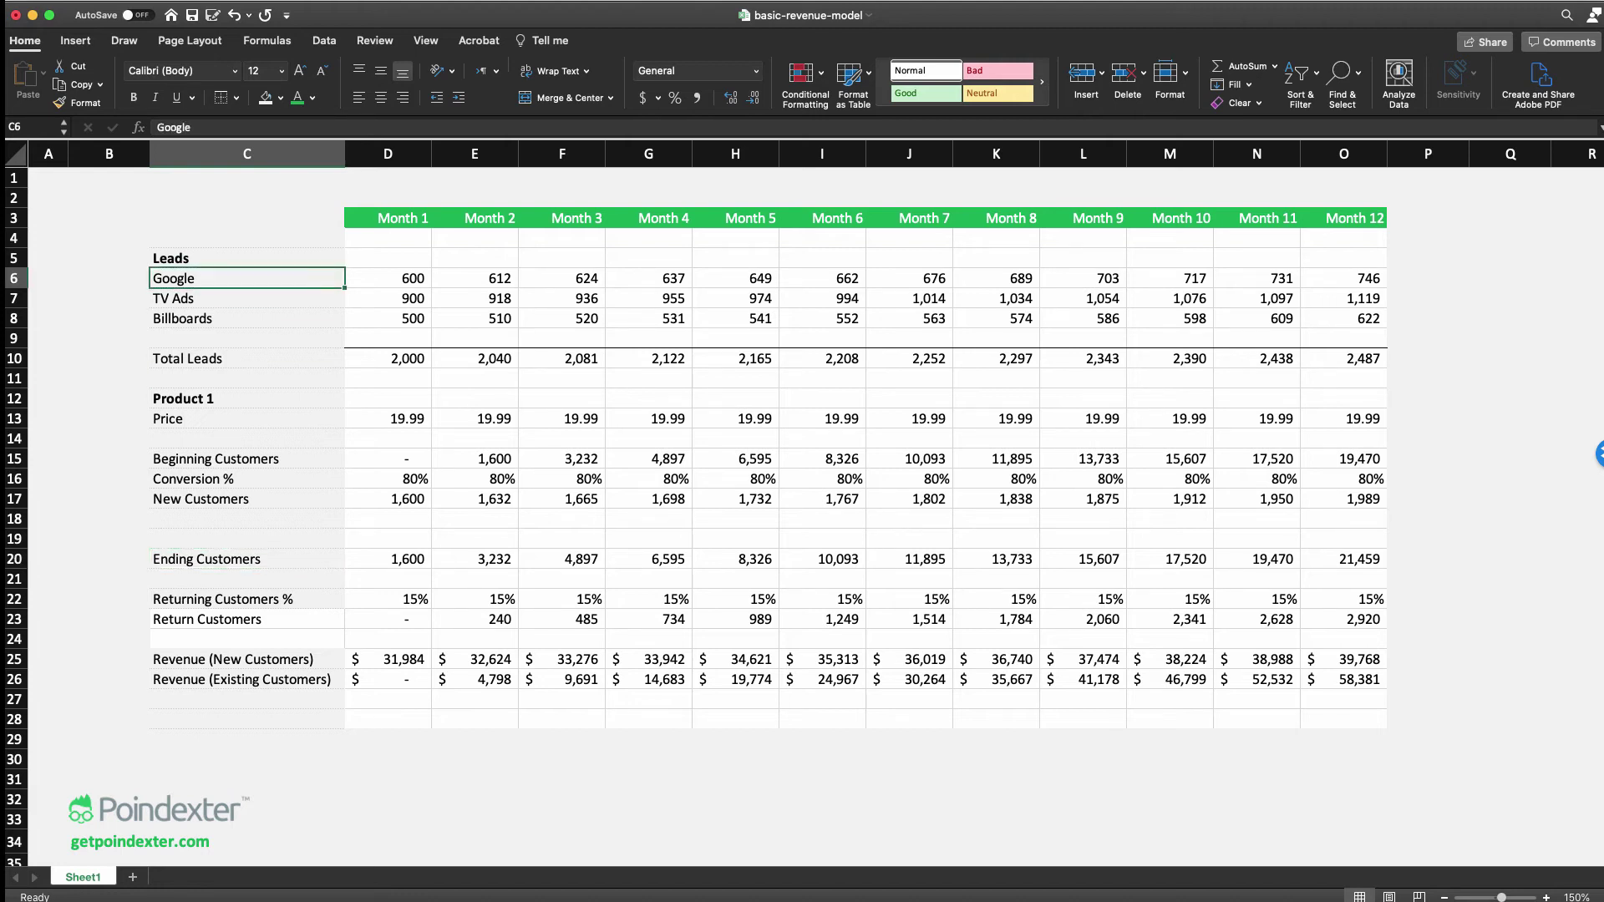
Add "Newsletter" as a lead source label in C9, directly below Billboards
left_click(247, 338)
type("Ne")
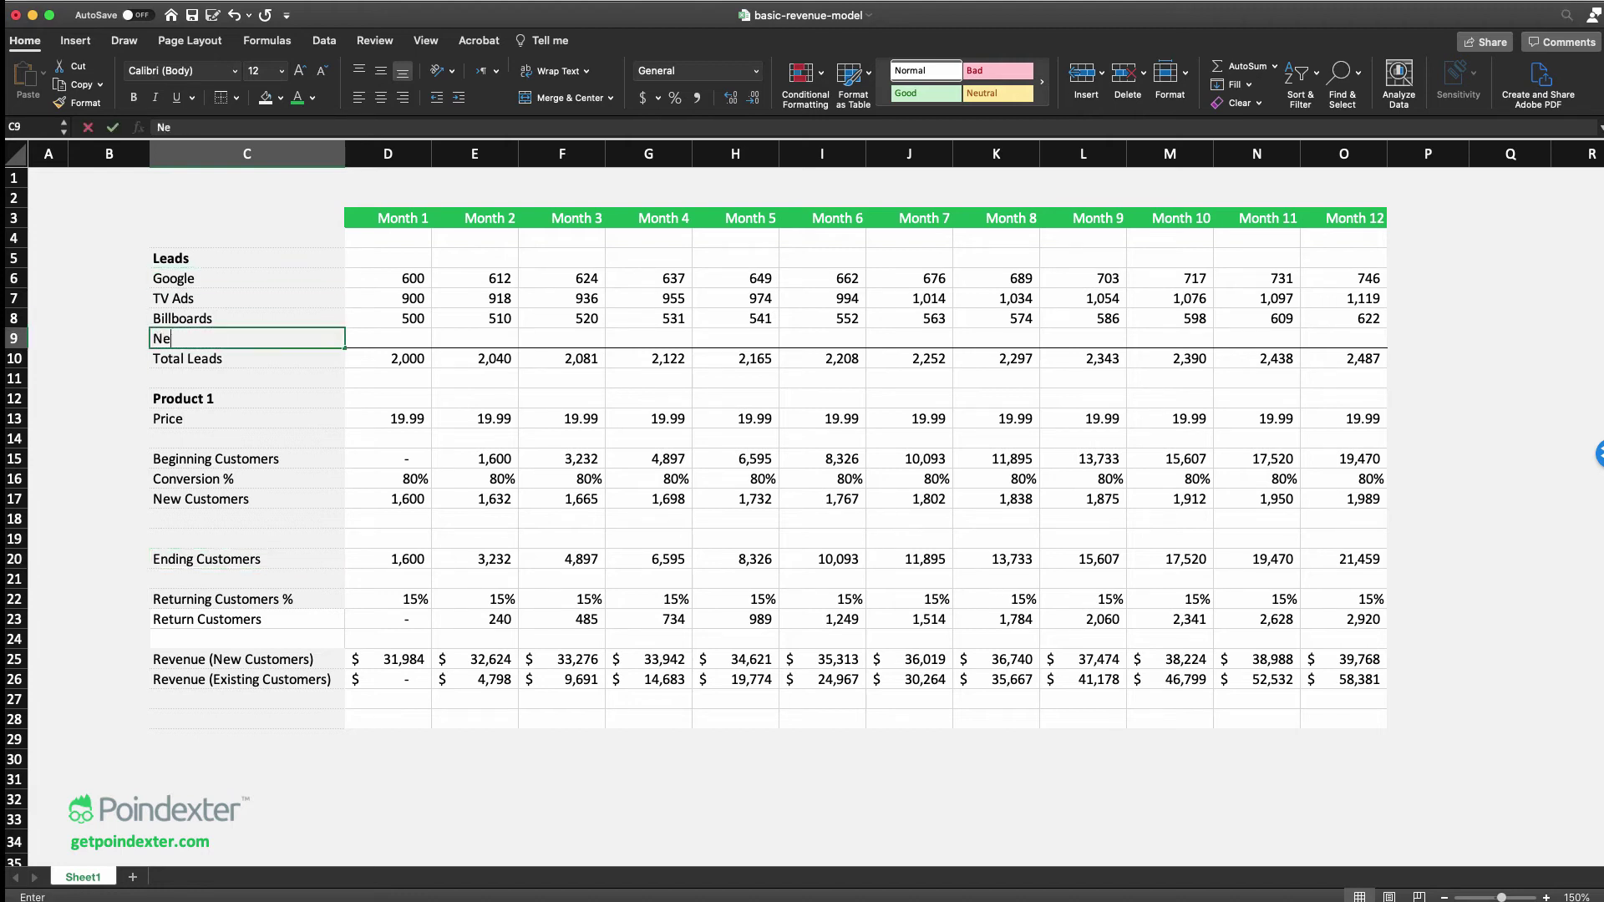
type("wsletter")
key("Return")
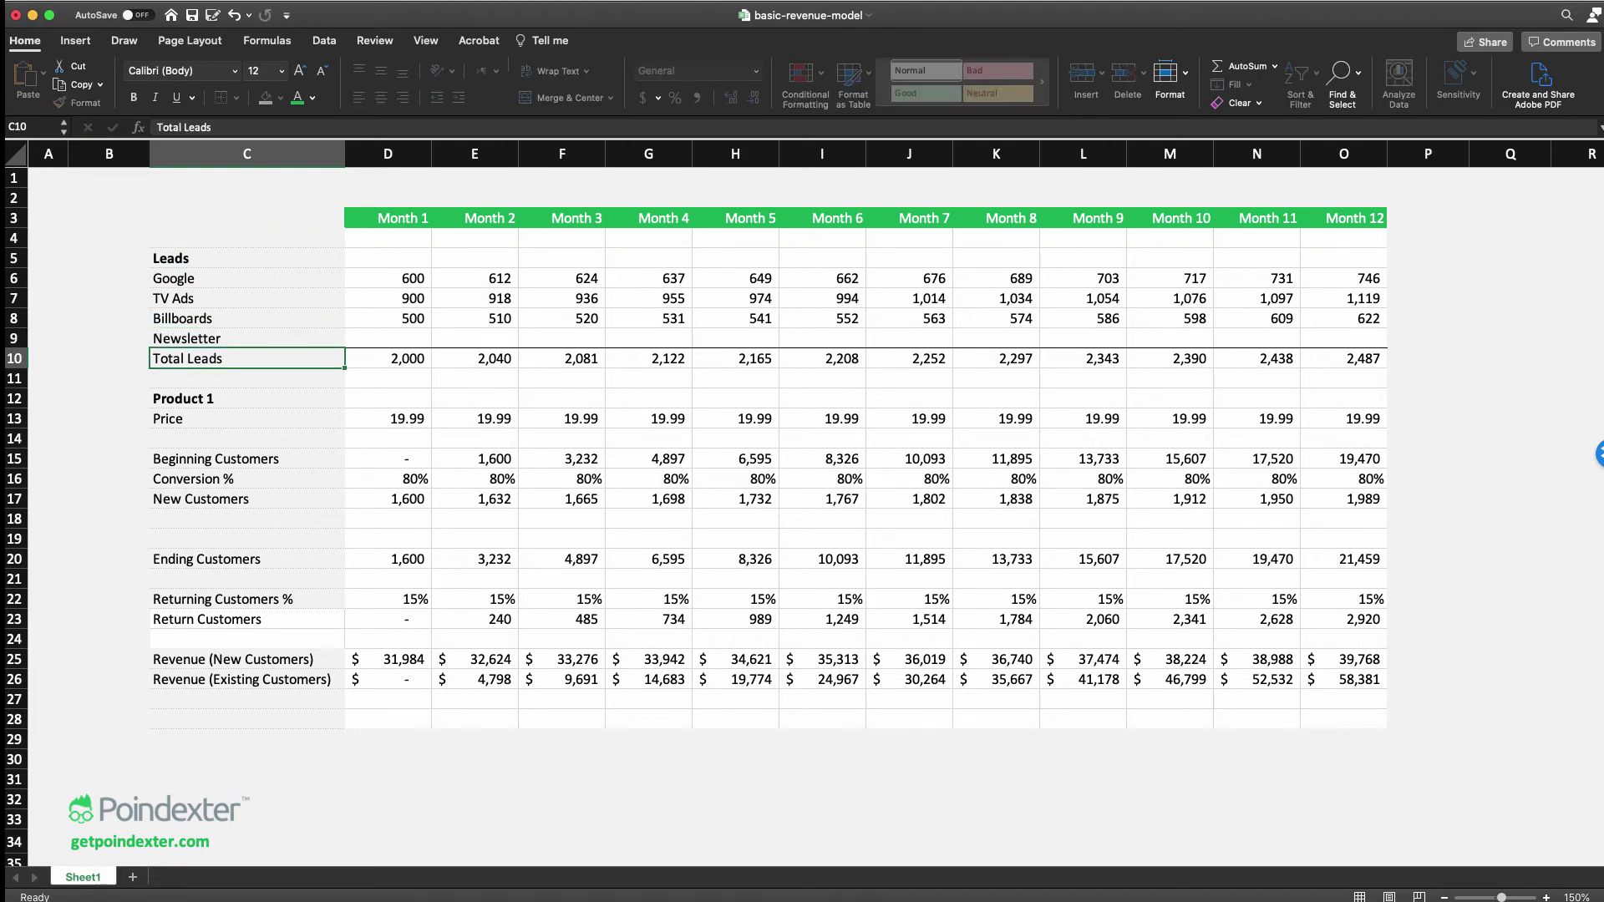
key("Up")
key("Right")
key("Left")
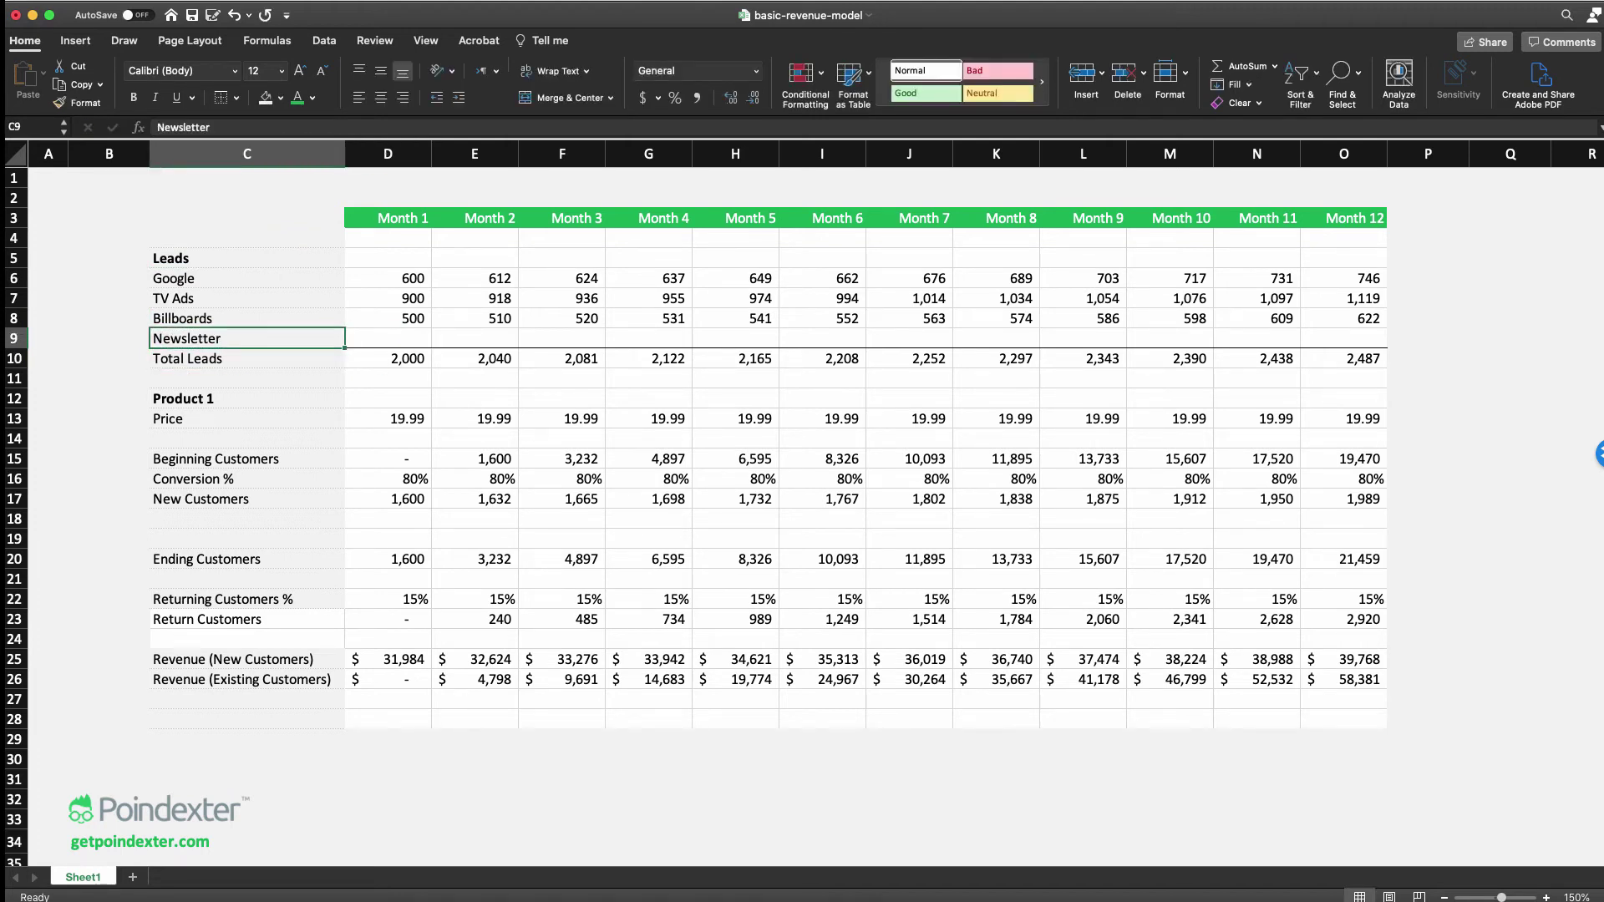
key("Right")
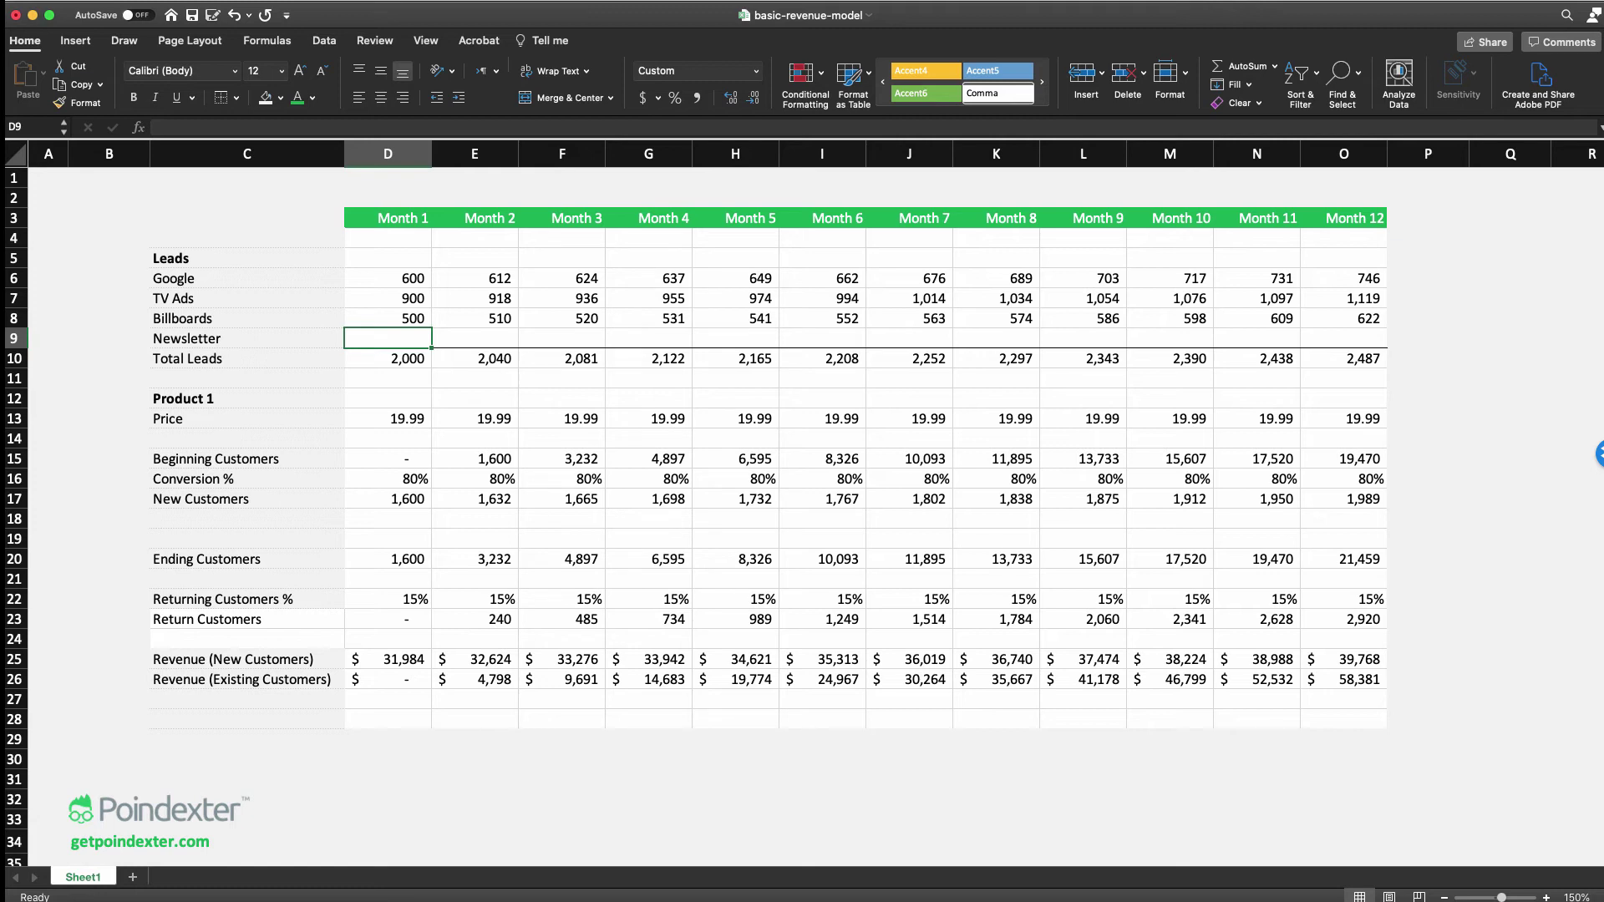
key("Left")
key("Left")
key("Right")
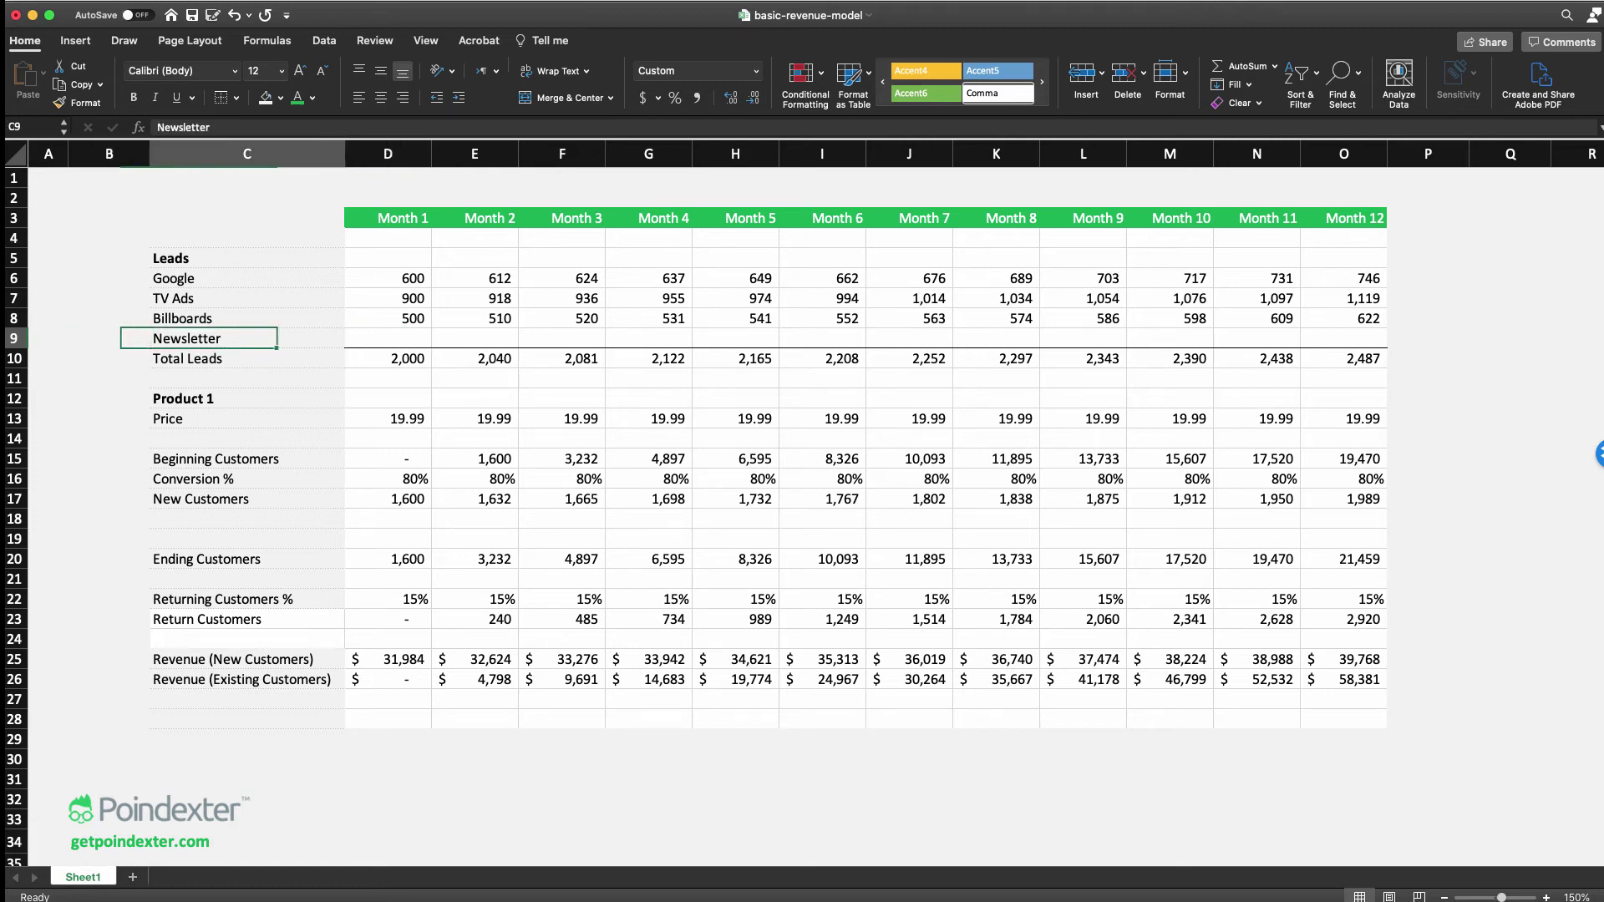
key("shift+Right")
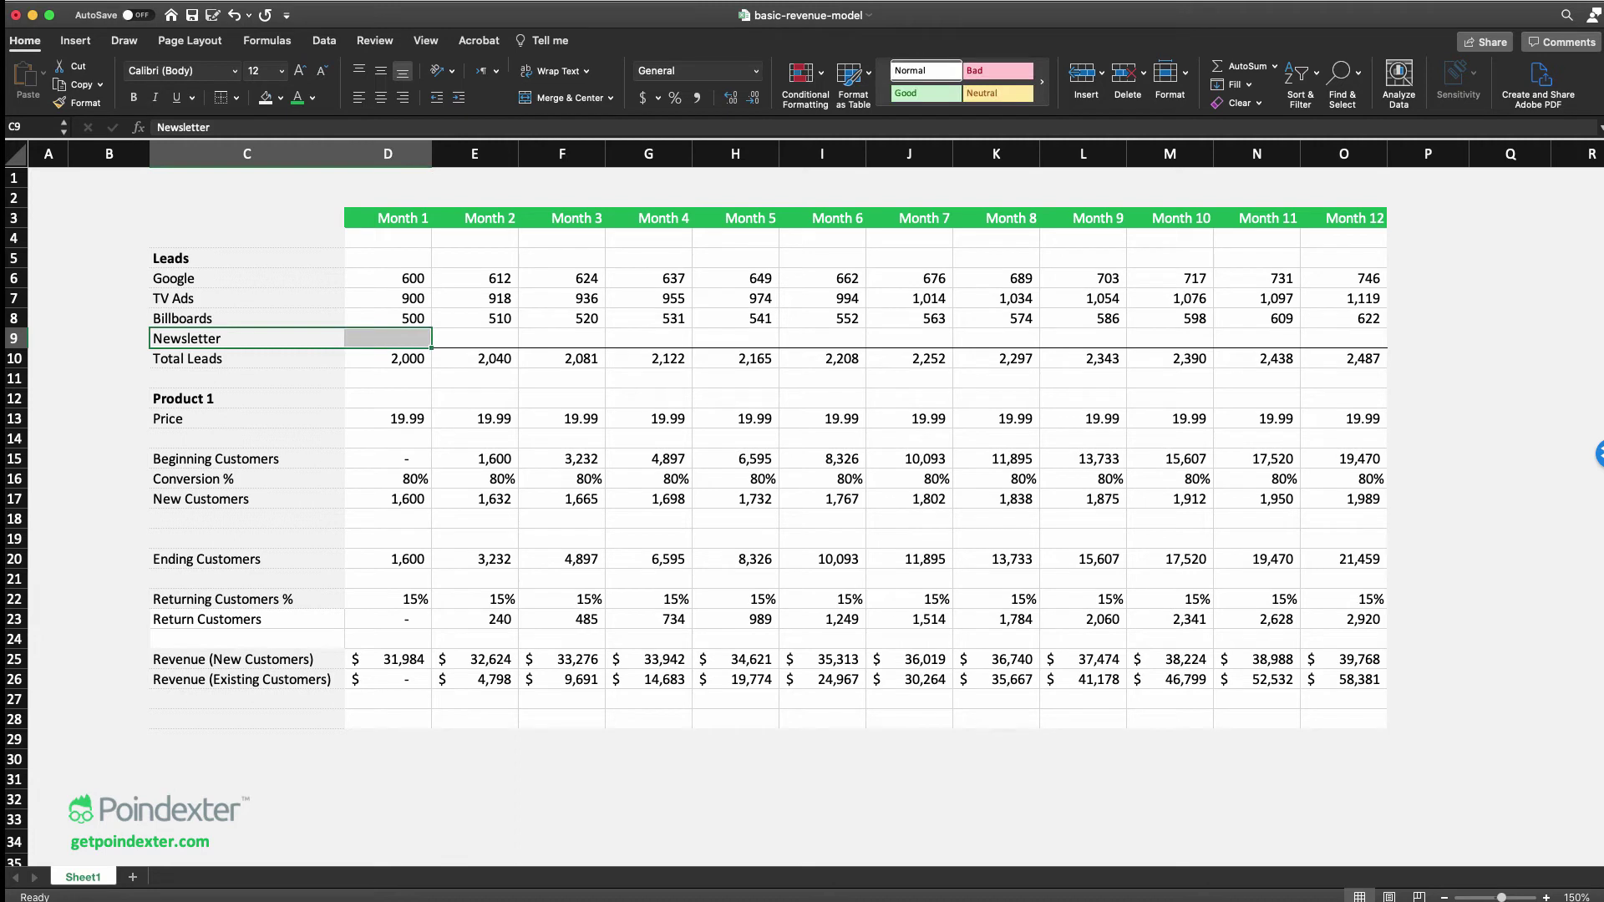
Look over the Product 1 customer rows from Beginning Customers to Ending Customers, including the empty rows 18 and 19
key("Down")
key("Down")
key("Down")
key("Down")
key("Down")
key("Down")
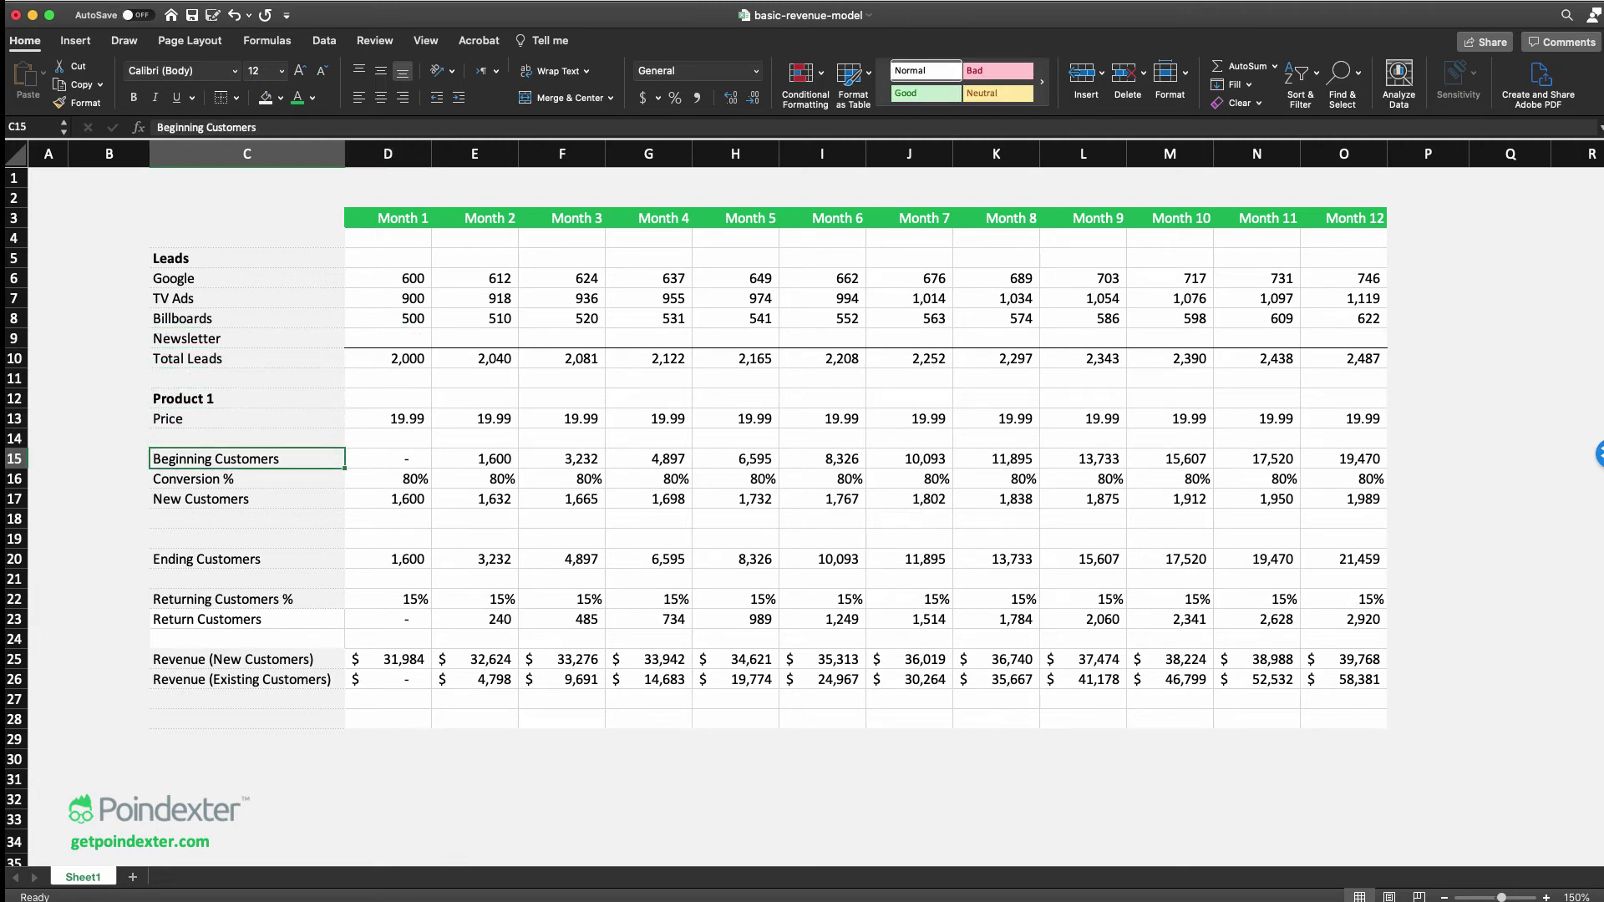
key("Down")
key("Down")
key("Up")
key("Up")
key("Down")
key("Down")
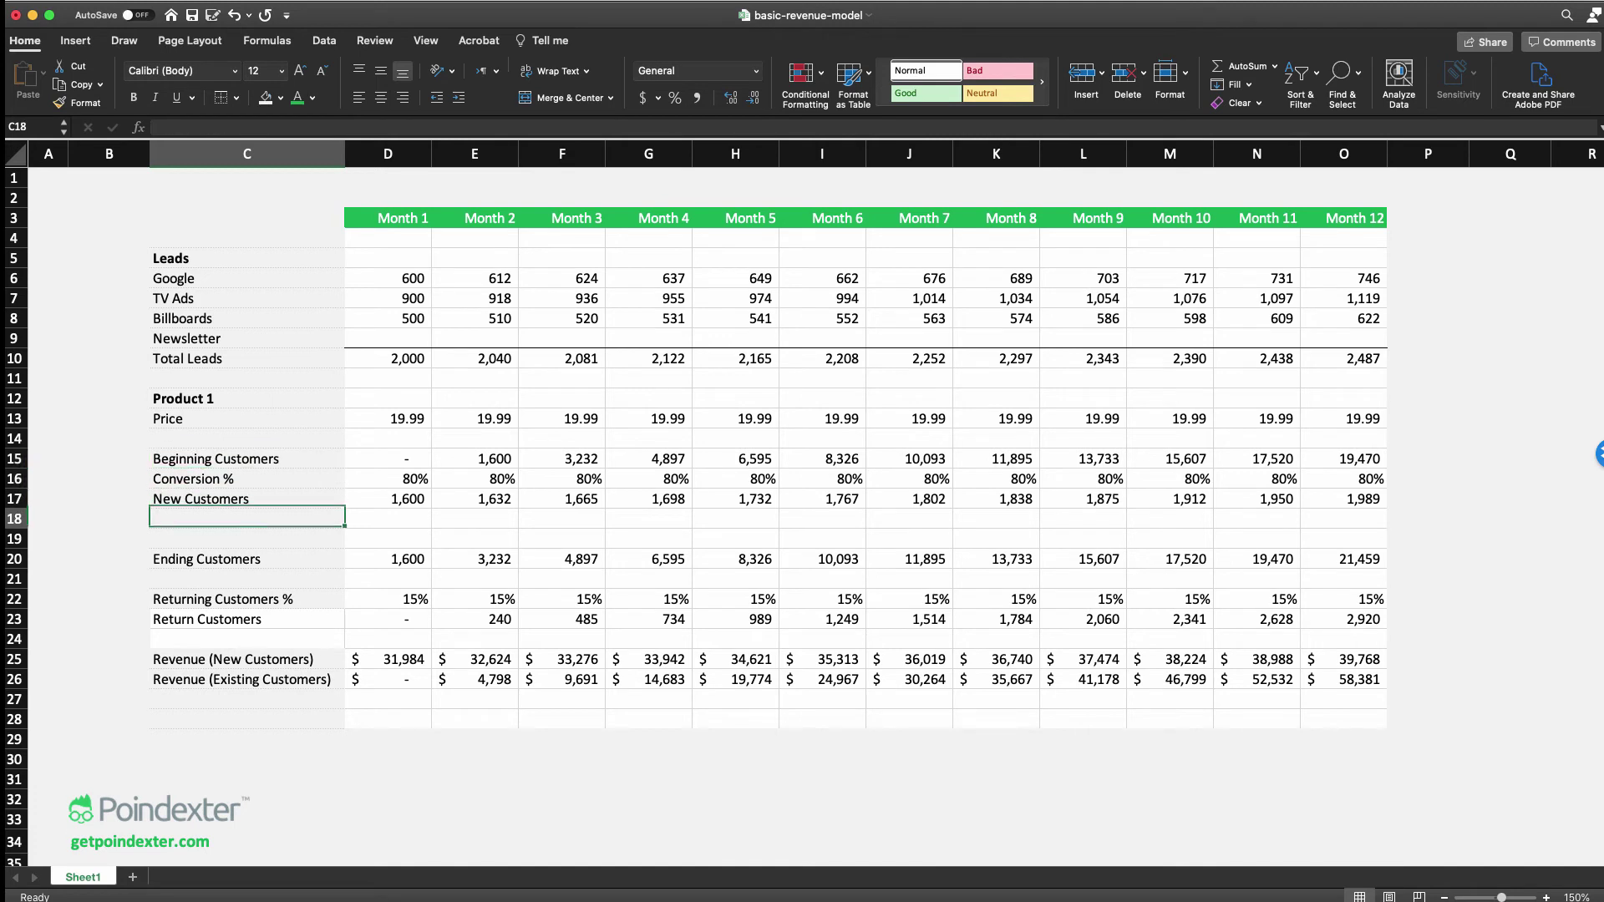
key("Down")
key("Down")
key("Down")
key("Down")
key("Up")
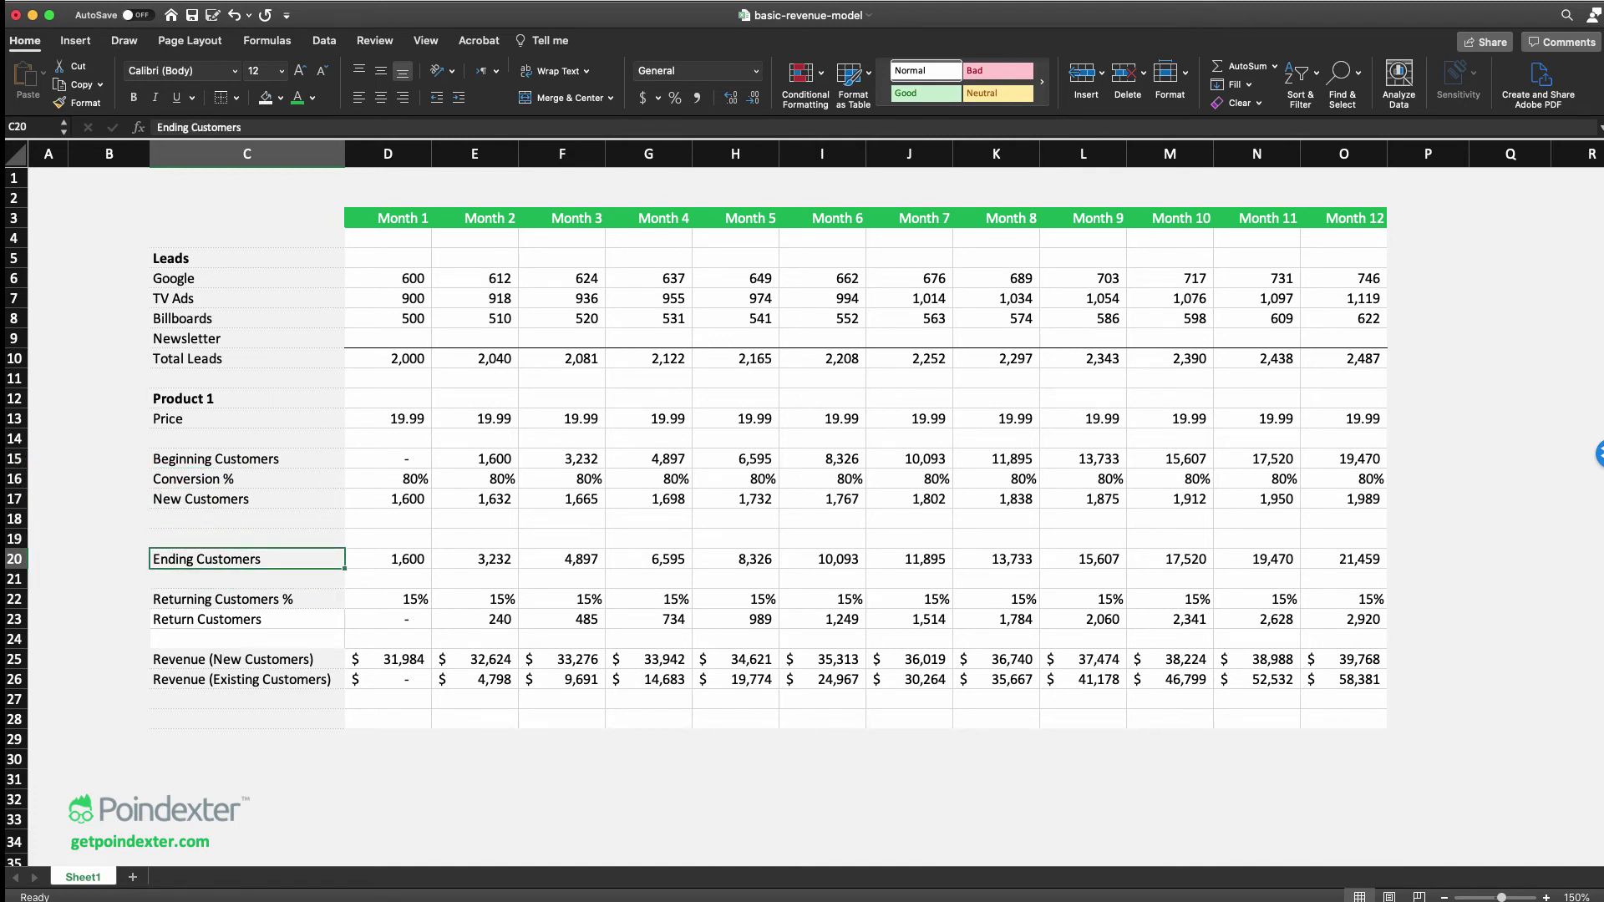
key("Up")
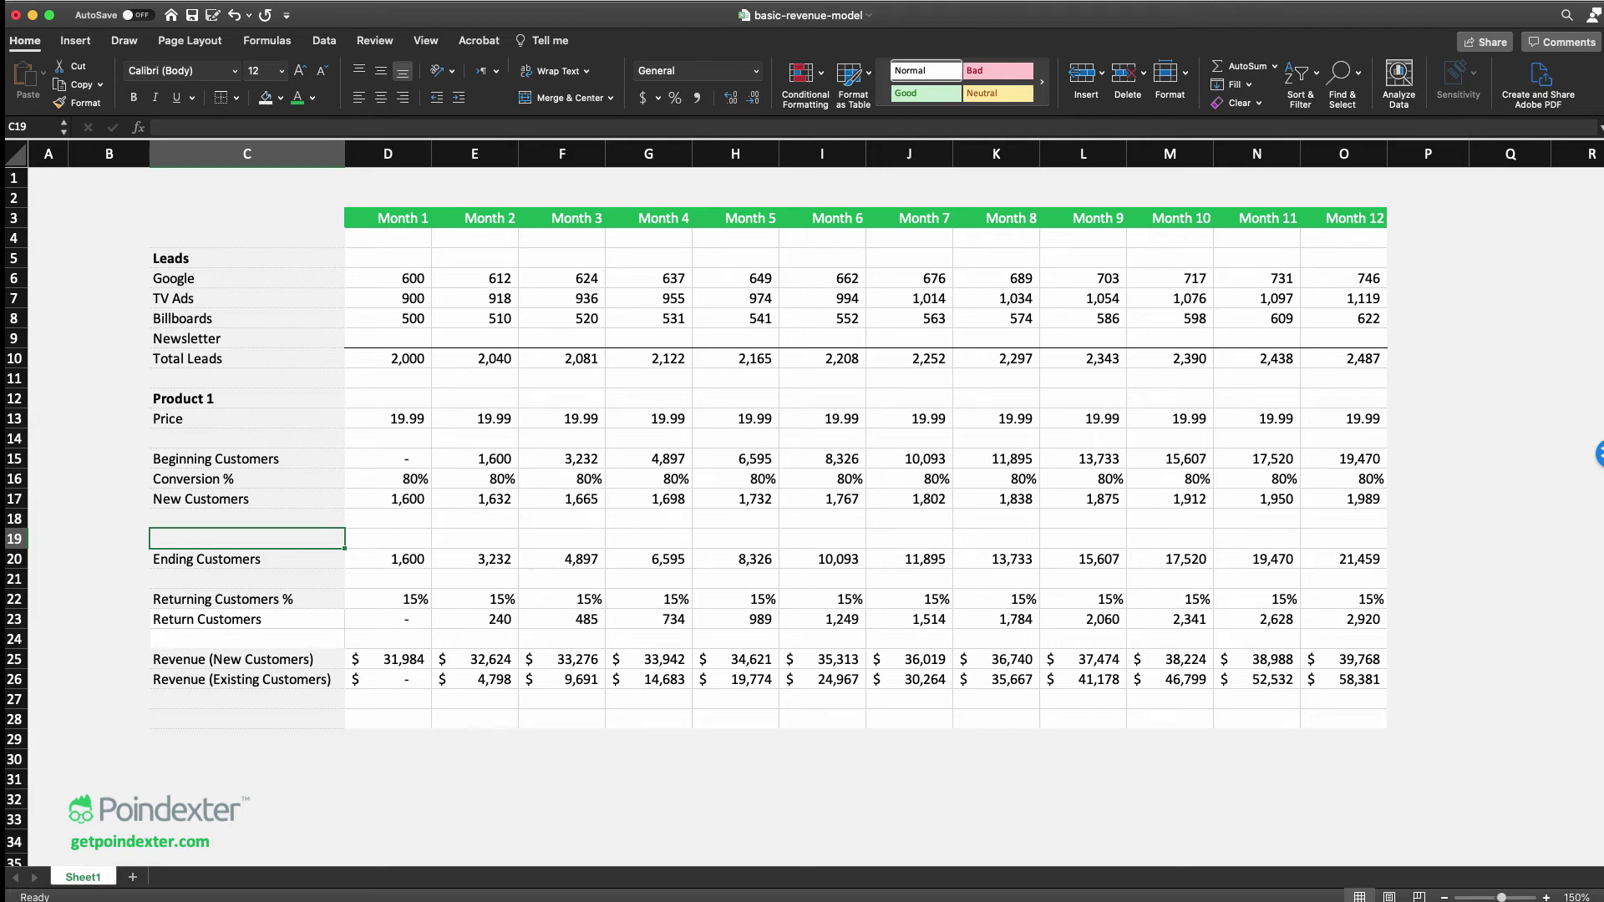
Examine how Beginning Customers in row 15 carries forward from month to month through Month 12
key("Right")
key("Up")
key("Up")
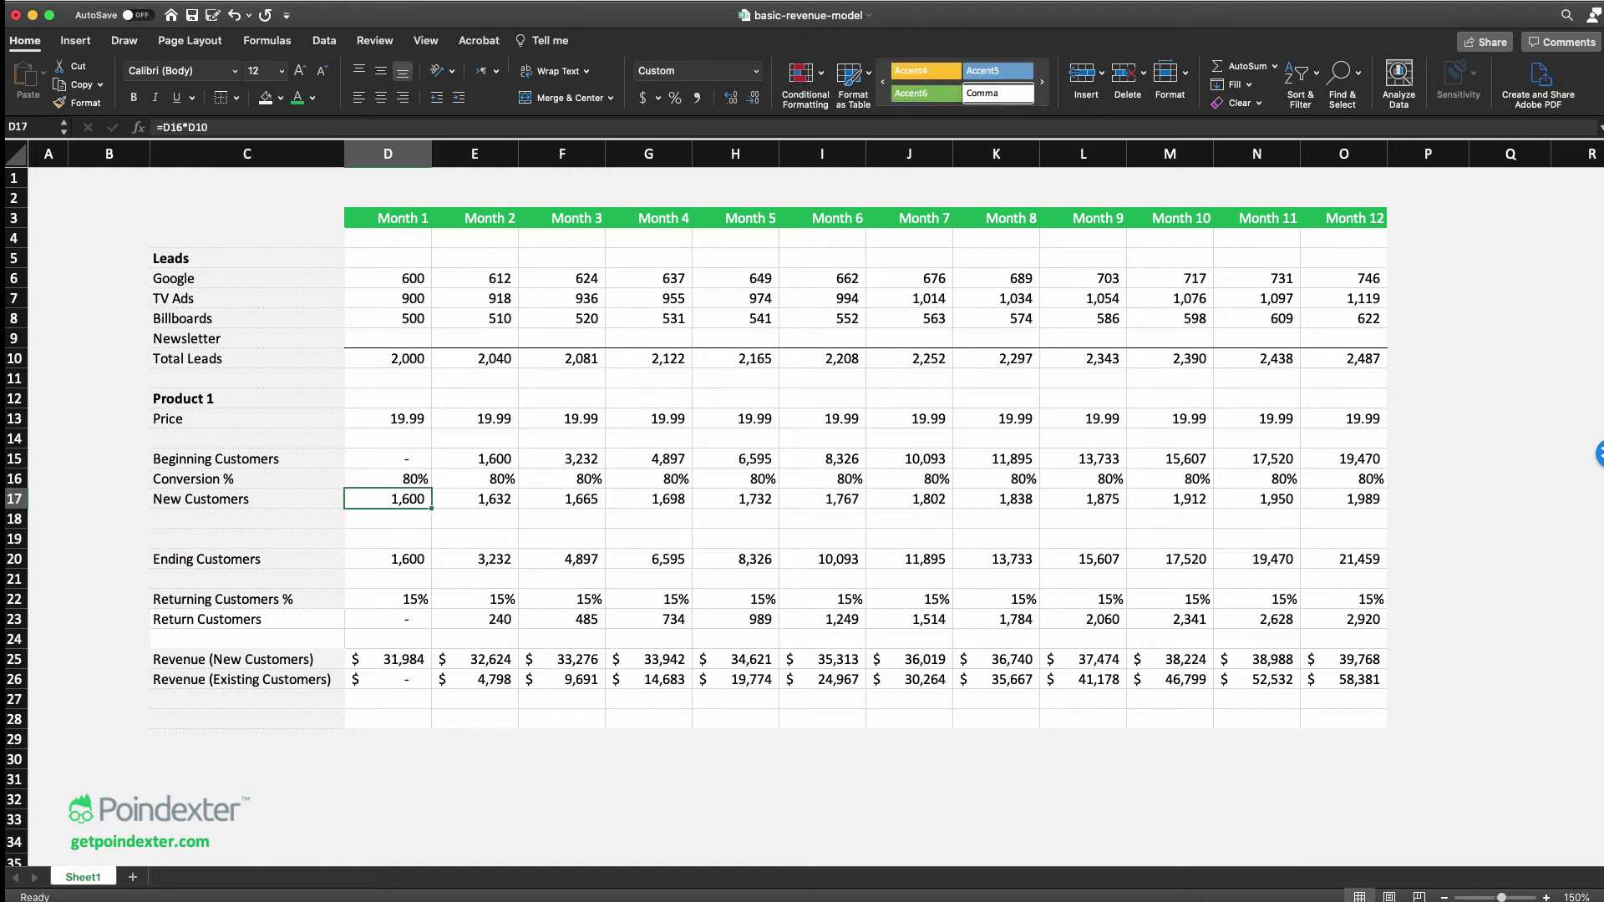
key("Right")
key("Up")
key("Up")
key("Down")
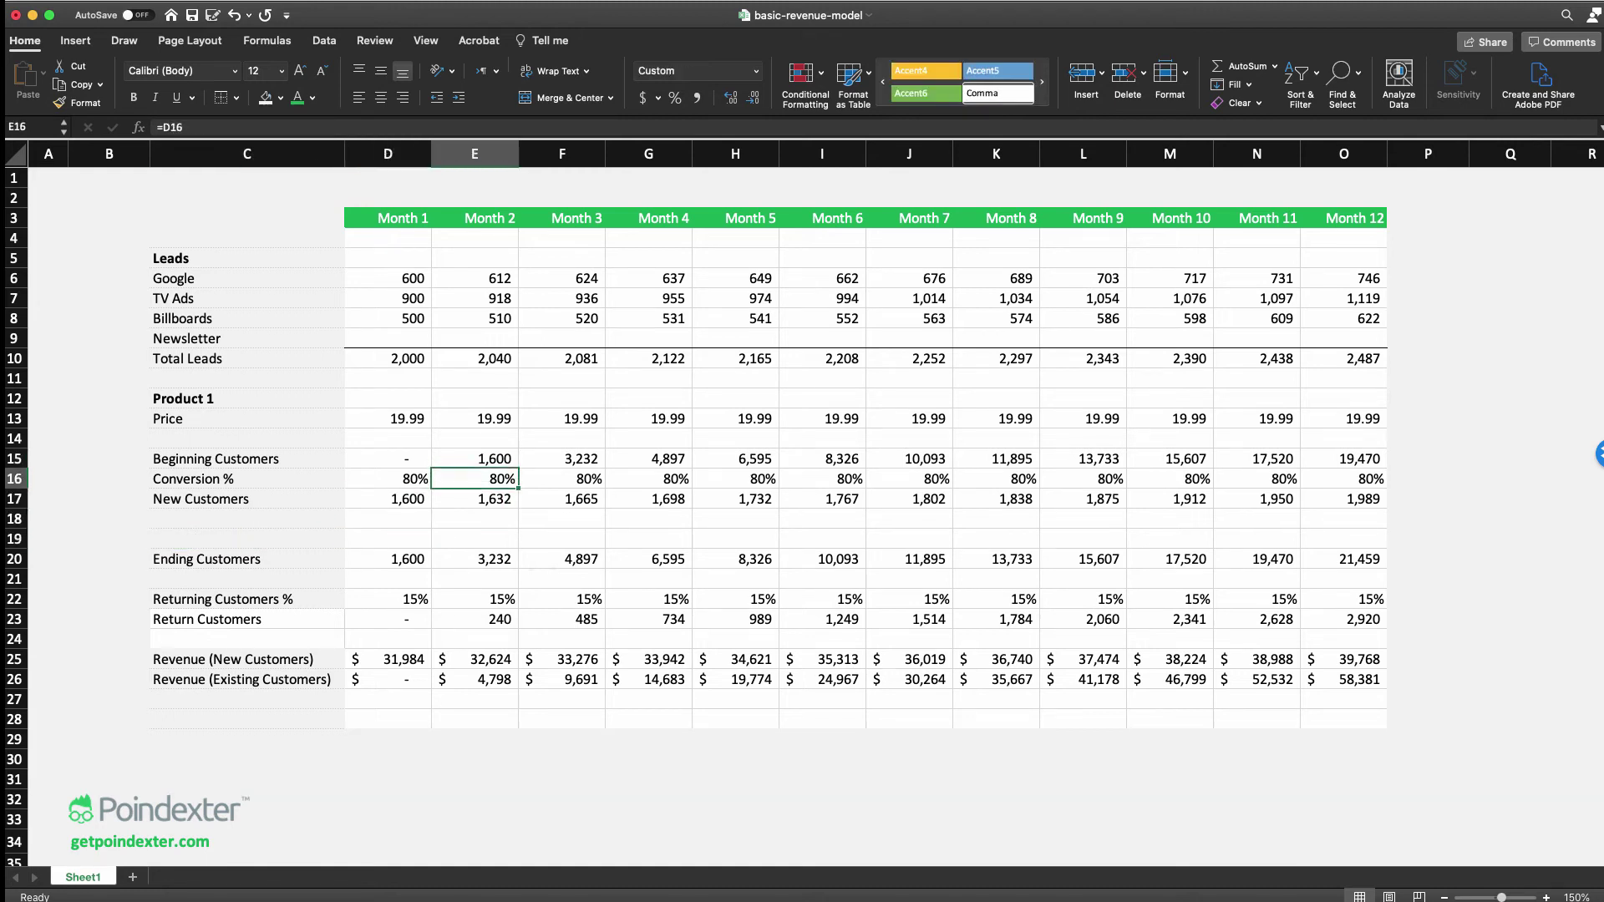
key("Up")
key("Right")
key("Right")
key("Right")
key("Right")
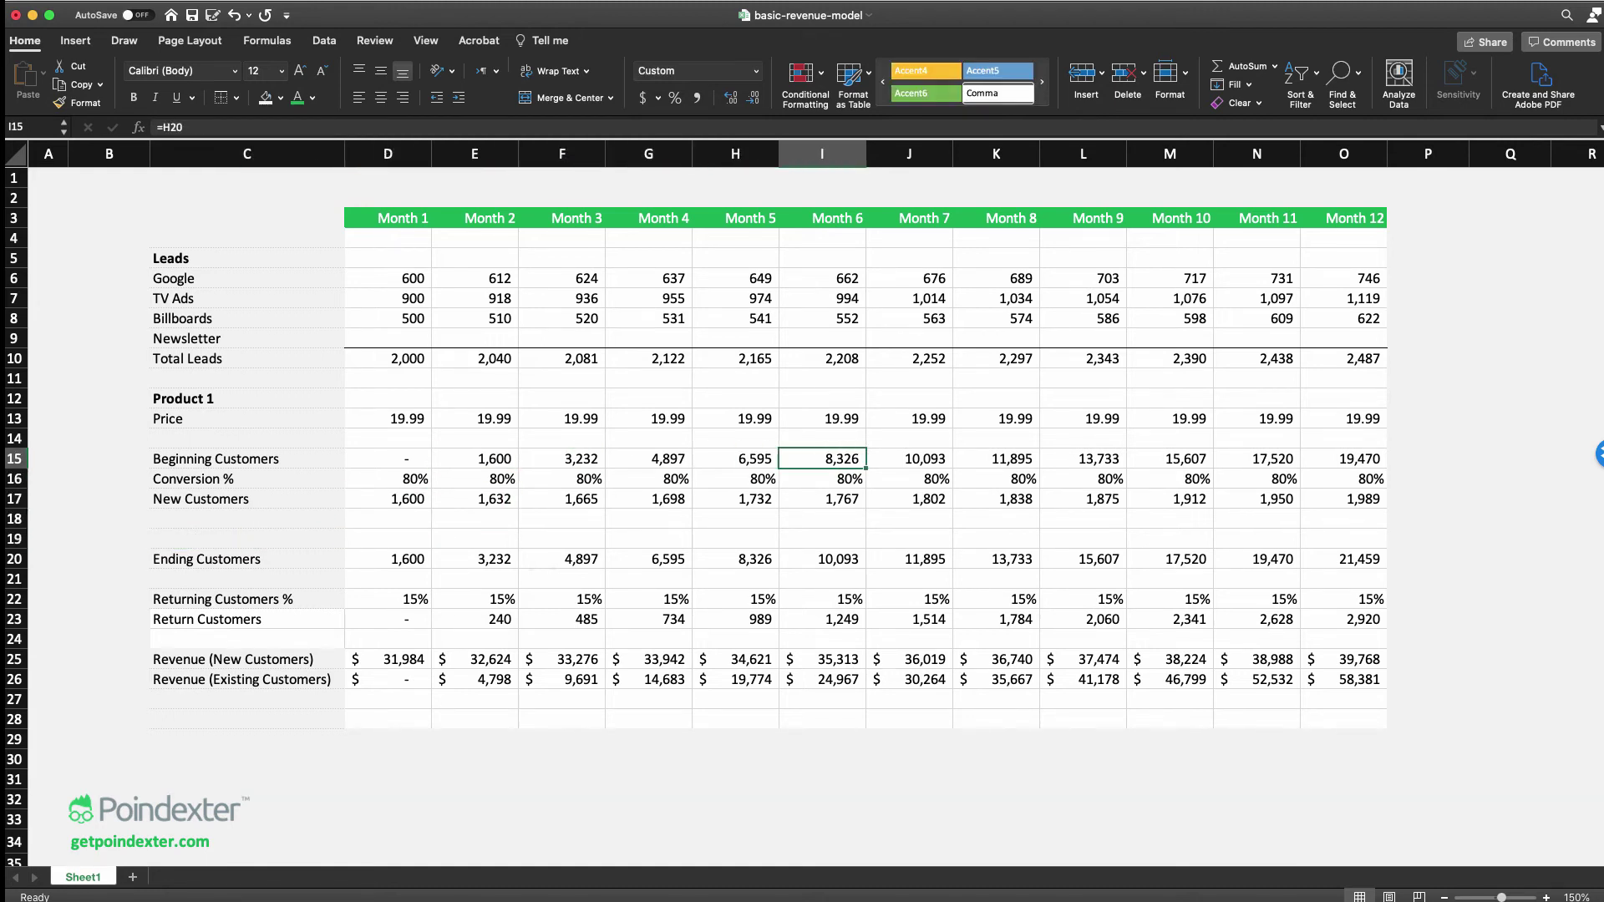
key("Right")
key("Right")
key("Right")
key("Right")
key("Right")
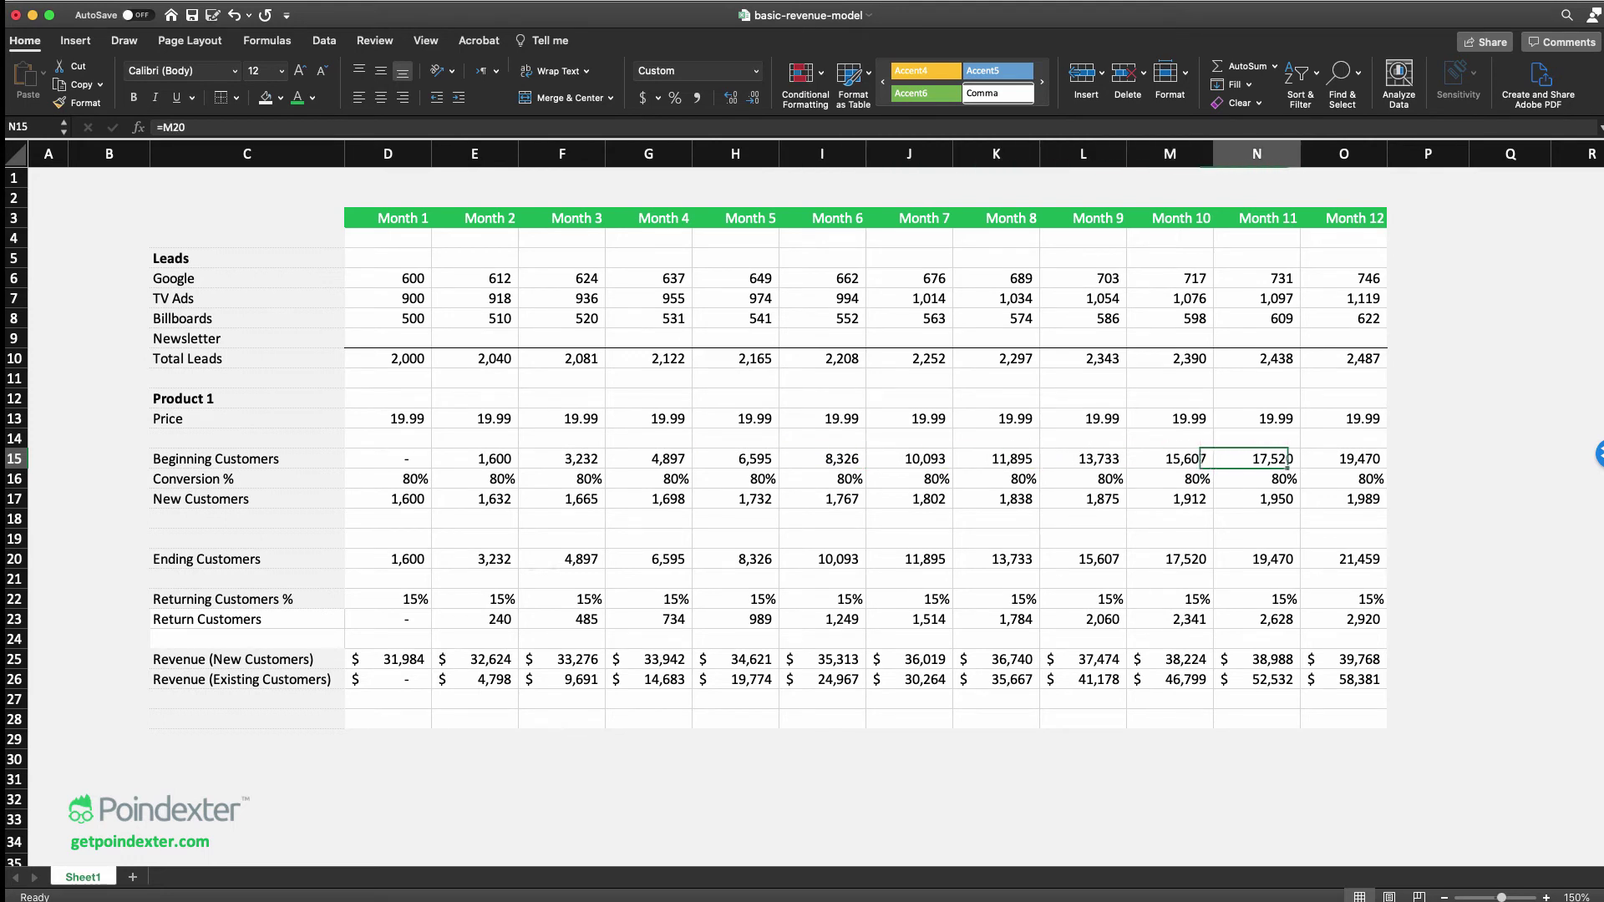
key("Right")
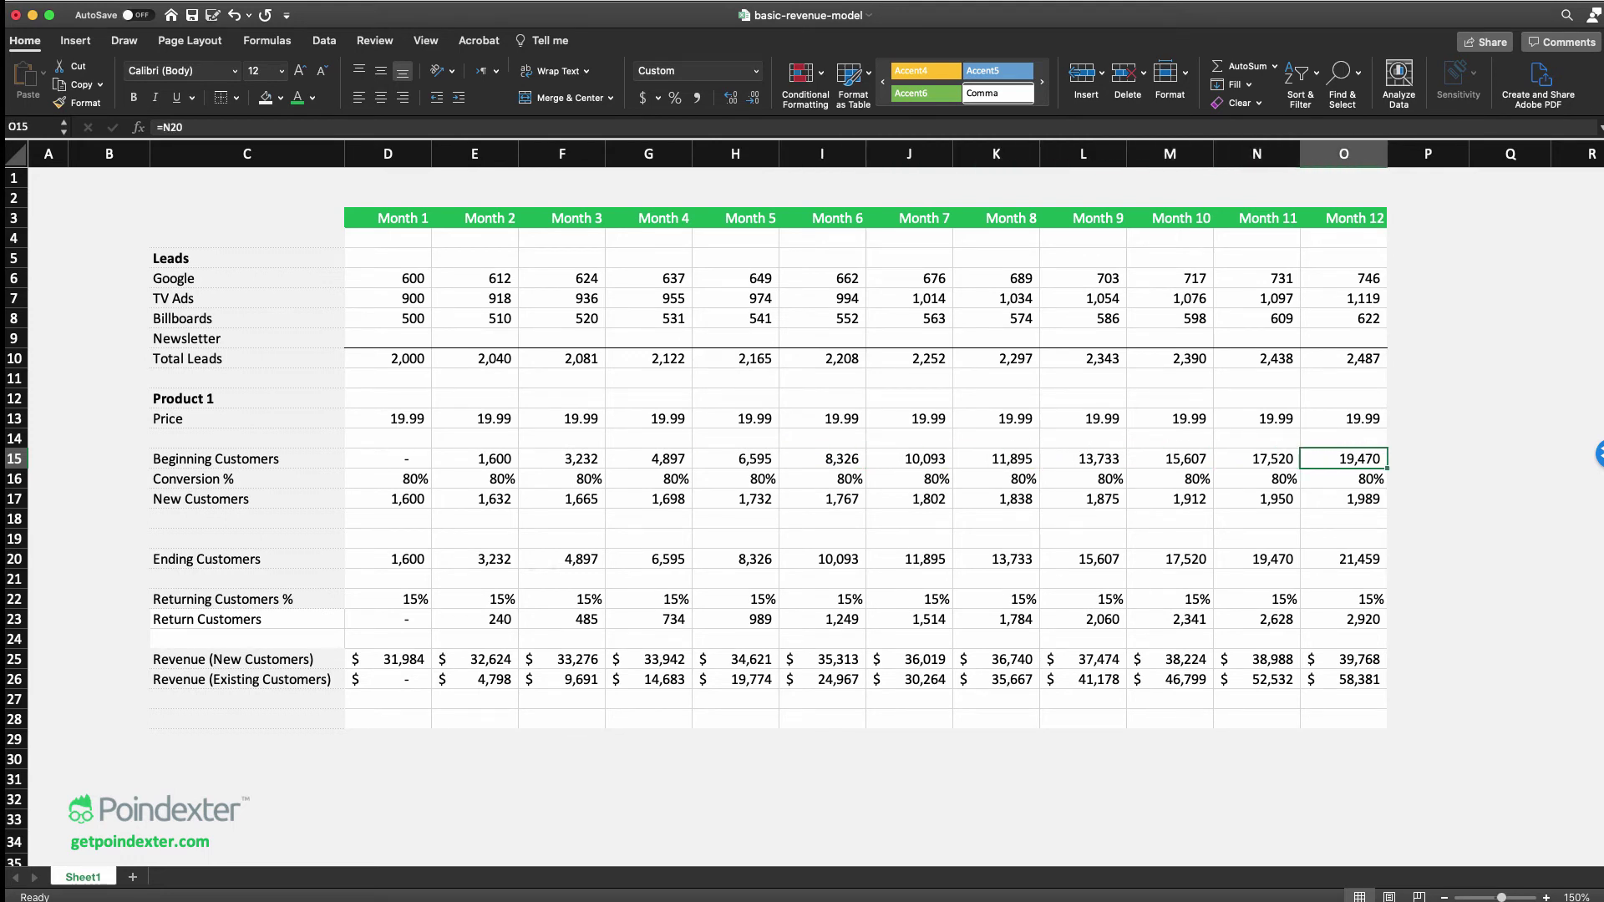
key("Left")
key("Left")
key("Left")
key("Left")
key("Left")
key("Left")
key("Left")
key("Left")
key("Left")
key("Left")
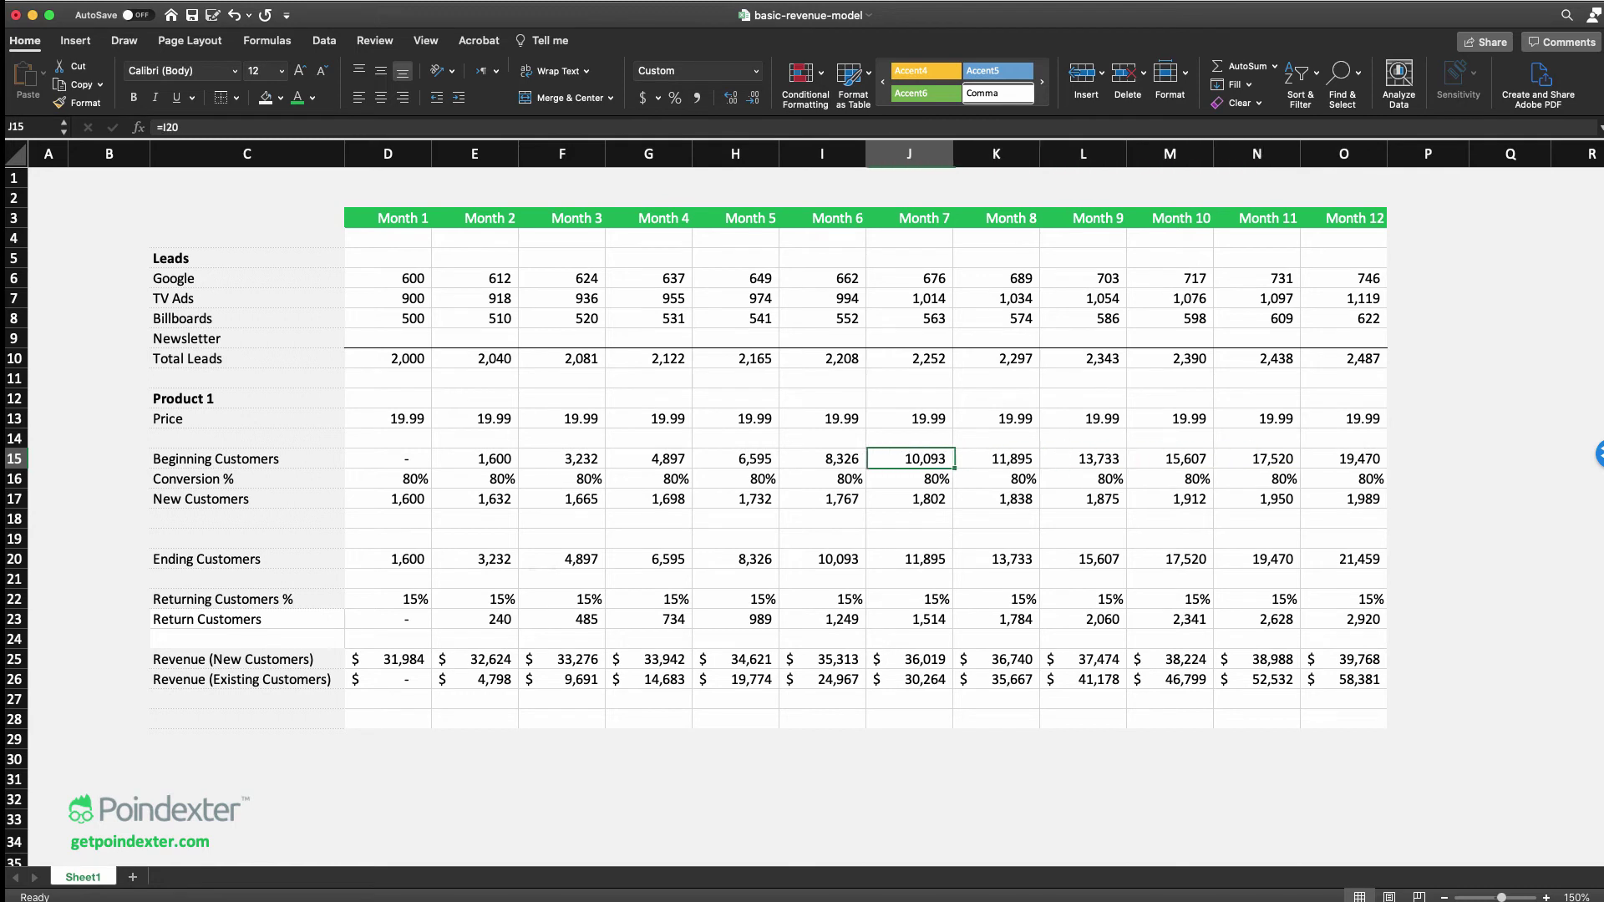
Label C18, below New Customers, as "Churn %"
key("Down")
key("Left")
key("Down")
key("Left")
key("Down")
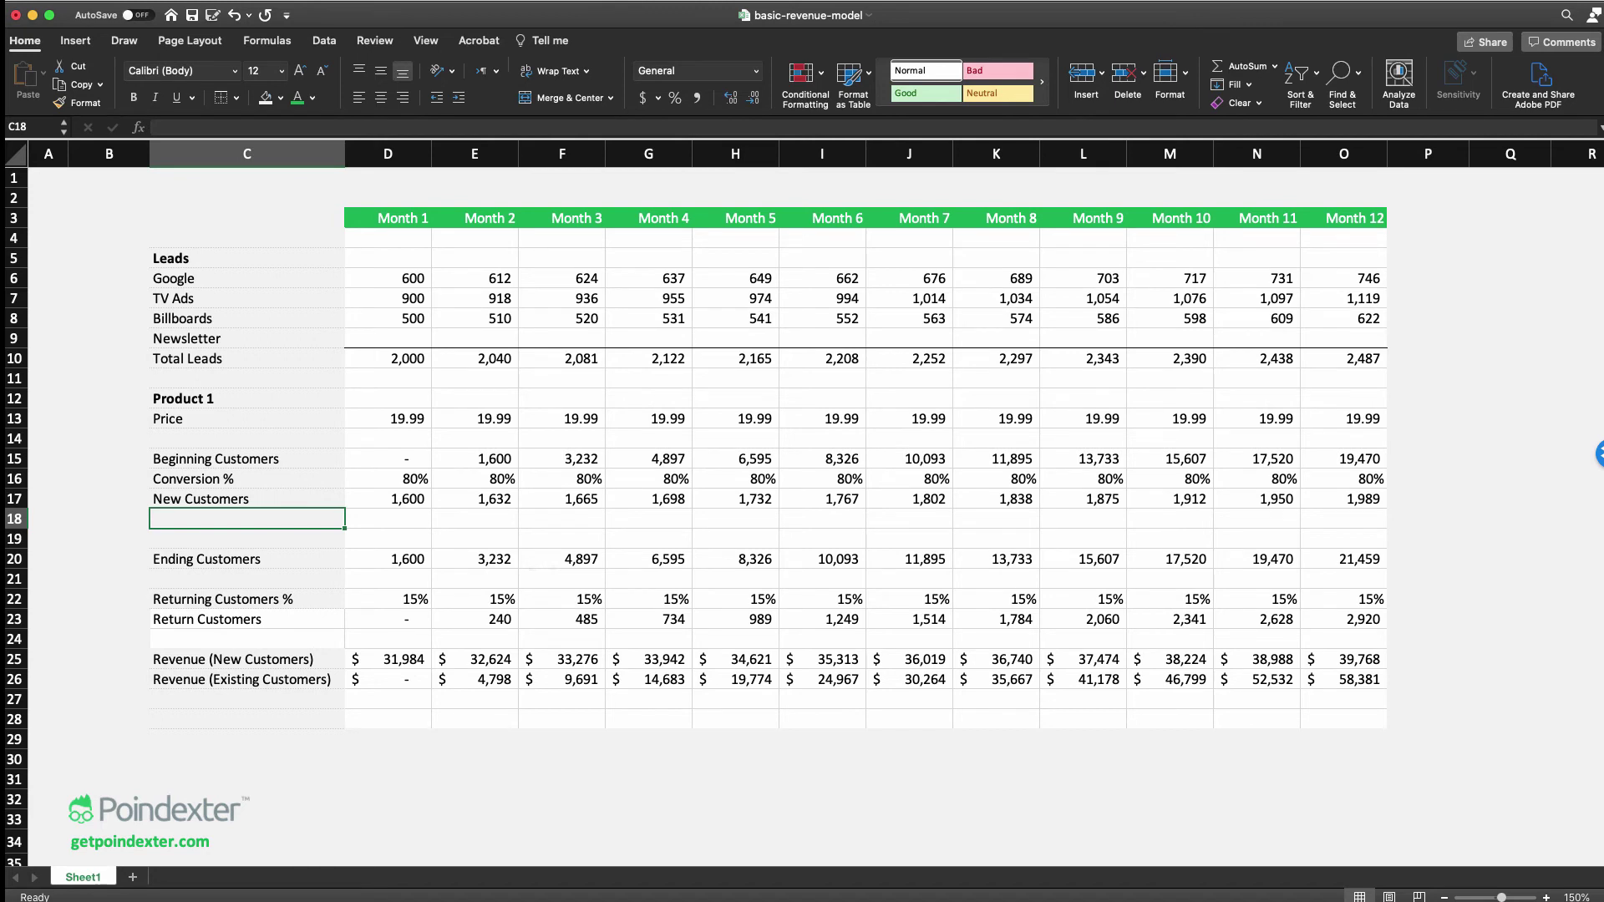
type("Churn")
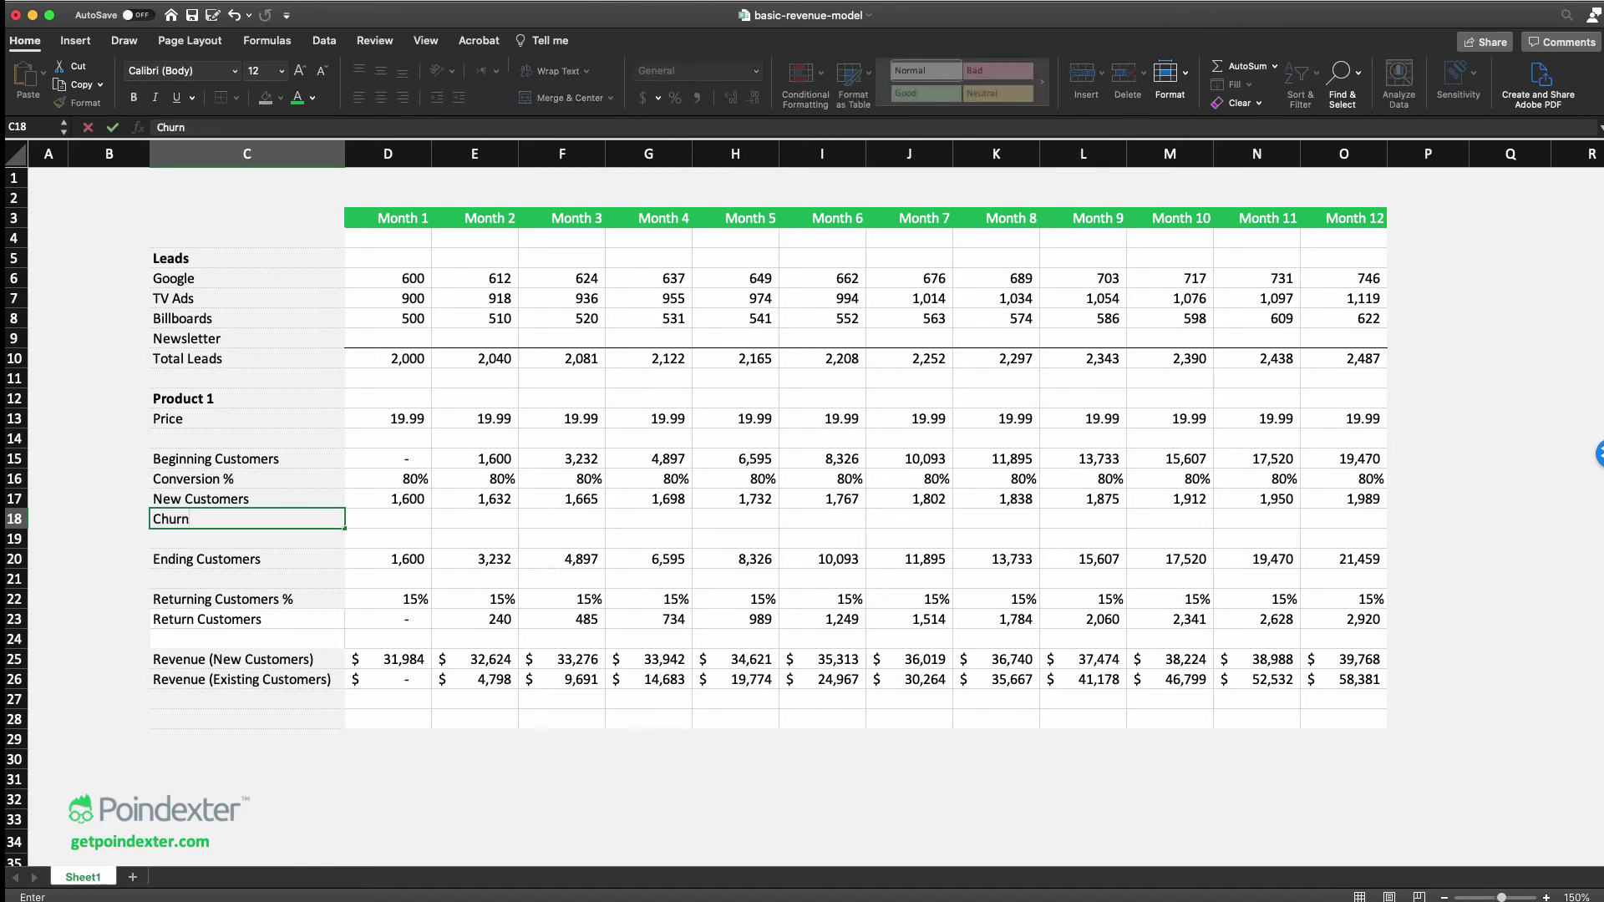
type(" %")
key("Tab")
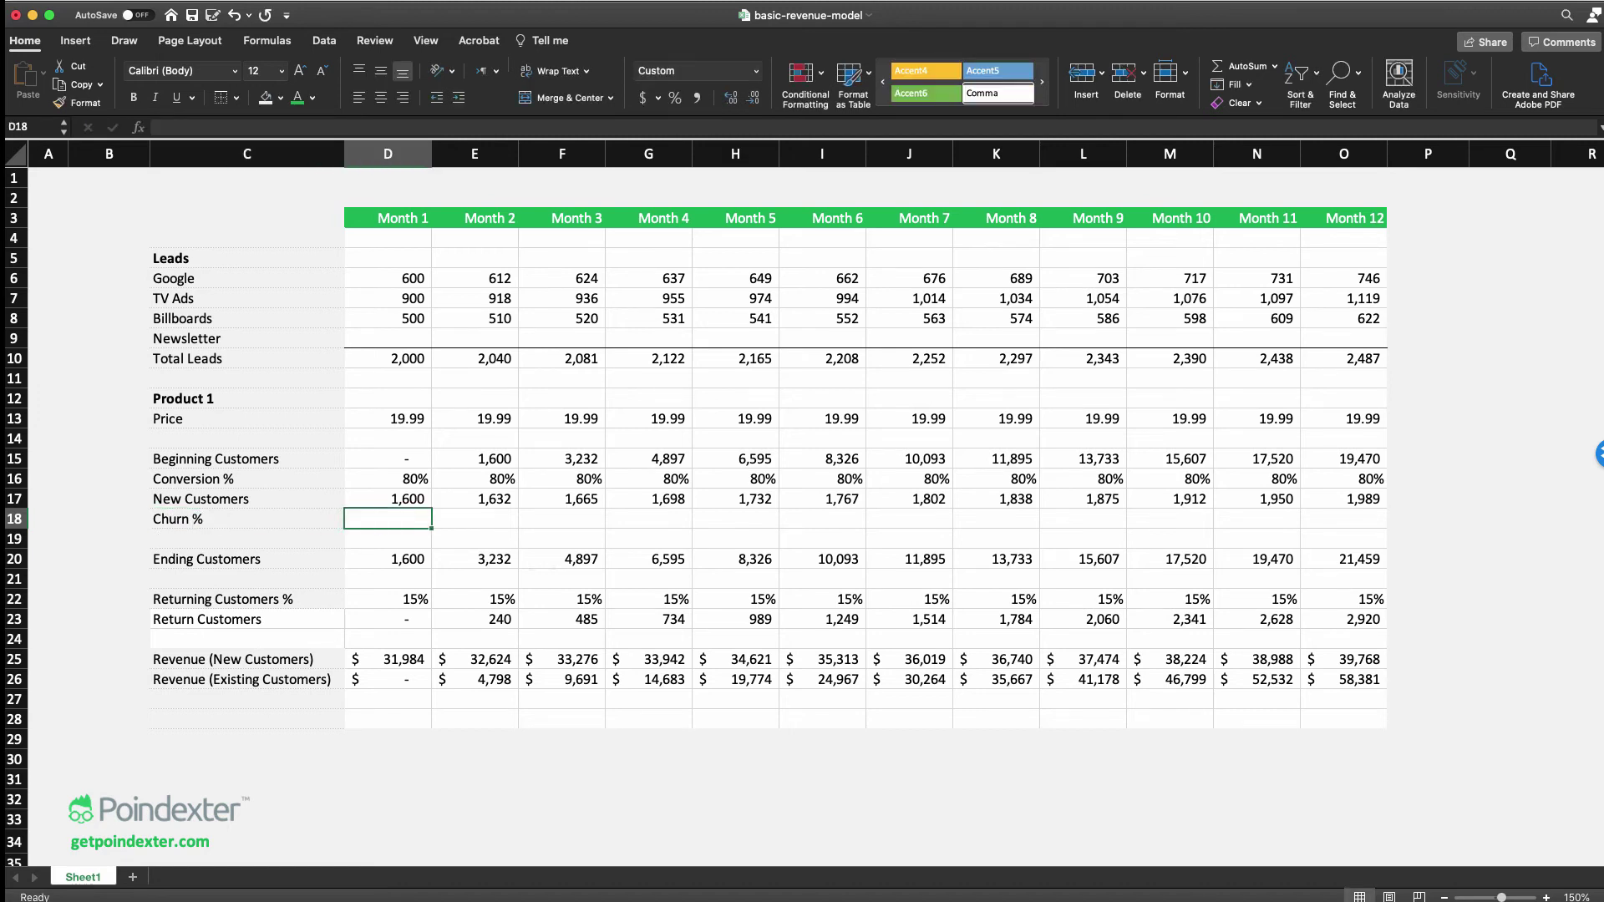
Set the Month 1 Churn % in D18 to 5% and format it as a percentage
type("5%")
key("Return")
key("Up")
key("Right")
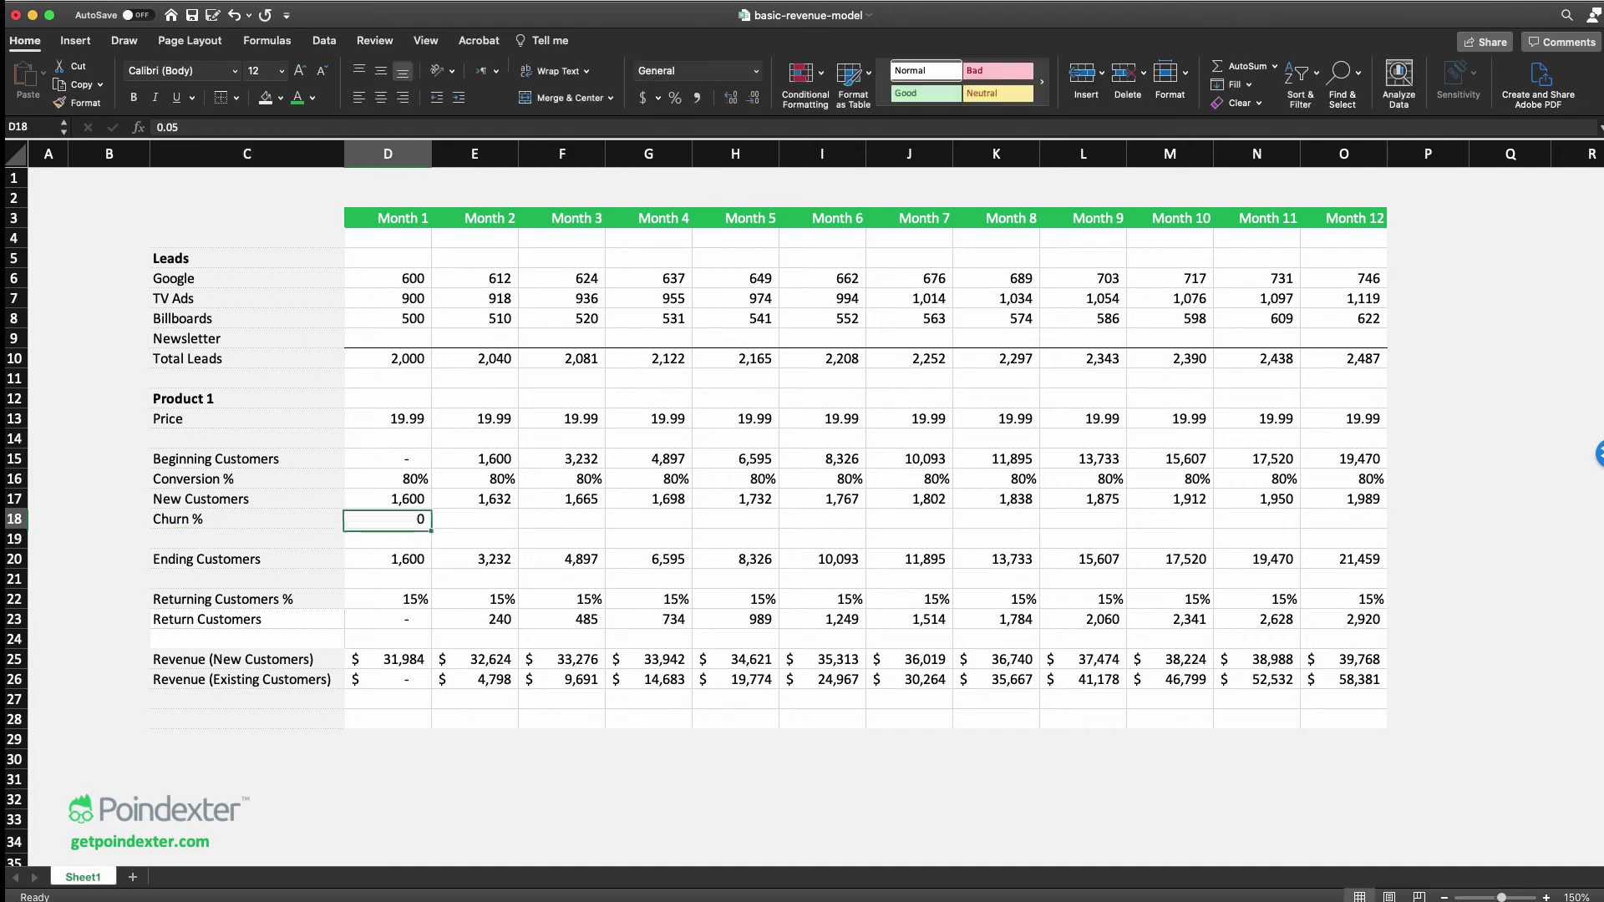
key("ctrl+shift+5")
Copy the 5% churn rate from D18 across row 18 through Month 12
key("super+c")
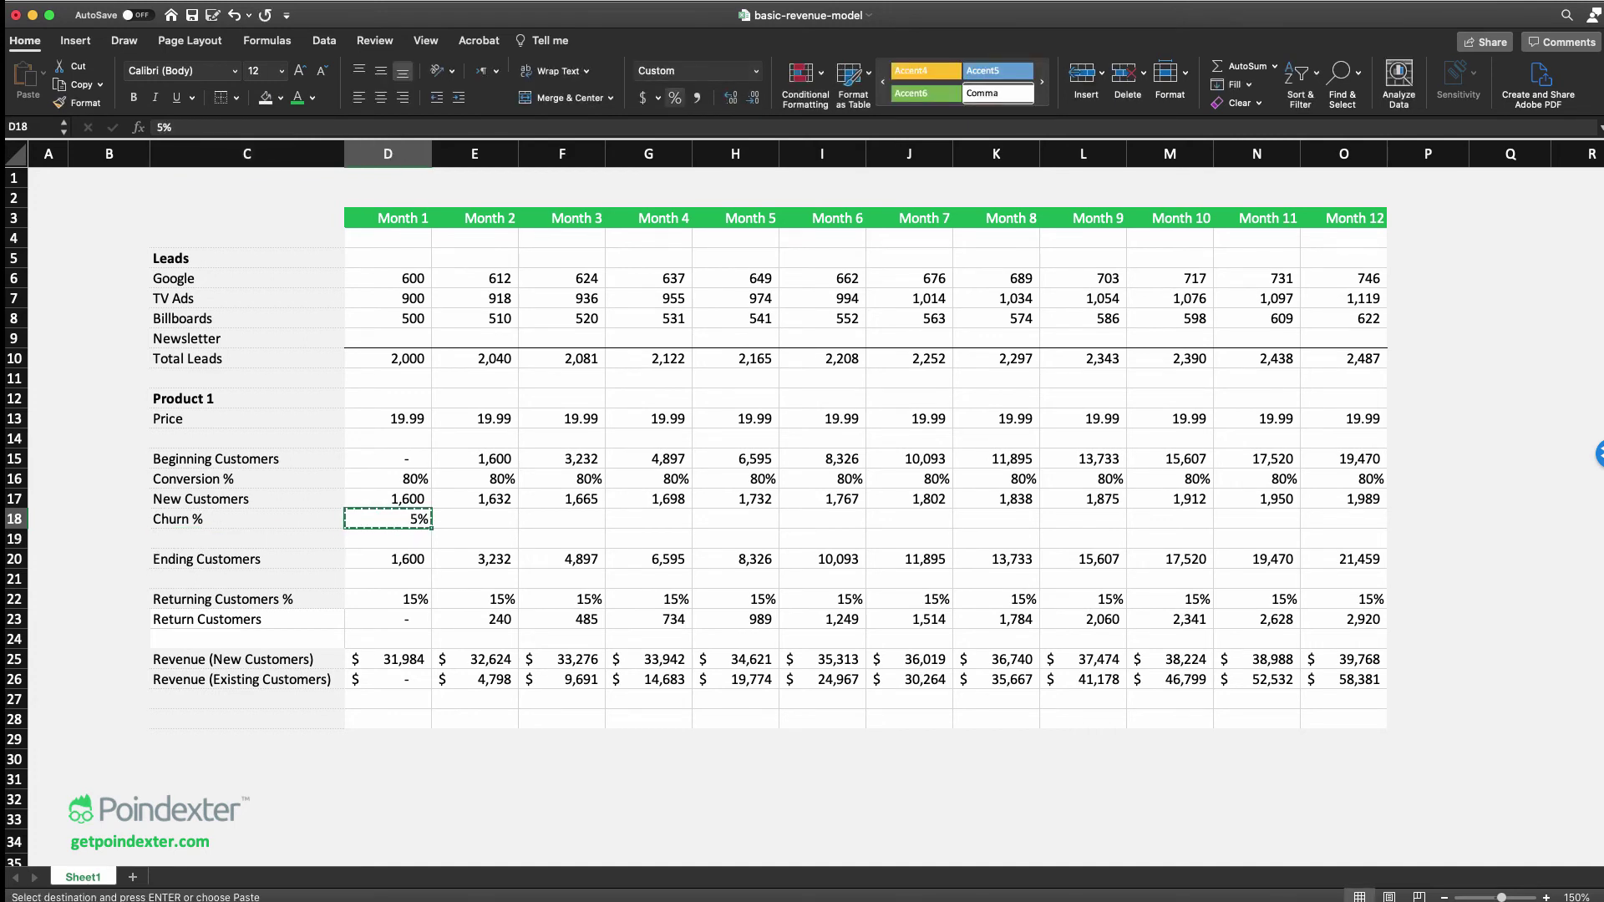
key("shift+Right")
key("shift+Right")
key("shift+Right")
key("shift+Right")
key("shift+Right")
key("shift+Right")
key("shift+Right")
key("shift+Right")
key("shift+Right")
key("shift+Right")
key("shift+Right")
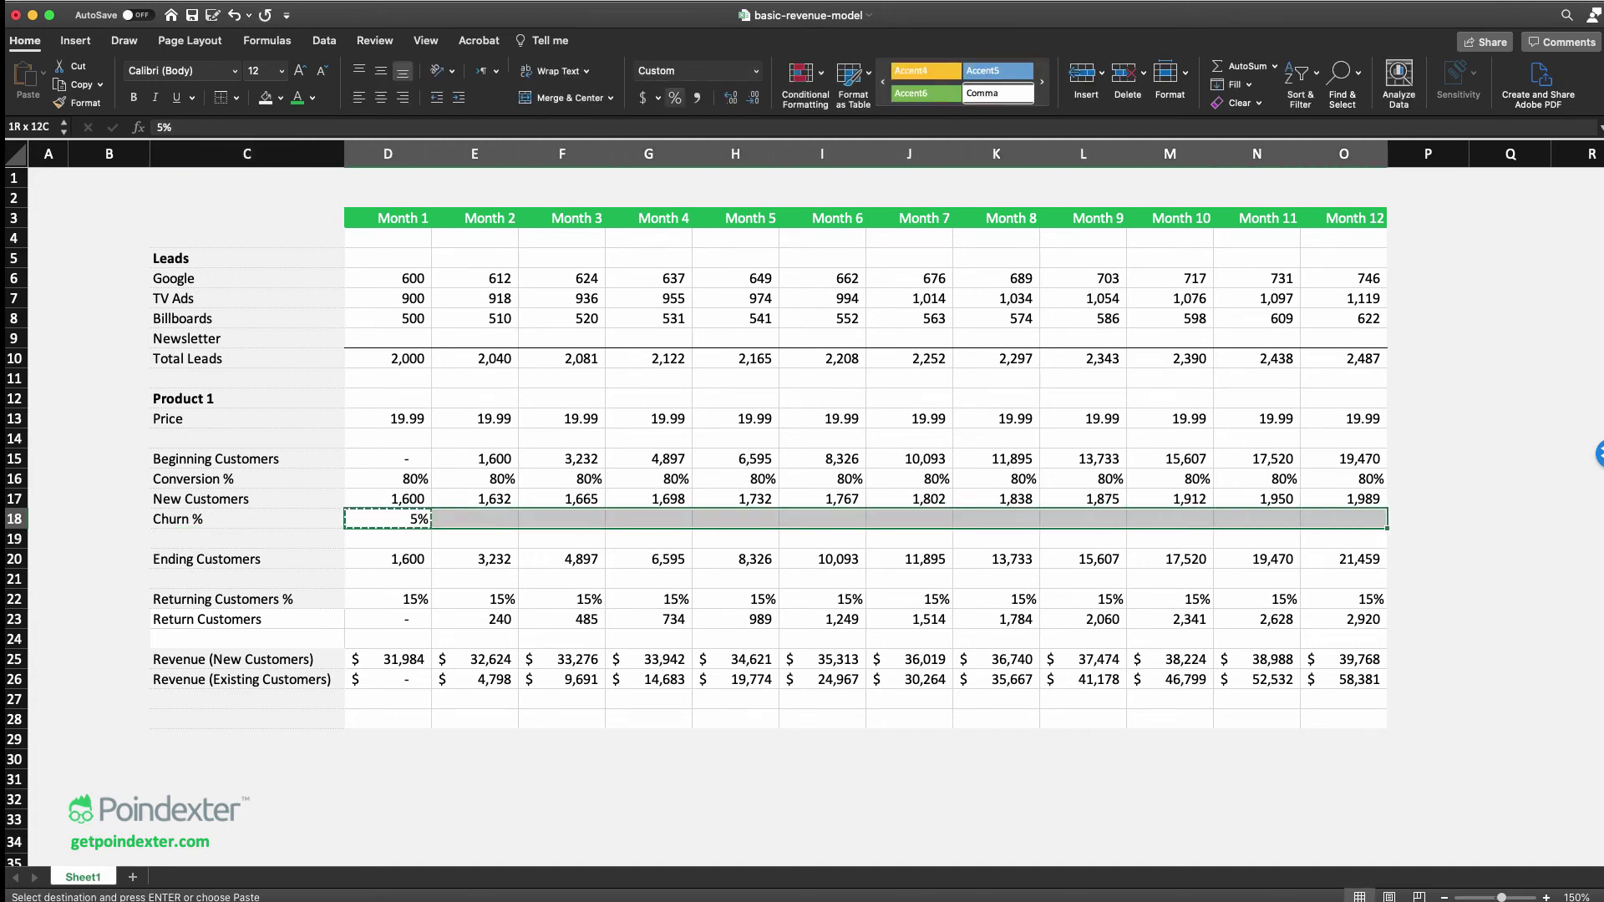
key("super+v")
Label C19, between Churn % and Ending Customers, as "Churn"
key("Down")
key("Left")
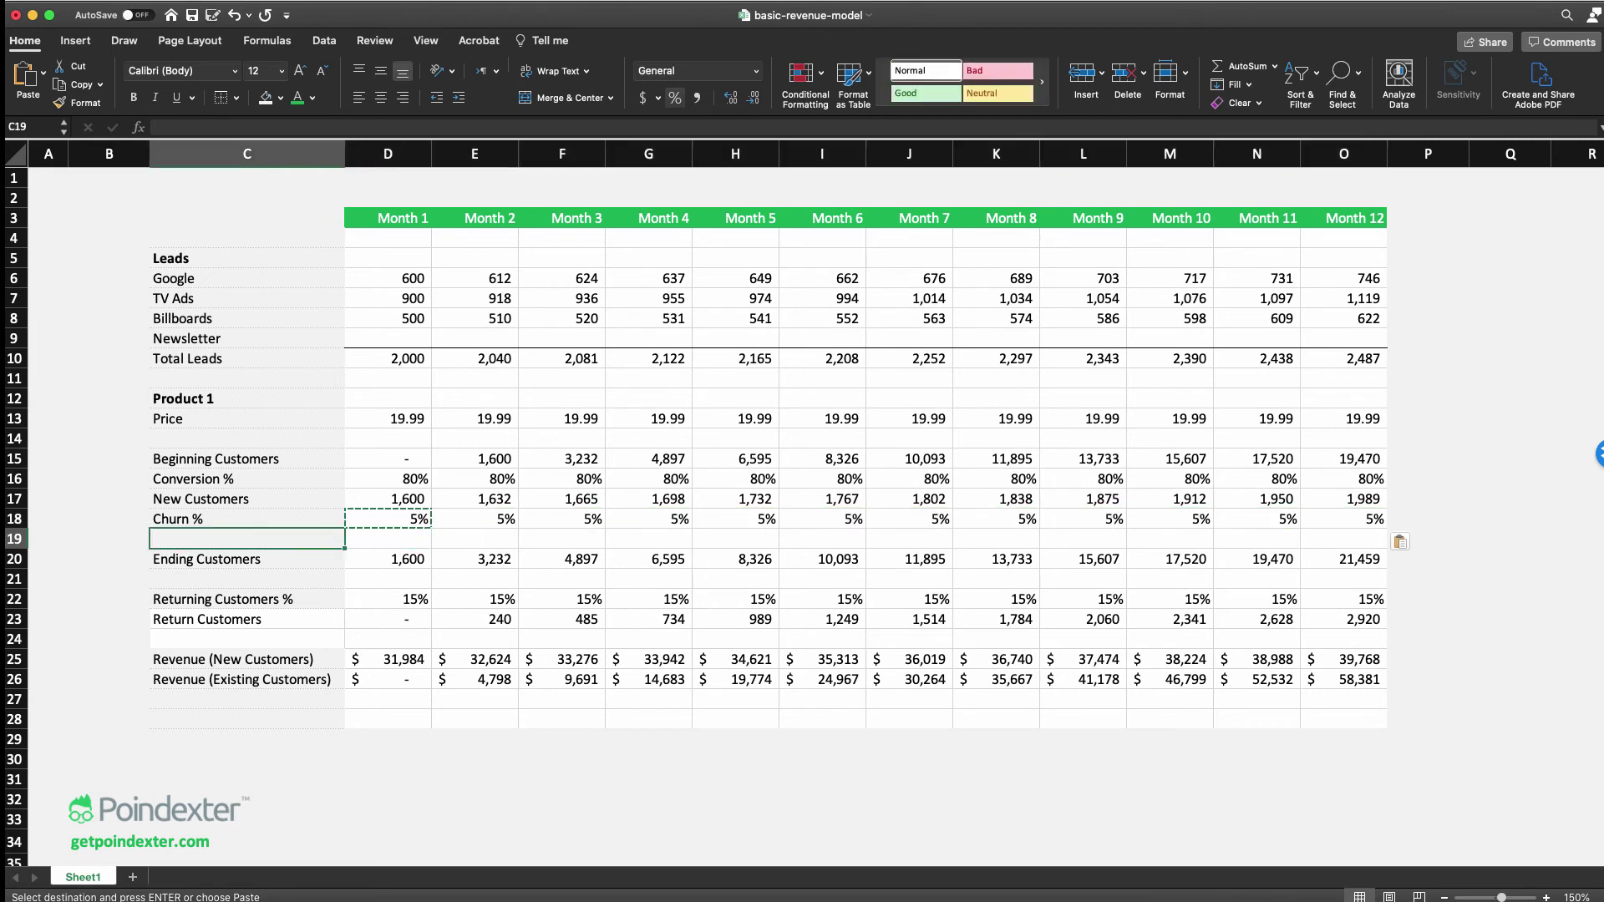
type("Churn")
key("Return")
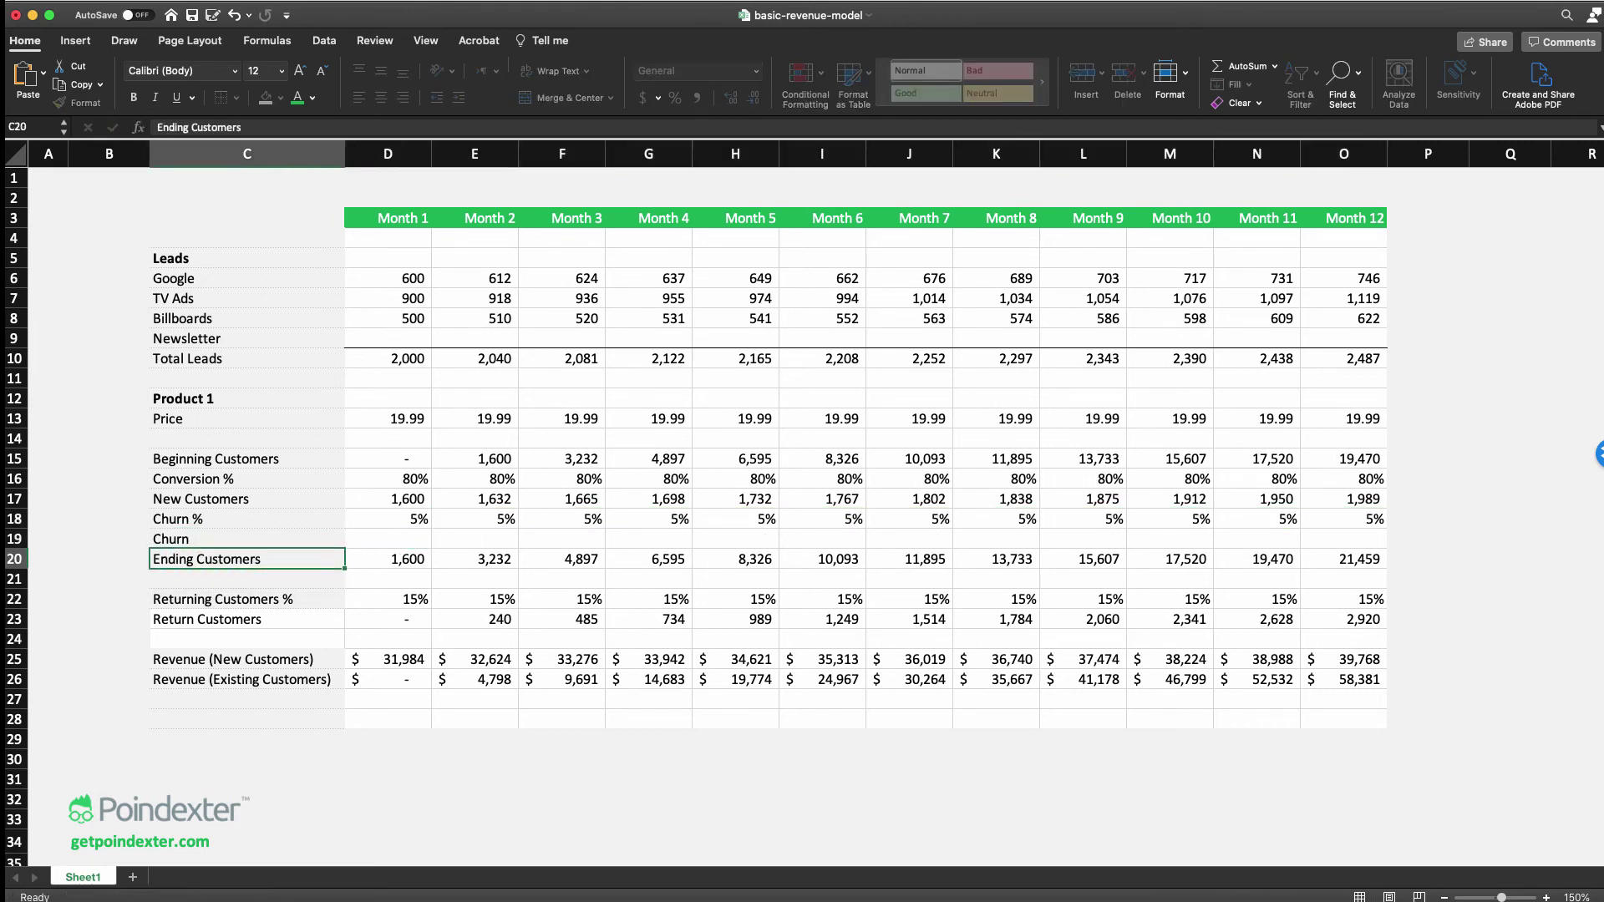
Calculate Month 1 Churn in D19 as Churn % times Beginning Customers, with the formula =D18*D15
key("Up")
key("Right")
type("=")
key("Up")
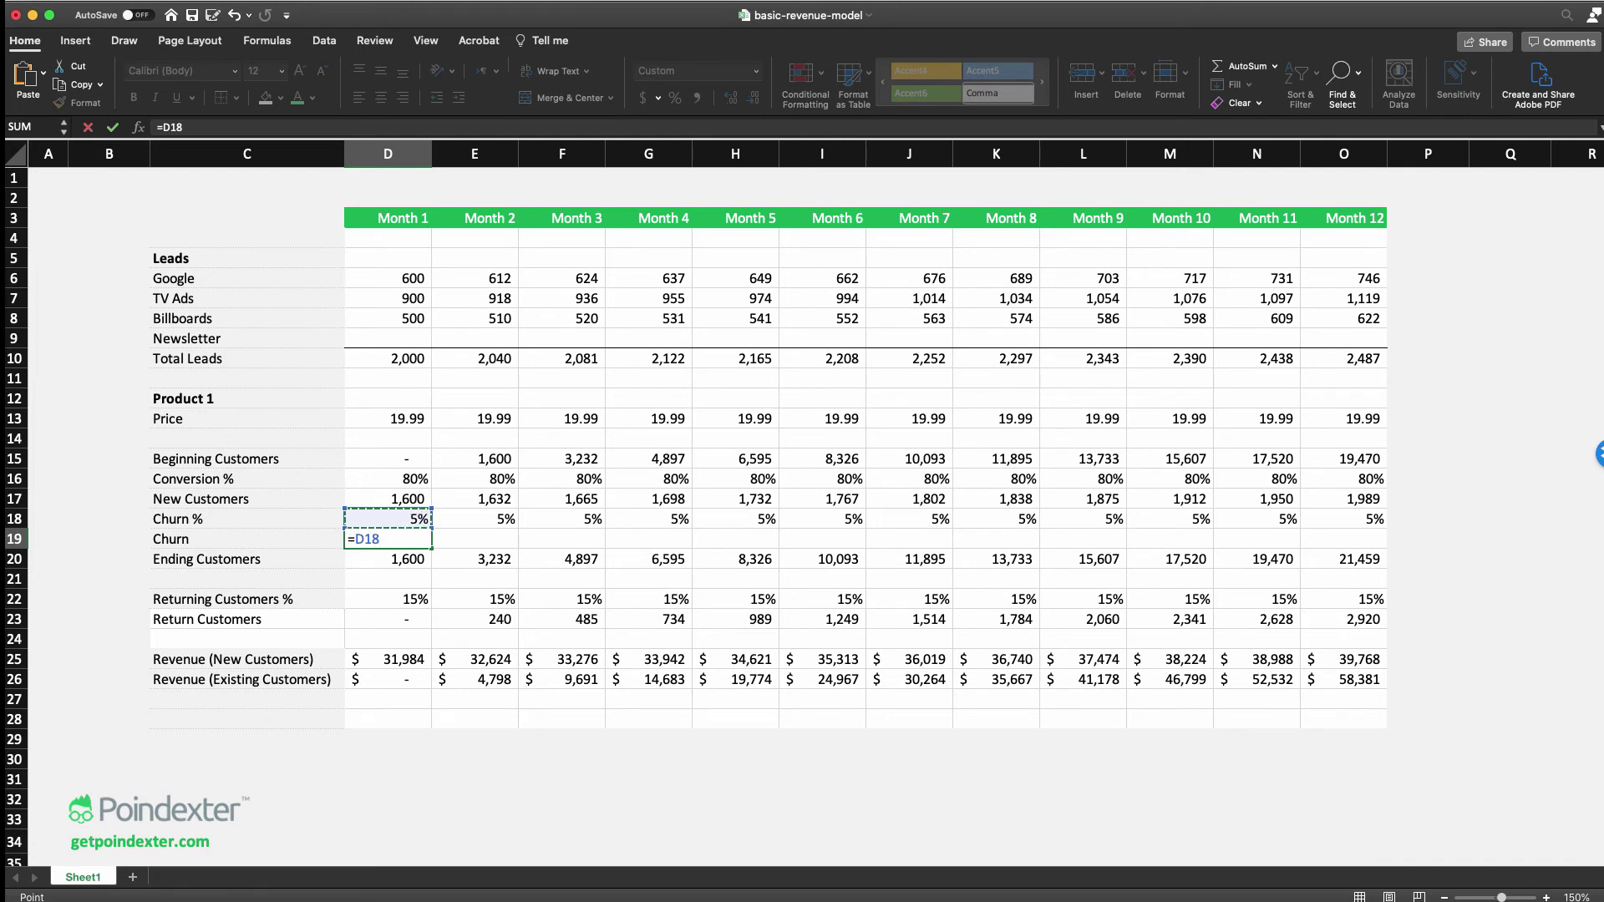
type("*")
key("Up")
key("Up")
key("Up")
key("Up")
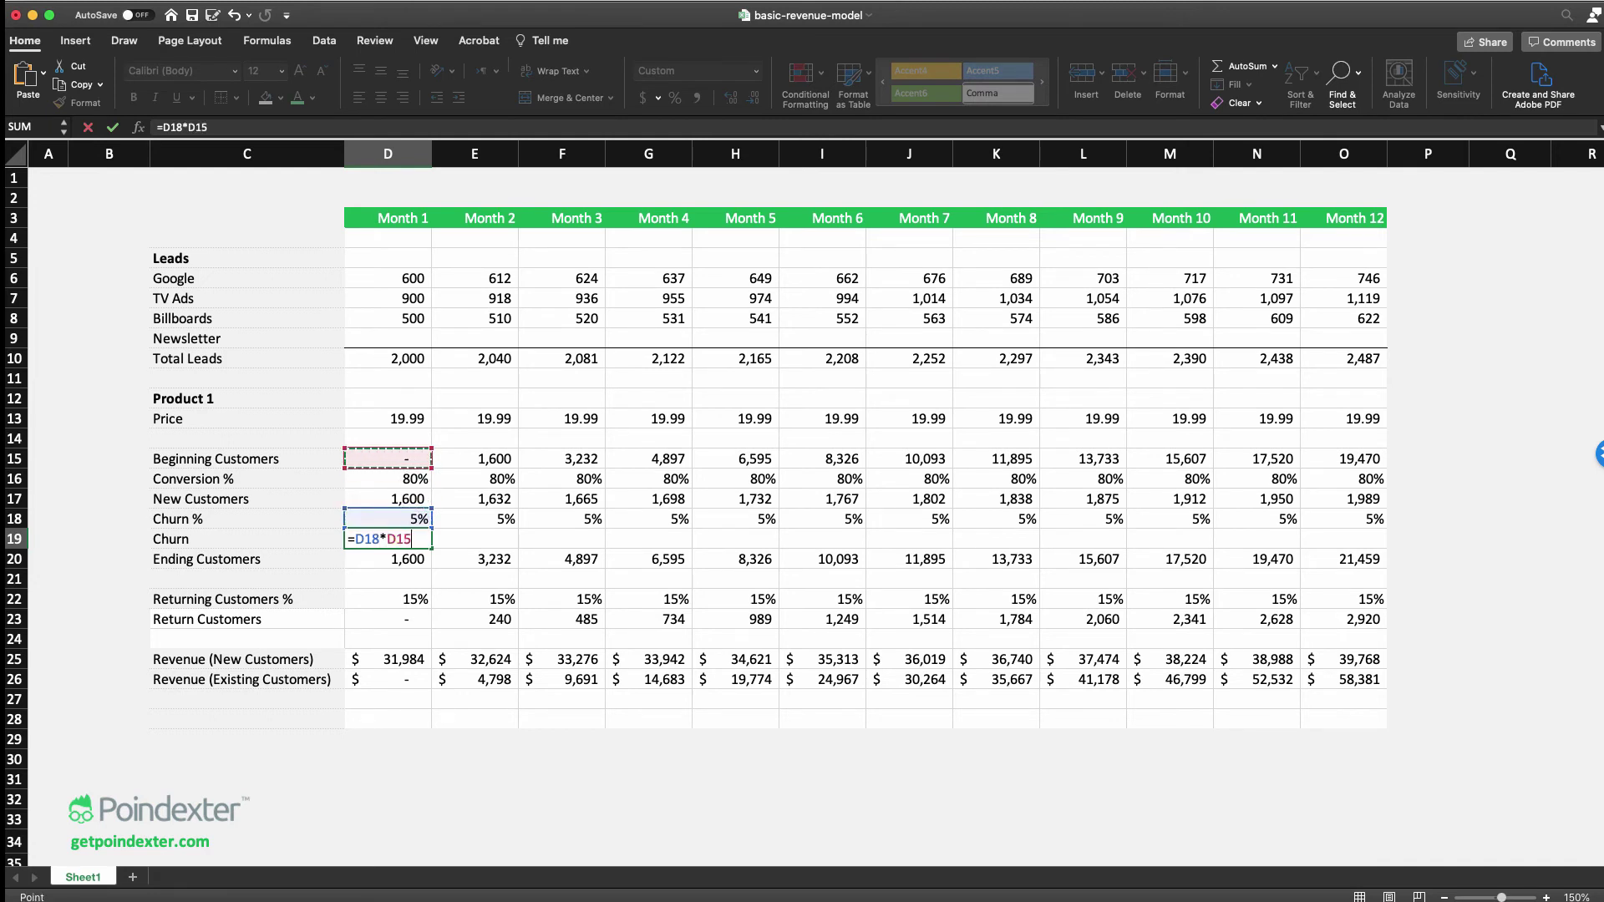
key("Return")
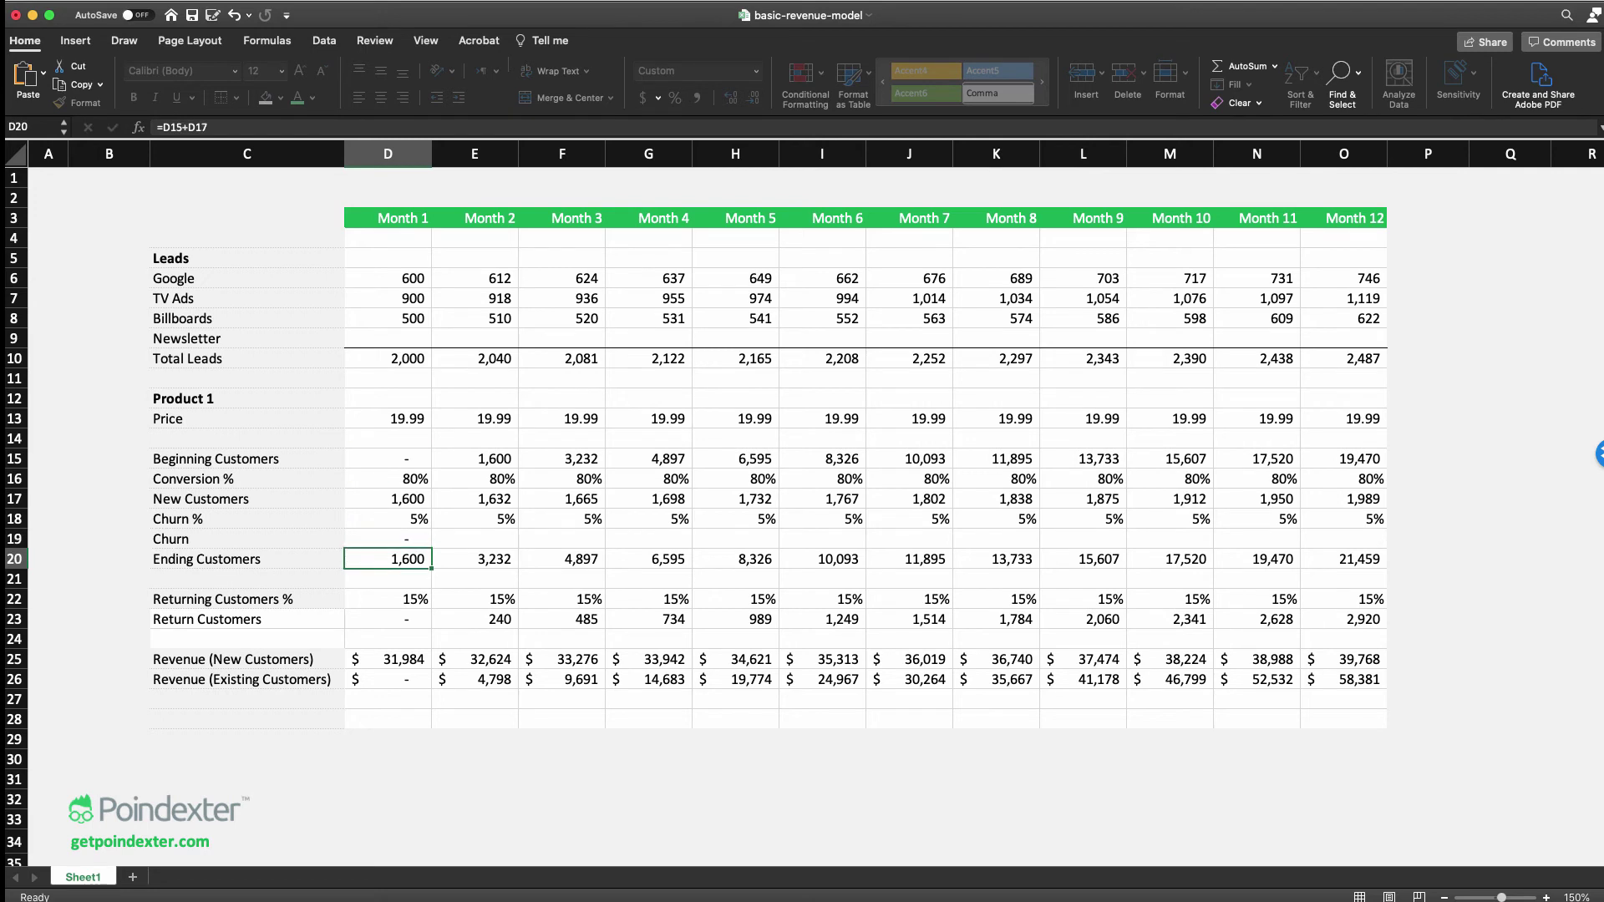
Copy the Month 1 Churn formula from D19 across row 19 through Month 12
key("Up")
key("super+c")
key("shift+Right")
key("shift+Right")
key("shift+Right")
key("shift+Right")
key("shift+Right")
key("shift+Right")
key("shift+Right")
key("shift+Right")
key("shift+Right")
key("shift+Right")
key("shift+Right")
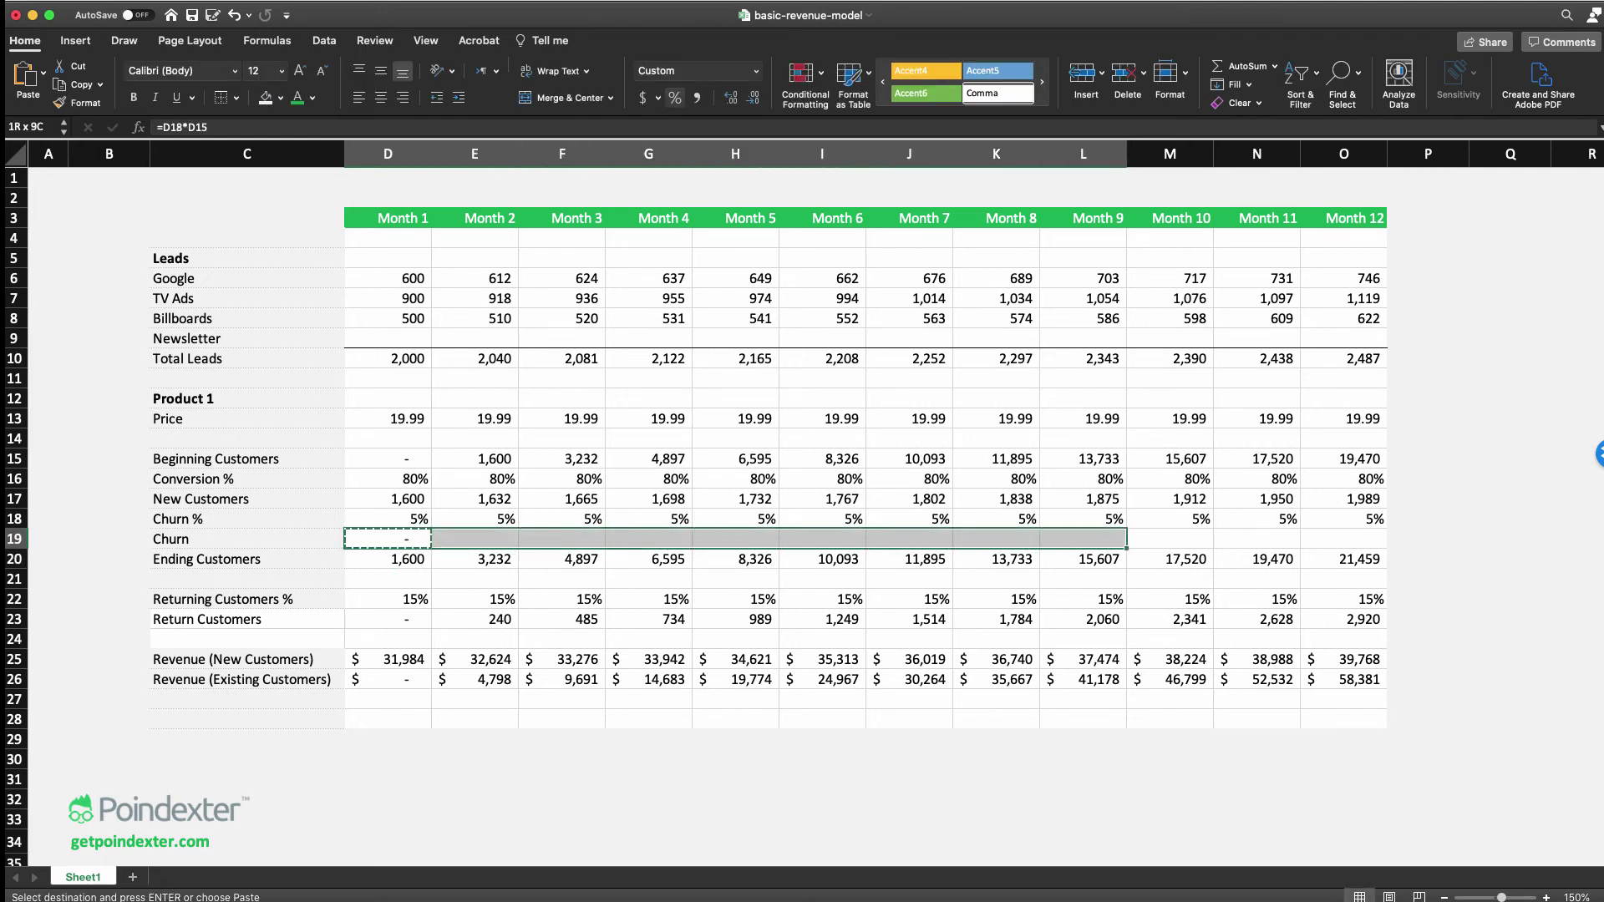
key("super+v")
Look over the New Customers and Beginning Customers values in the early months alongside the churn figures
key("Down")
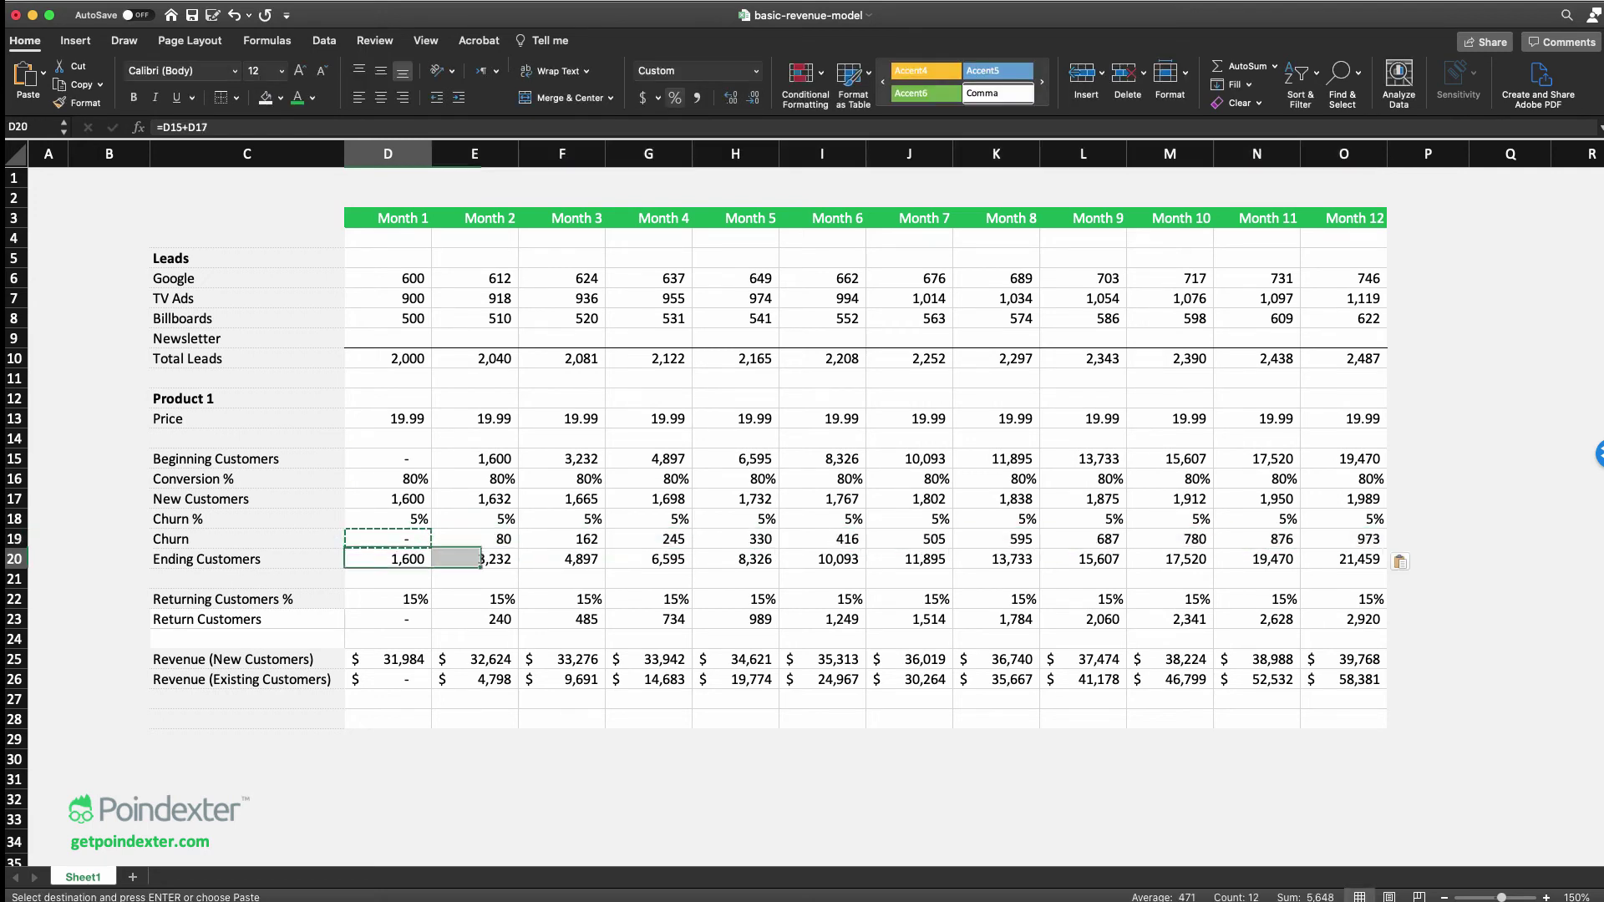
key("Up")
key("Up")
key("Right")
key("Right")
key("Right")
key("Up")
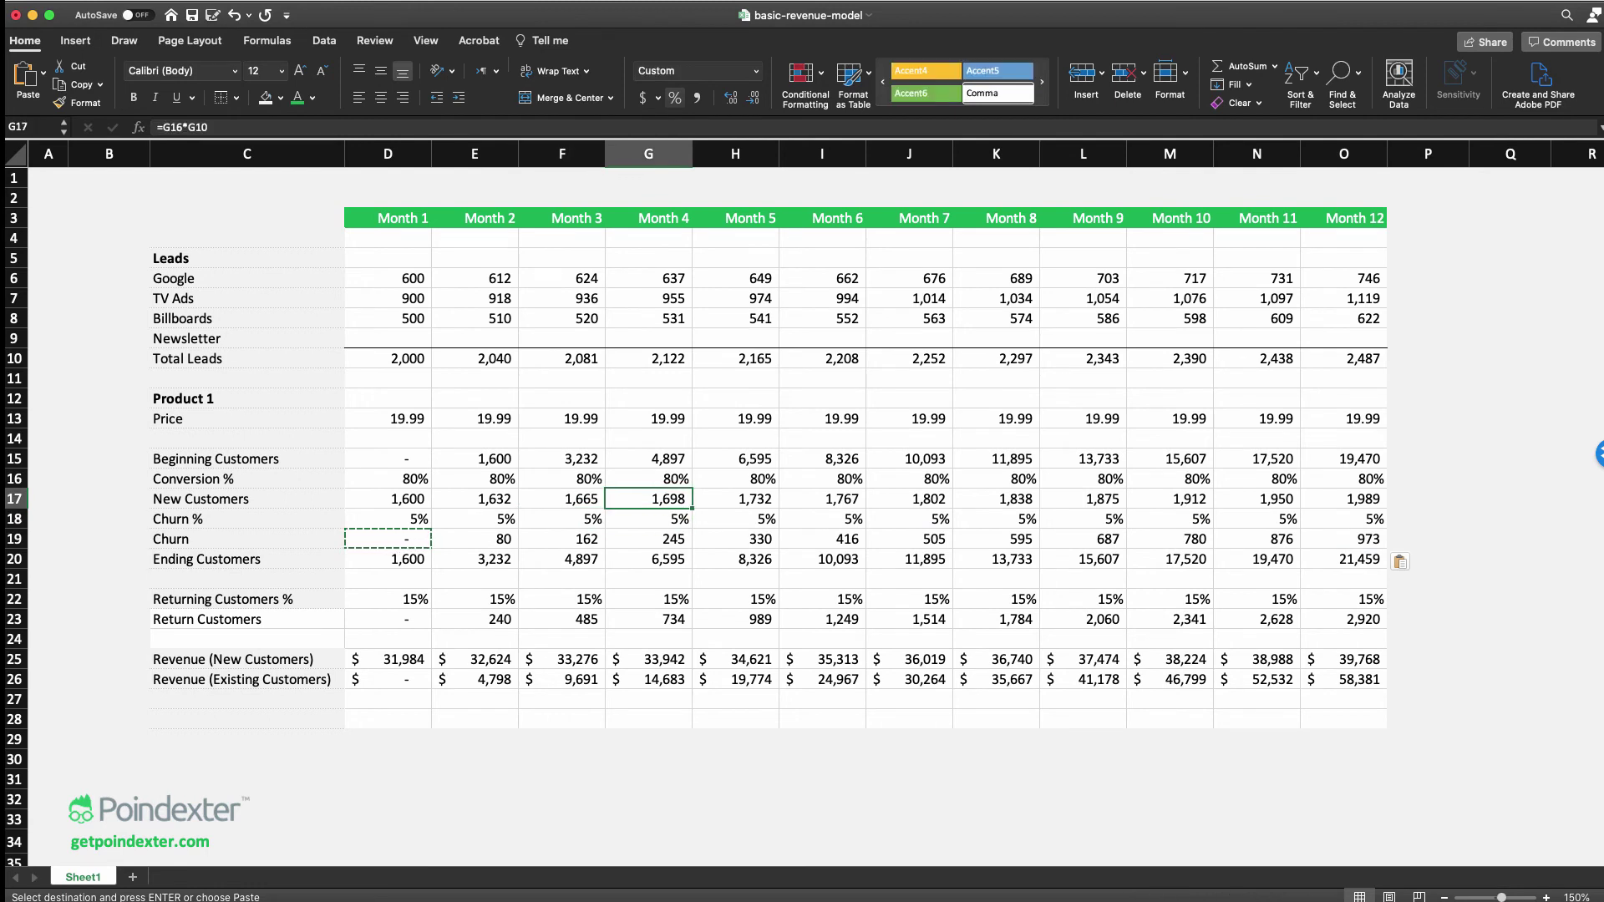
key("Left")
key("Right")
key("Right")
key("Left")
key("Right")
key("Right")
key("Left")
key("Left")
key("Left")
key("Up")
key("Up")
key("Left")
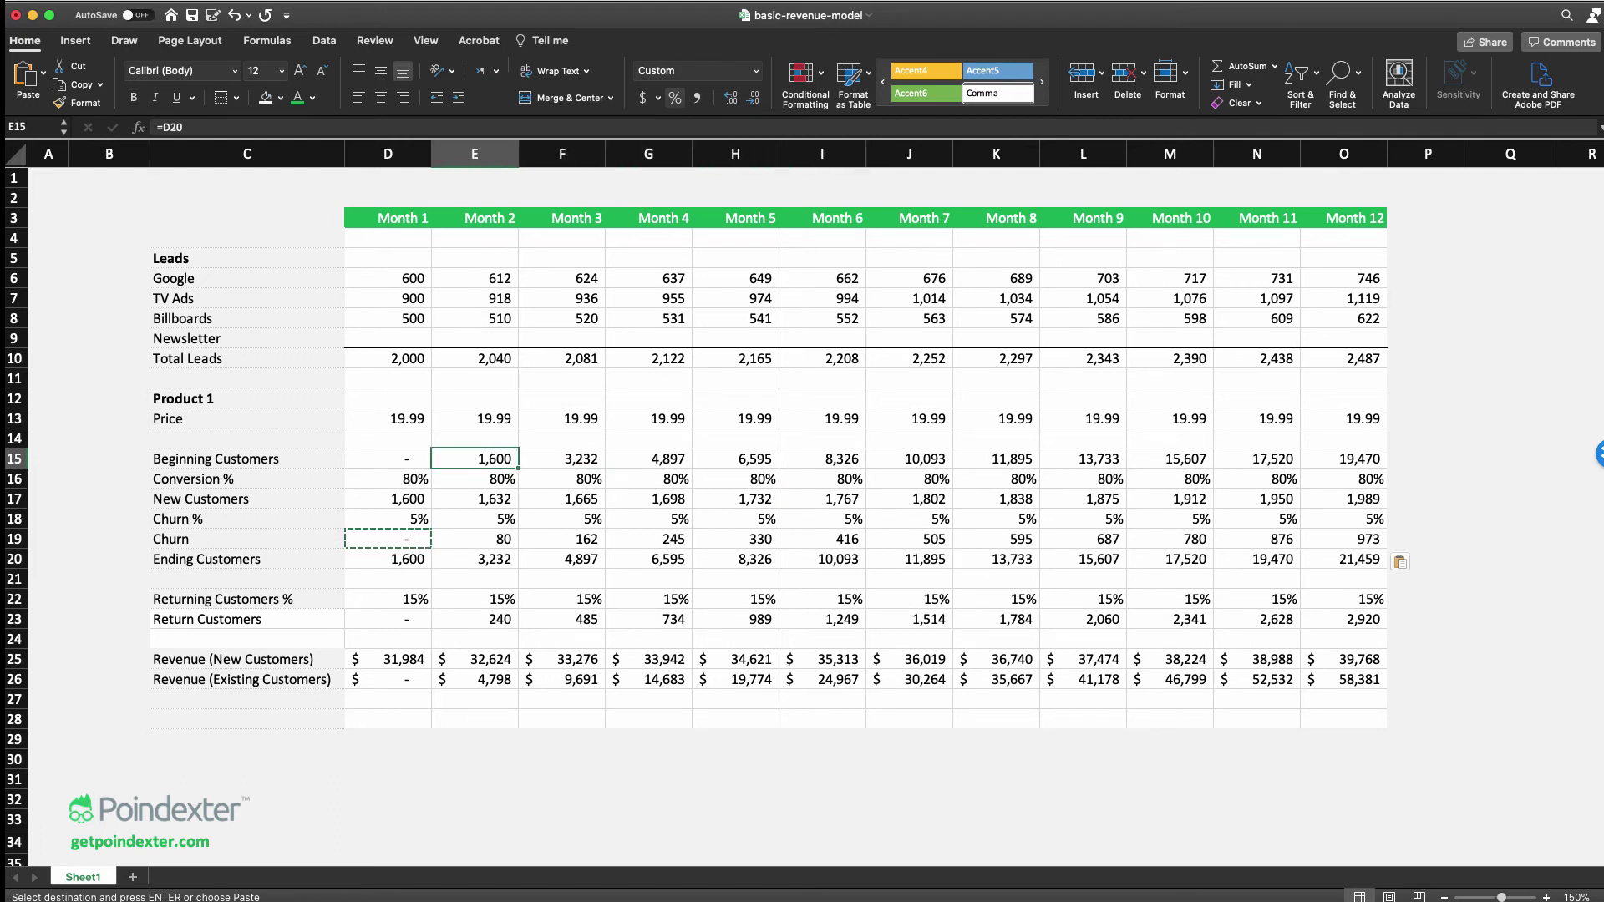
Inspect the Month 2 Churn formula in E19 and the cells it references
key("Down")
key("Down")
key("Down")
key("Down")
key("Down")
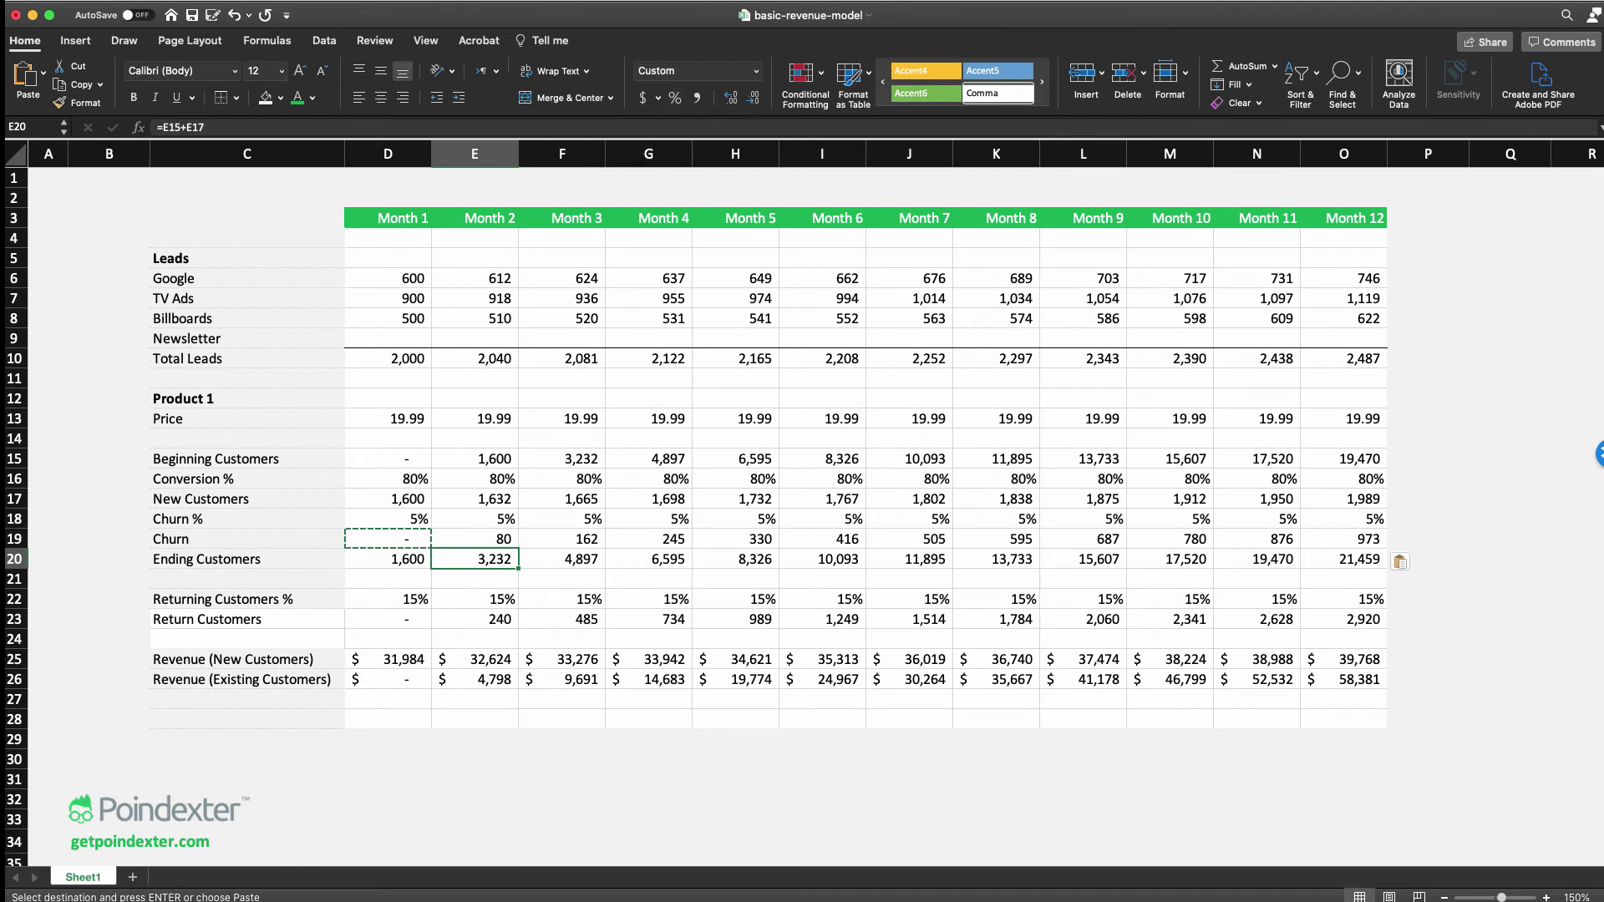
key("Up")
type("=E18*E15")
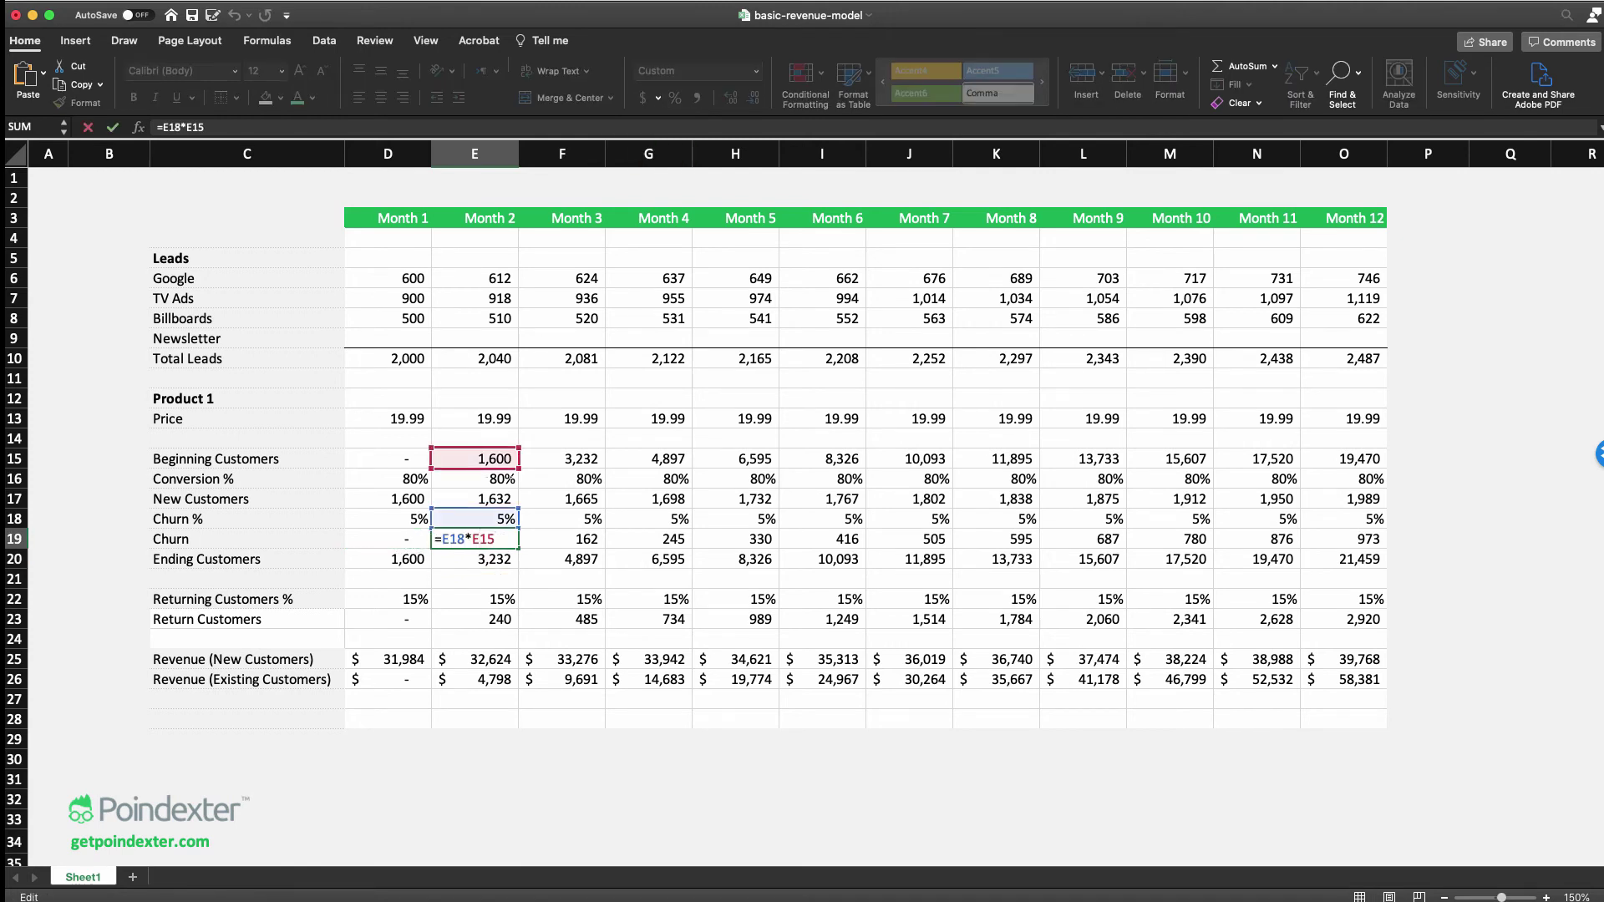
key("Return")
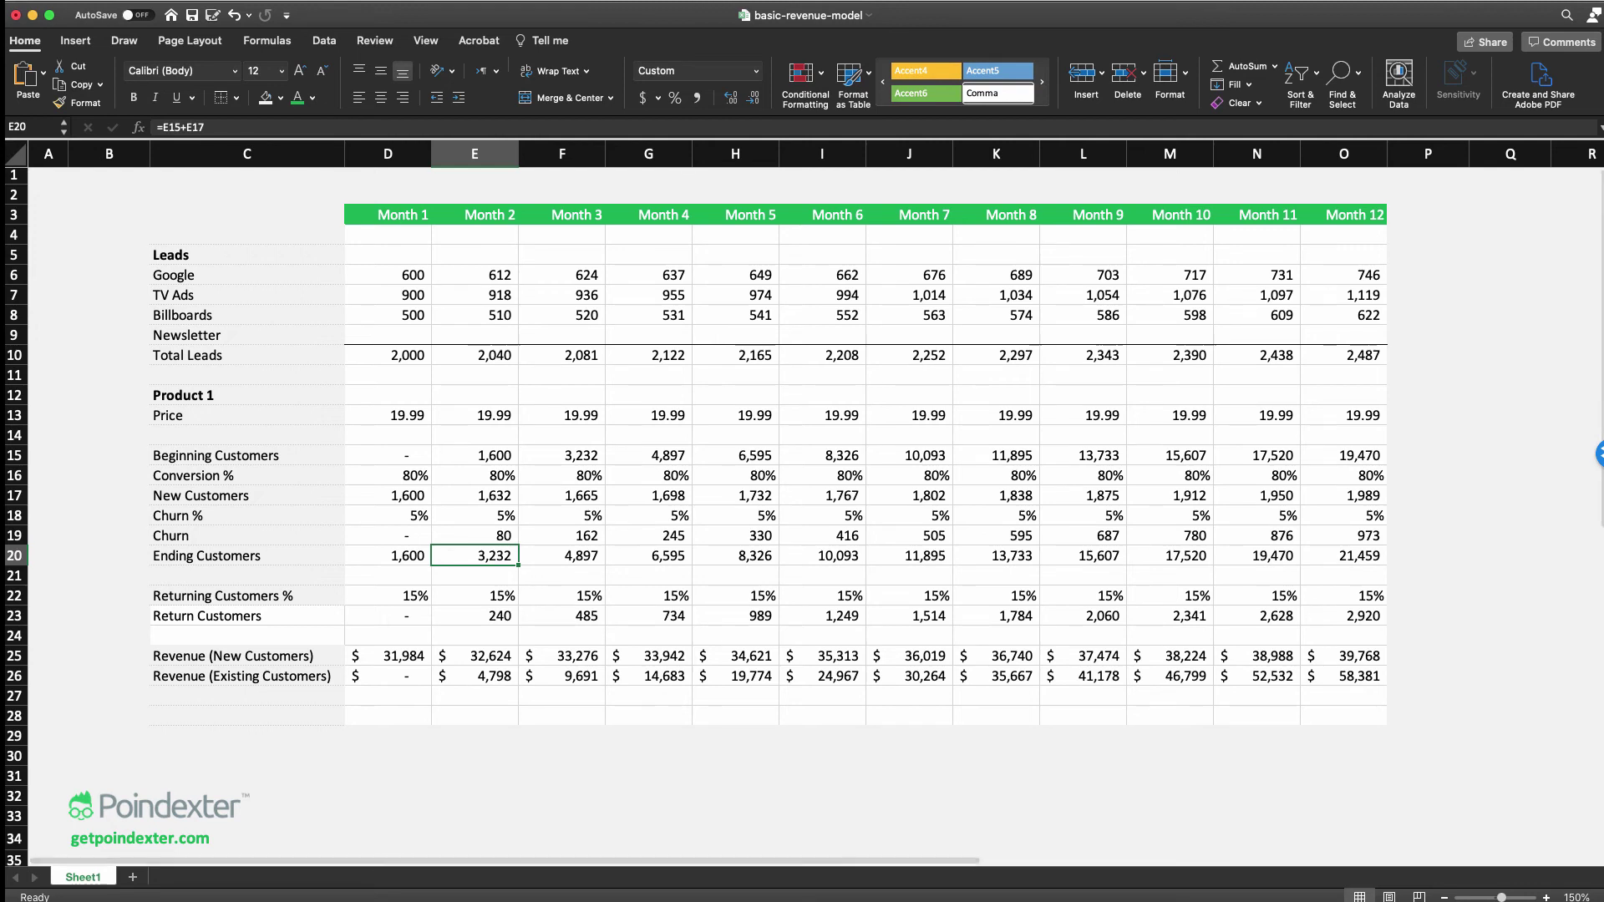
key("Up")
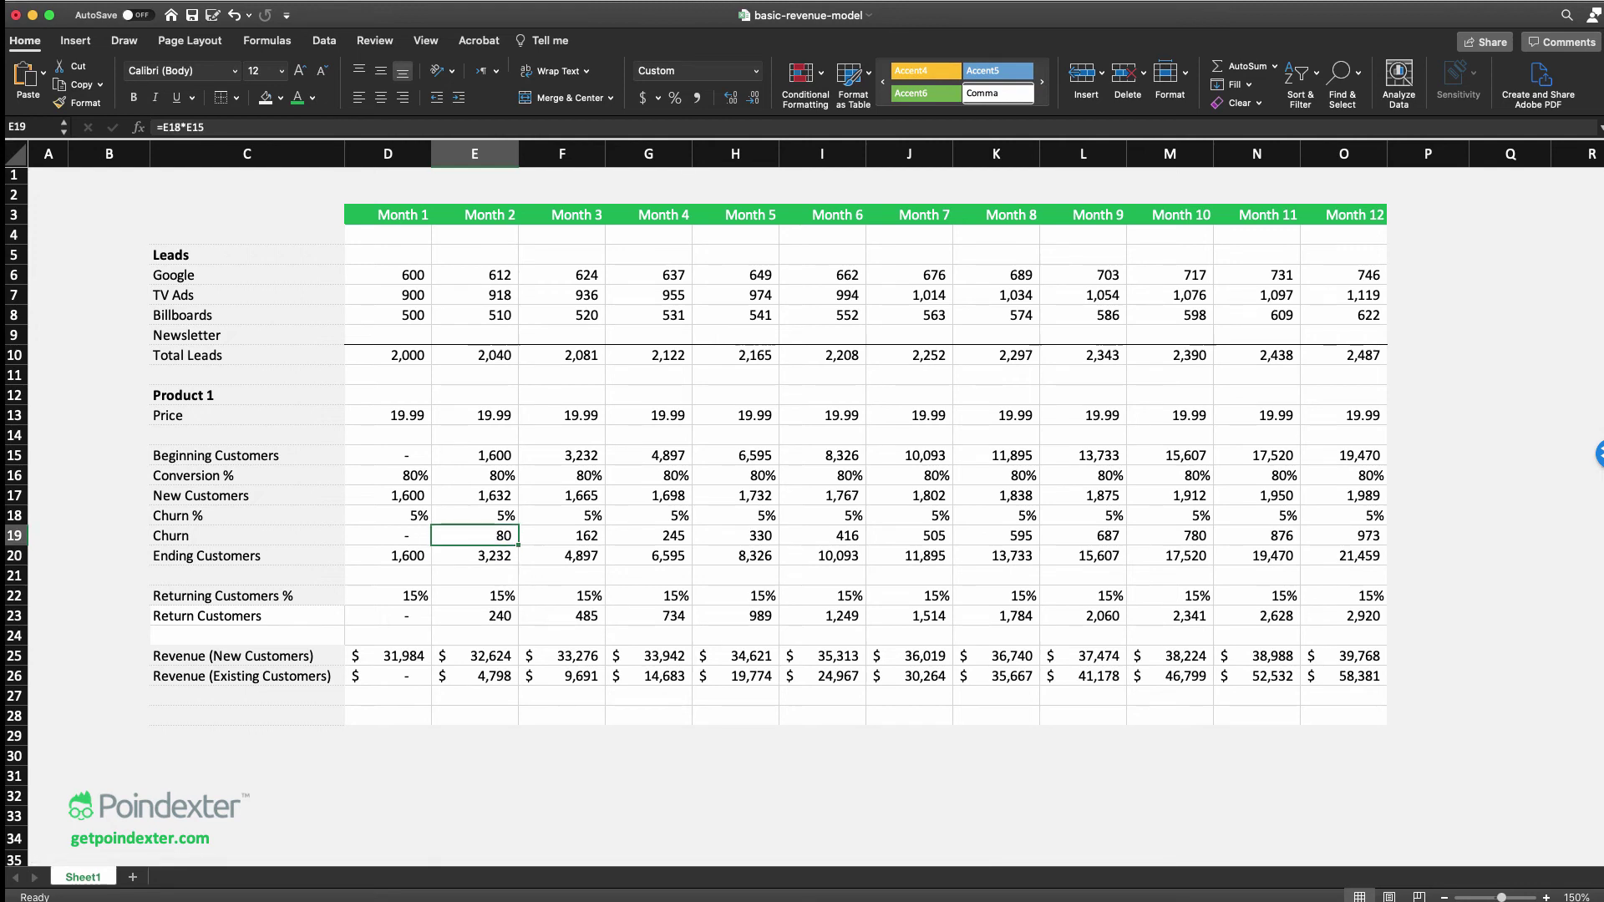
left_click(474, 556)
double_click(387, 555)
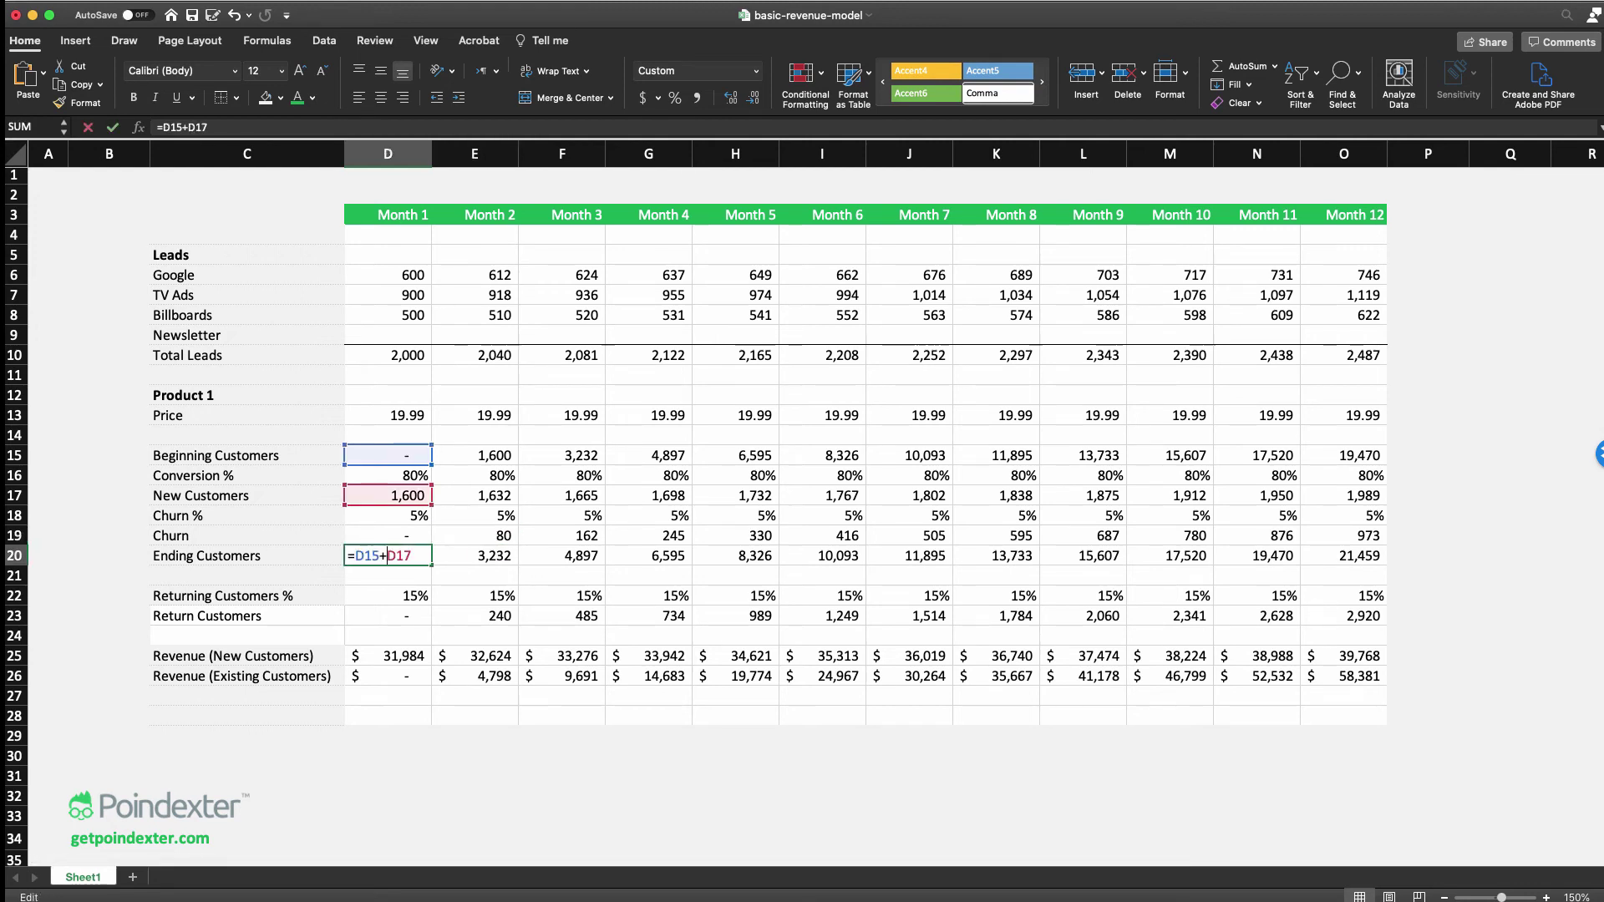
left_click(386, 556)
key("BackSpace")
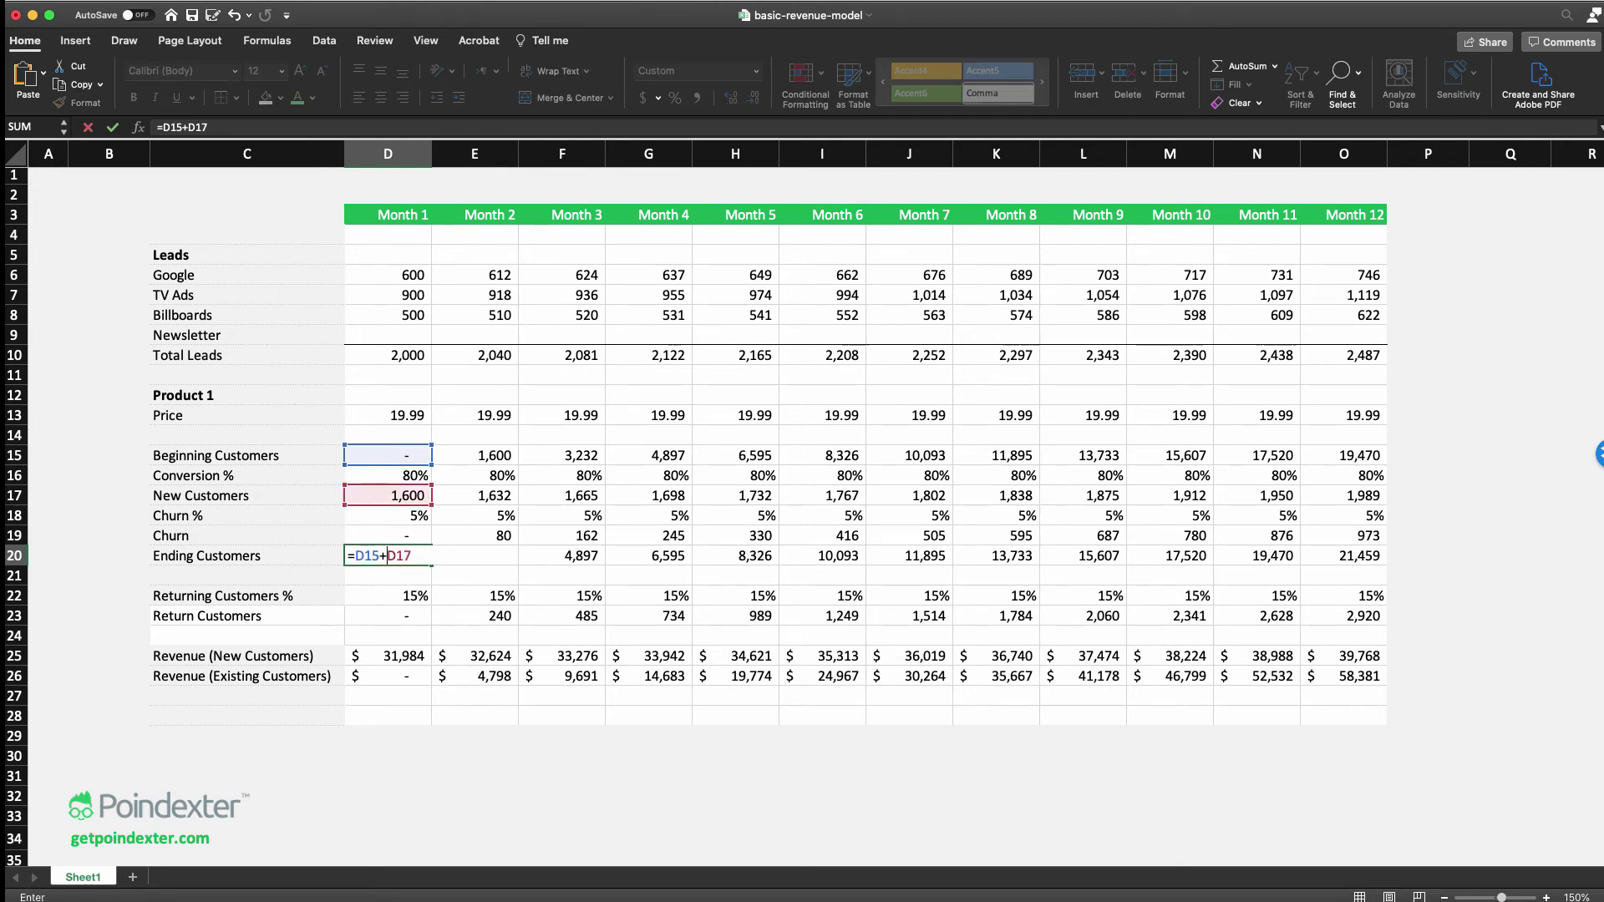
key("Escape")
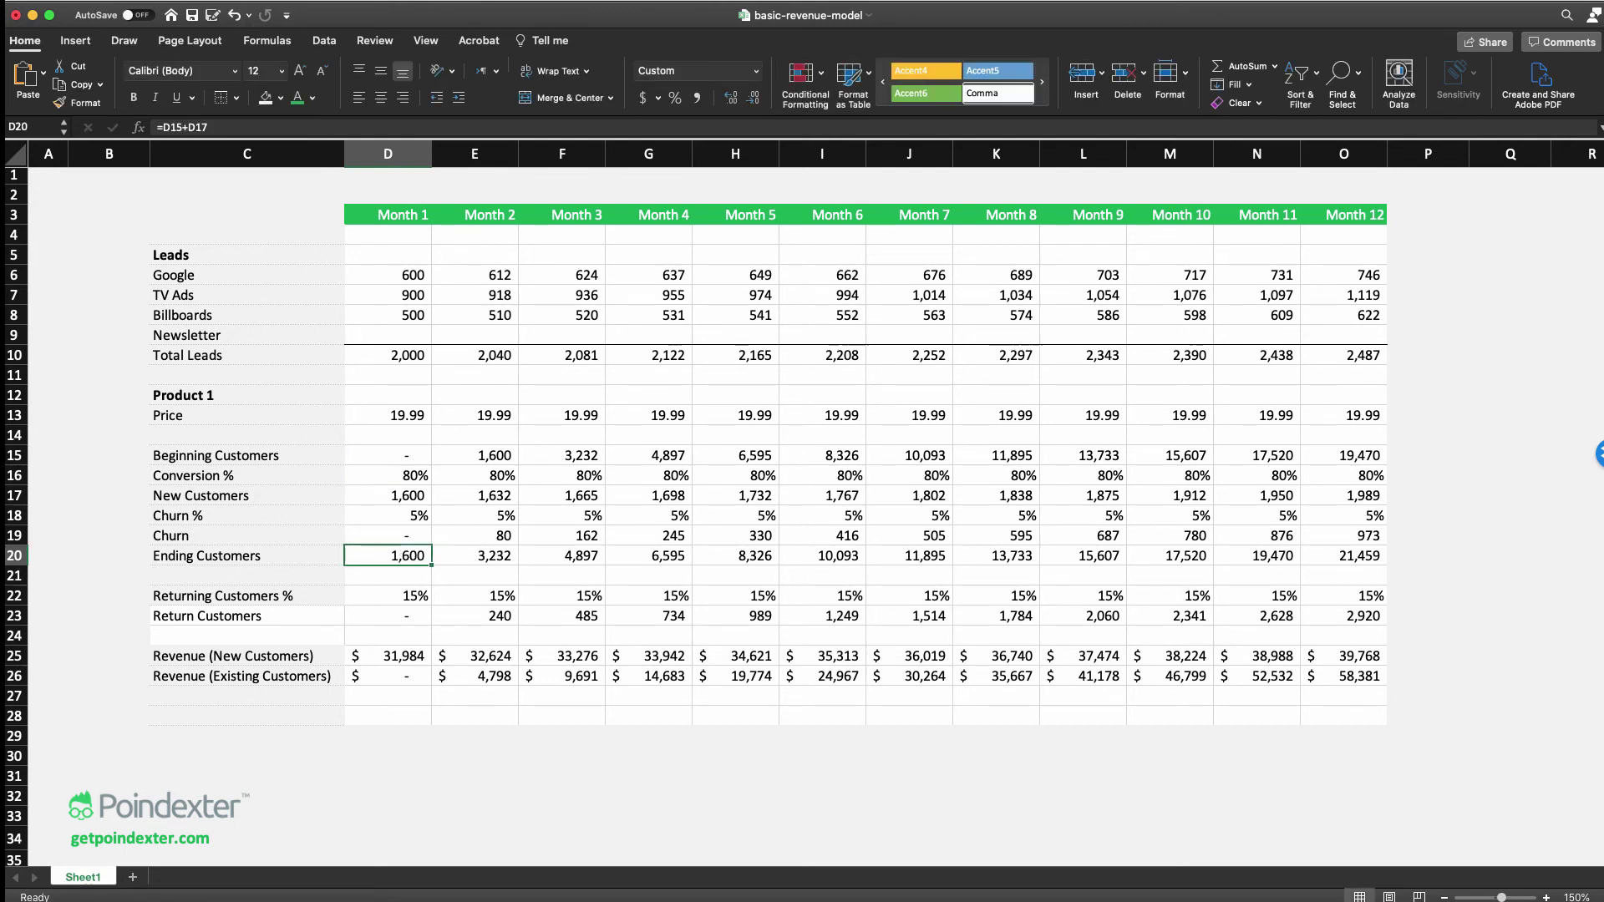
Subtract Churn from the Month 1 Ending Customers formula in D20, making it =D15+D17-D19
key("F2")
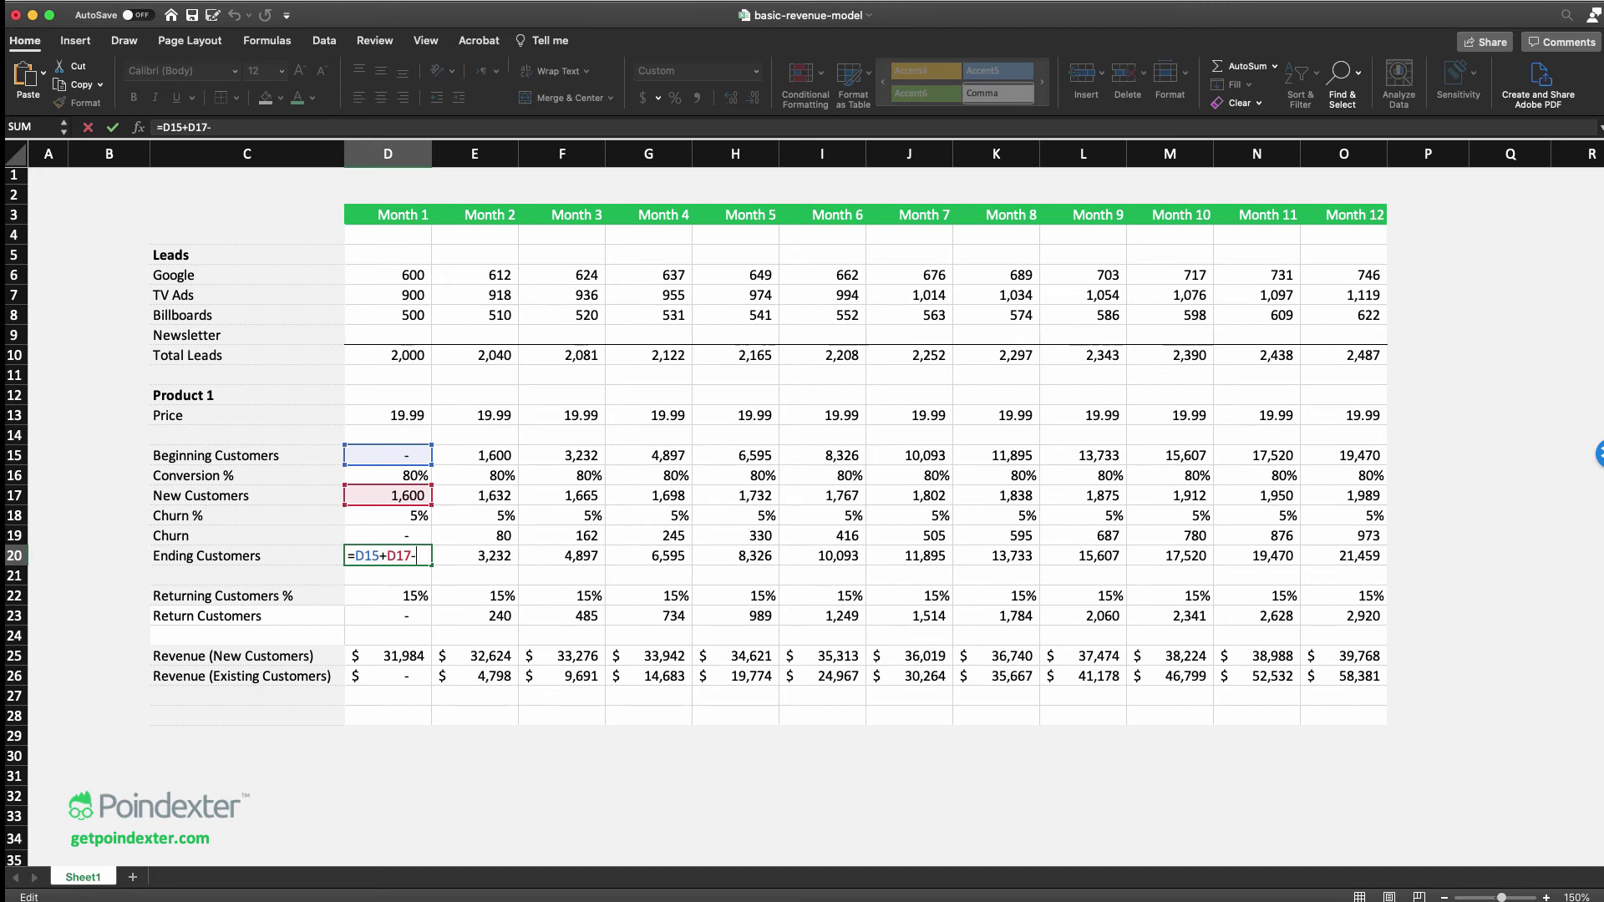
type("-")
key("Up")
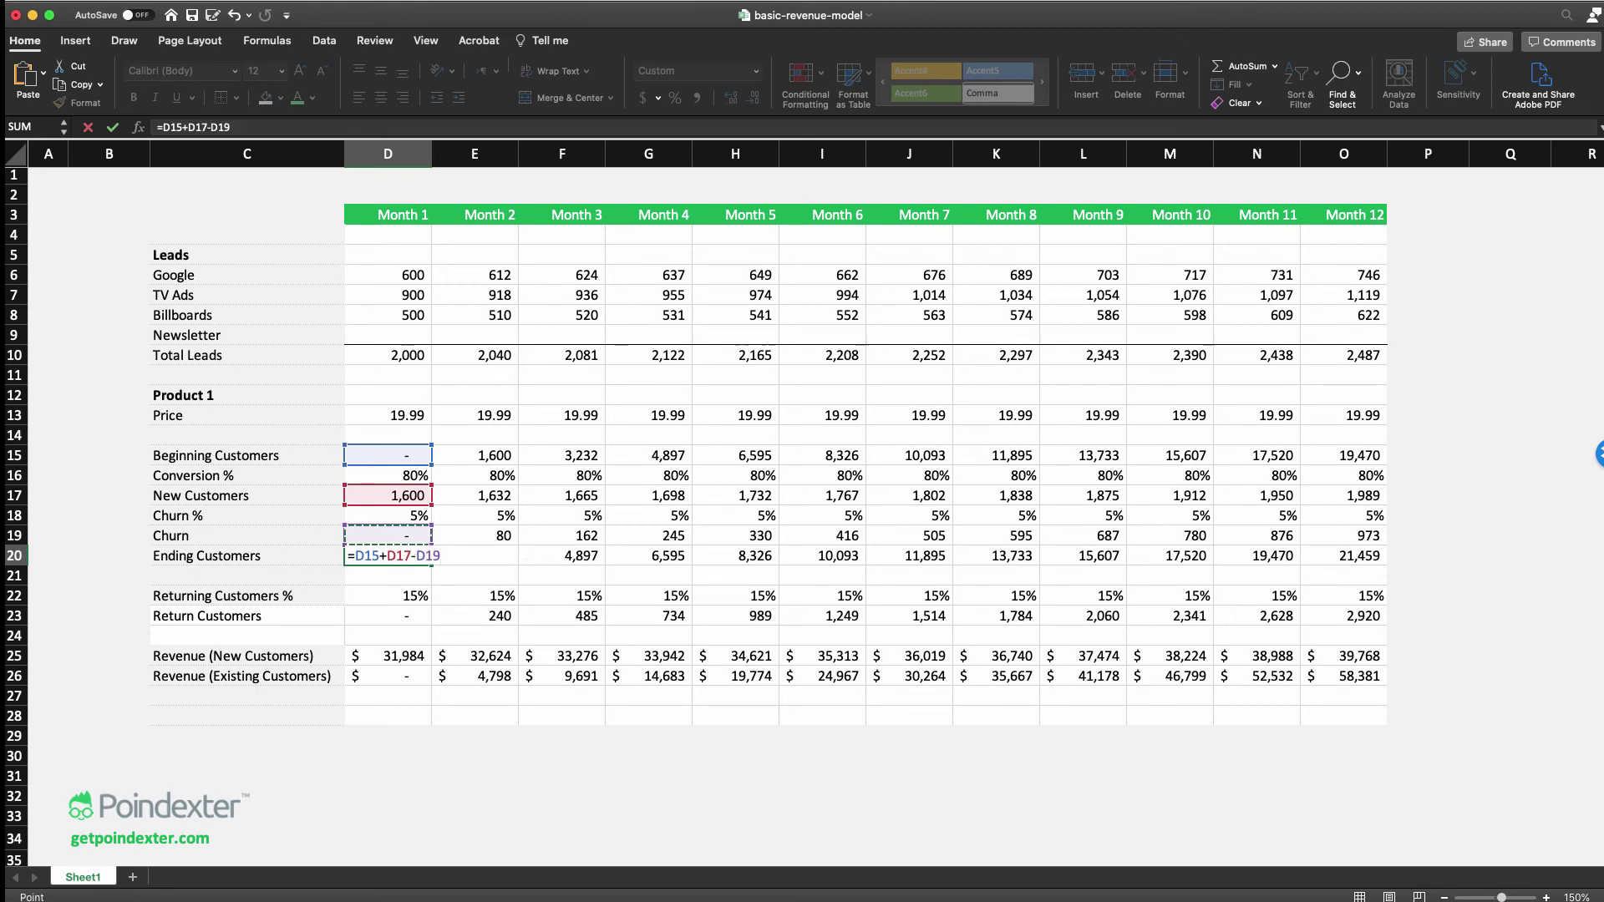
key("Return")
Copy the Month 1 Ending Customers formula from D20 across row 20 through Month 12
key("Up")
key("super+c")
key("super+shift+Right")
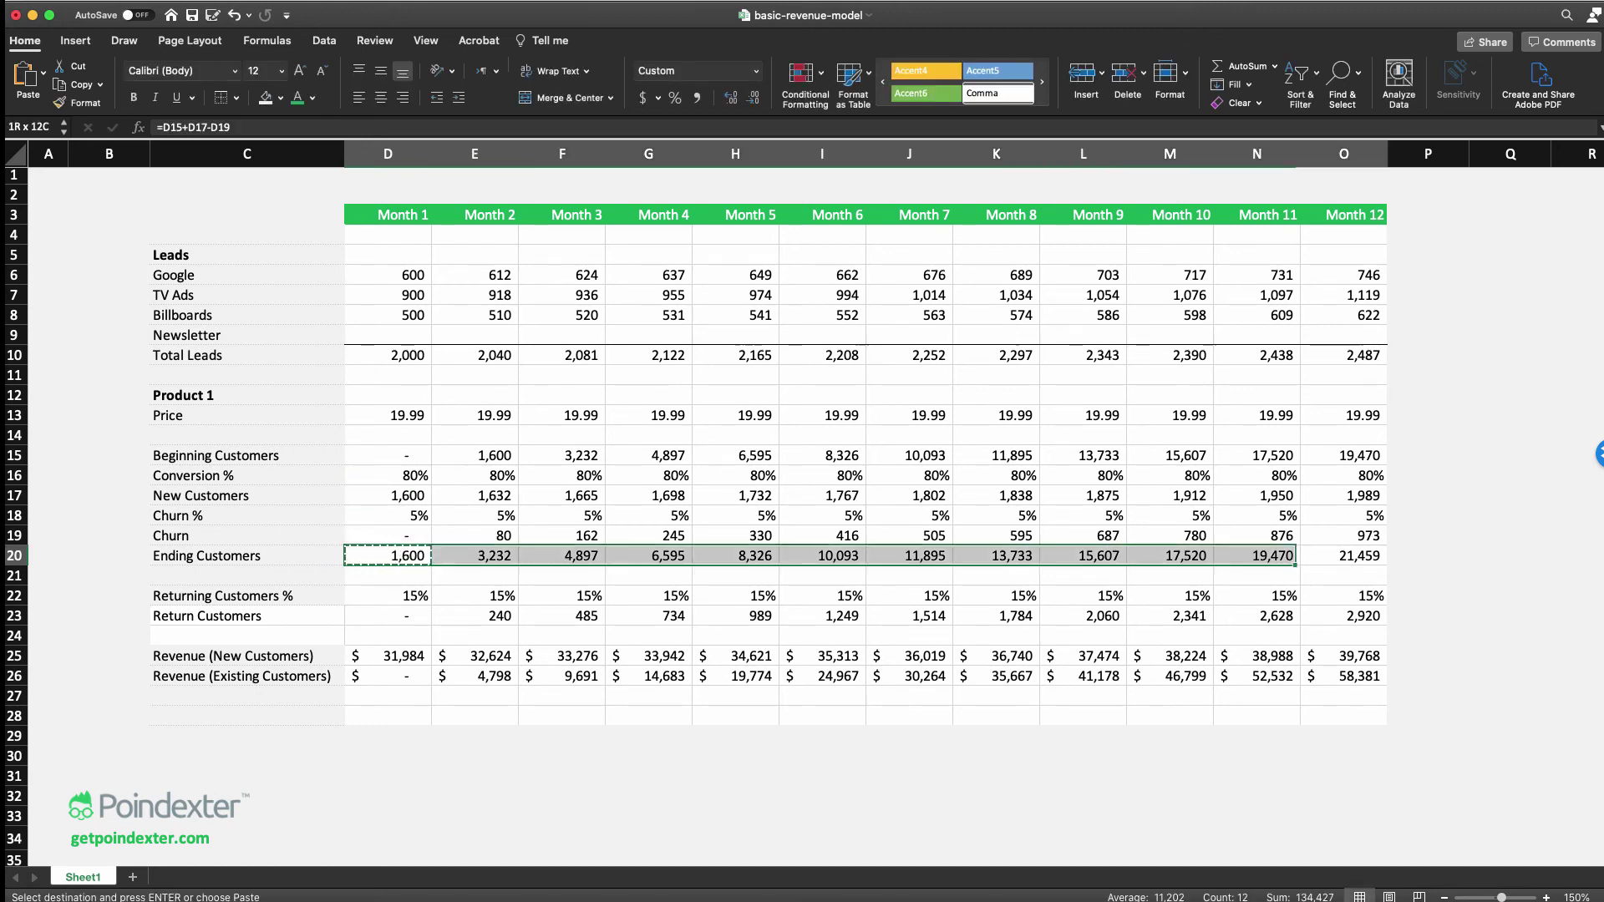
key("super+v")
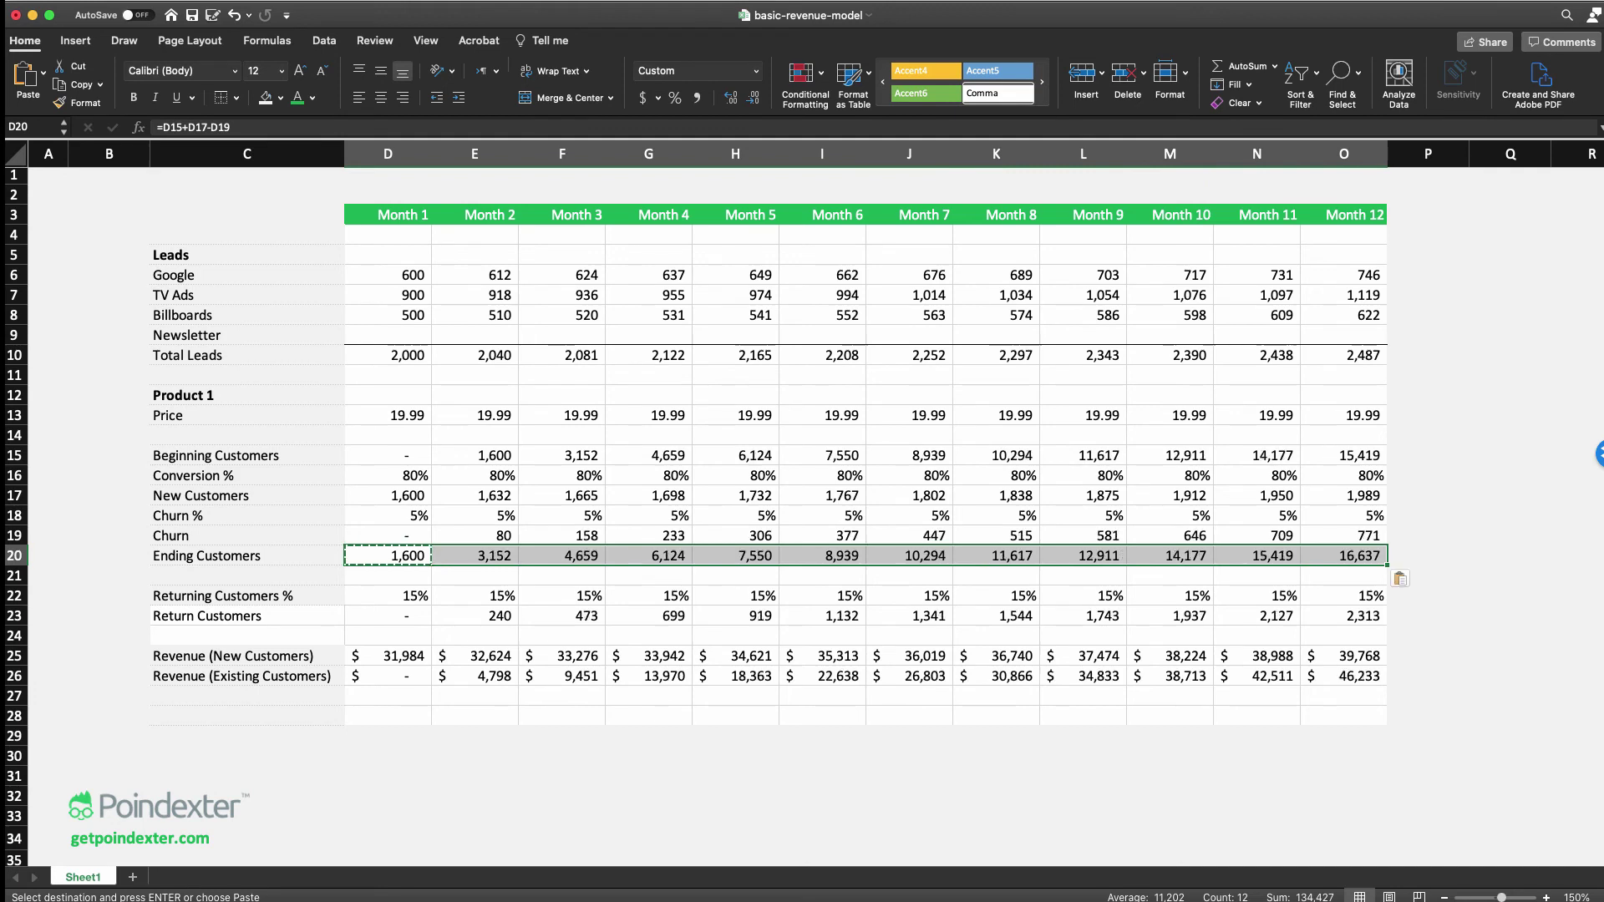
Inspect the Month 5 Ending Customers formula in H20 and the cells it references
key("Right")
key("Right")
key("Right")
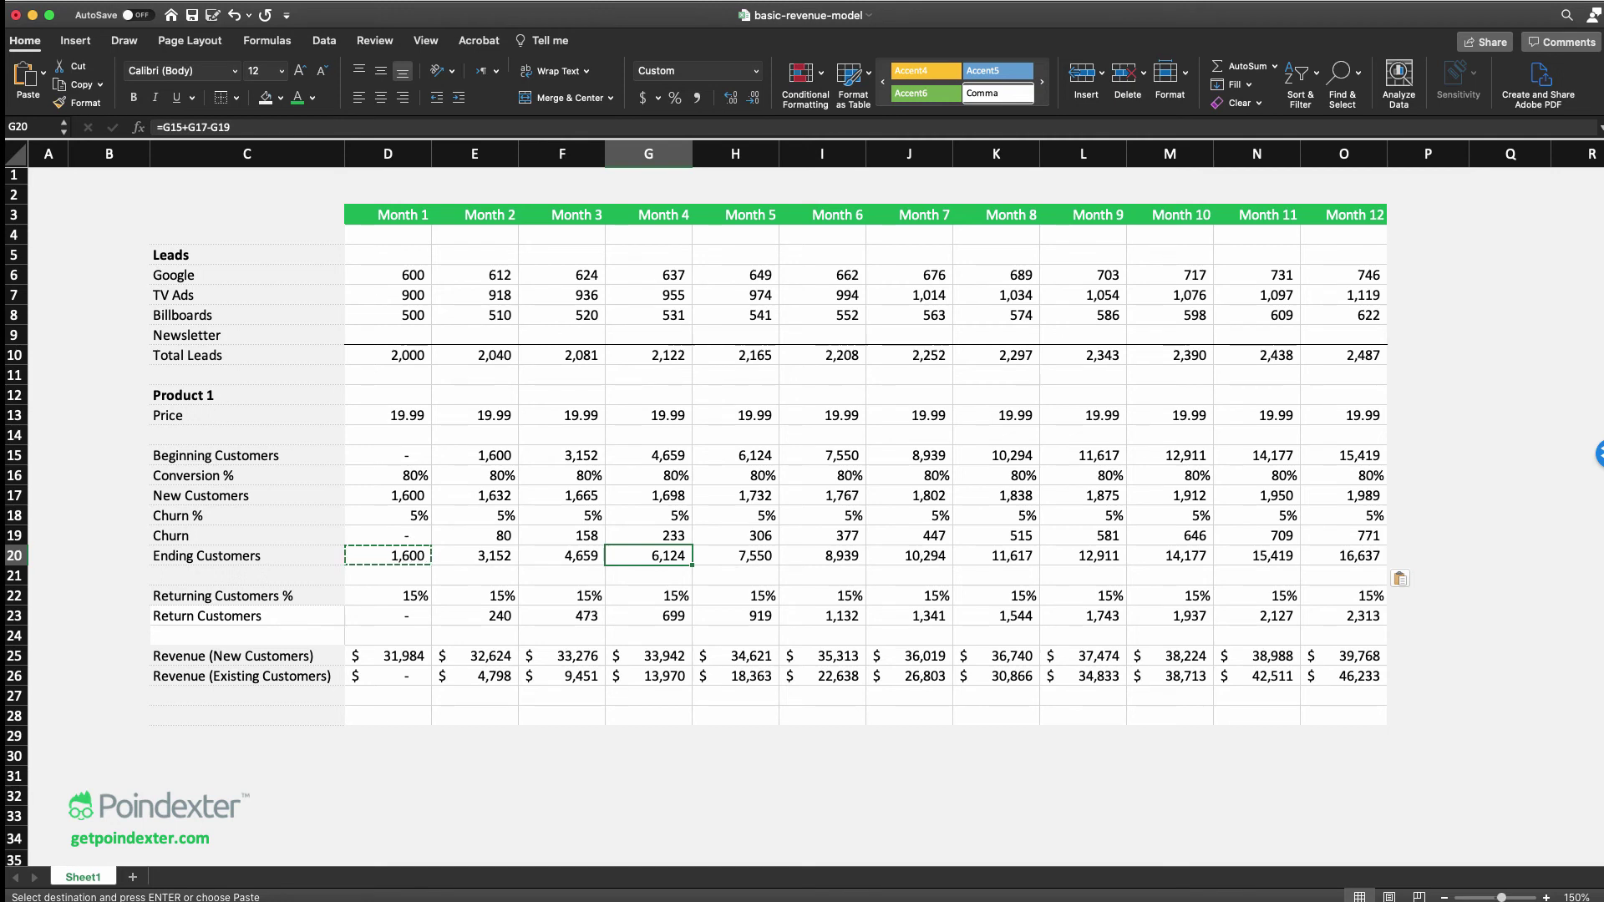
key("Right")
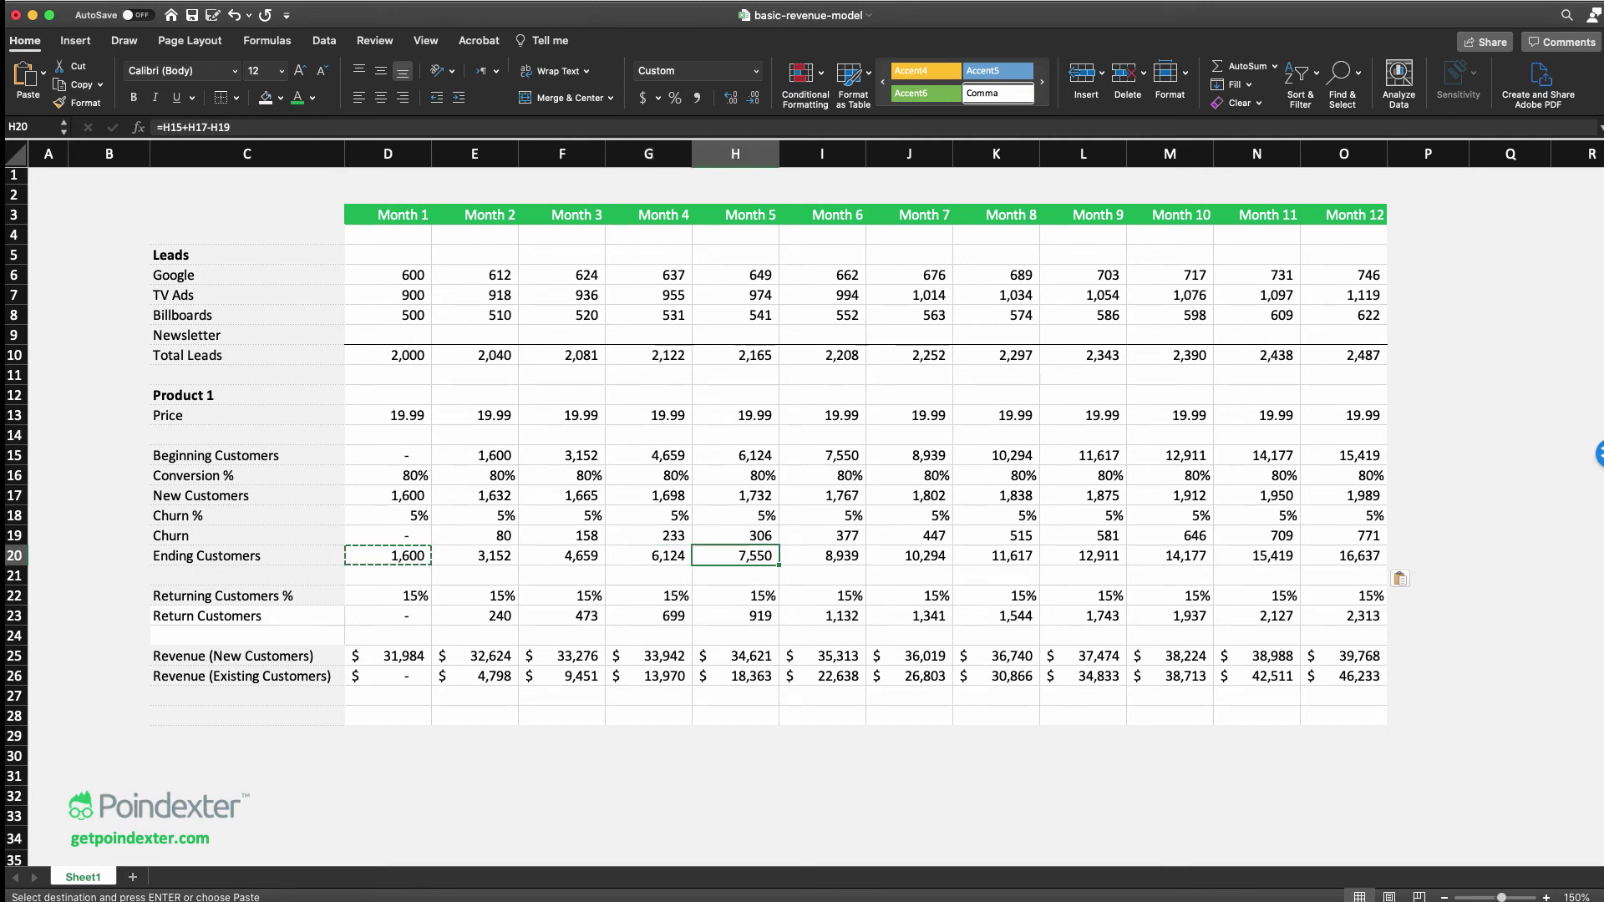
key("F2")
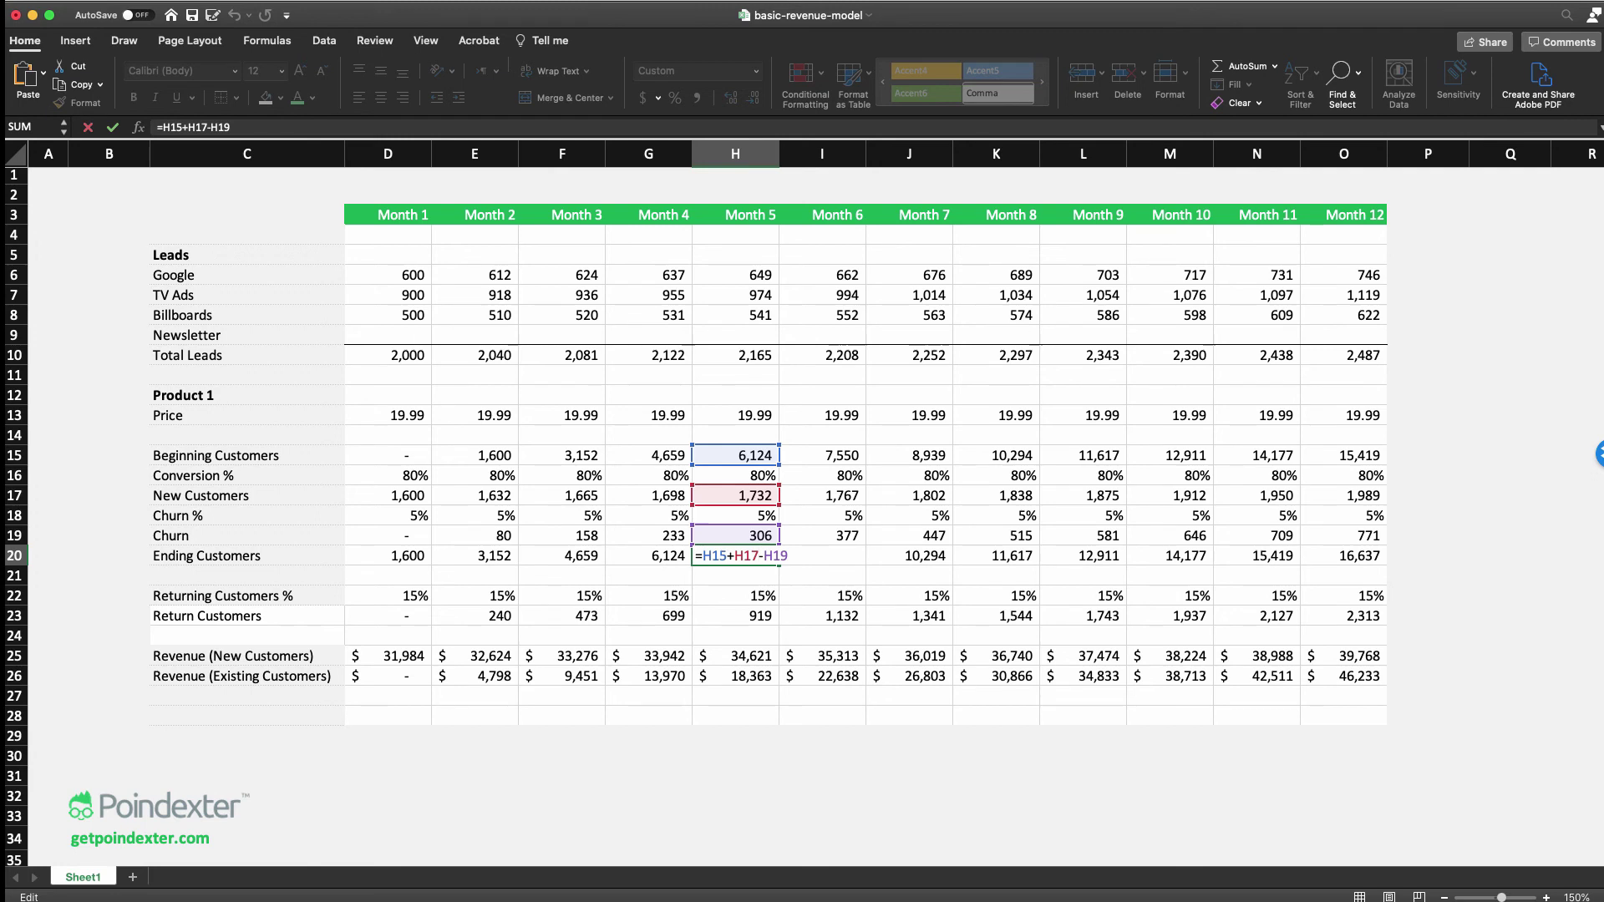
key("Return")
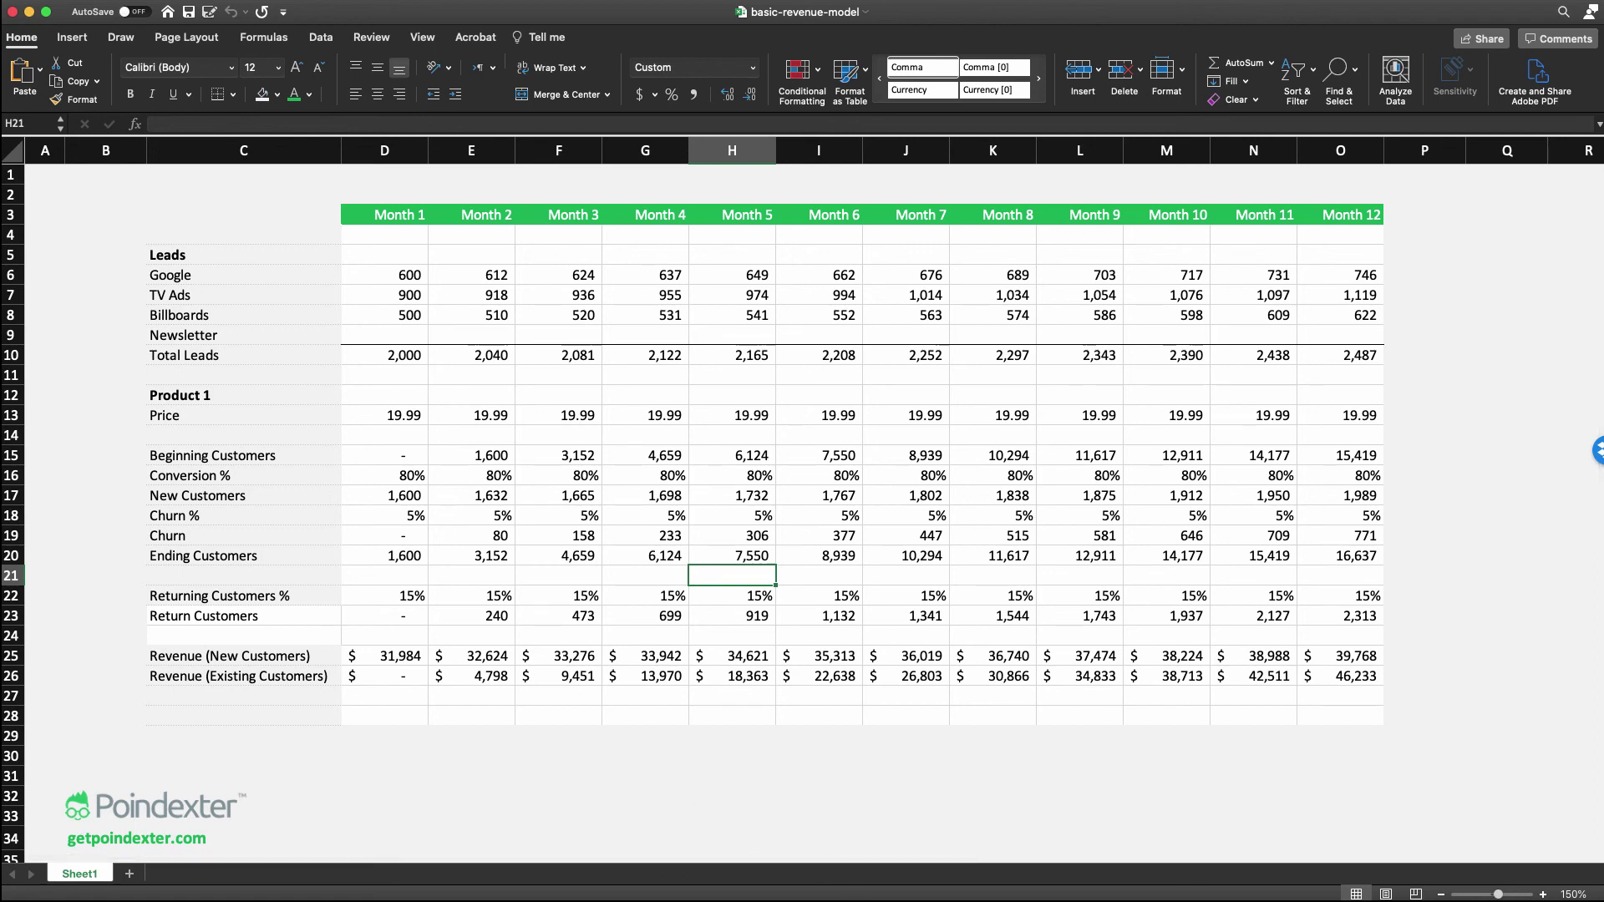
Duplicate the Product 1 block C12:O26 to start at C28, and delete the Poindexter logo image overlapping the copy
left_click_drag(244, 395, 1340, 678)
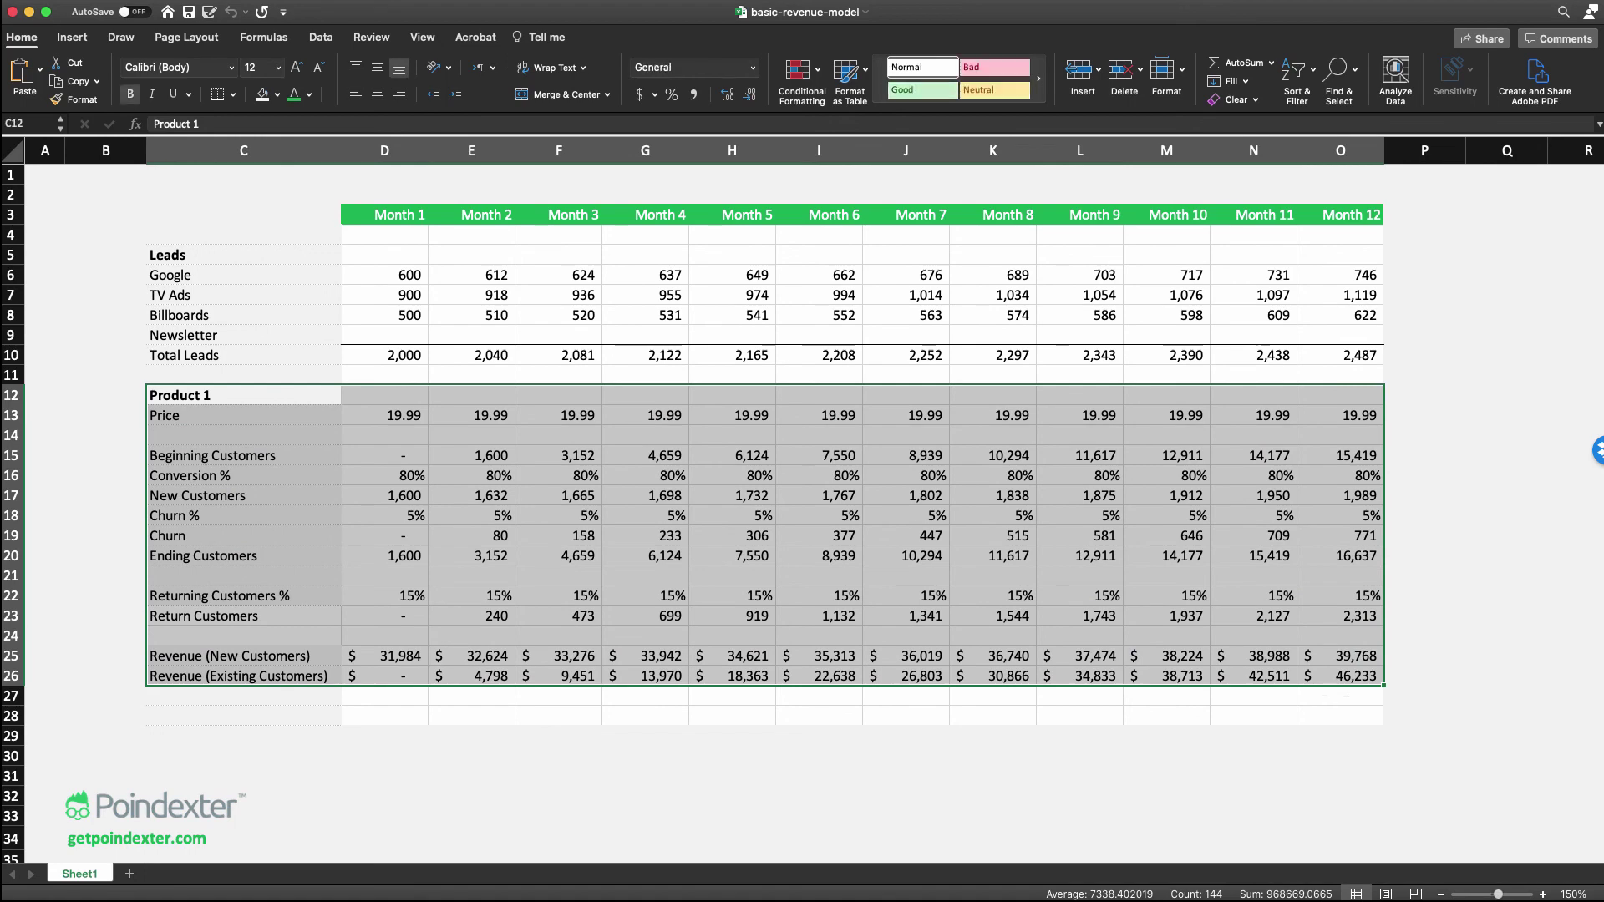
key("super+c")
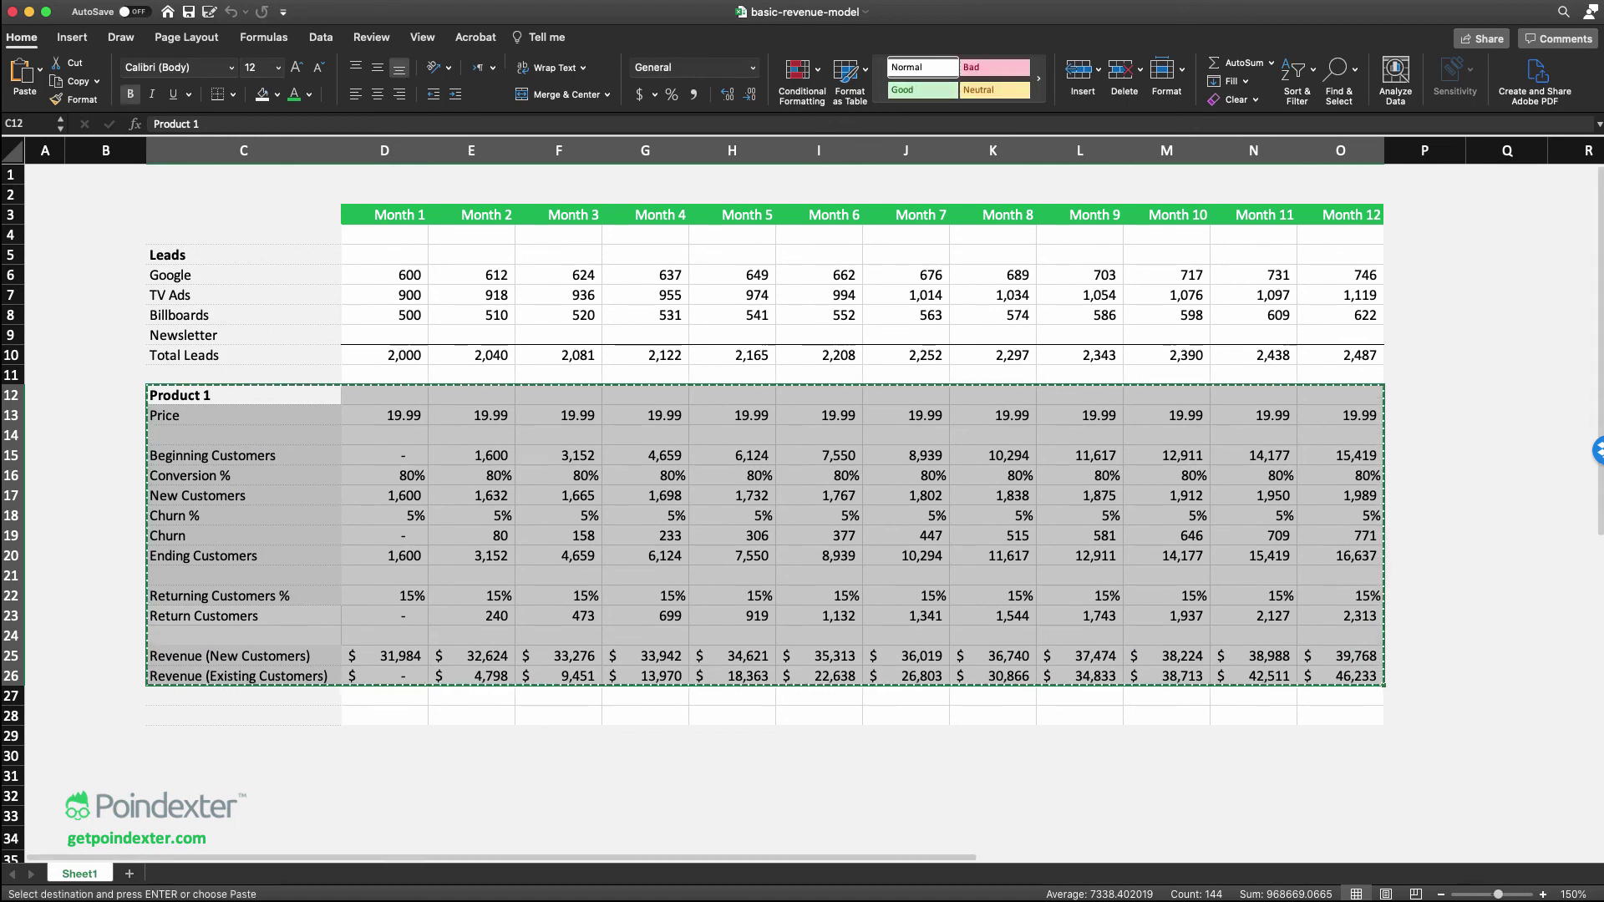
left_click(243, 716)
key("super+v")
scroll(121, 712, "down", 5)
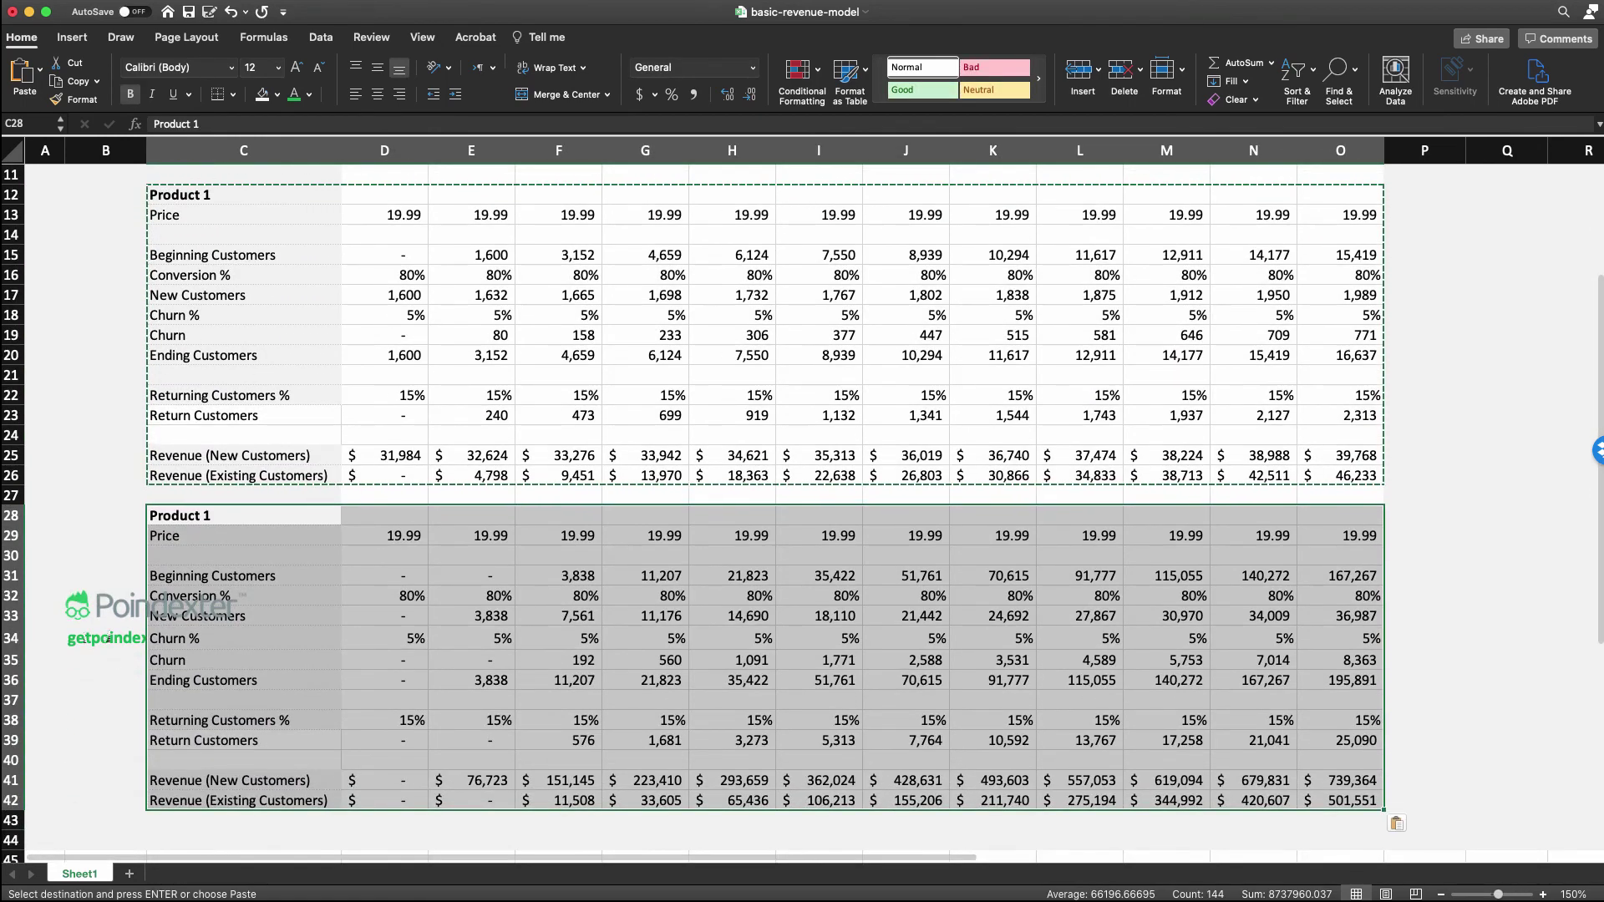
left_click(98, 613)
key("Delete")
Rename the heading of the copied block in C28 as Product 2
left_click(243, 516)
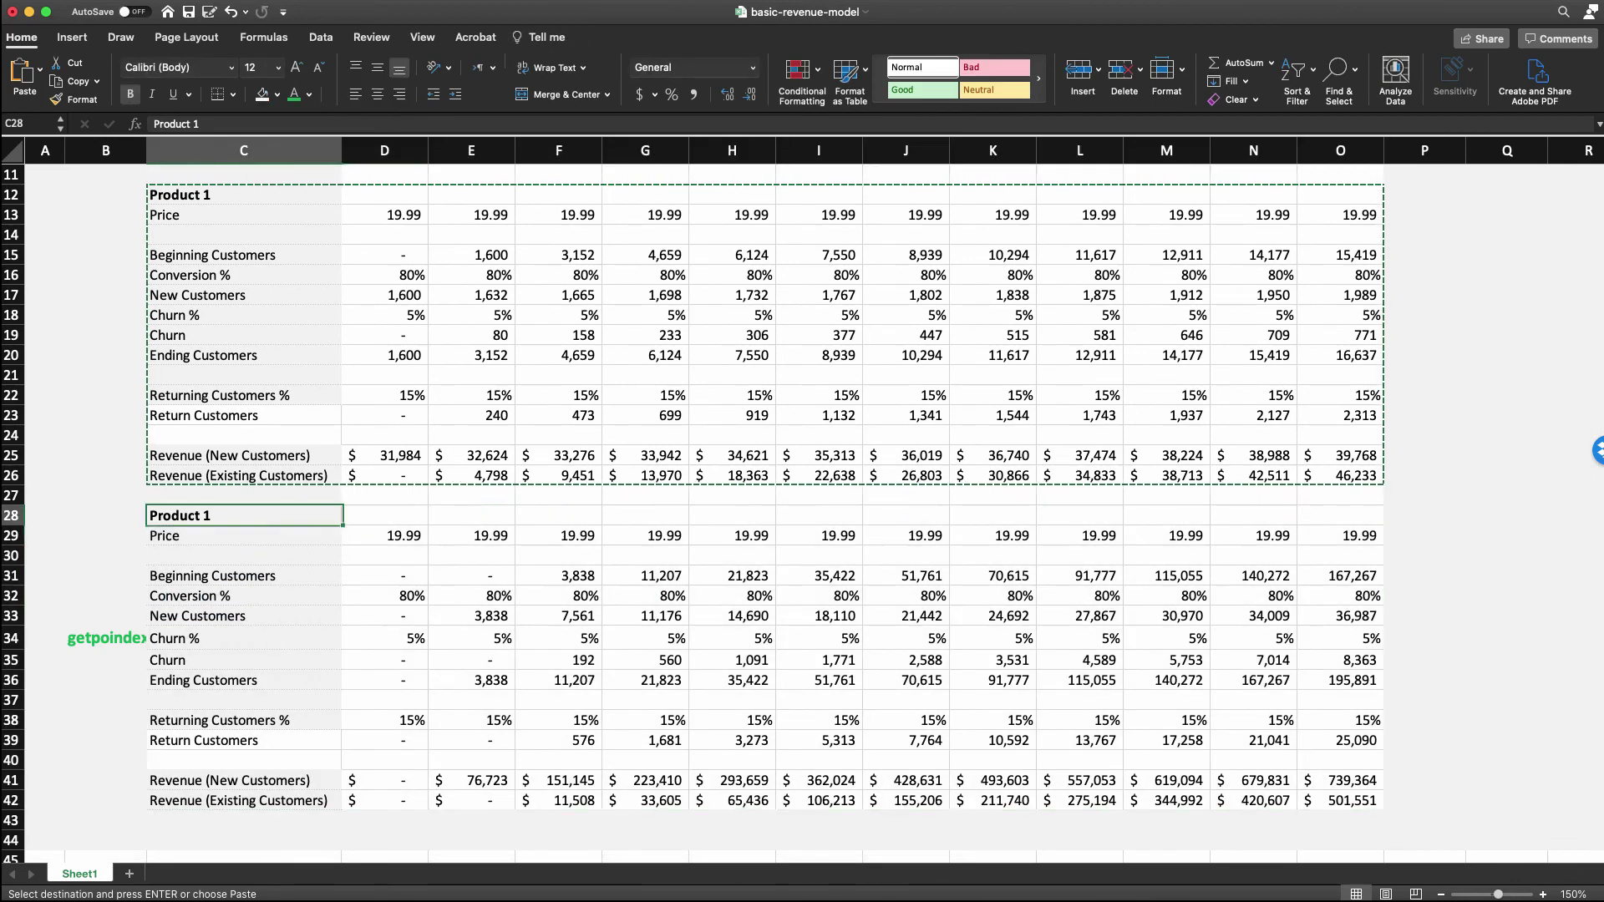
key("Escape")
key("F2")
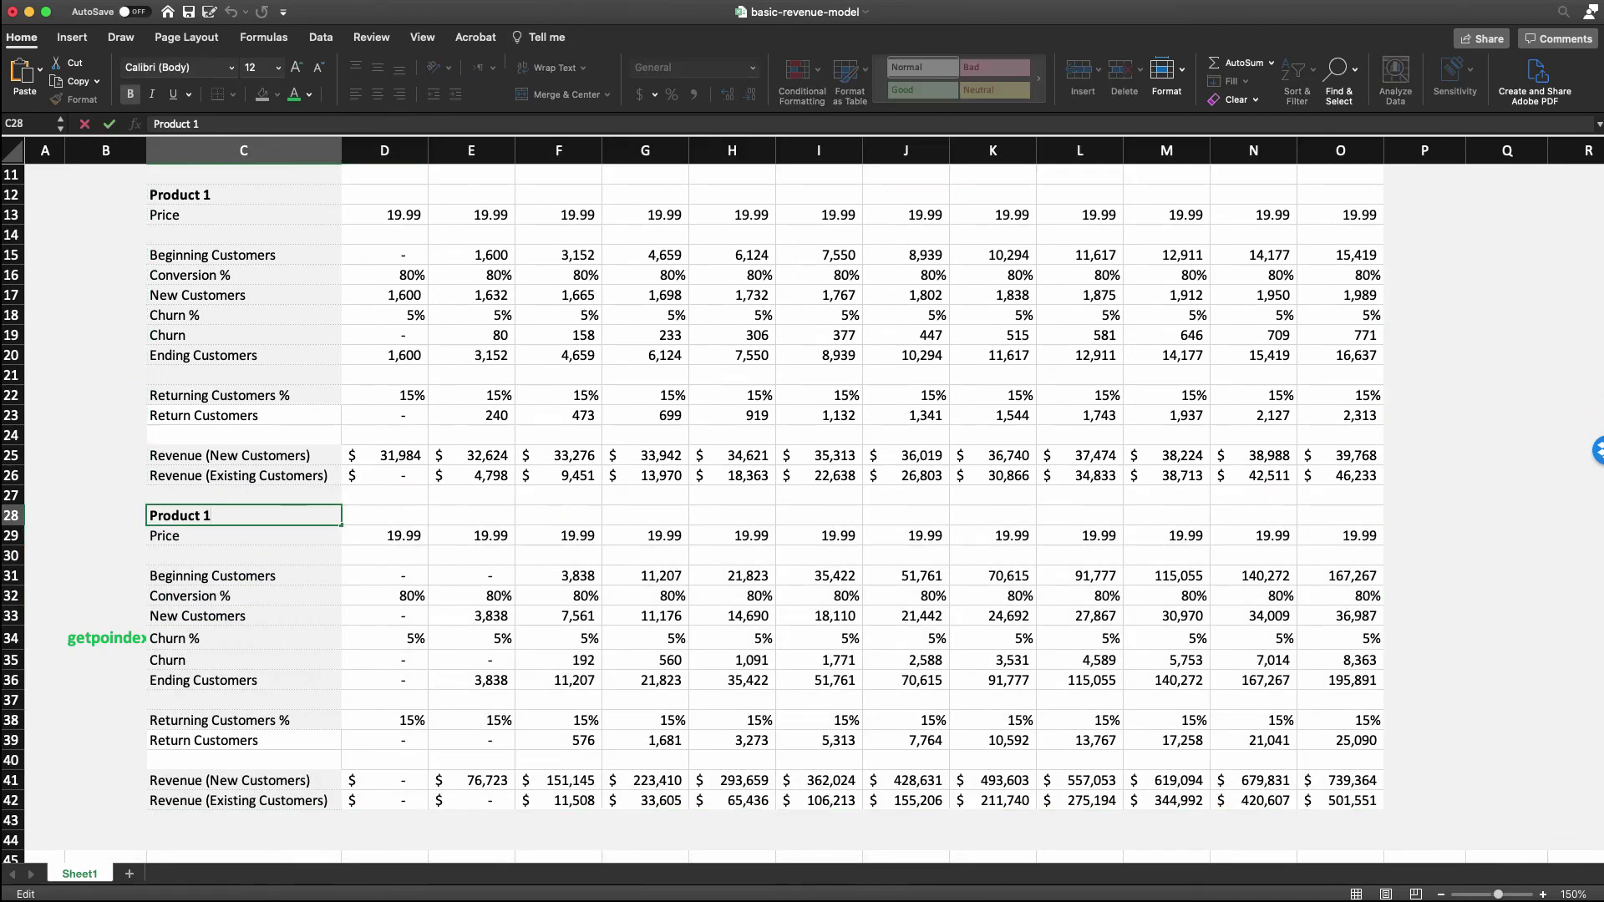
key("BackSpace")
type("2")
left_click(384, 535)
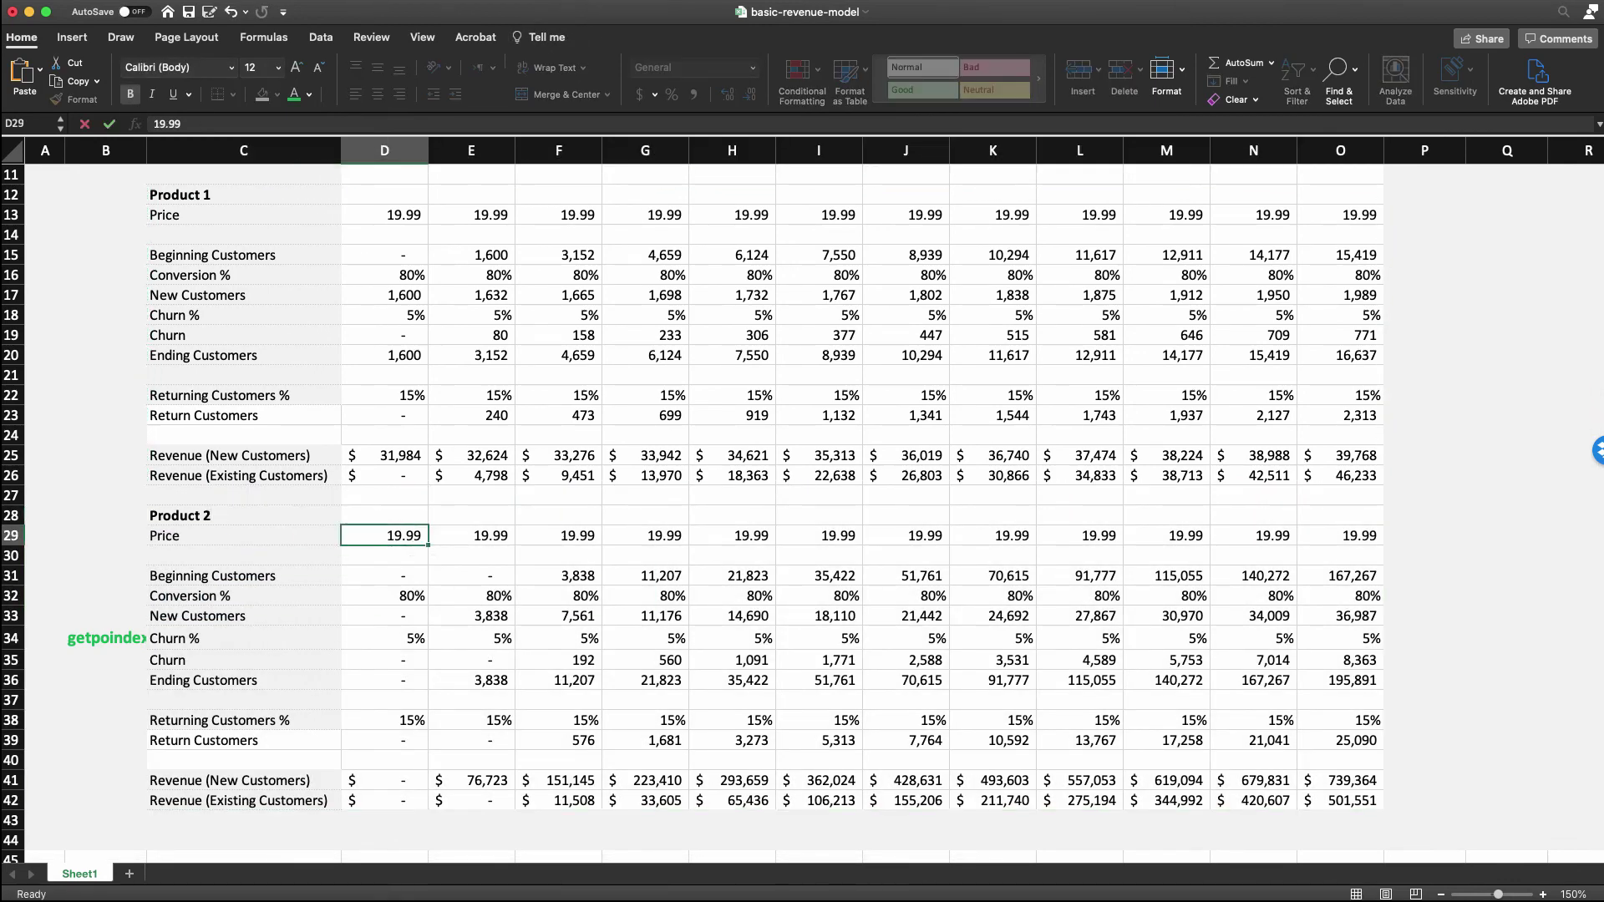
Set the Month 1 Conversion % of Product 2 in D32 to 20%
left_click(384, 596)
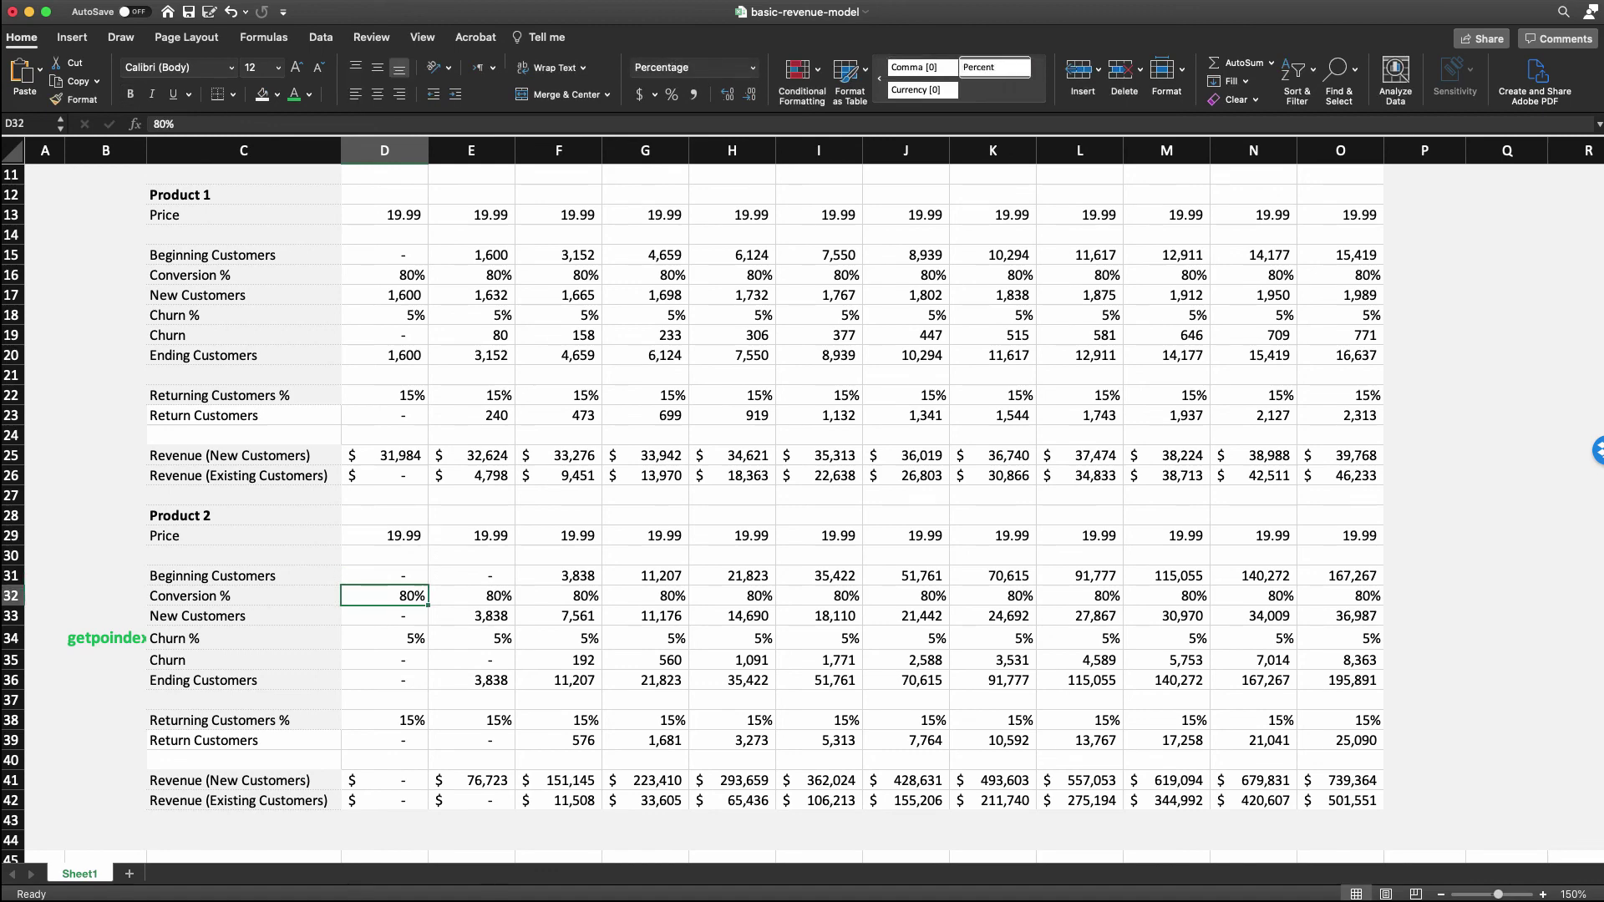
type("20")
key("Return")
left_click(644, 700)
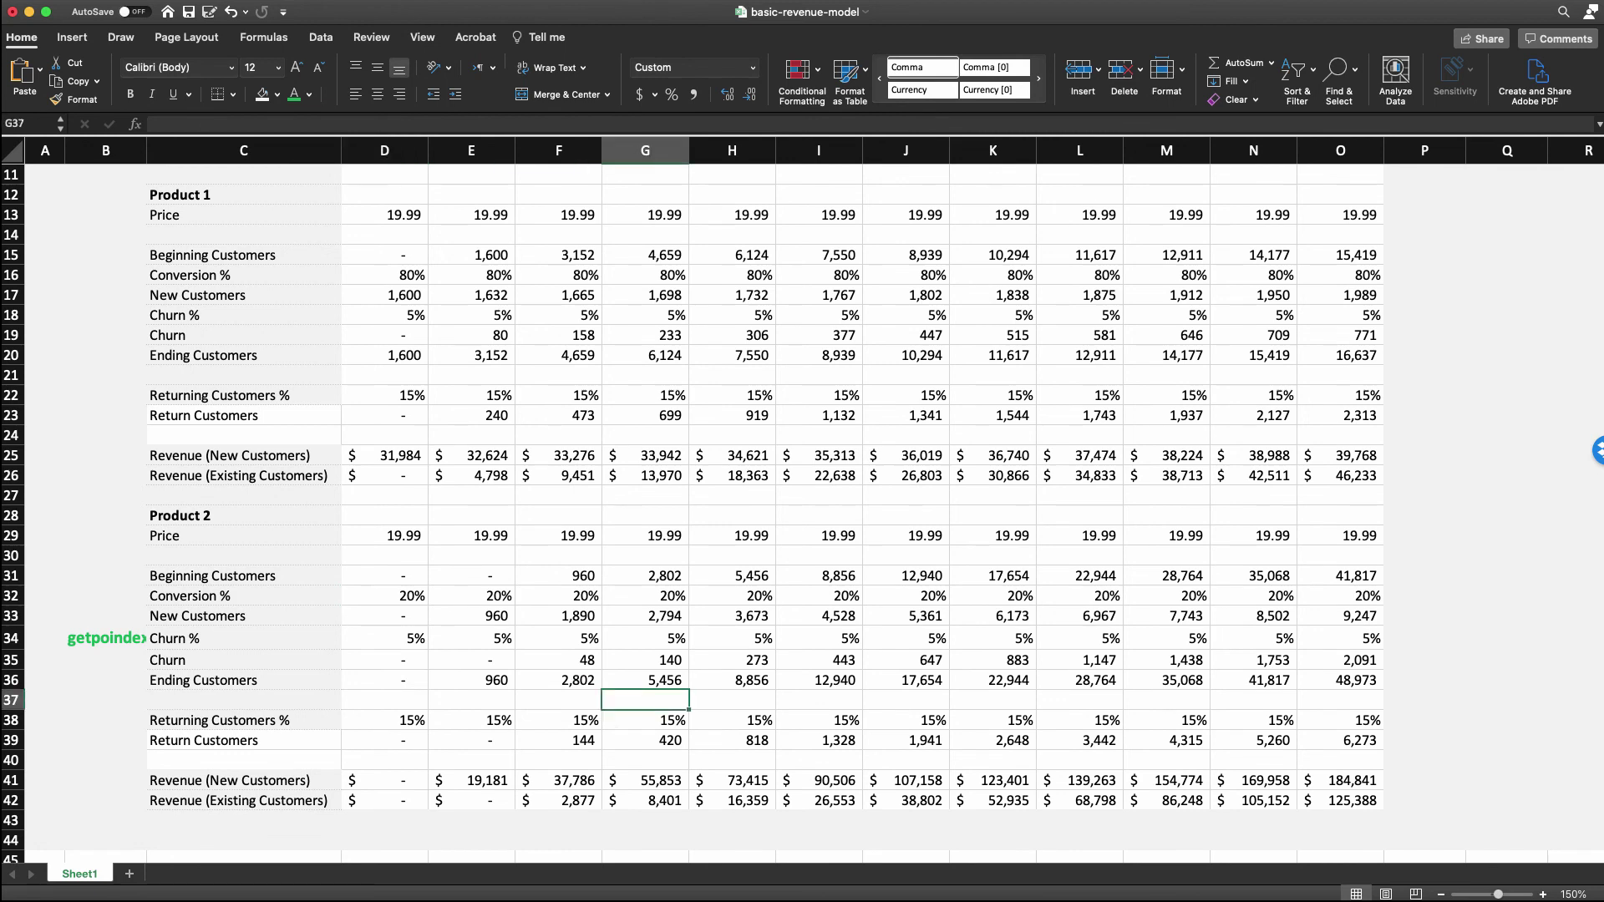
Inspect the Month 4 Beginning Customers and New Customers formulas in the Product 2 block
scroll(645, 700, "down", 2)
scroll(645, 700, "up", 1)
double_click(645, 563)
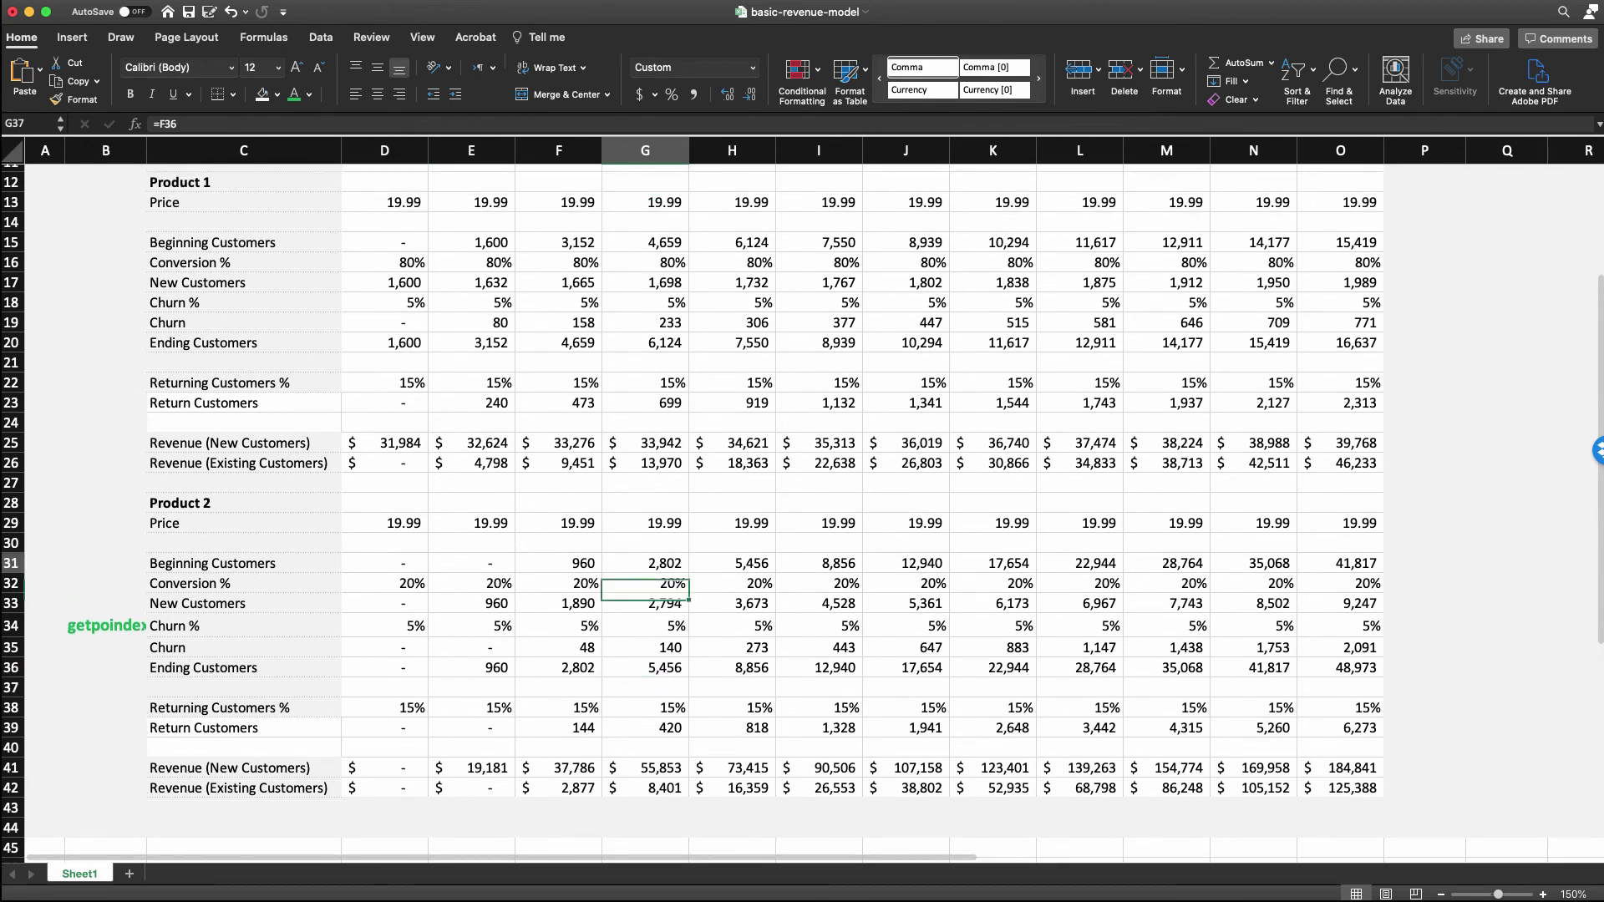
key("Return")
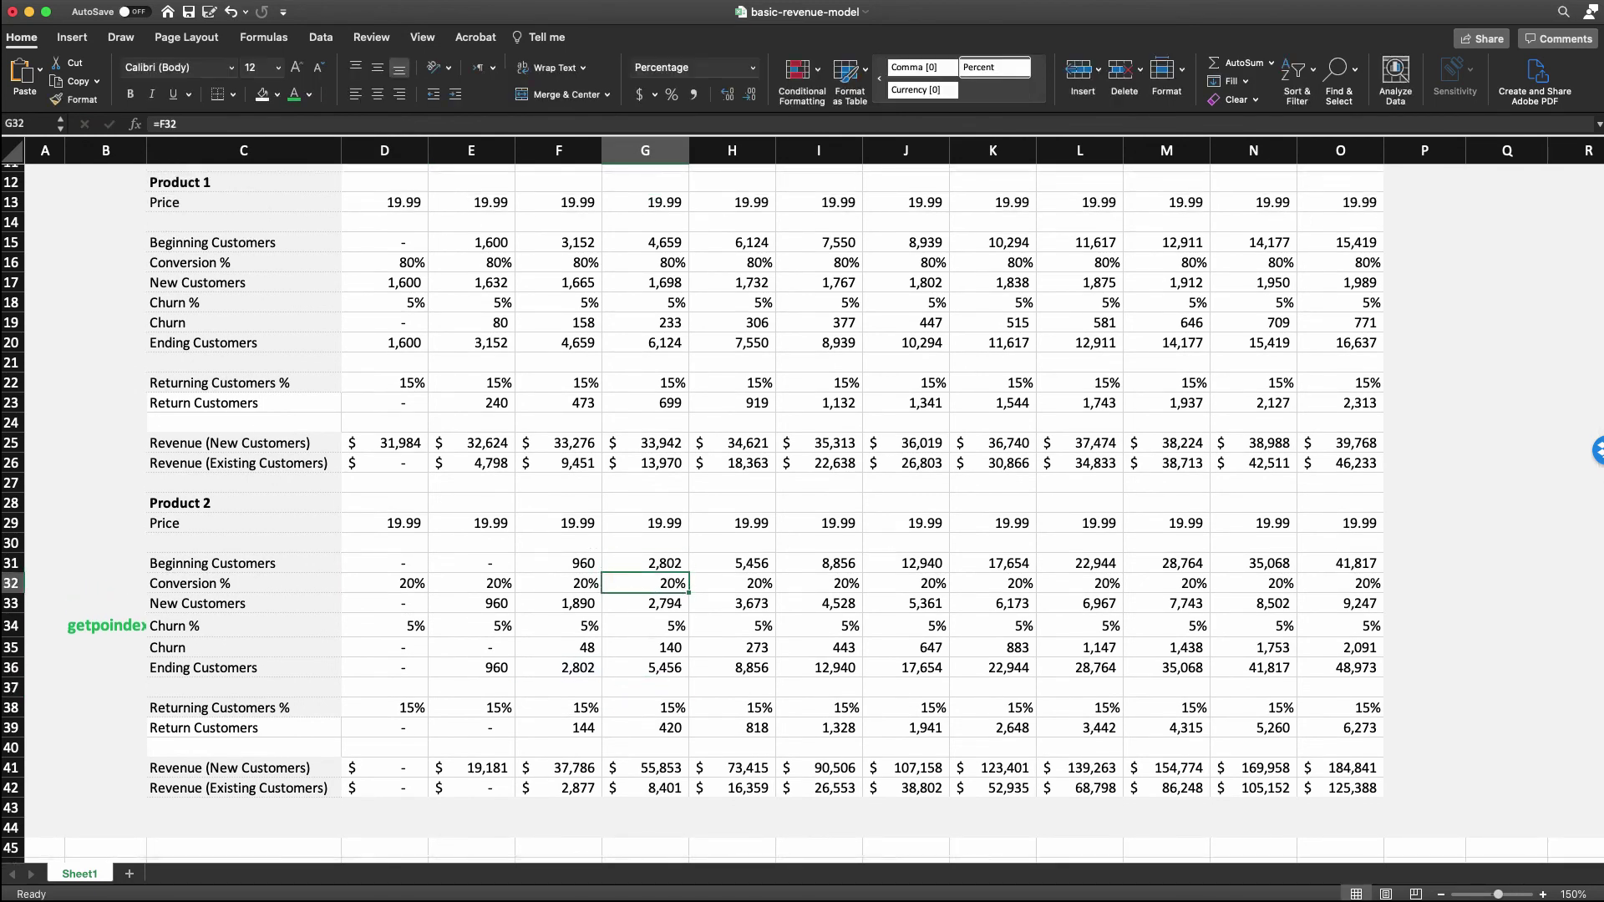
key("Down")
key("F2")
key("Return")
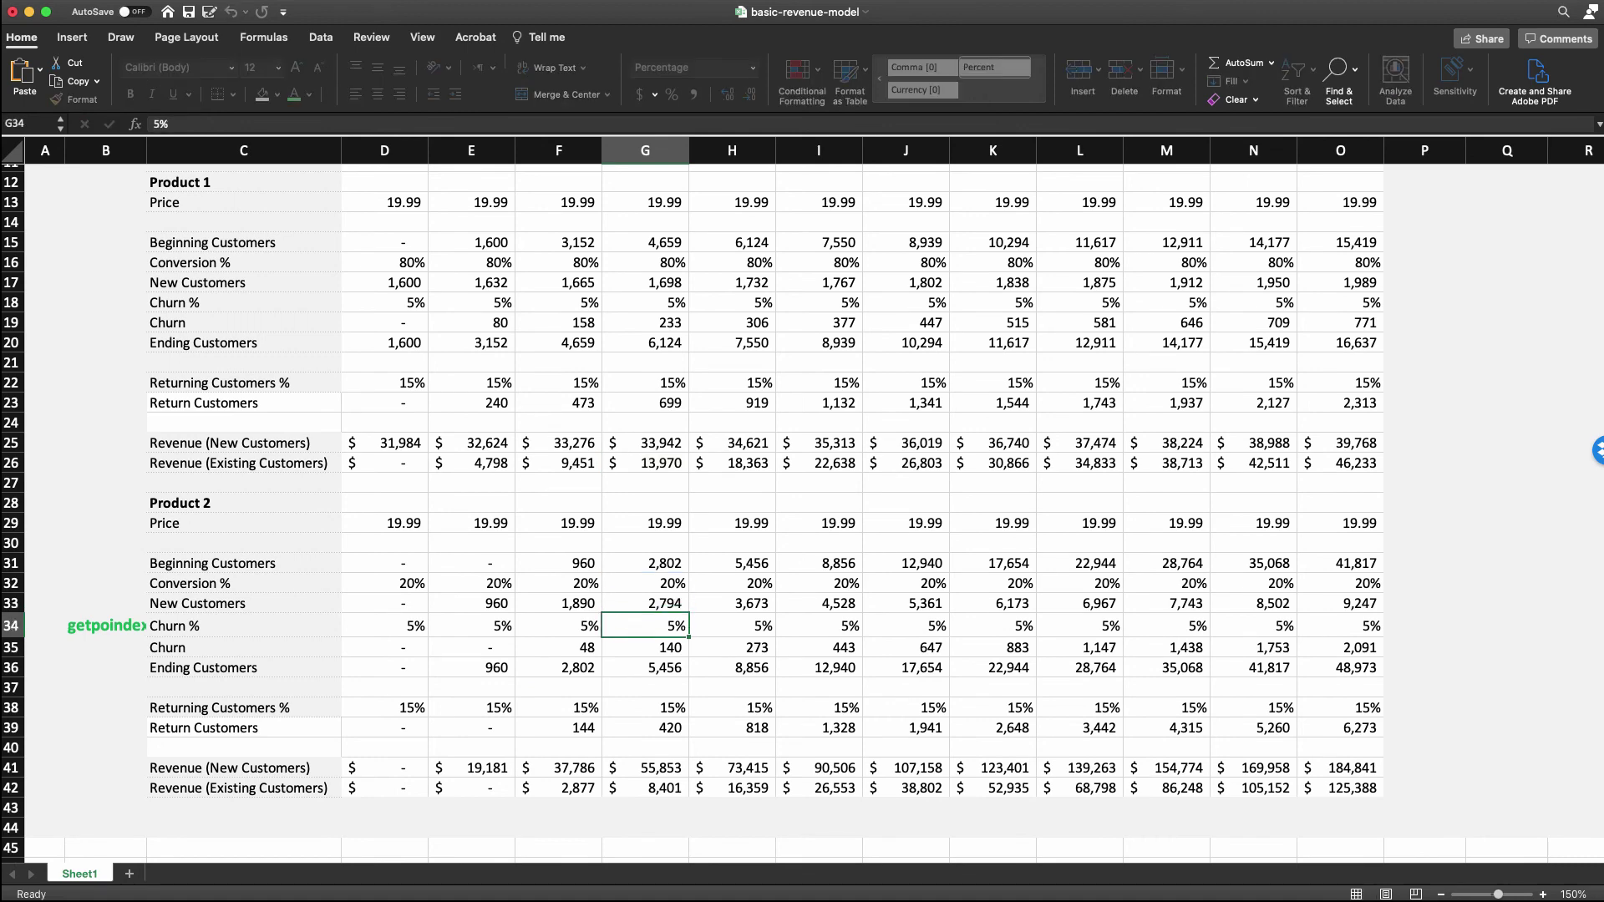
Compare the Product 1 and Product 2 blocks with each other and with the Leads section above them
scroll(802, 513, "up", 3)
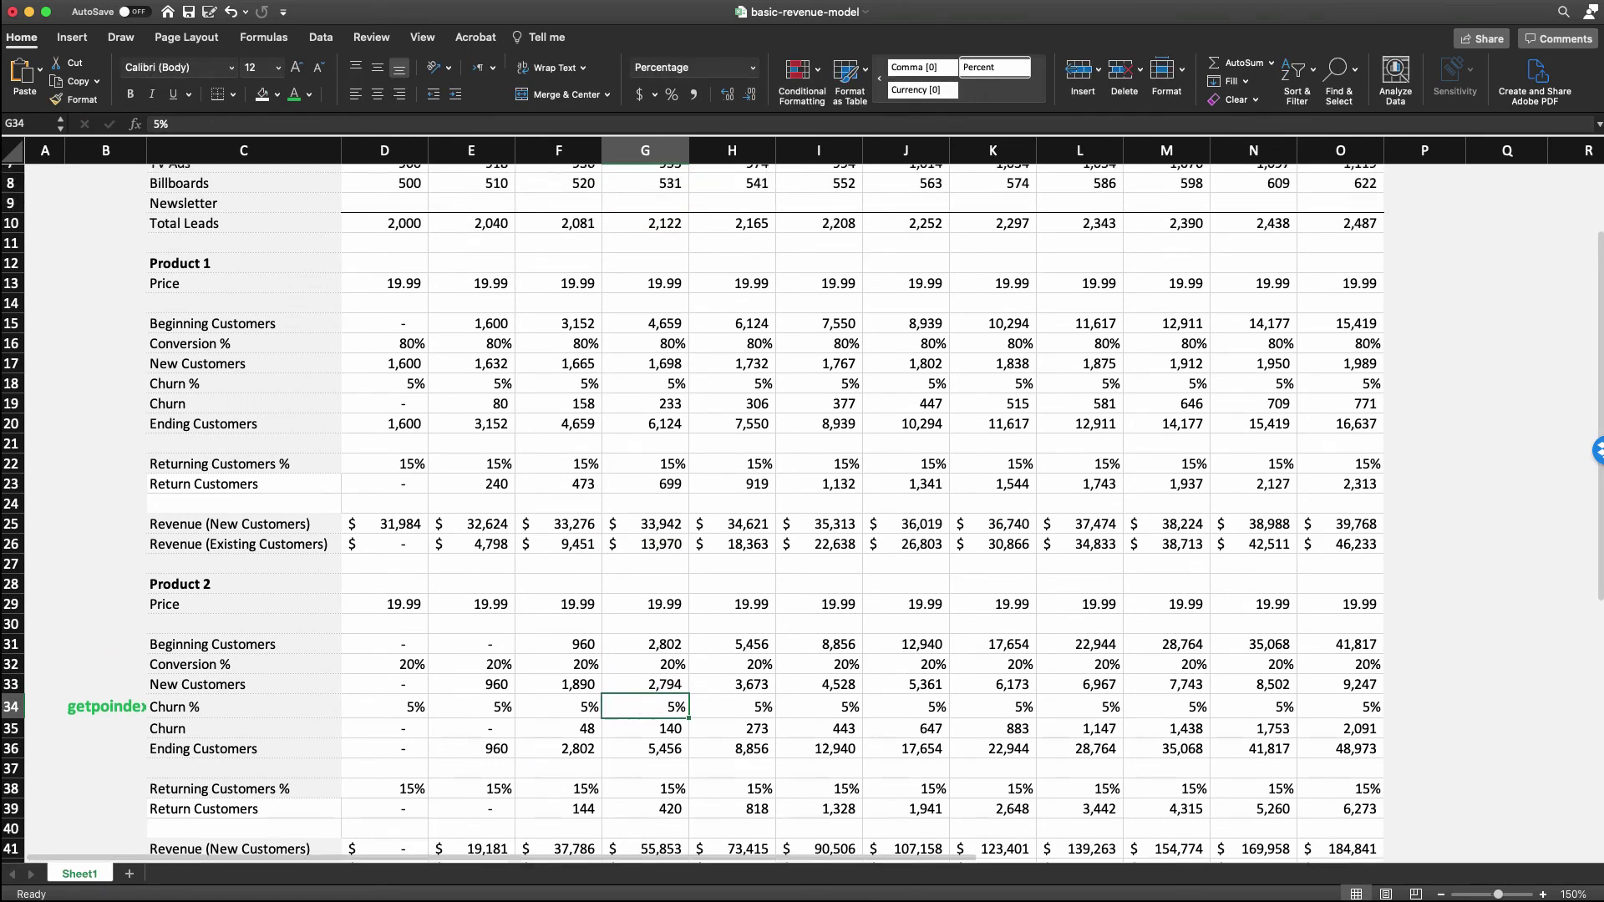
scroll(802, 514, "down", 2)
scroll(802, 513, "up", 3)
scroll(802, 514, "down", 4)
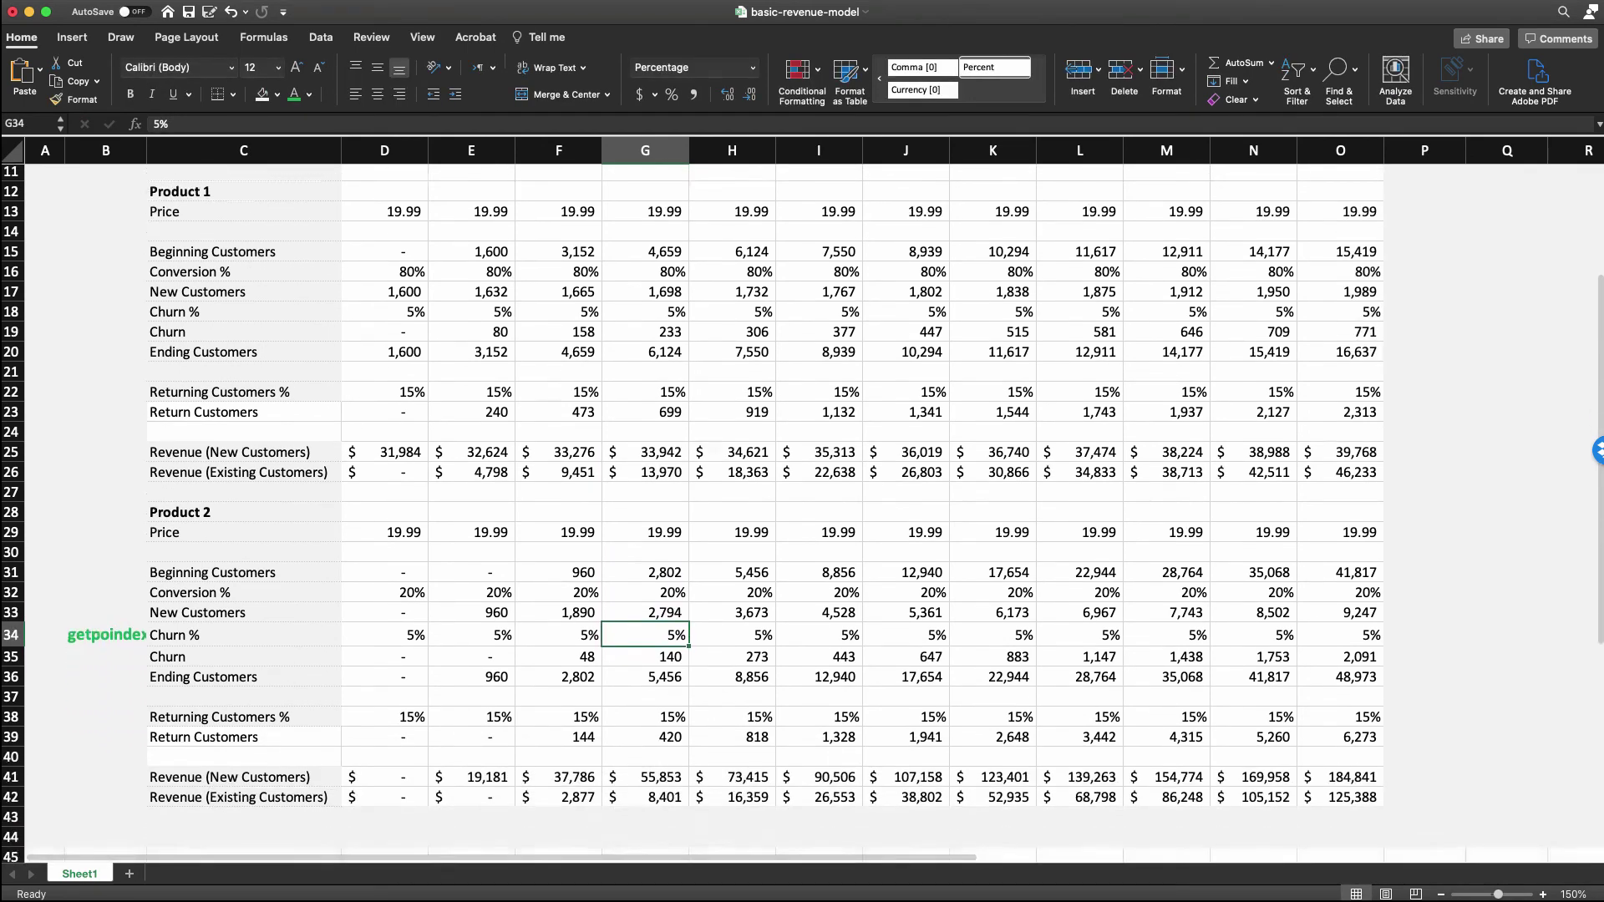
scroll(802, 514, "up", 2)
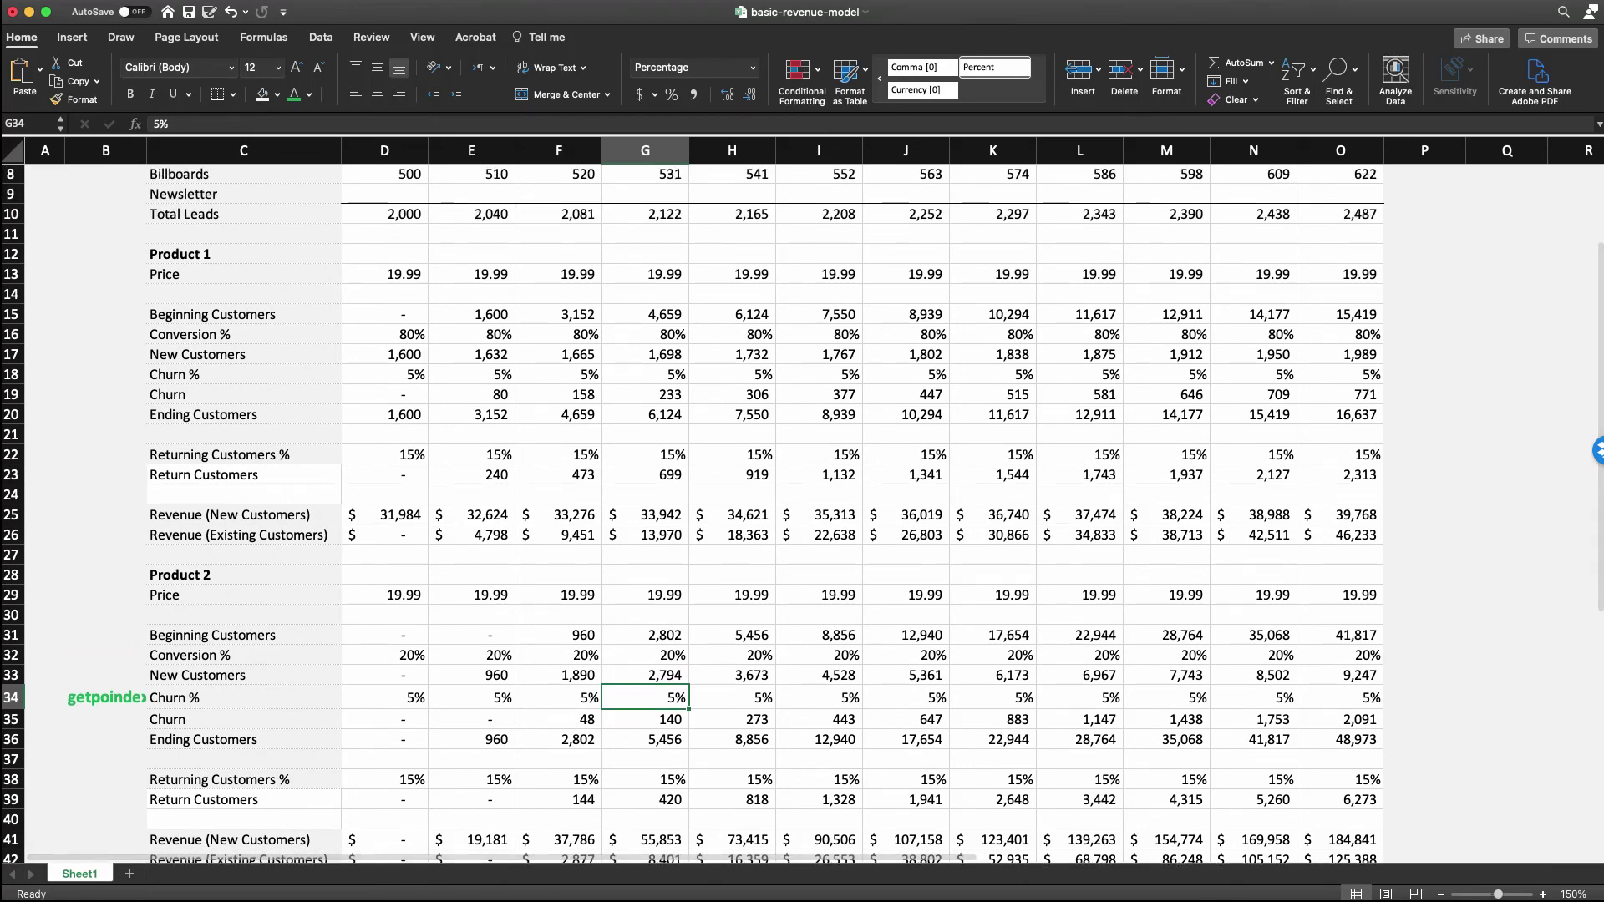
scroll(802, 513, "up", 2)
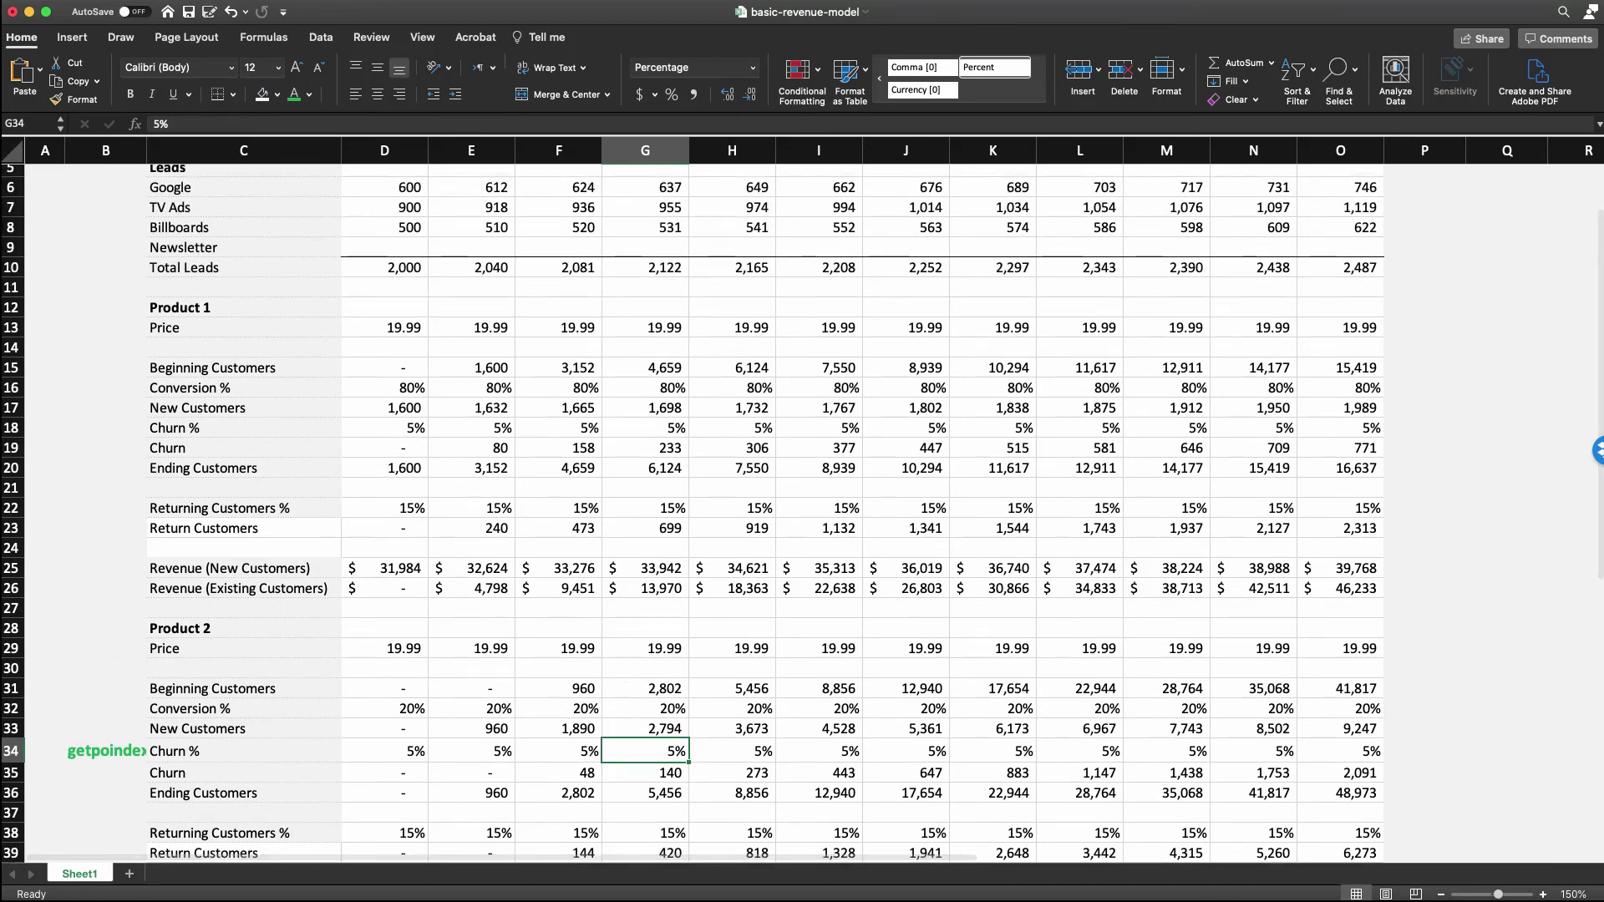
scroll(802, 514, "down", 2)
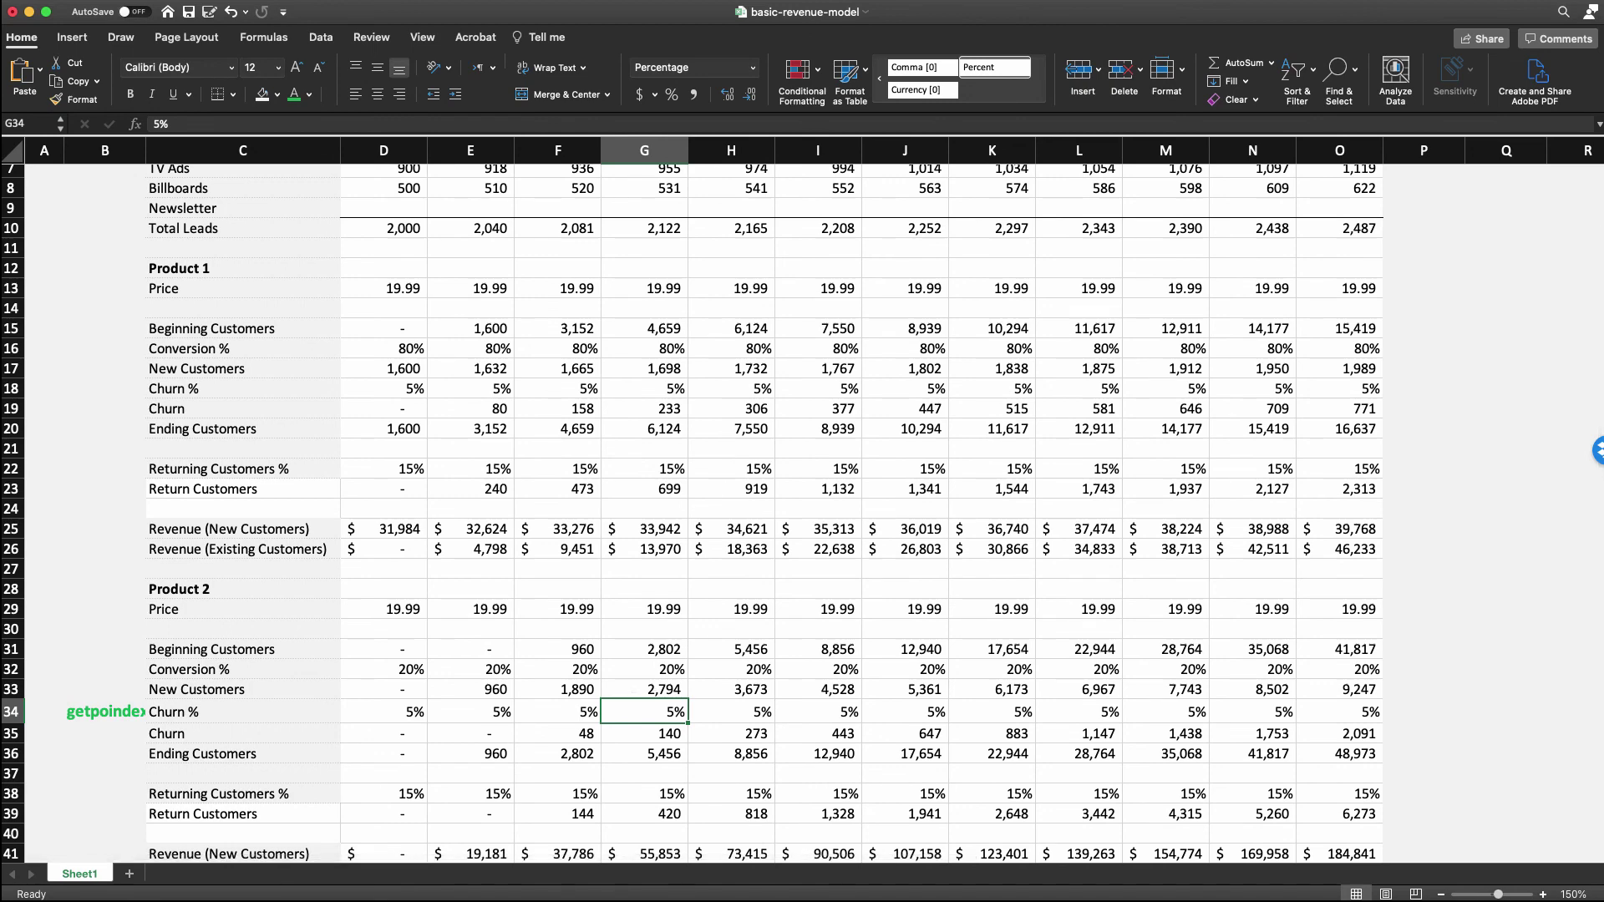
scroll(802, 514, "down", 5)
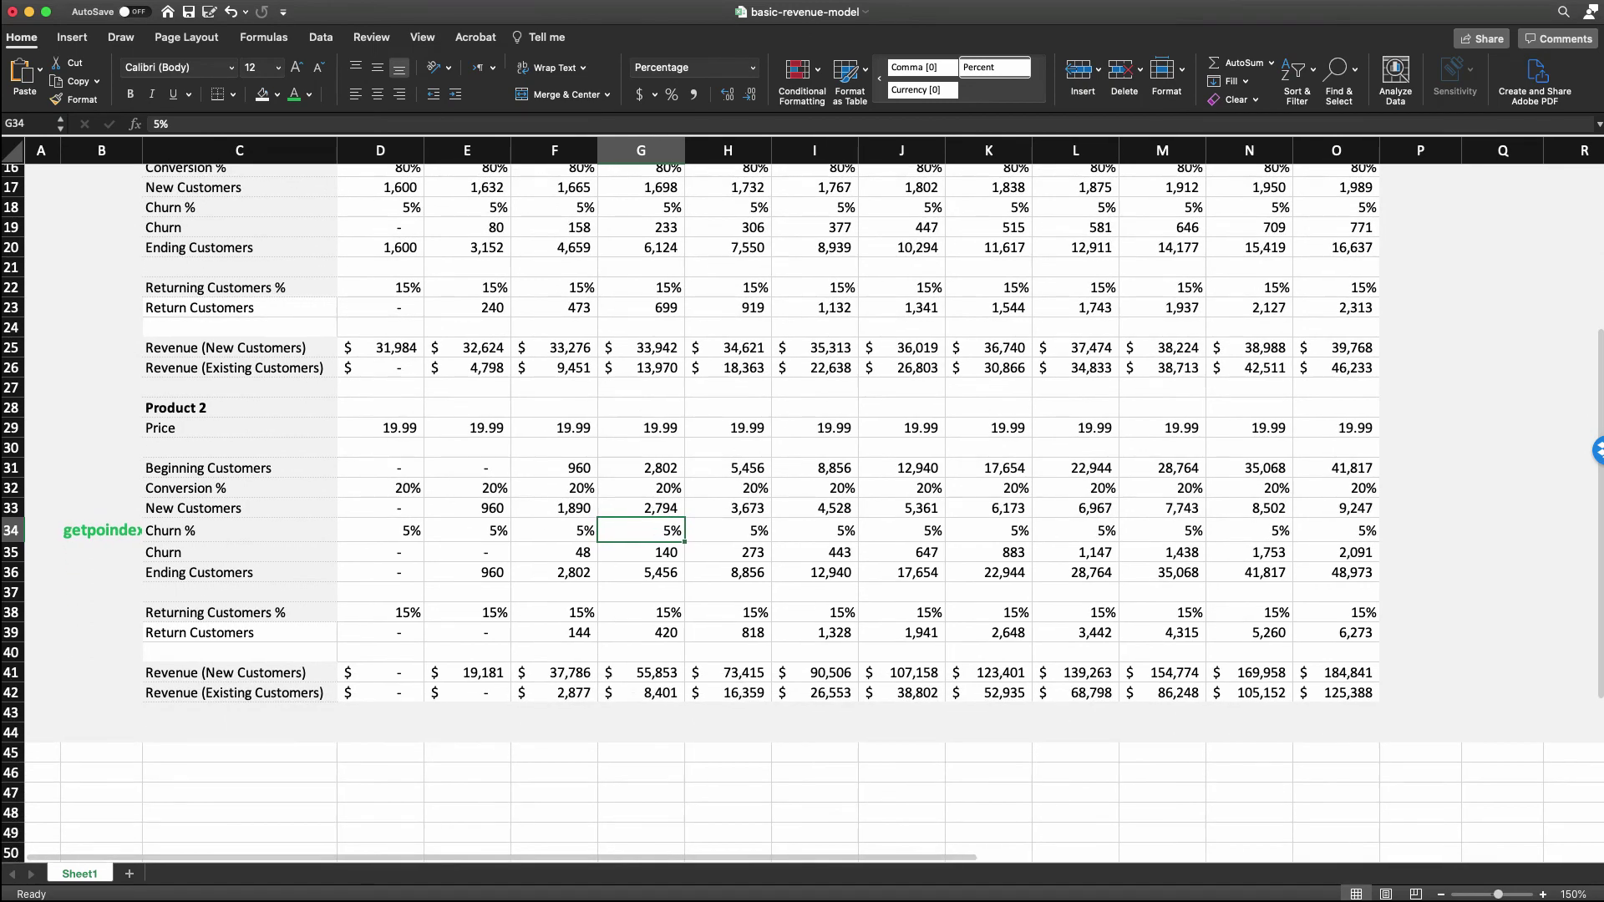
scroll(802, 513, "up", 7)
scroll(802, 514, "up", 3)
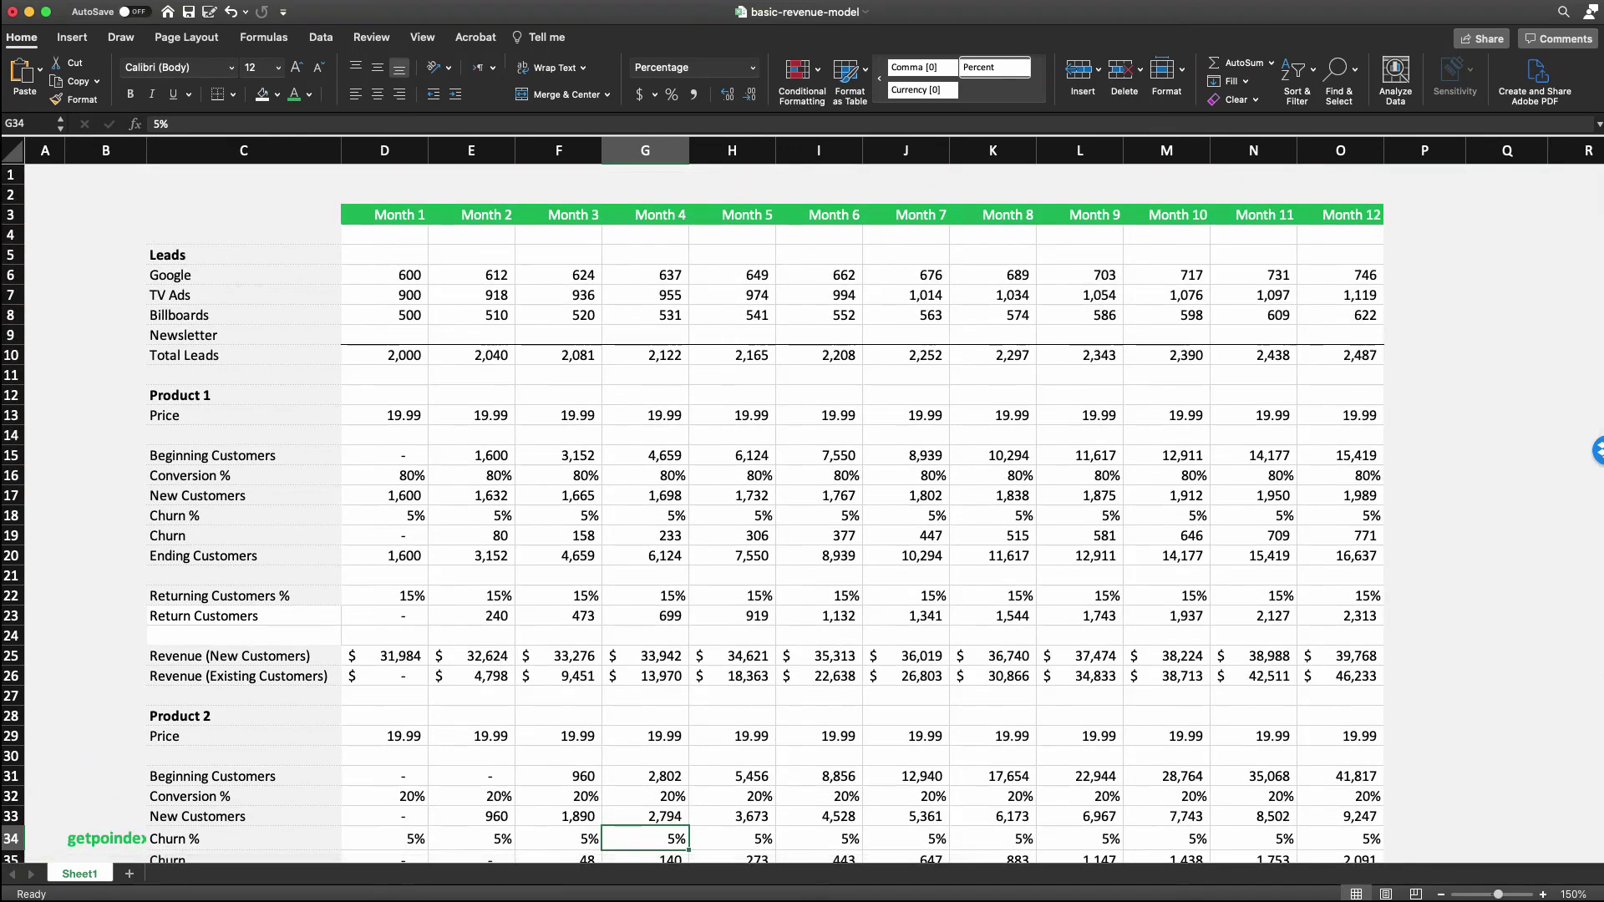
Check the Month 1 Google leads input and the Month 2 growth formula, along with the product rows below
left_click(384, 275)
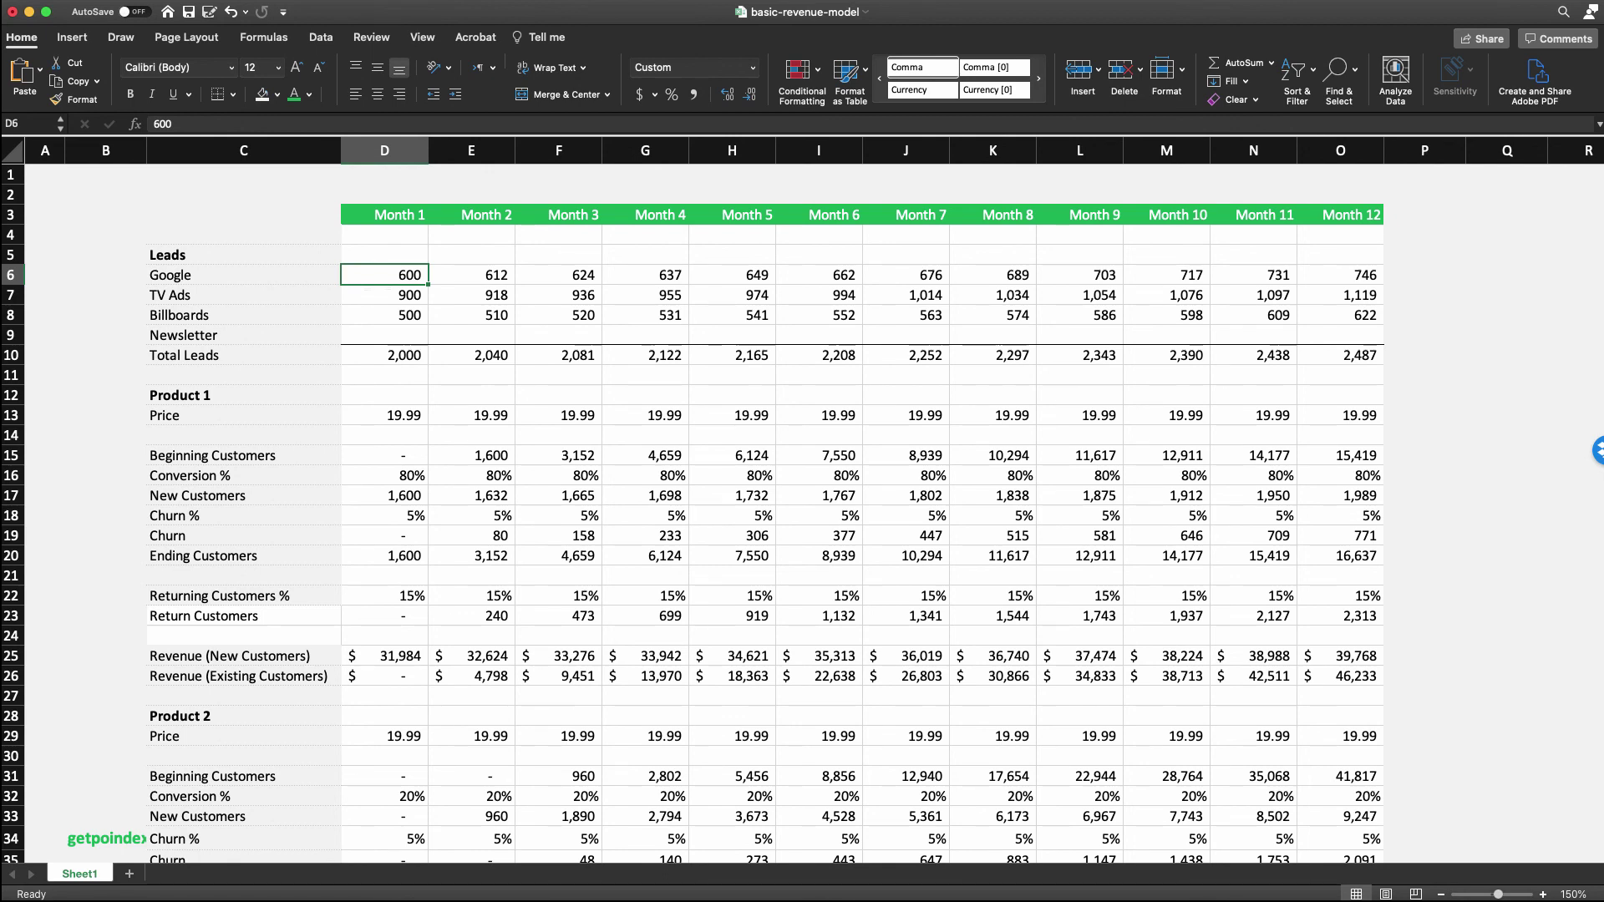
left_click(471, 275)
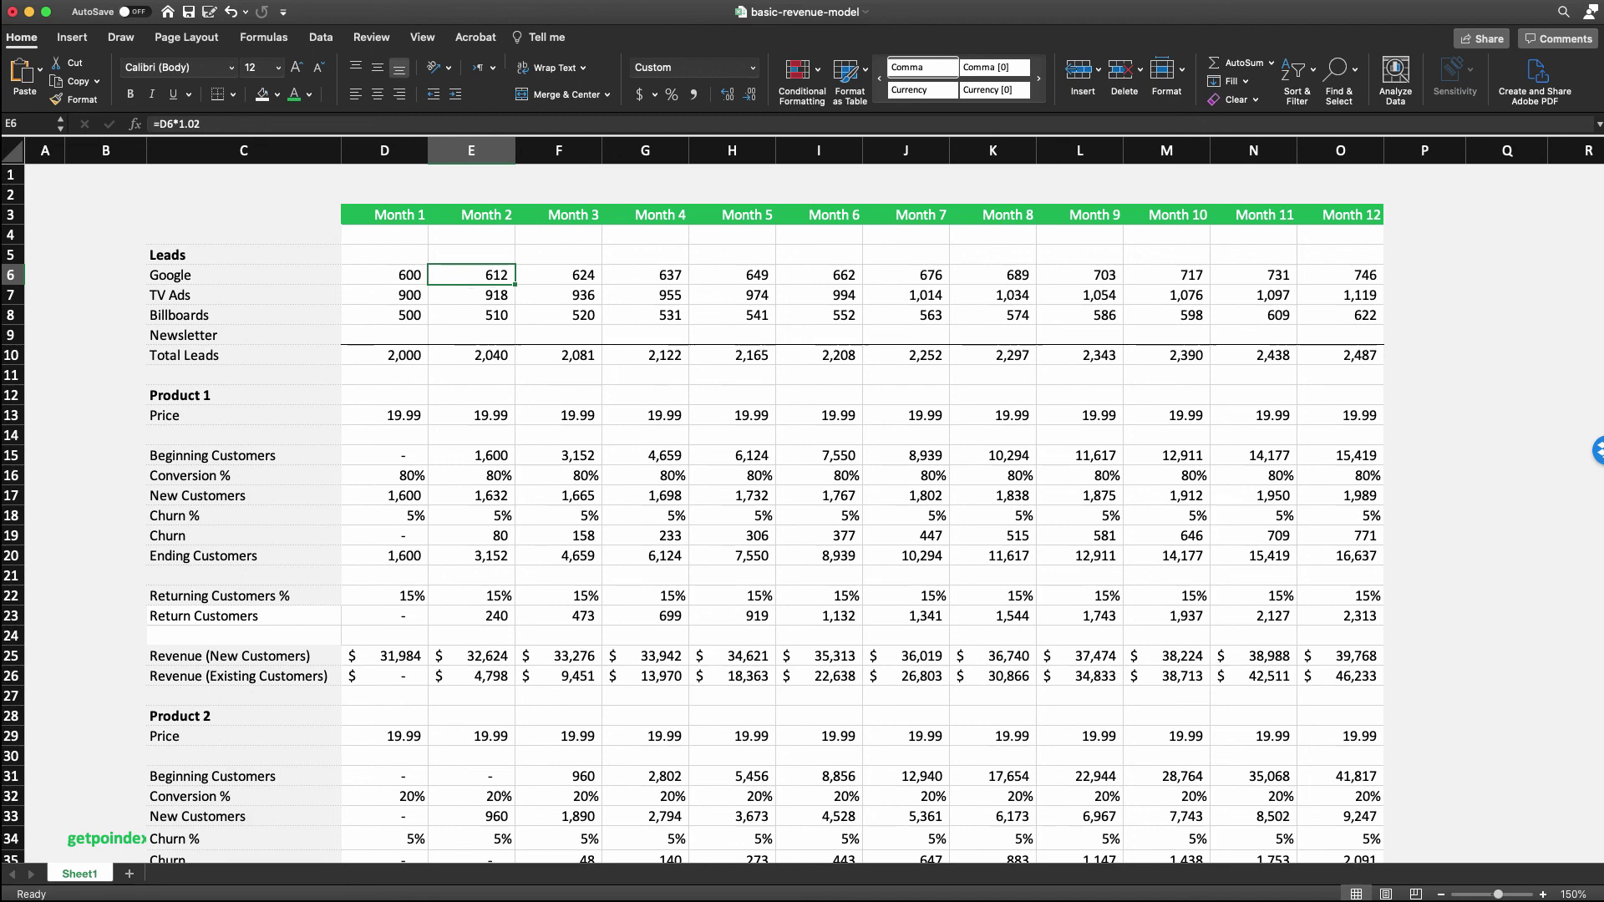
scroll(802, 513, "down", 3)
scroll(801, 514, "up", 3)
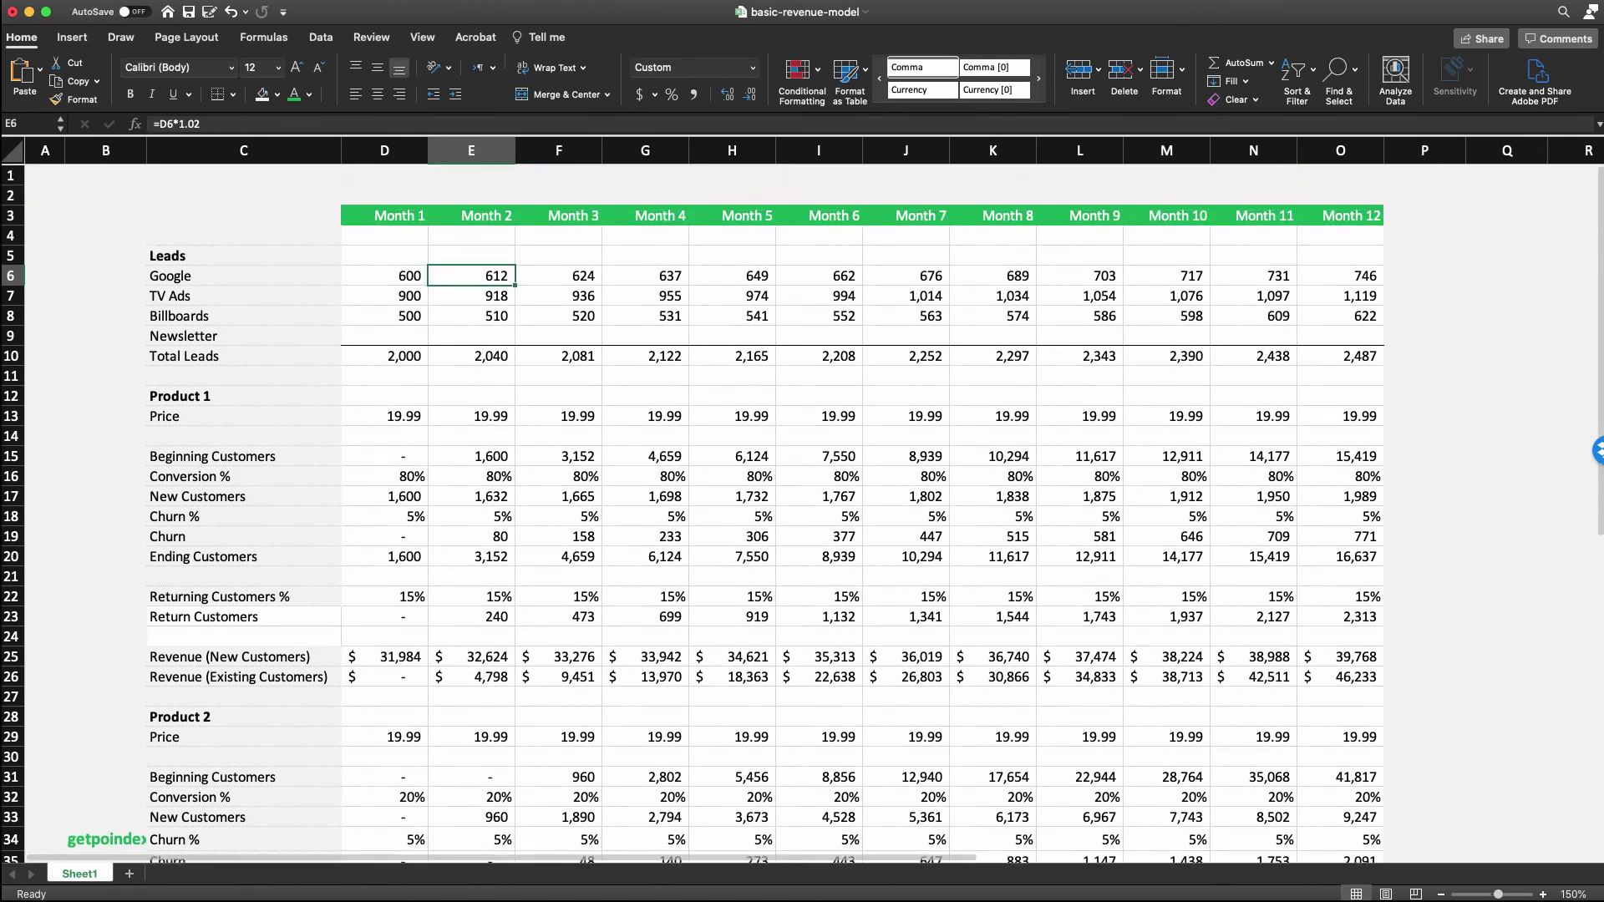
scroll(802, 514, "down", 5)
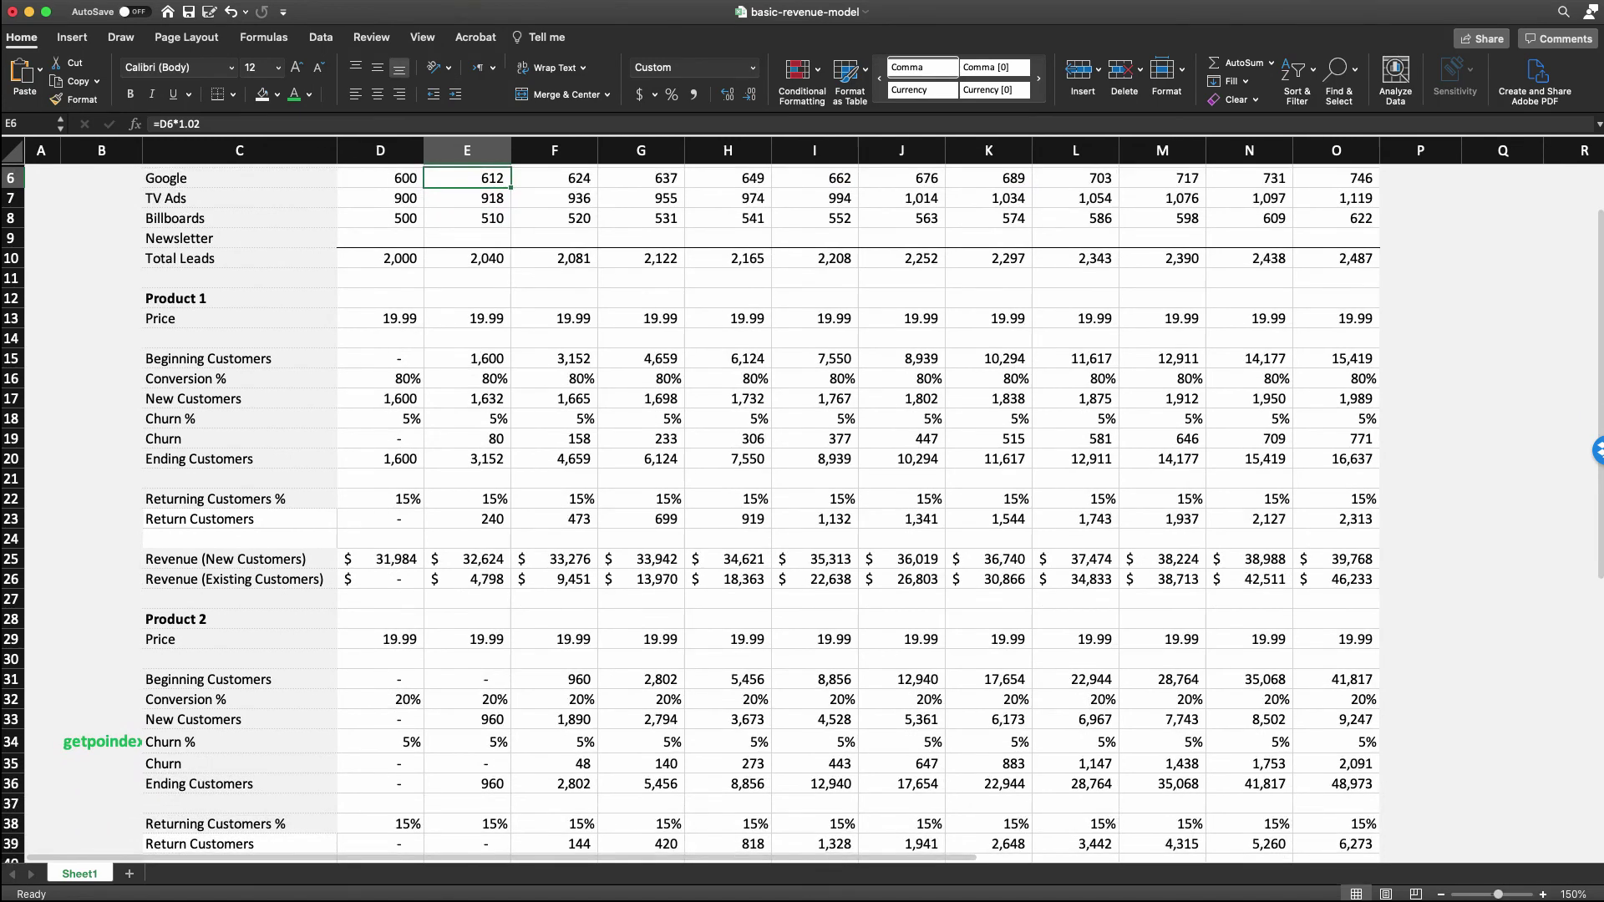
scroll(802, 514, "down", 2)
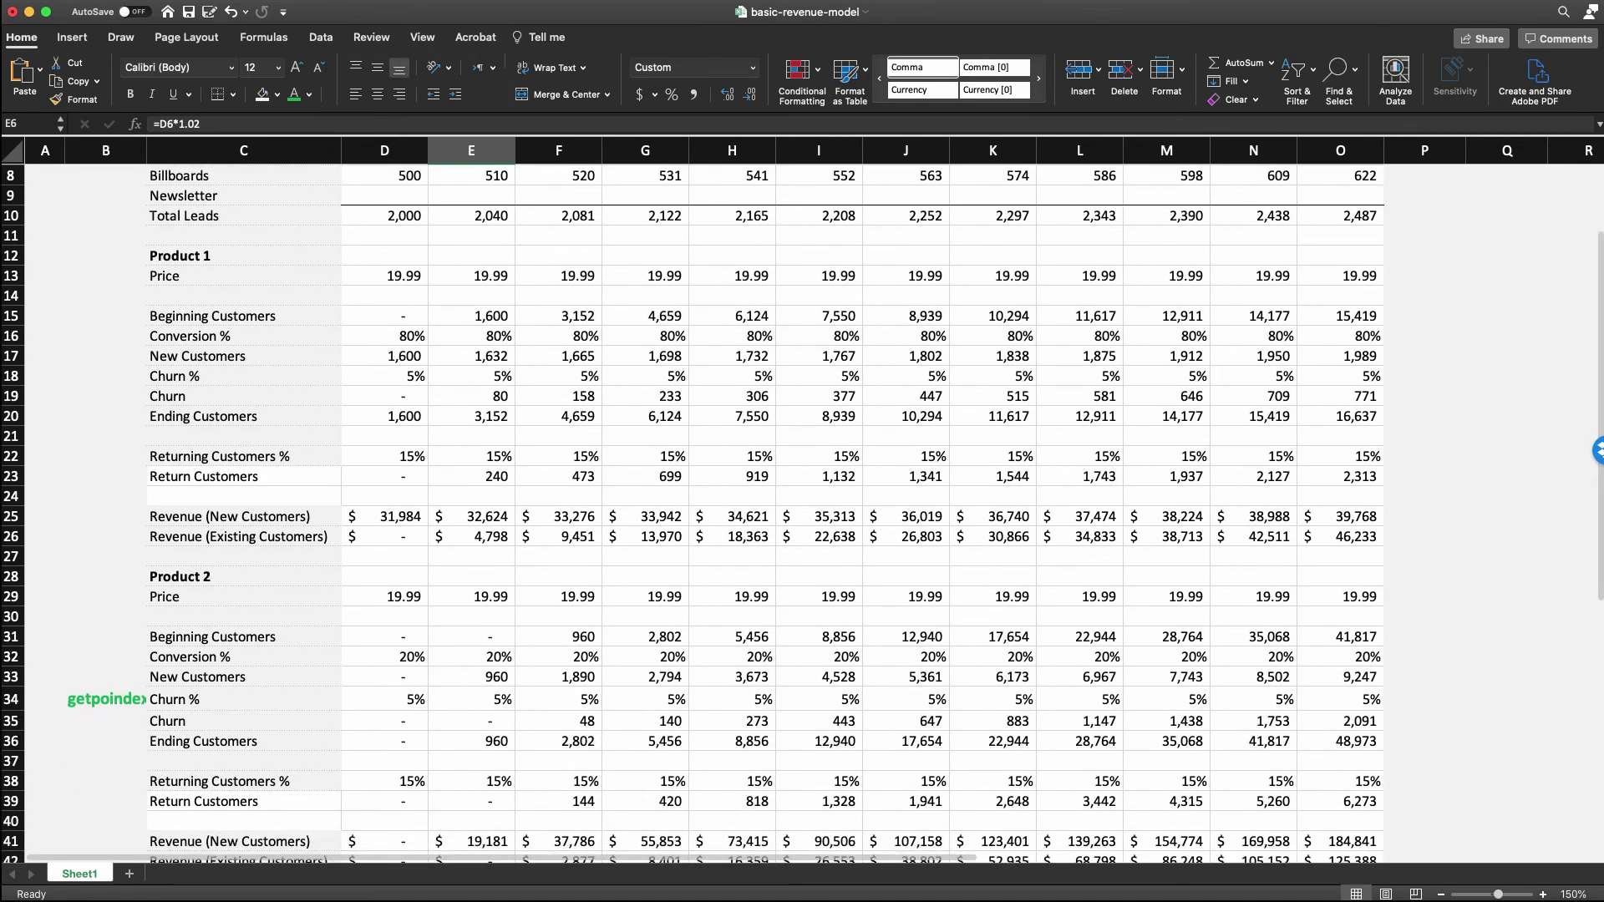
Check the Product 1 Month 1 New Customers formula in D17 and review the Leads and both product blocks
left_click(384, 356)
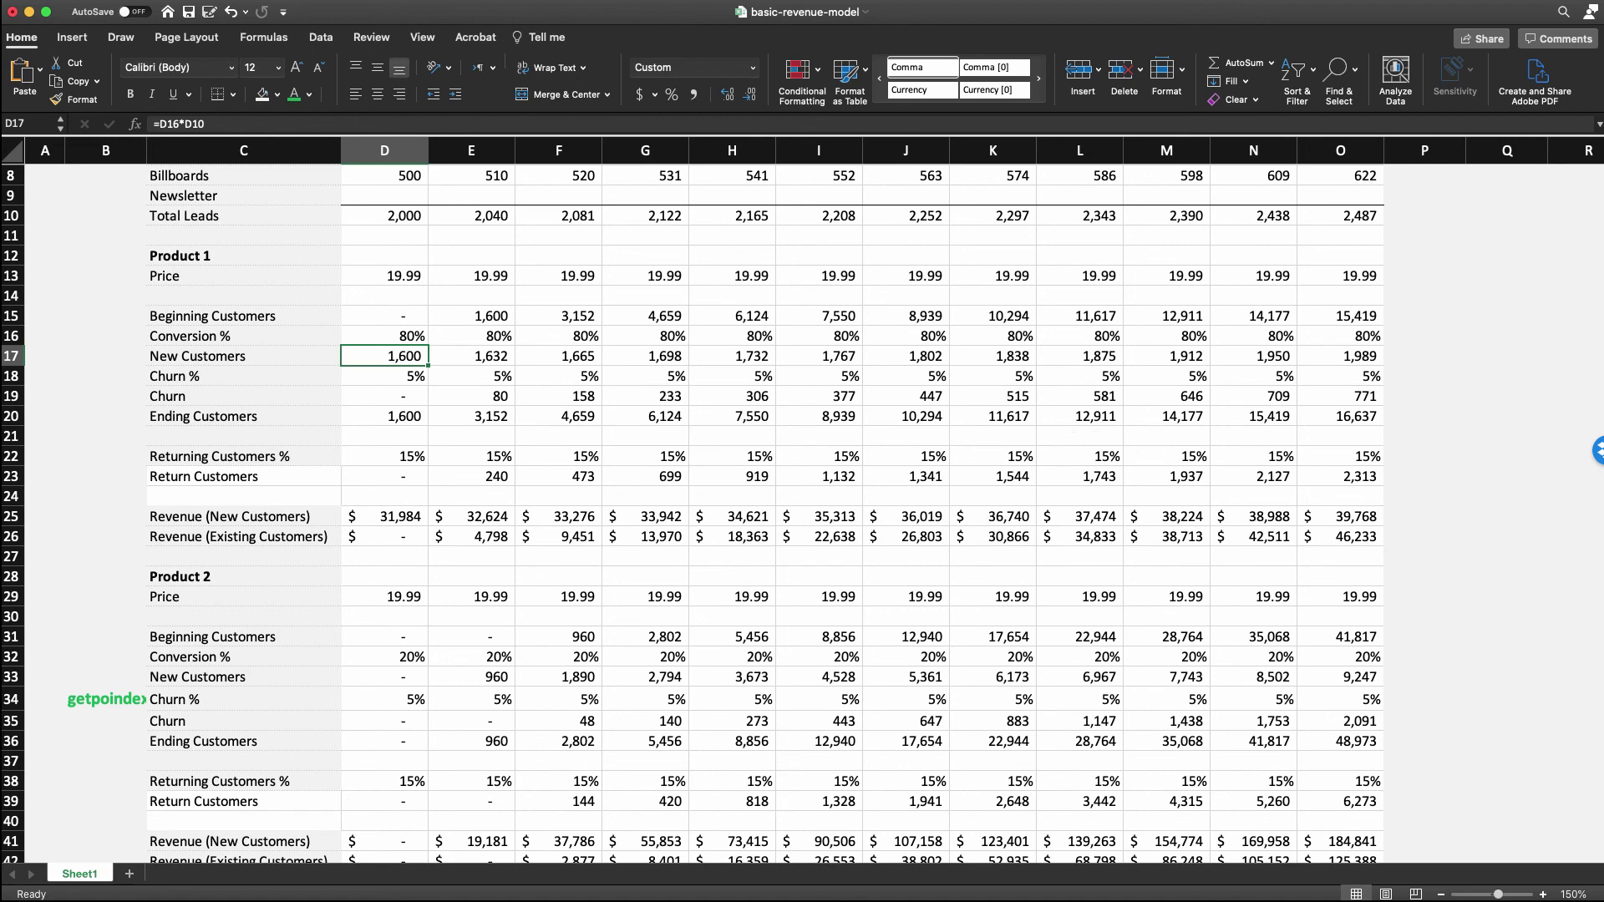
scroll(802, 514, "up", 3)
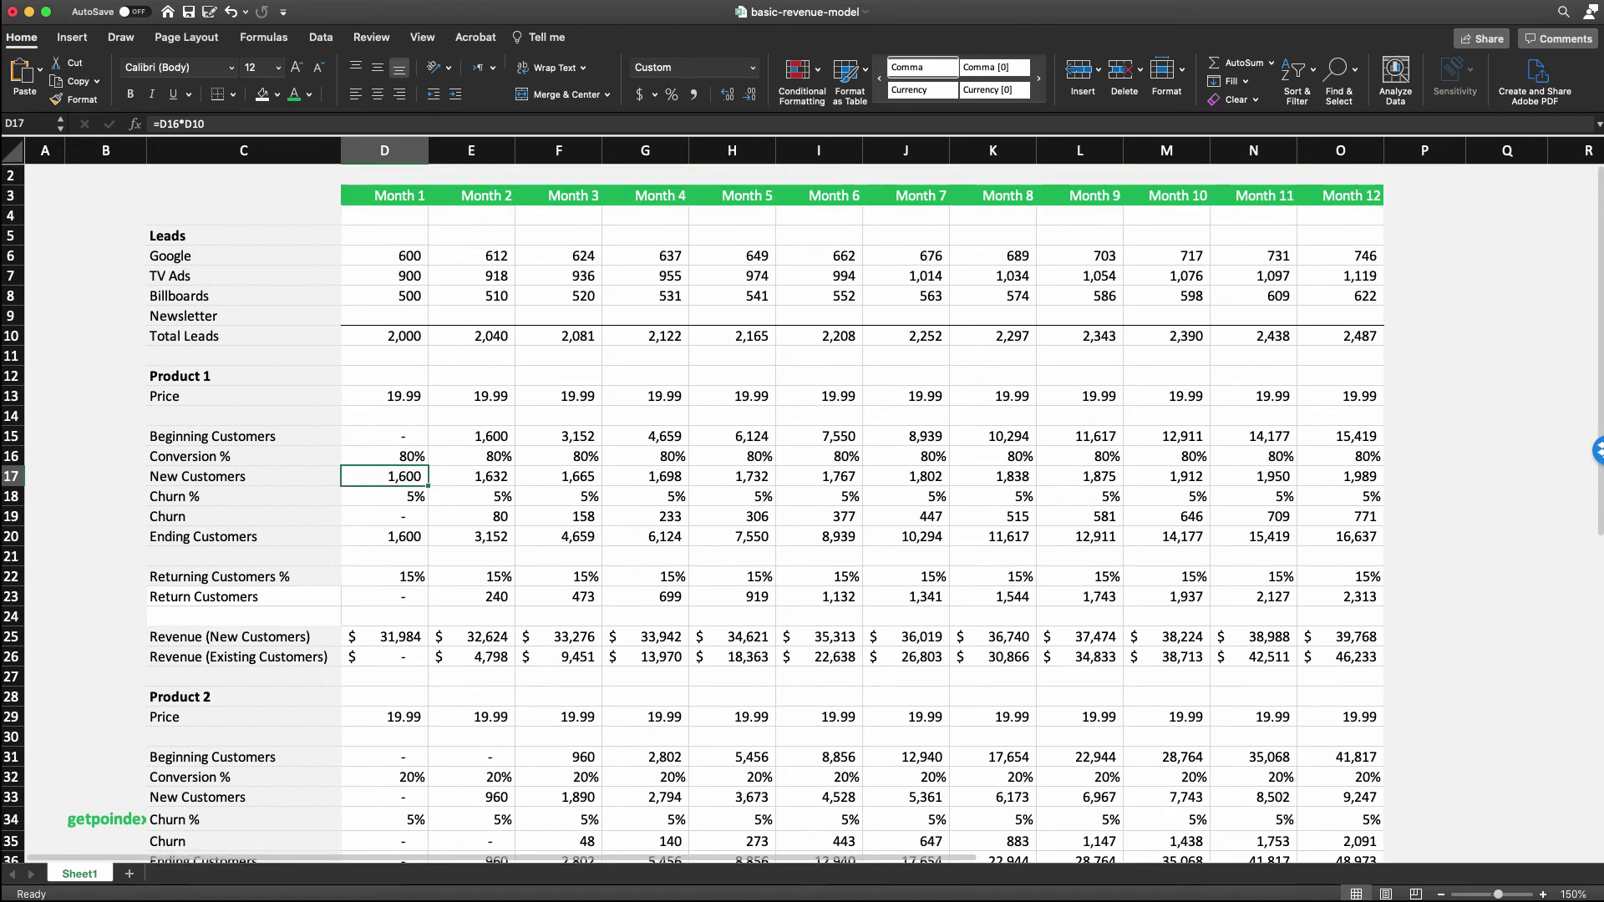
scroll(802, 513, "down", 4)
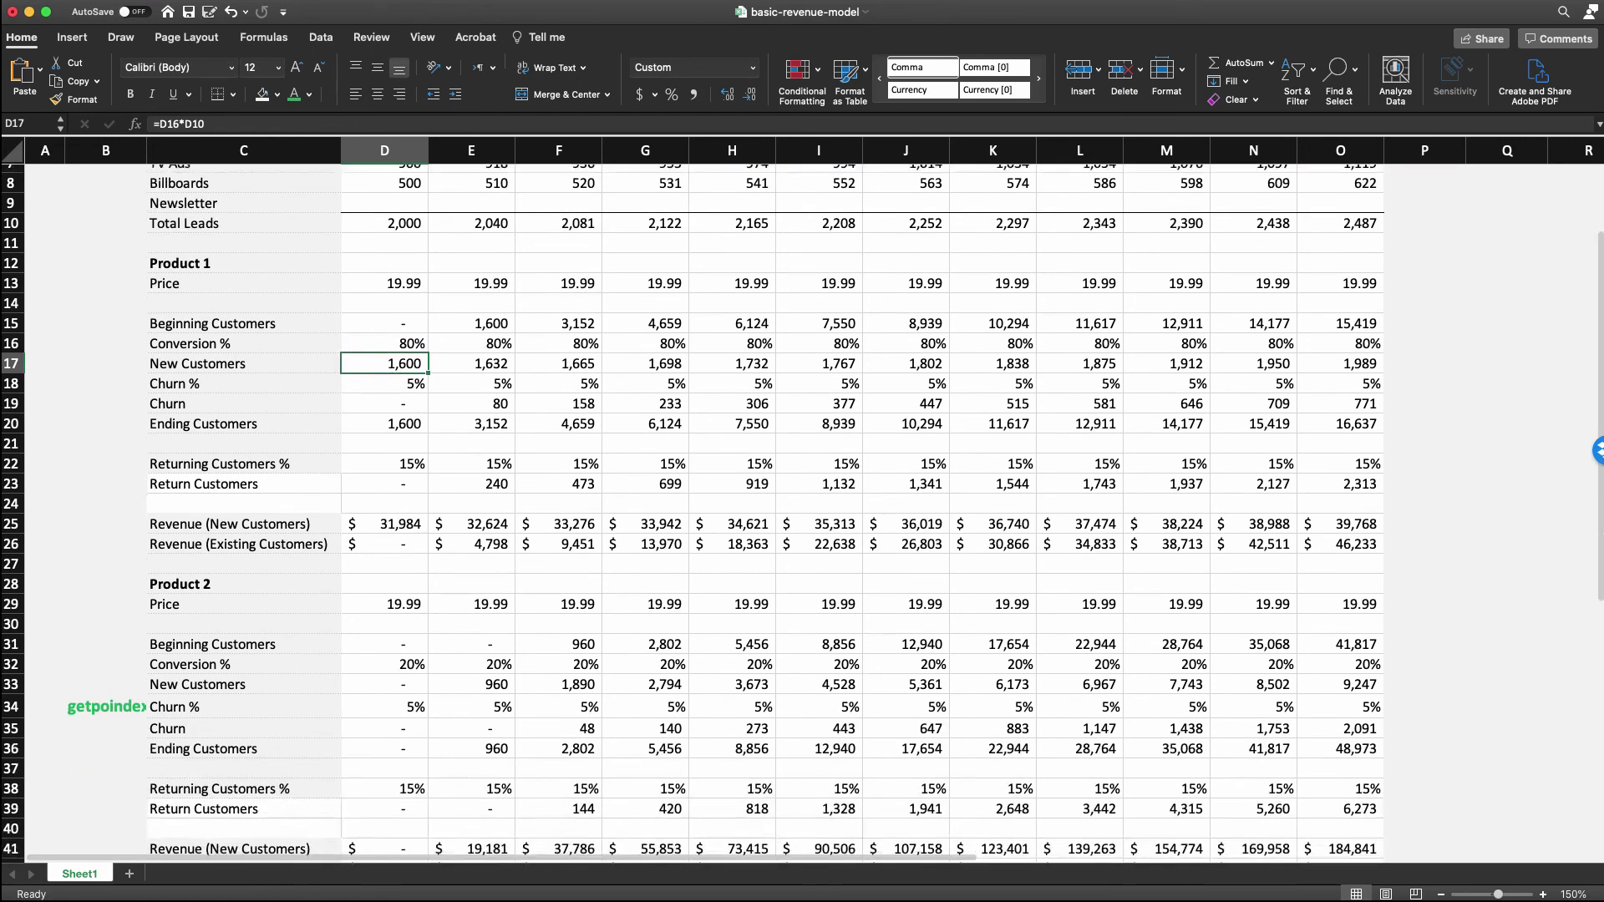
scroll(802, 514, "down", 2)
scroll(802, 514, "up", 2)
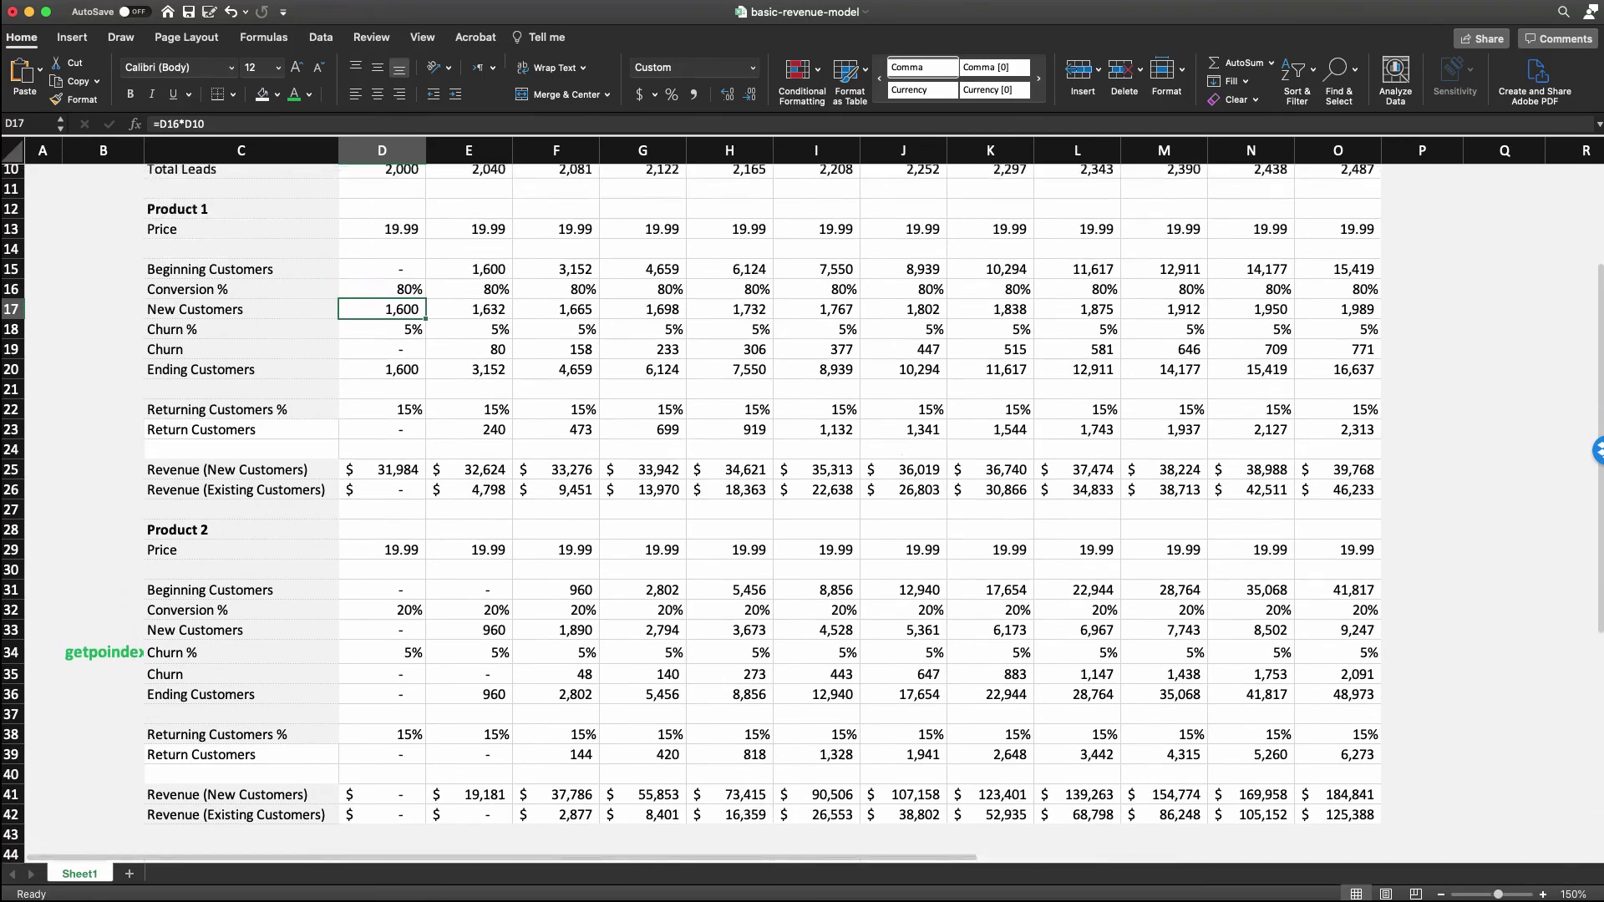
scroll(802, 514, "up", 5)
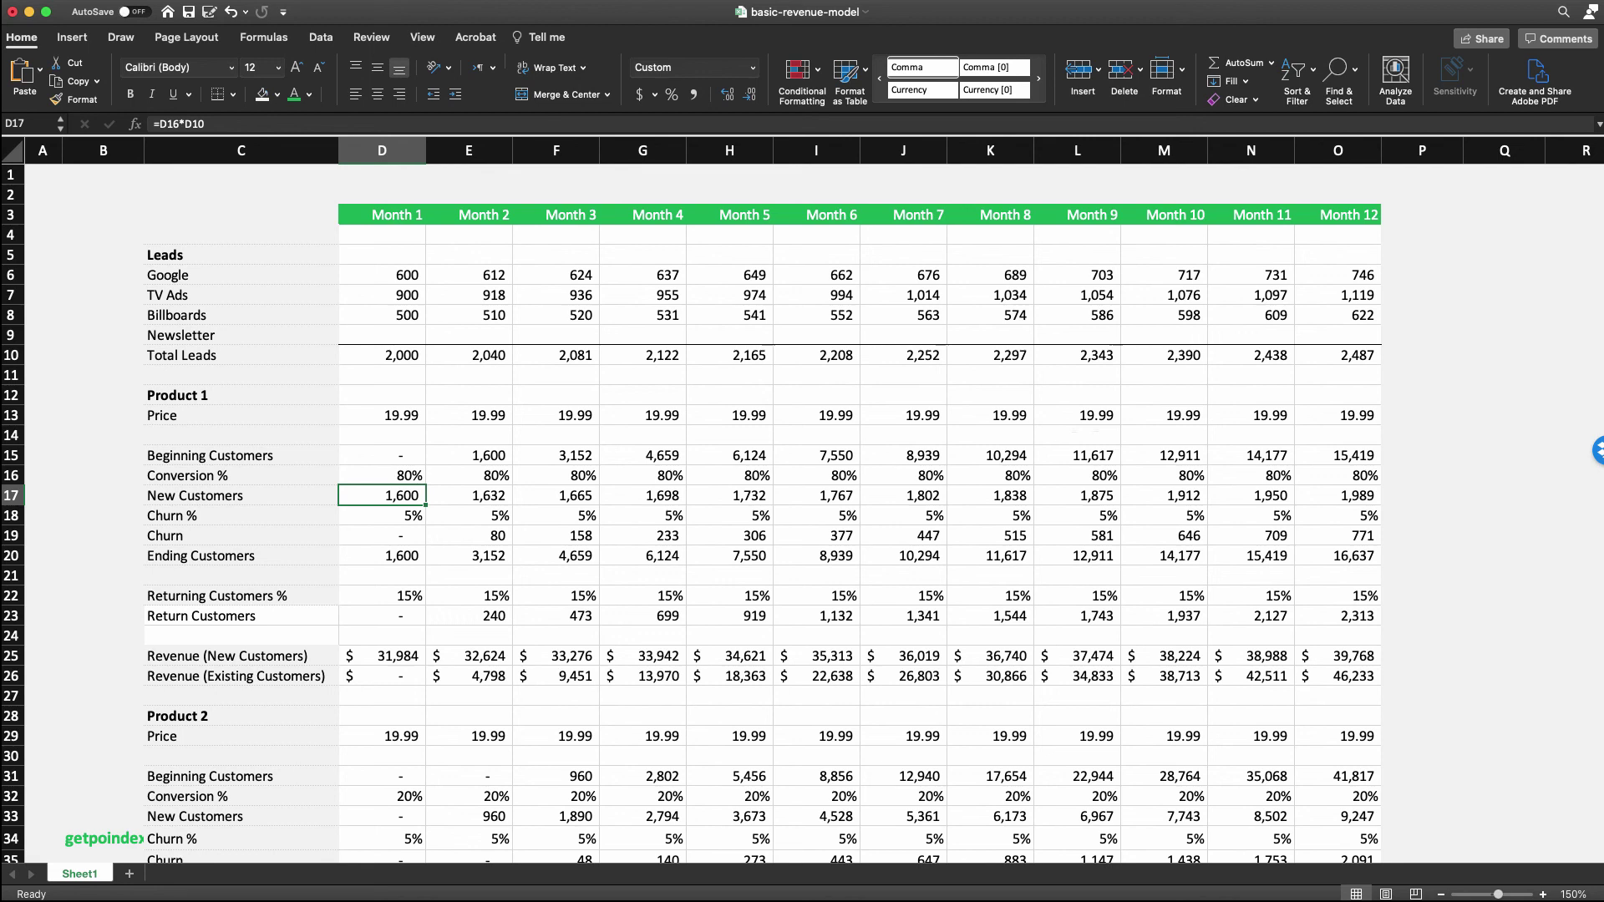
left_click(990, 375)
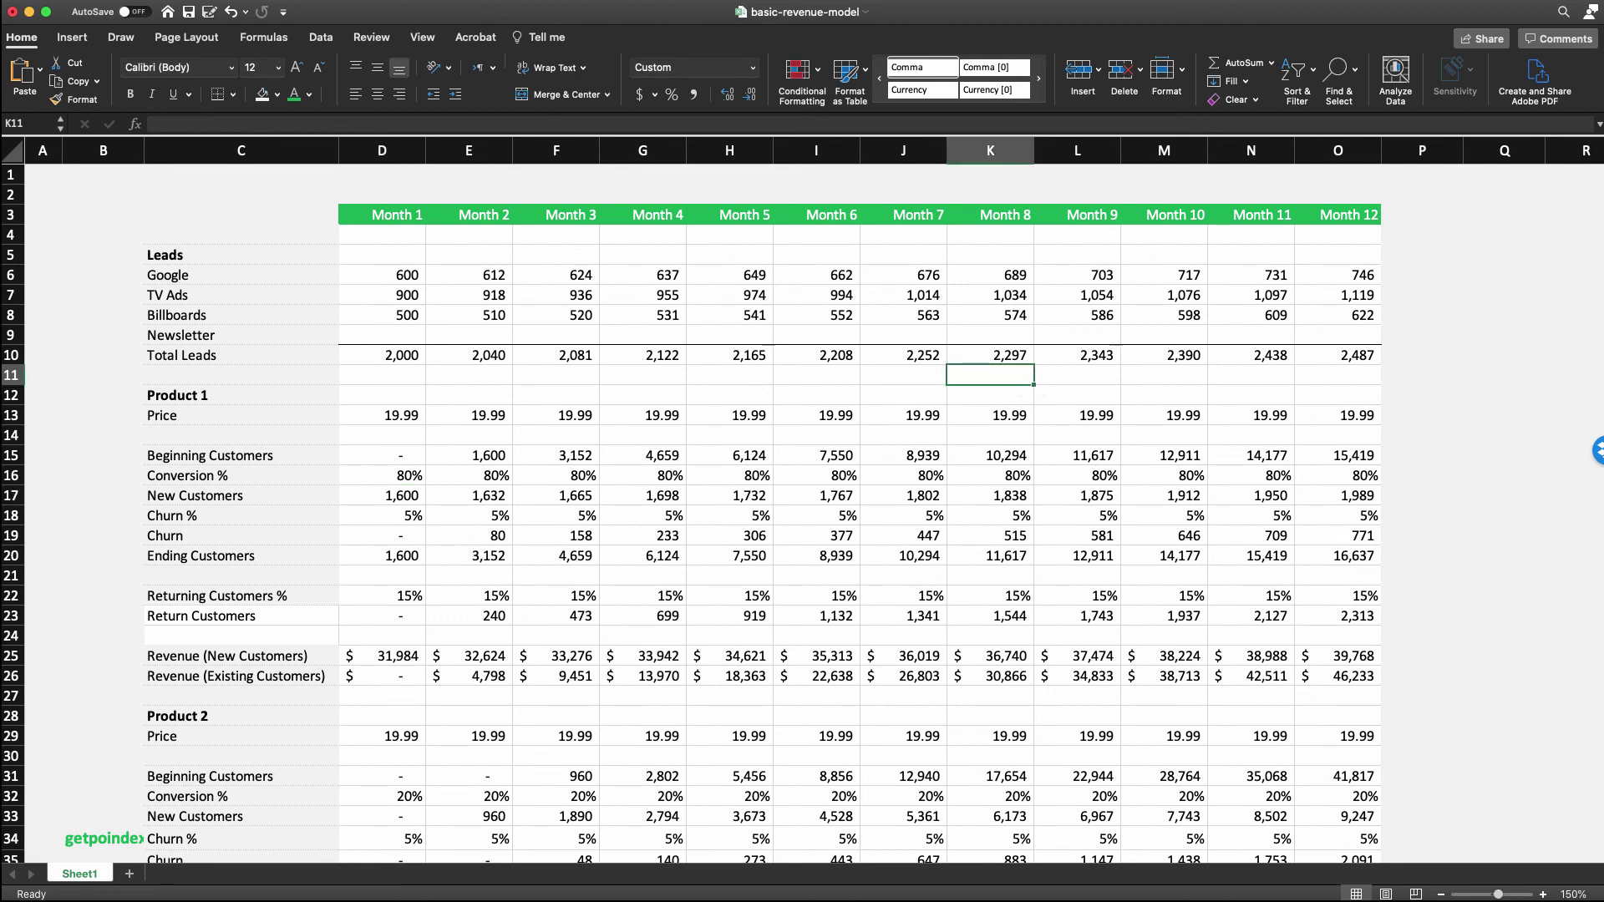